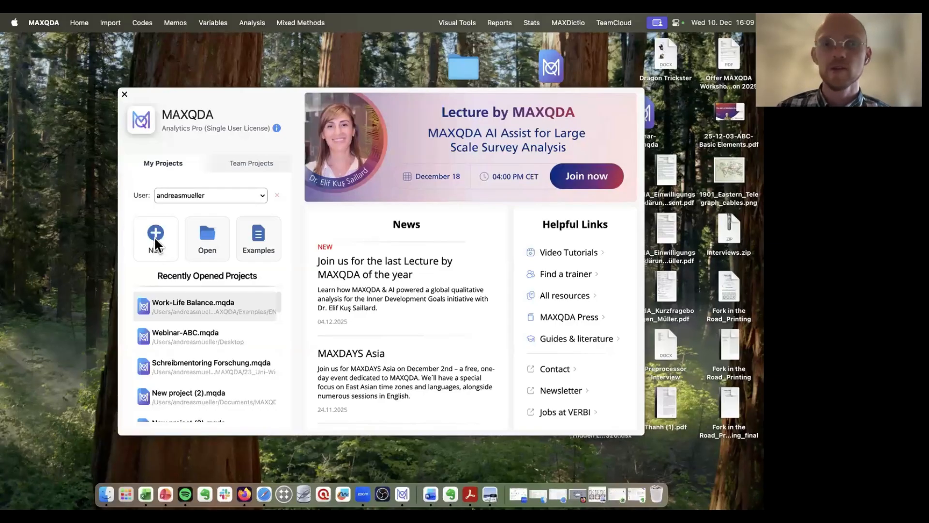
- Create a new project named "My Master Thesis with Interviews" and save it to the Desktop
click(155, 235)
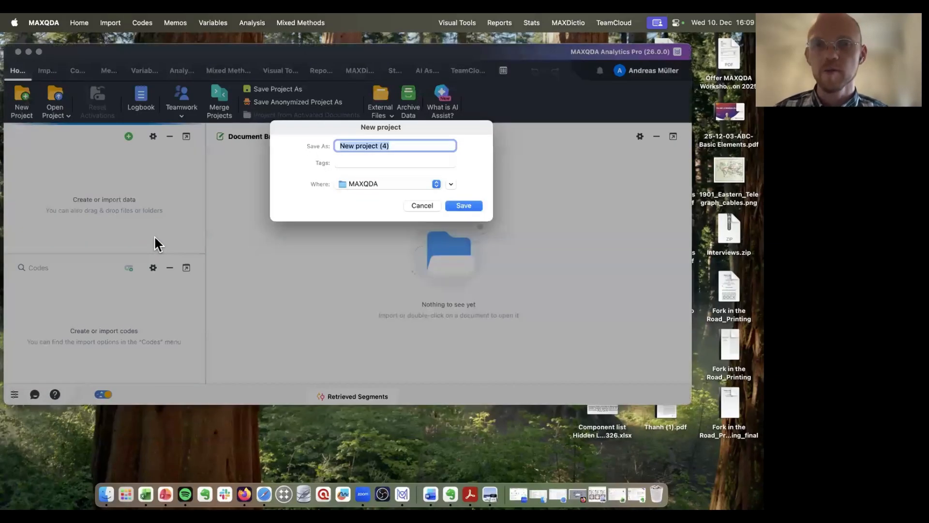
click(387, 184)
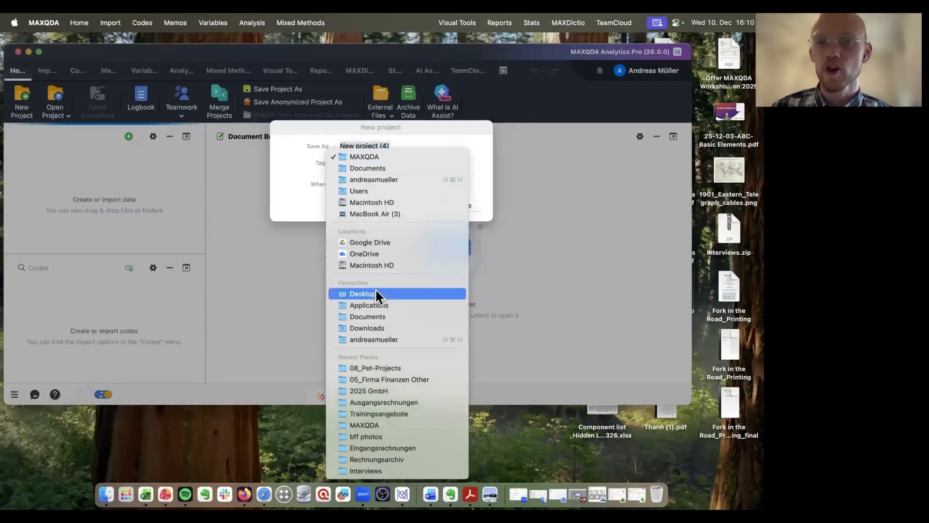
click(377, 294)
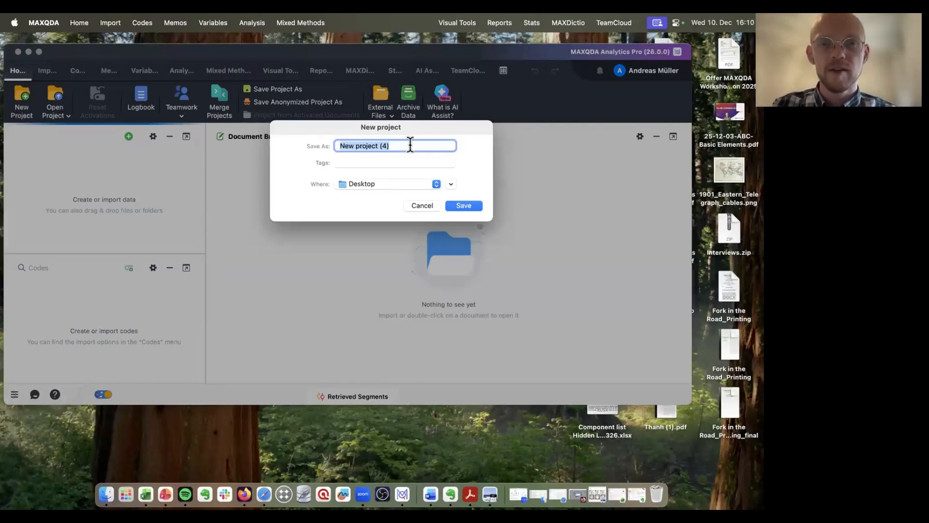
text(W)
key(BackSpace)
text(M)
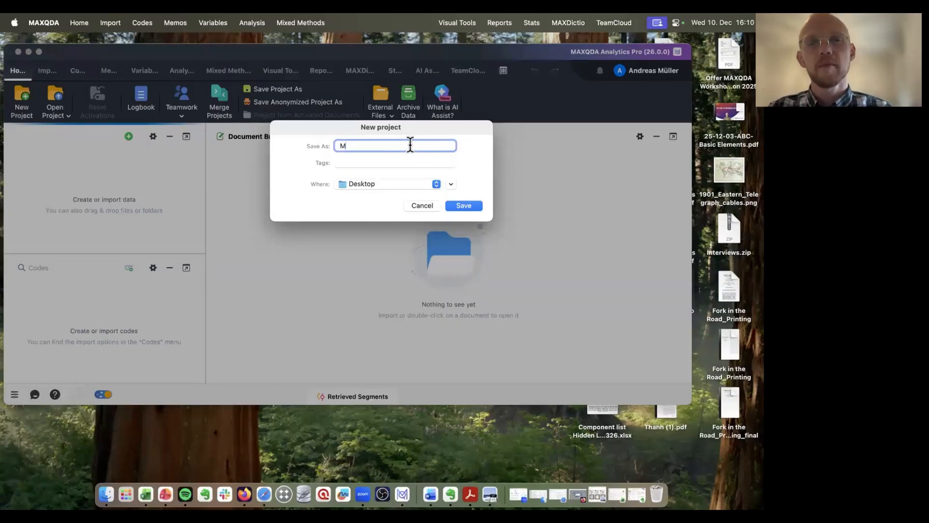
text(y Master Thesi)
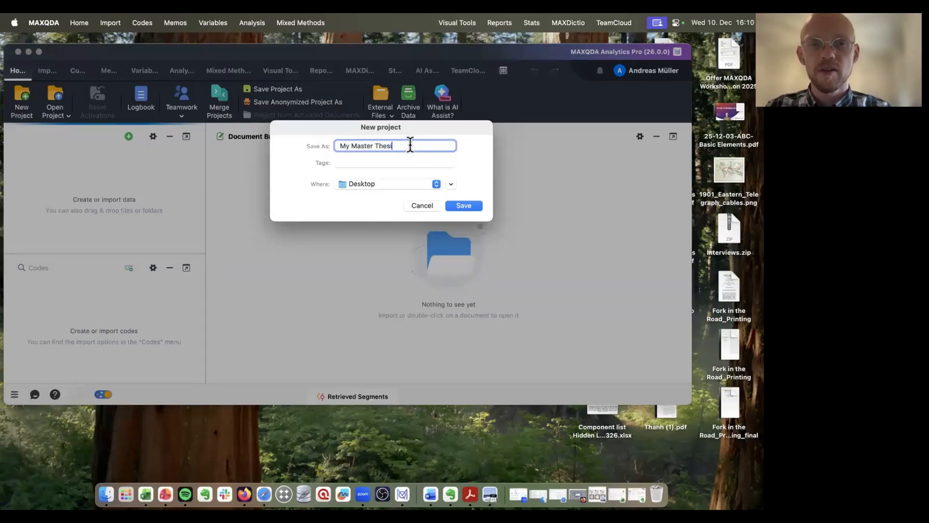
text(s with Intervie)
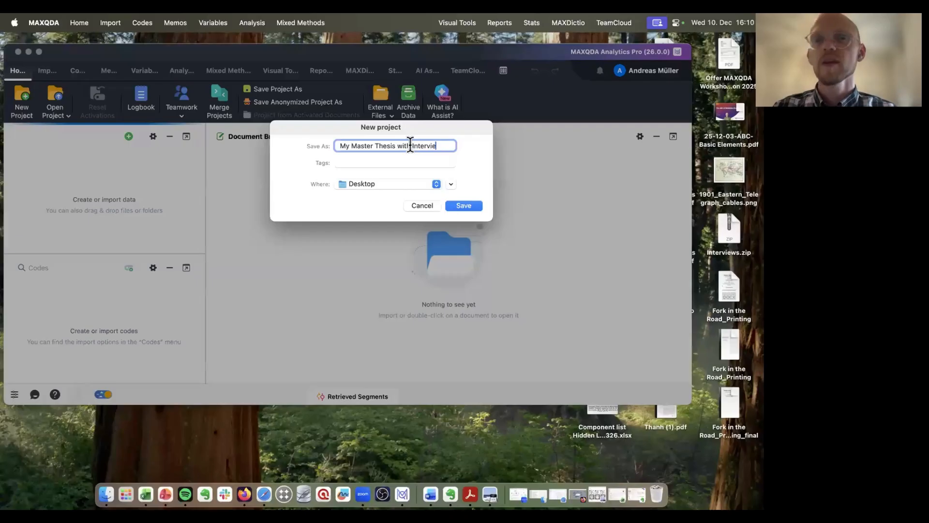
text(ws)
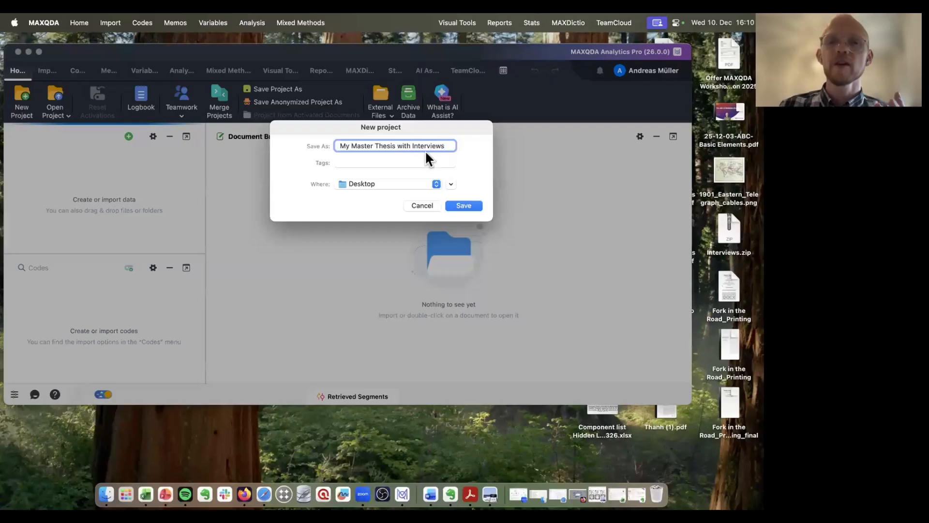
click(470, 205)
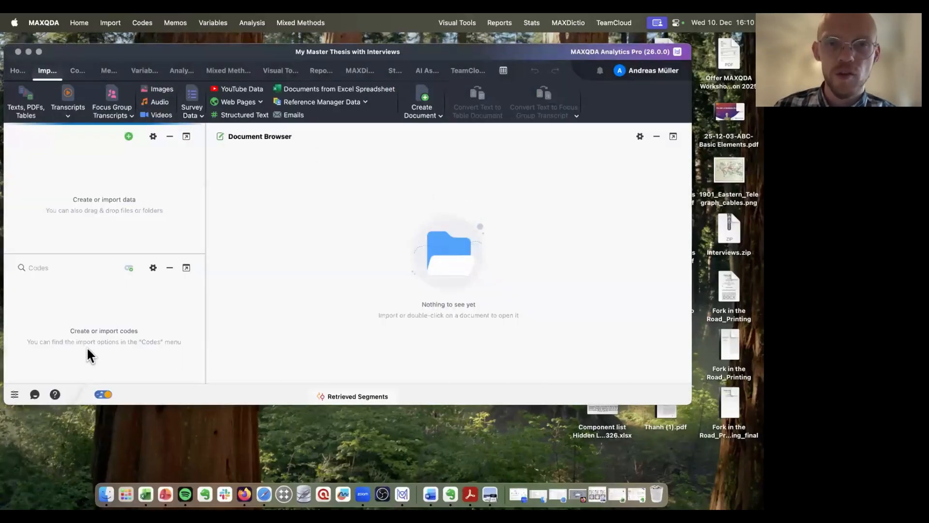
- Move the new project file to a free area of the desktop, and bring the project window back in full screen
drag(66, 47, 149, 392)
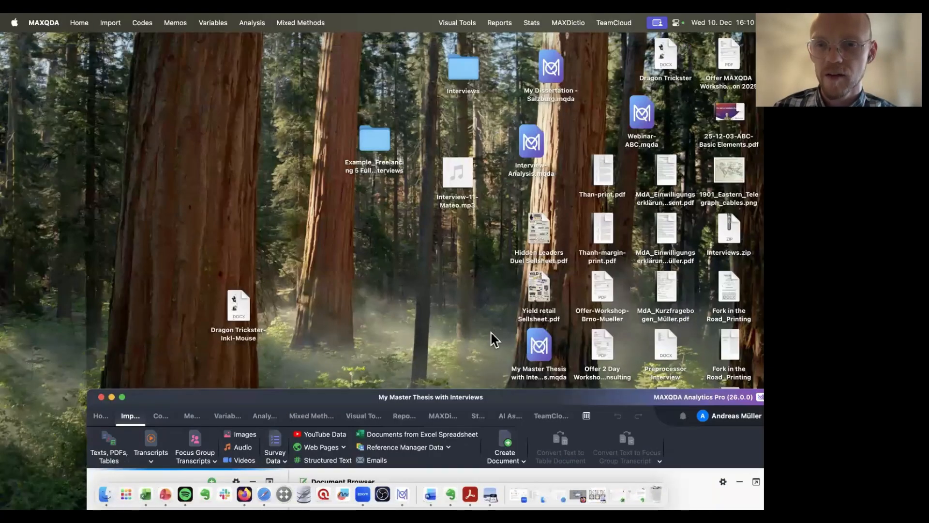
drag(550, 351, 372, 245)
drag(191, 408, 156, 146)
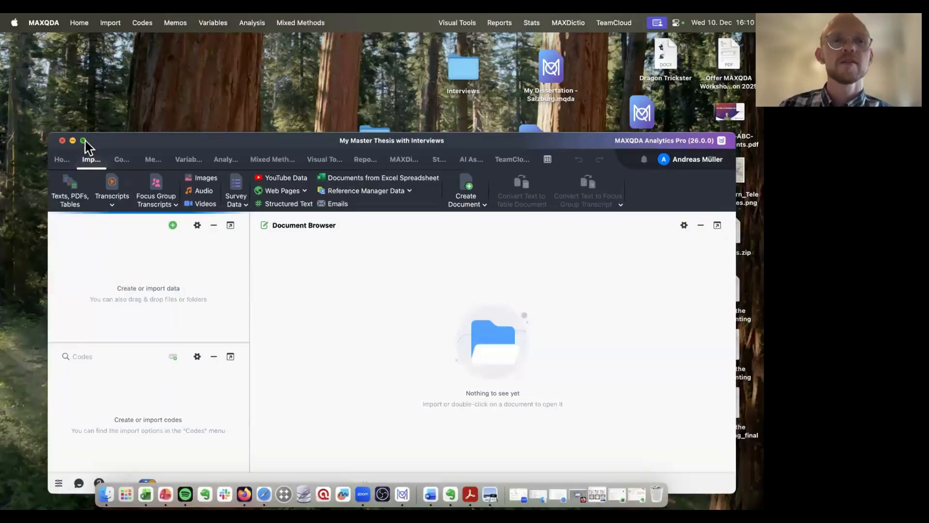
click(84, 141)
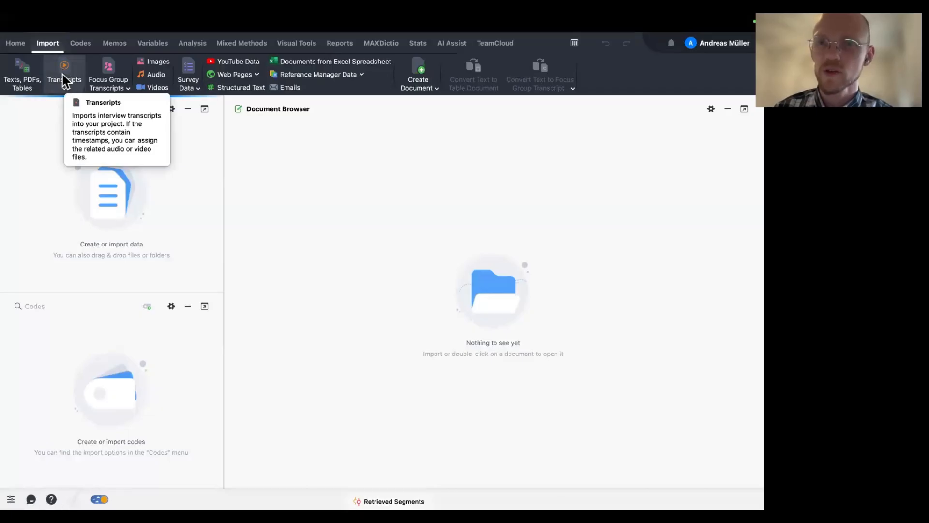
- Import the Interview-11 MP3 audio recording from the Desktop into the project
click(155, 79)
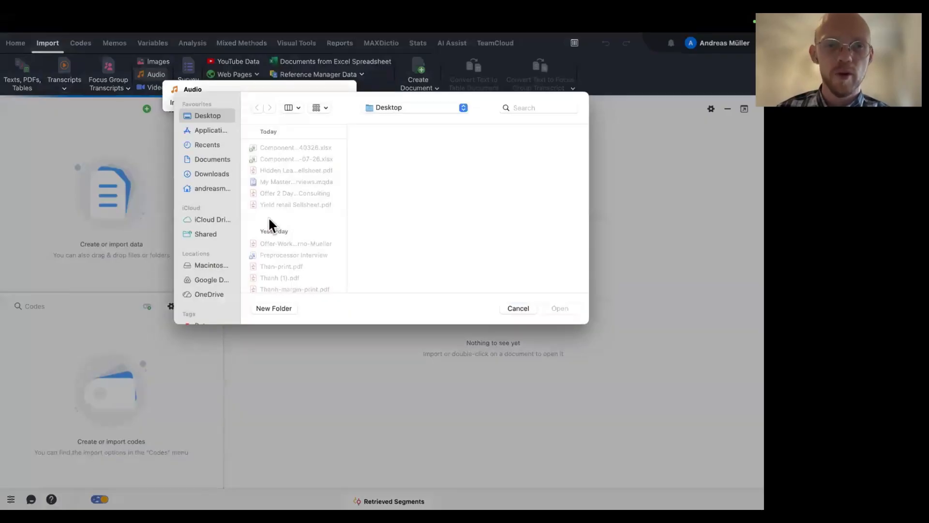
scroll(299, 214, down, 5)
scroll(299, 214, up, 5)
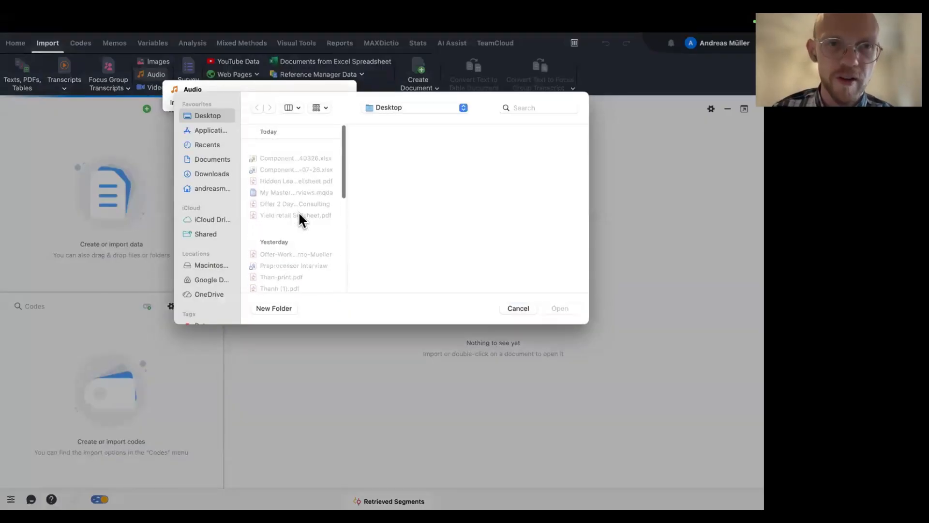
scroll(299, 214, down, 8)
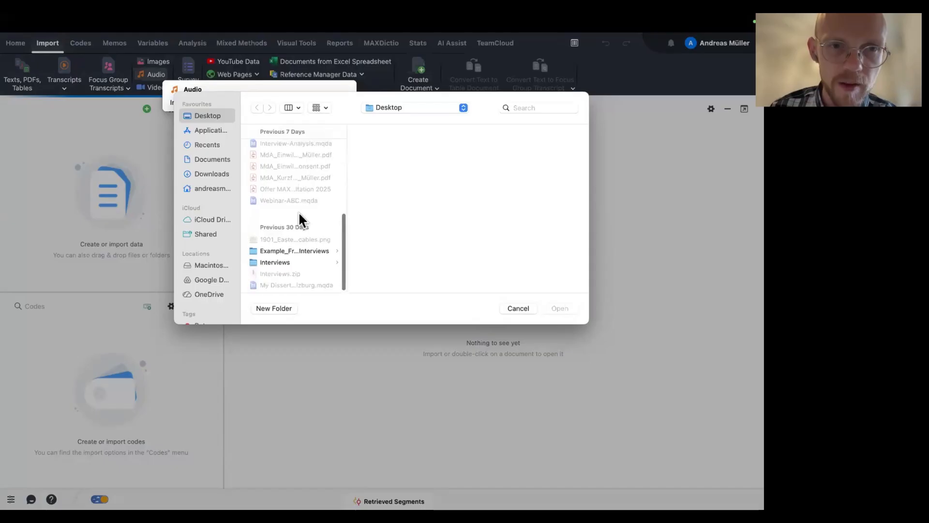
scroll(298, 210, up, 4)
scroll(298, 211, down, 3)
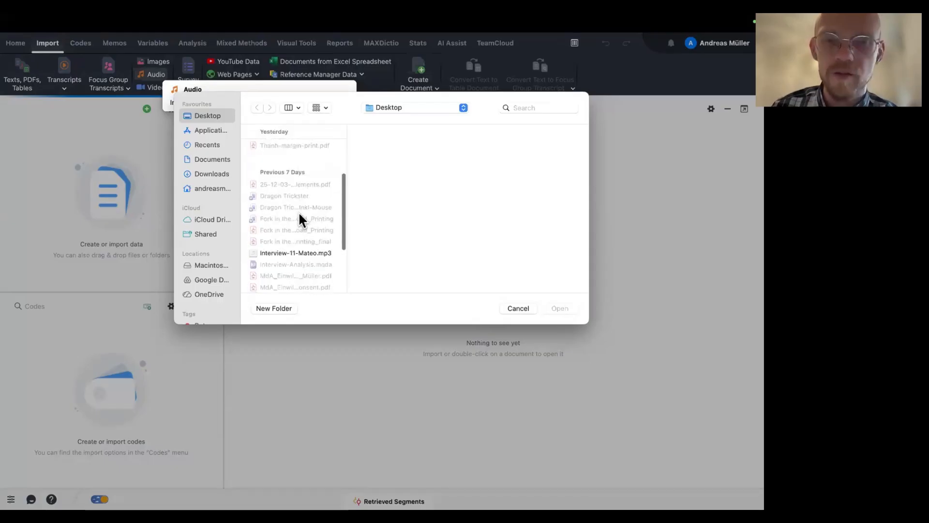
click(304, 234)
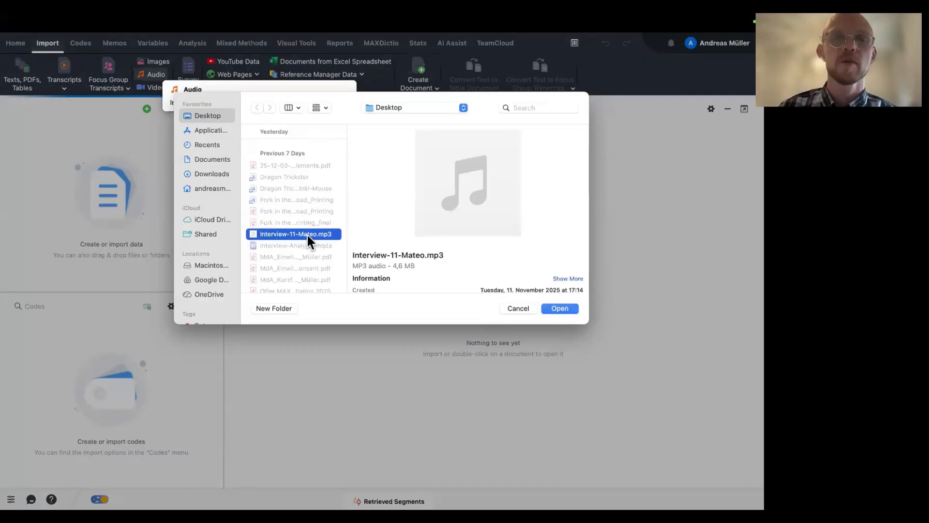
click(568, 310)
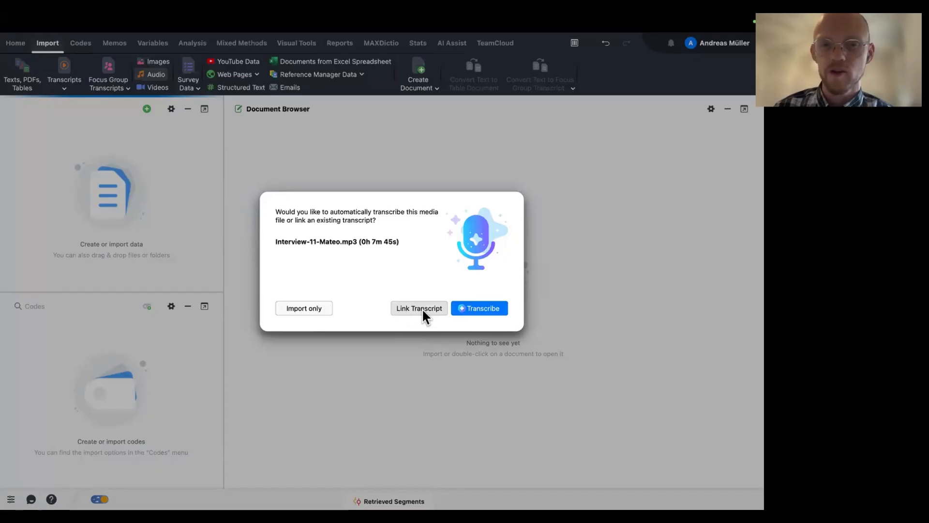
- Choose automatic transcription for the imported recording and set its audio language to English (UK)
click(486, 309)
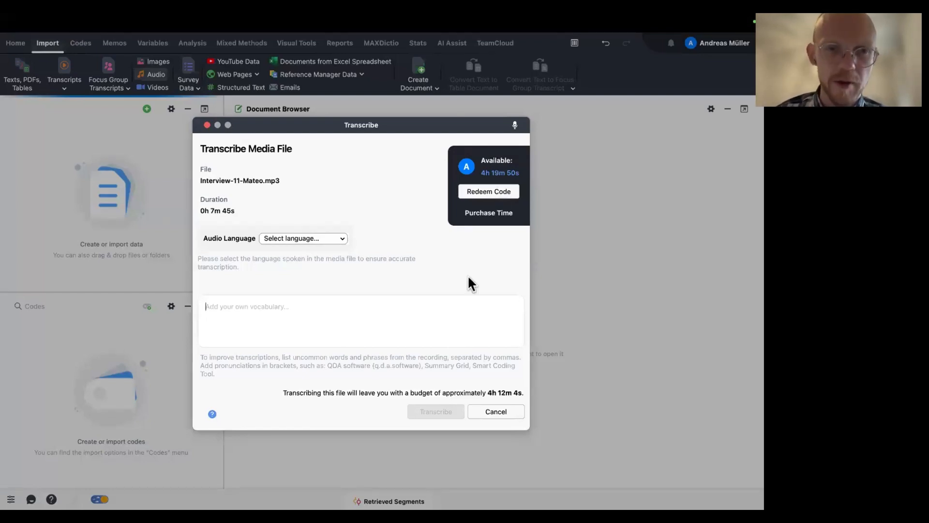
click(312, 238)
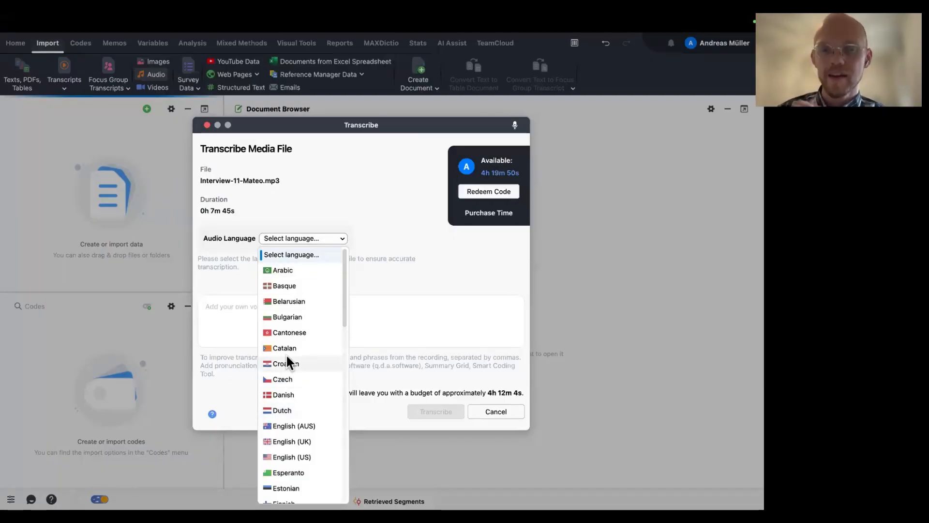
scroll(285, 287, down, 10)
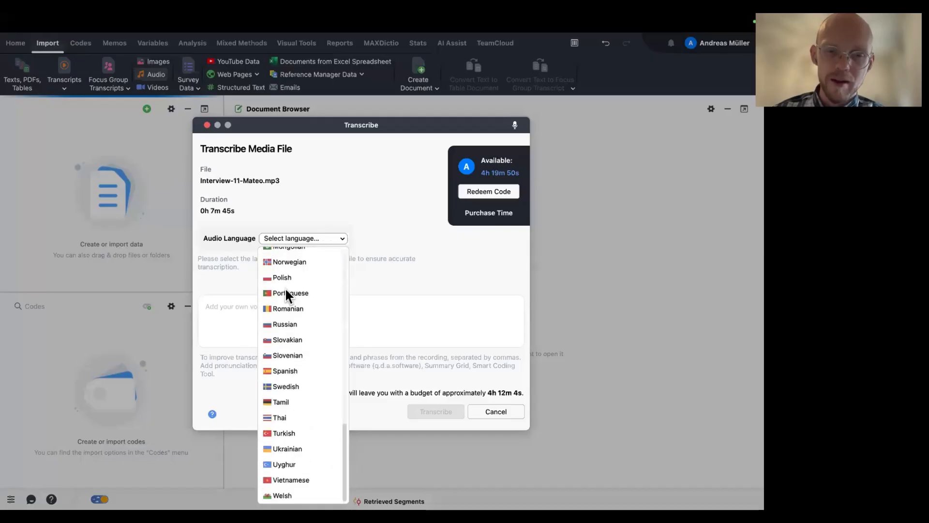
scroll(285, 290, up, 10)
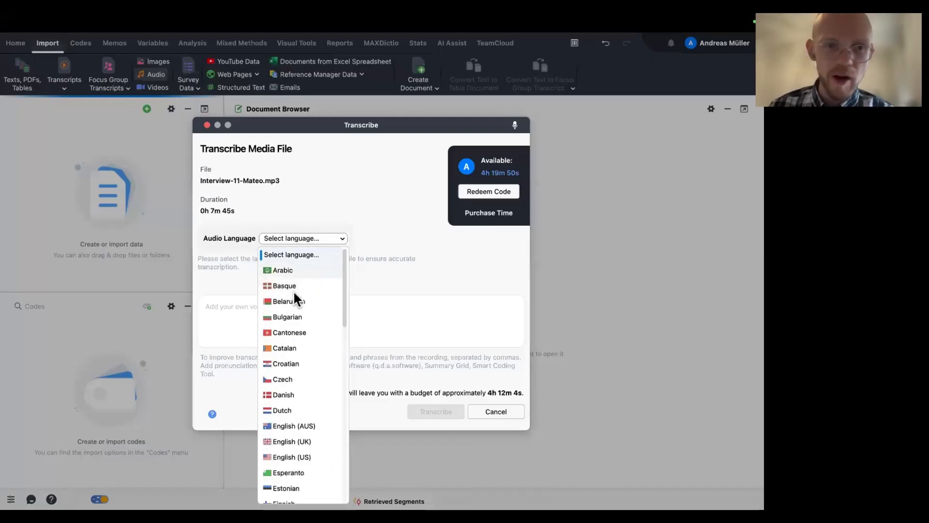
scroll(294, 290, down, 10)
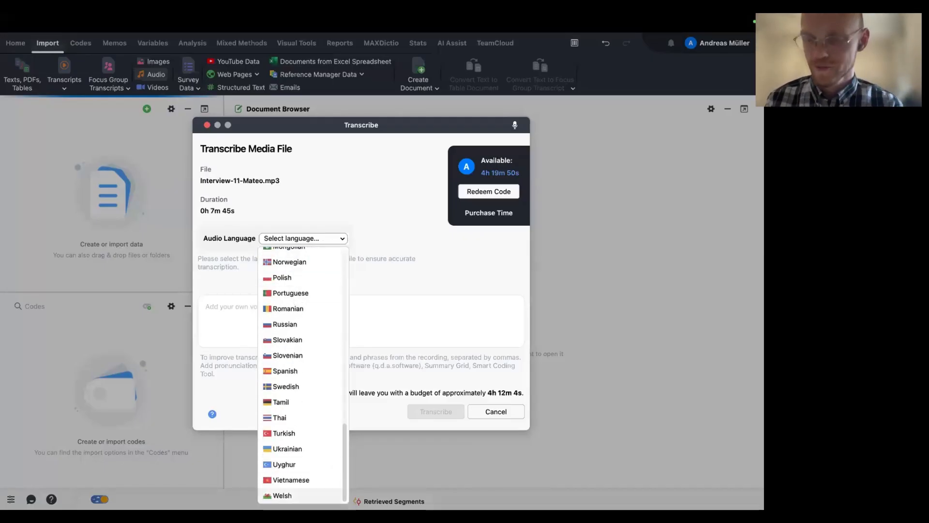
scroll(294, 417, up, 10)
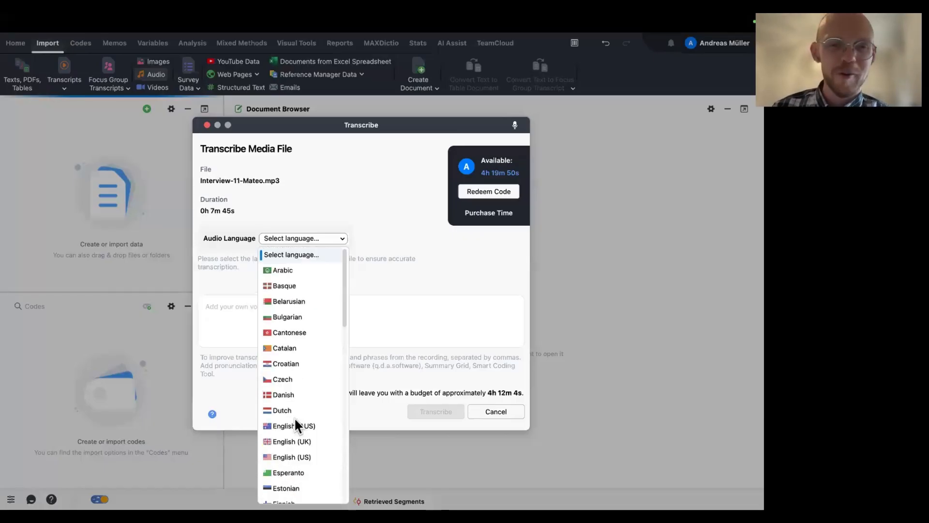
scroll(293, 419, down, 10)
scroll(293, 419, up, 5)
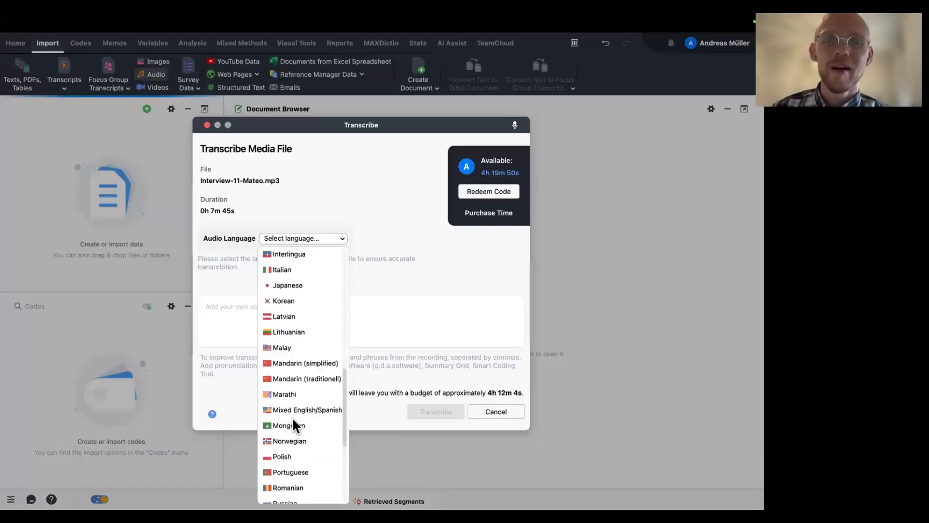
scroll(293, 420, up, 1)
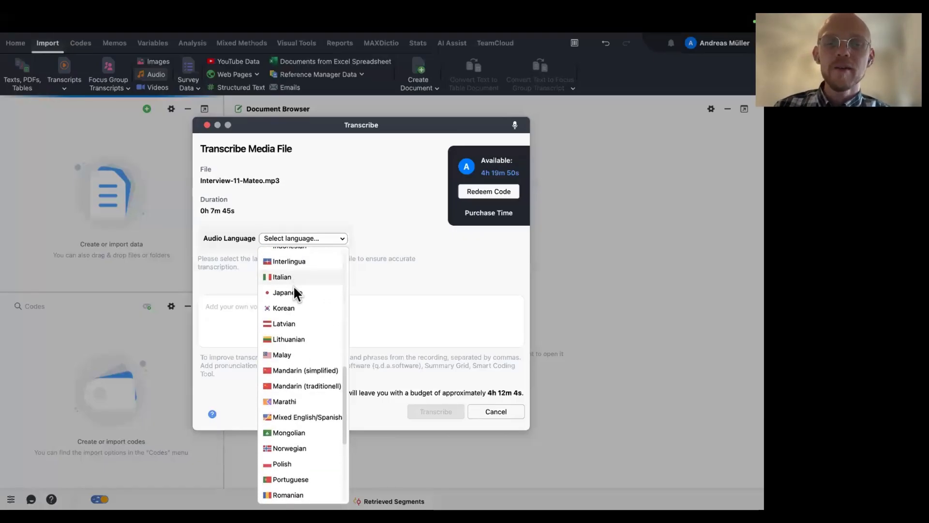
scroll(294, 287, down, 1)
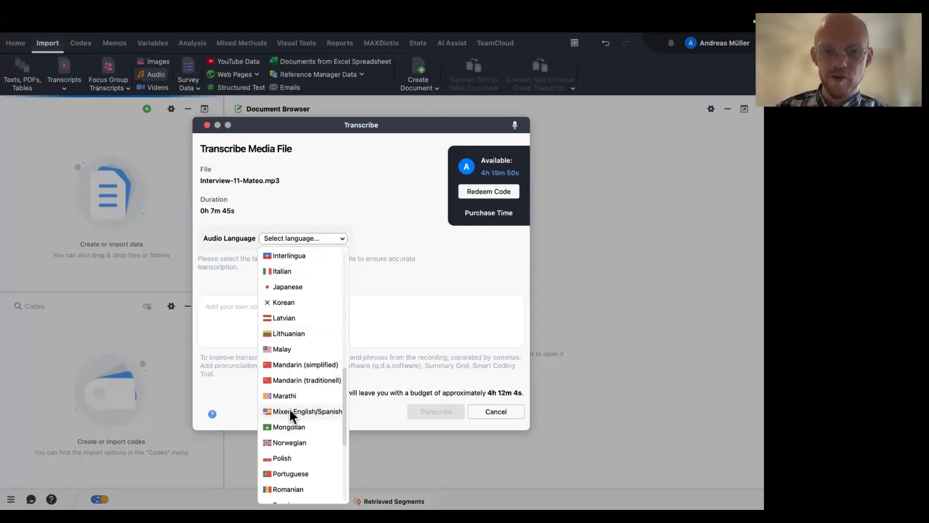
scroll(314, 416, down, 5)
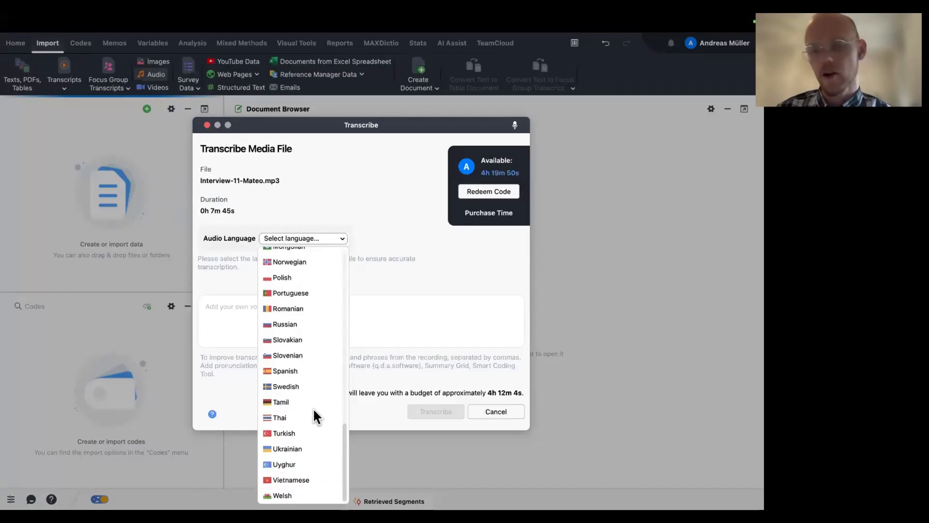
scroll(312, 408, up, 3)
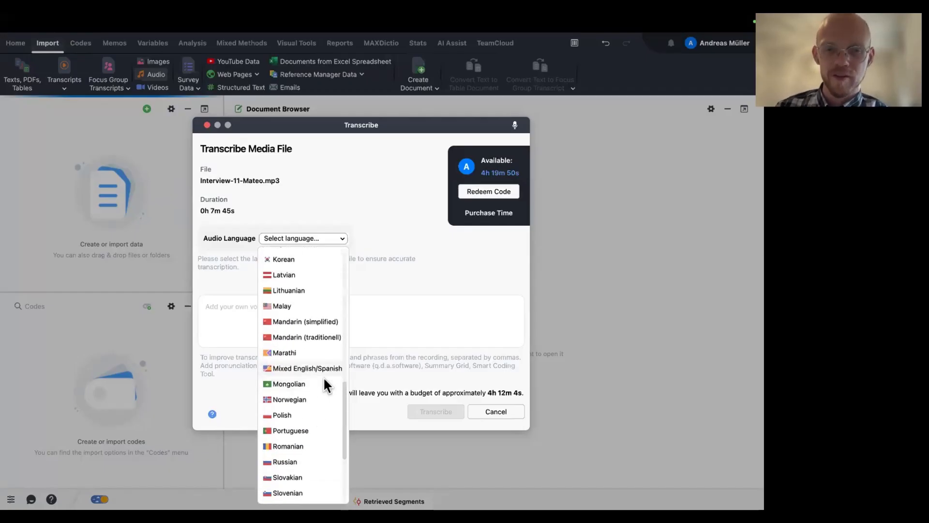
scroll(323, 376, up, 2)
scroll(325, 378, up, 3)
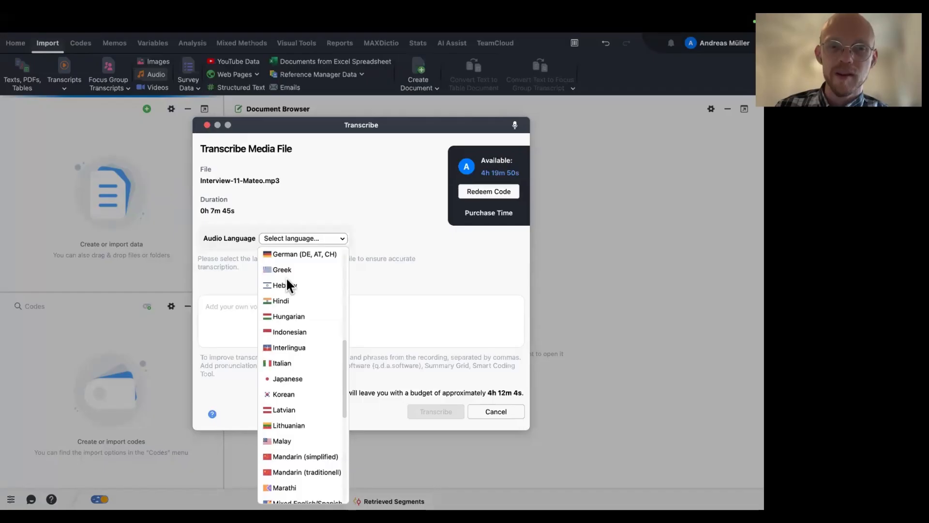
scroll(319, 320, up, 3)
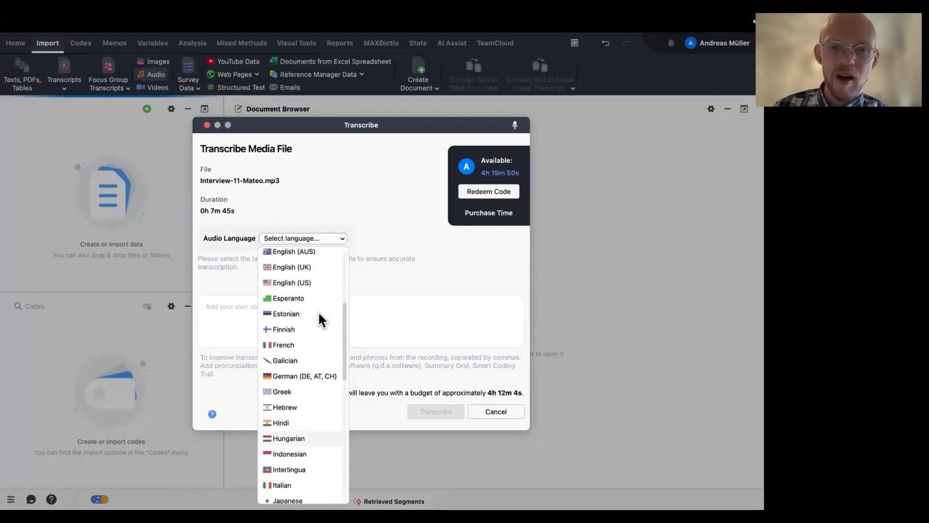
scroll(318, 312, up, 2)
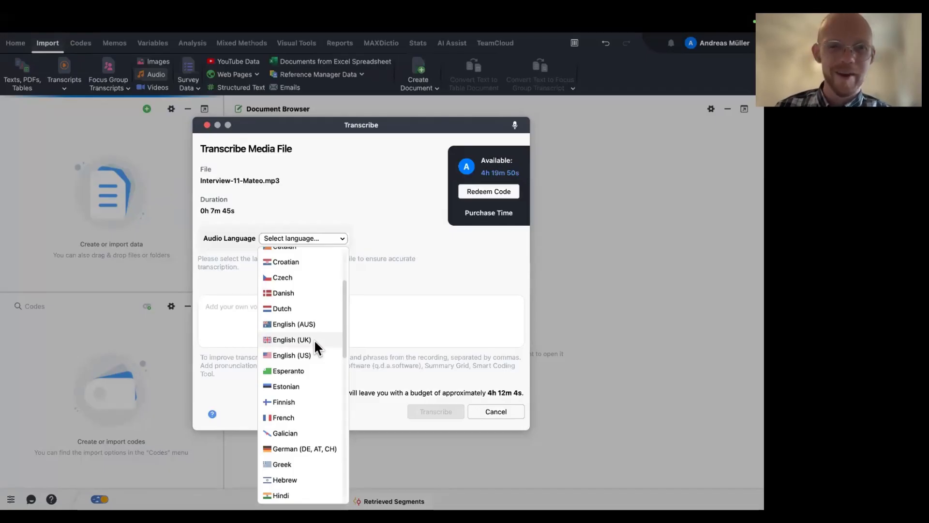
click(315, 338)
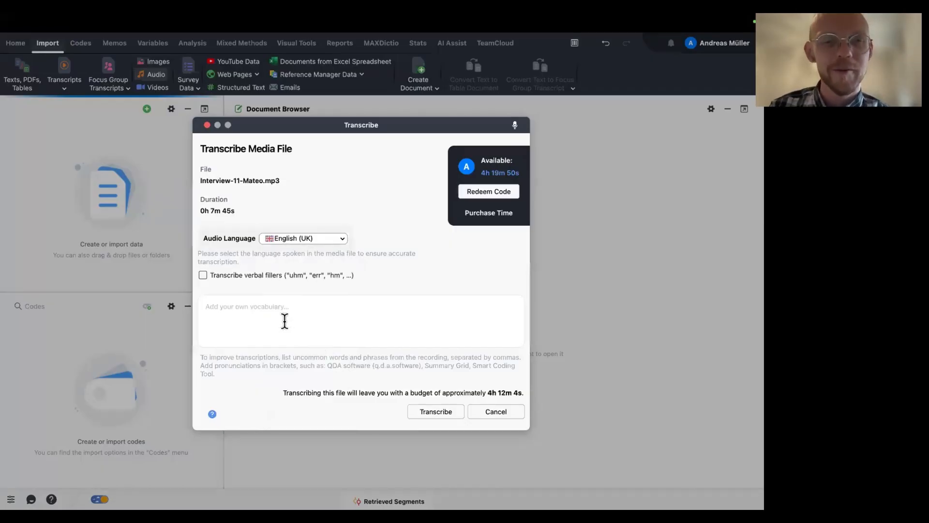
click(322, 238)
click(322, 237)
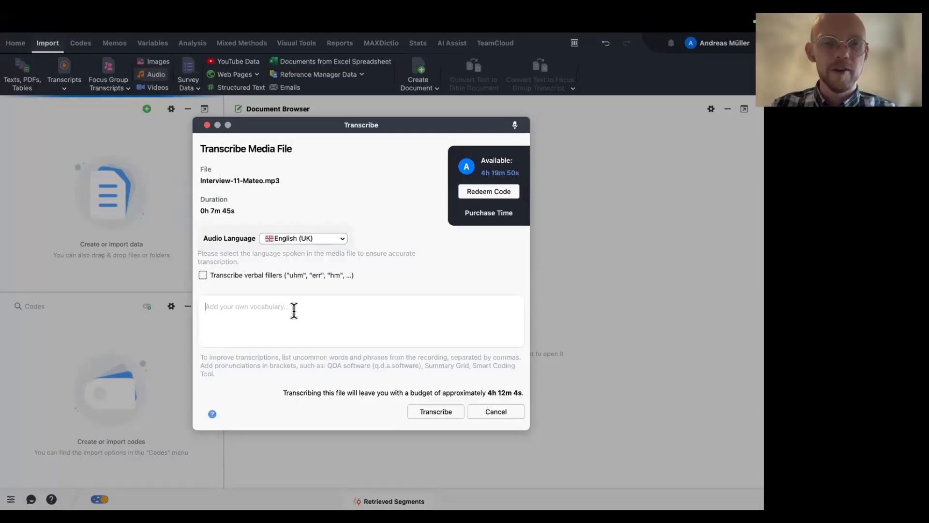
- Add Work Life Balance, MAXQDA, UN and Barack Obama as comma-separated custom vocabulary for the transcription
text(Work Life Balance,)
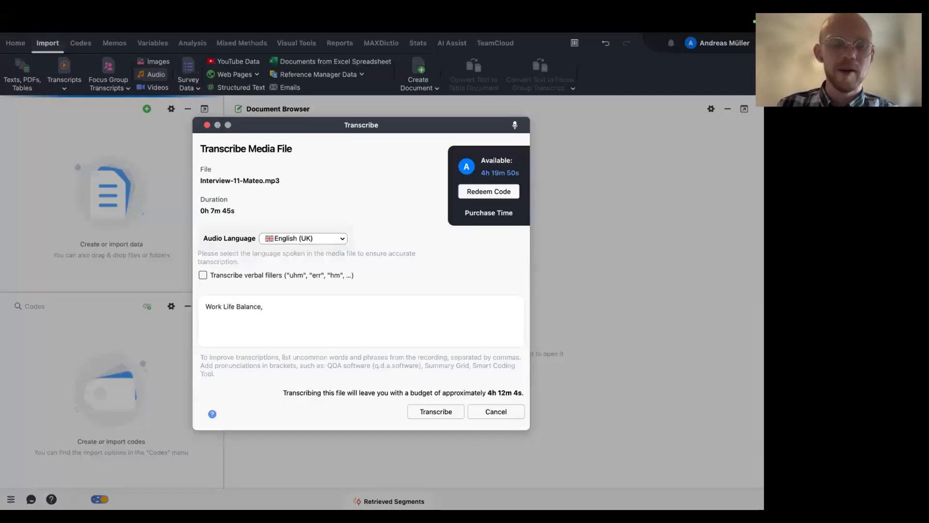
text( MAXQDA)
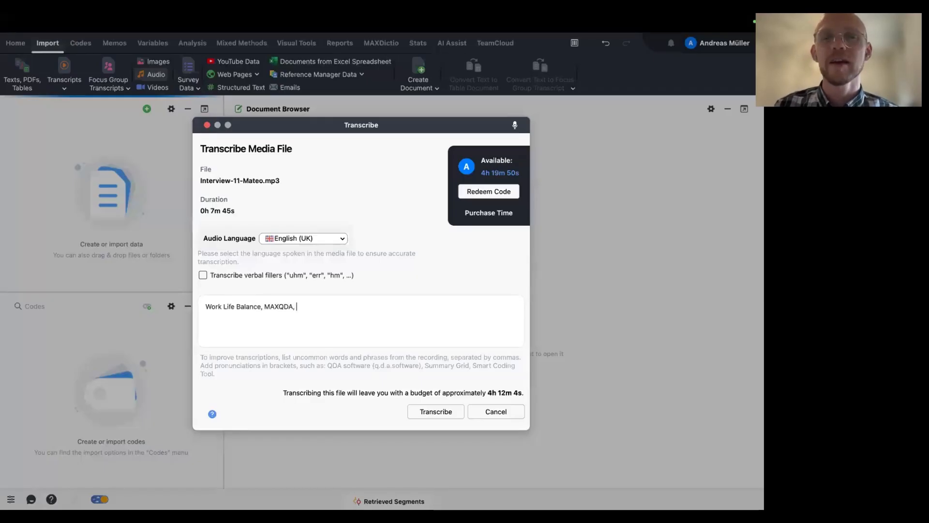
text(, UN)
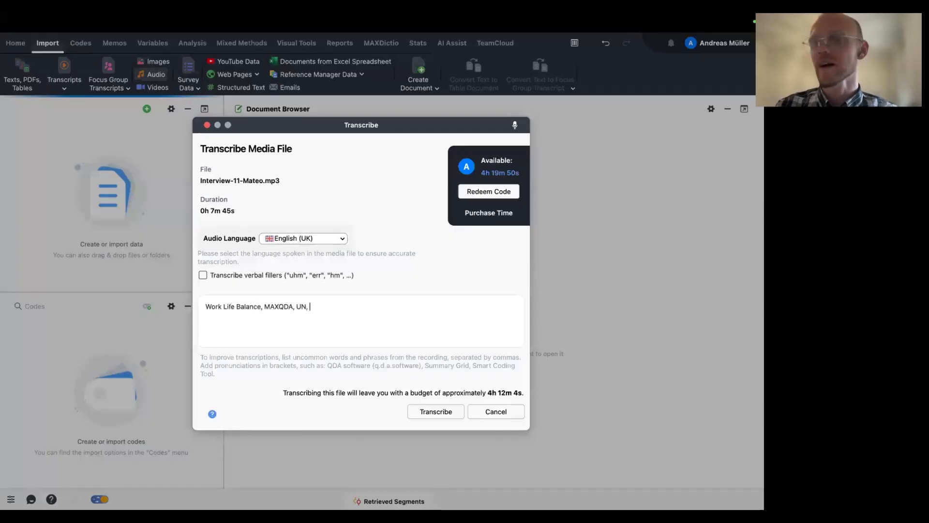
text(, )
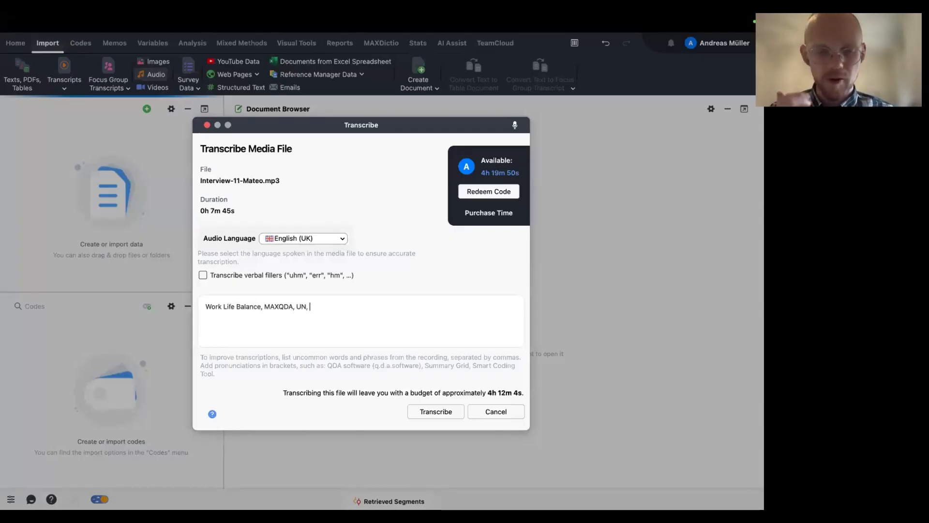
text(Barak)
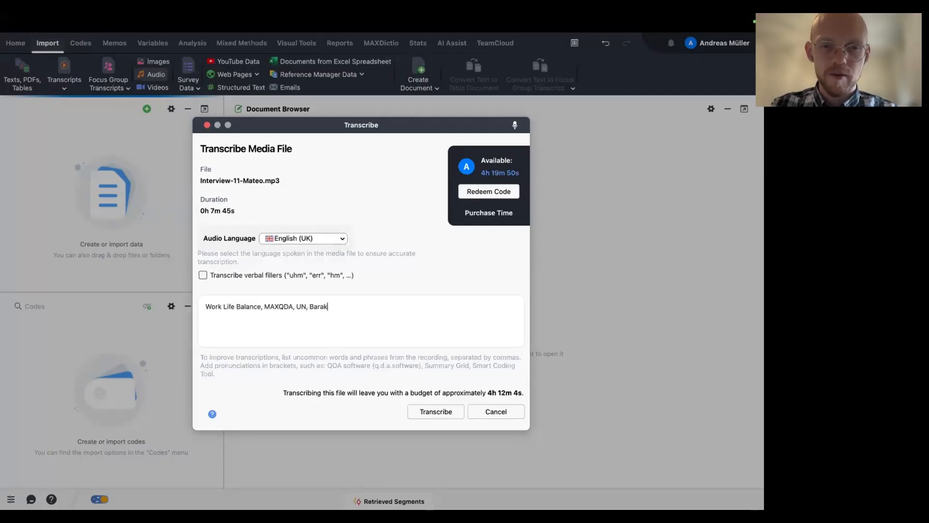
key(BackSpace)
text(ck Obama)
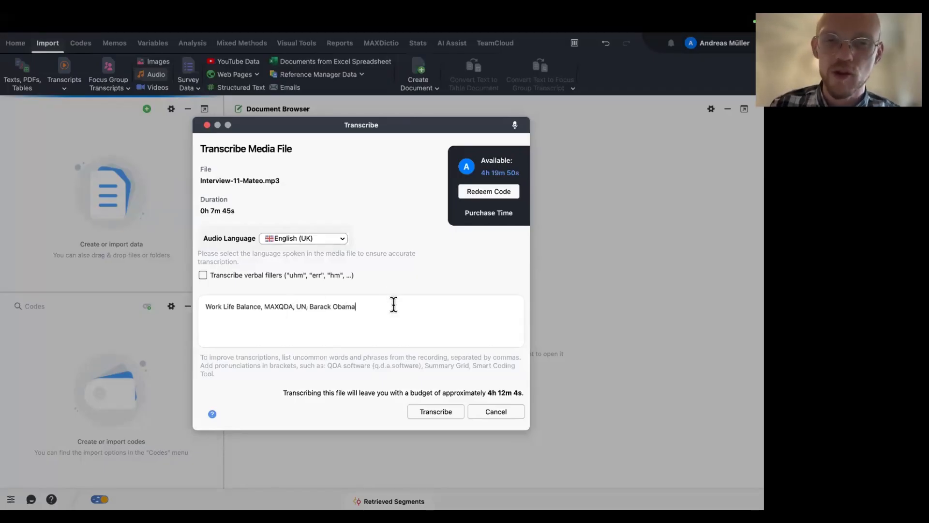
- Clear all custom vocabulary terms from the transcription settings
shift+click(282, 306)
shift+click(268, 305)
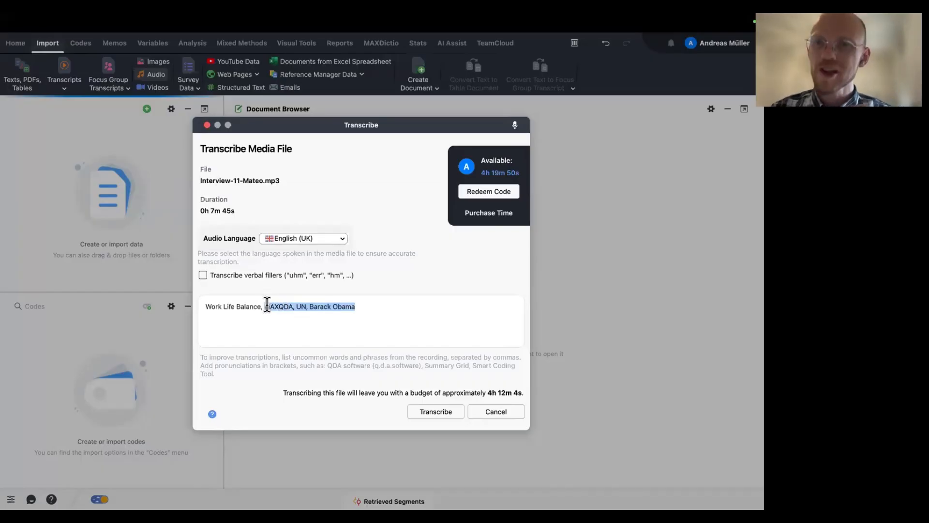
shift+click(264, 307)
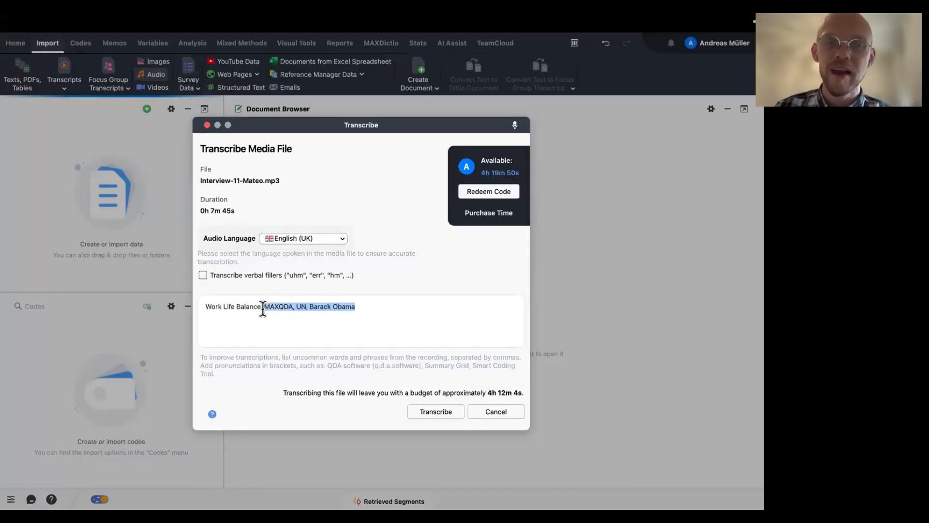
drag(263, 308, 71, 311)
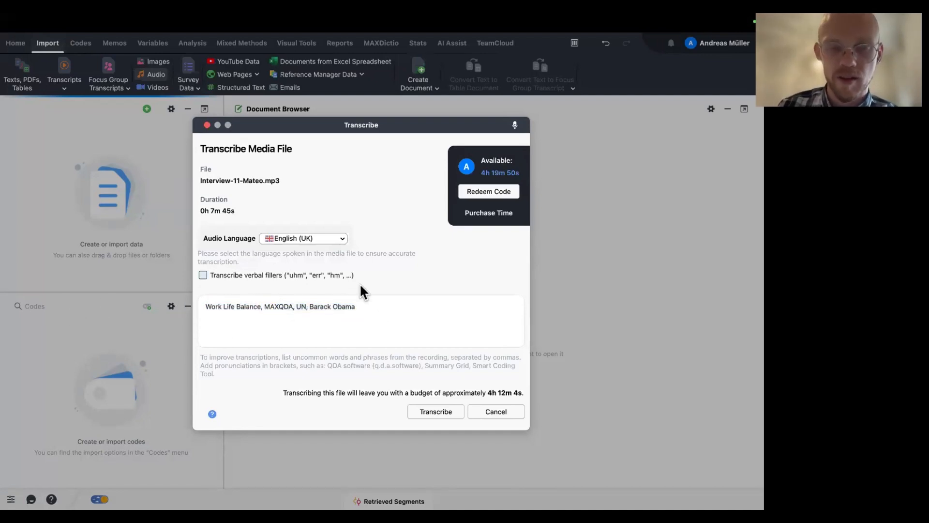
drag(363, 306, 198, 305)
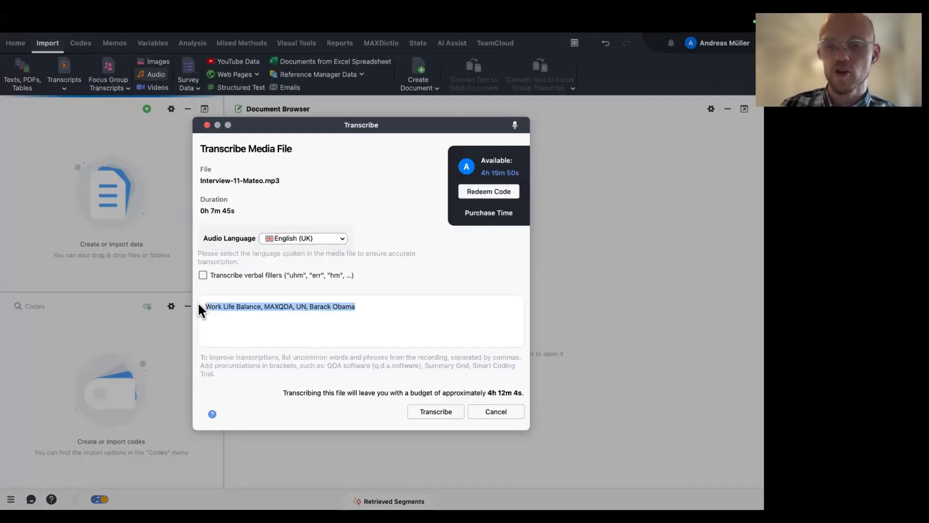
key(BackSpace)
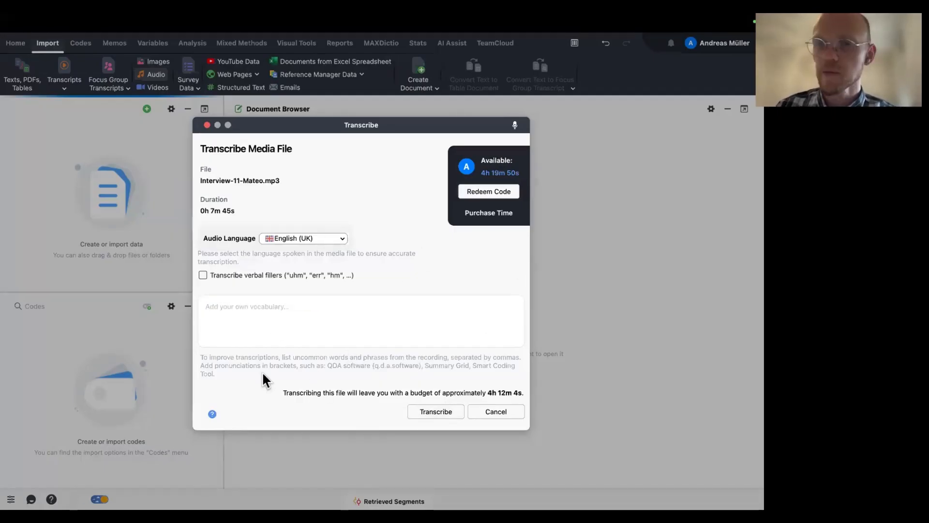
- Start the transcription of the recording without custom vocabulary, and open the finished Interview-11 transcript
click(435, 410)
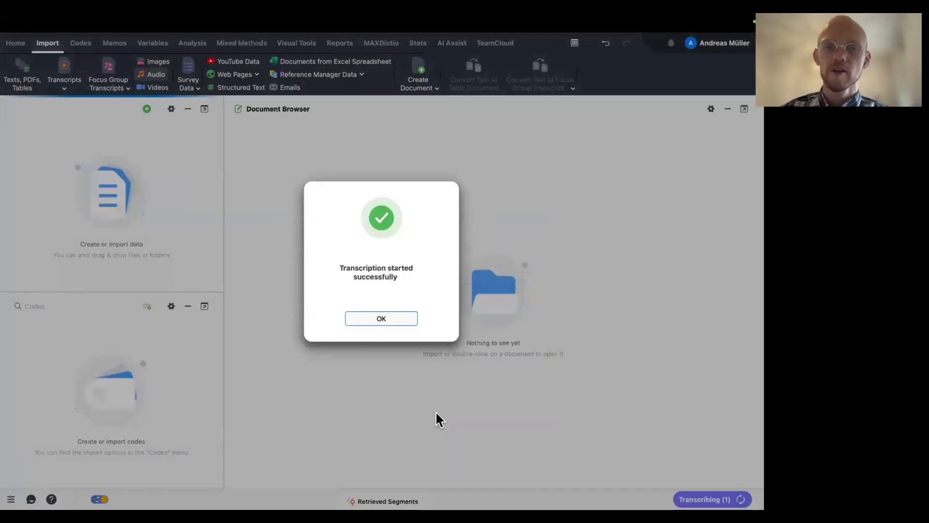
click(365, 323)
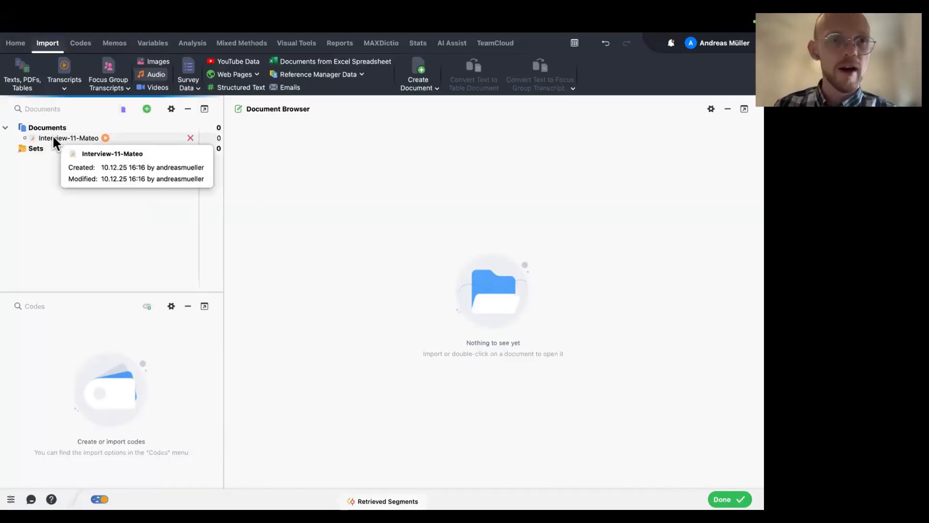
double_click(70, 138)
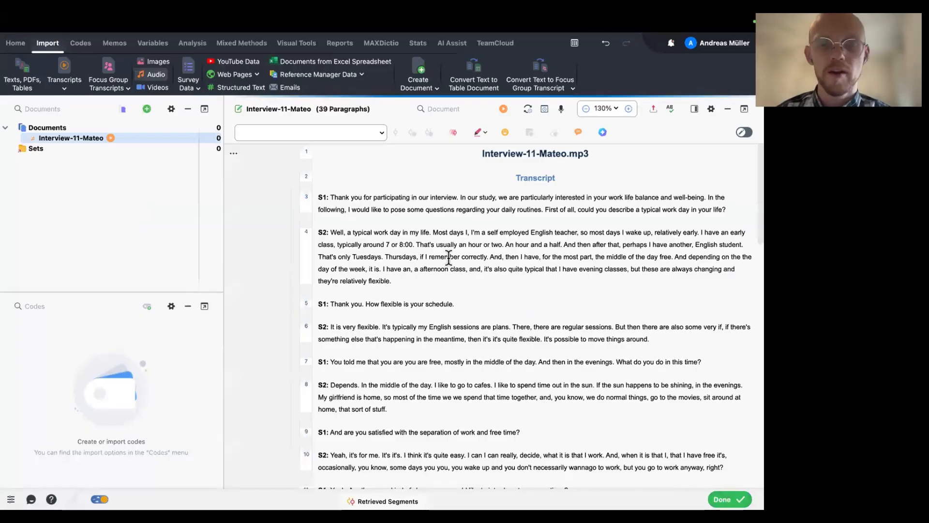
- Skim the Interview-11 transcript from the first paragraph to the last and return to its beginning
scroll(523, 242, down, 10)
scroll(521, 241, down, 8)
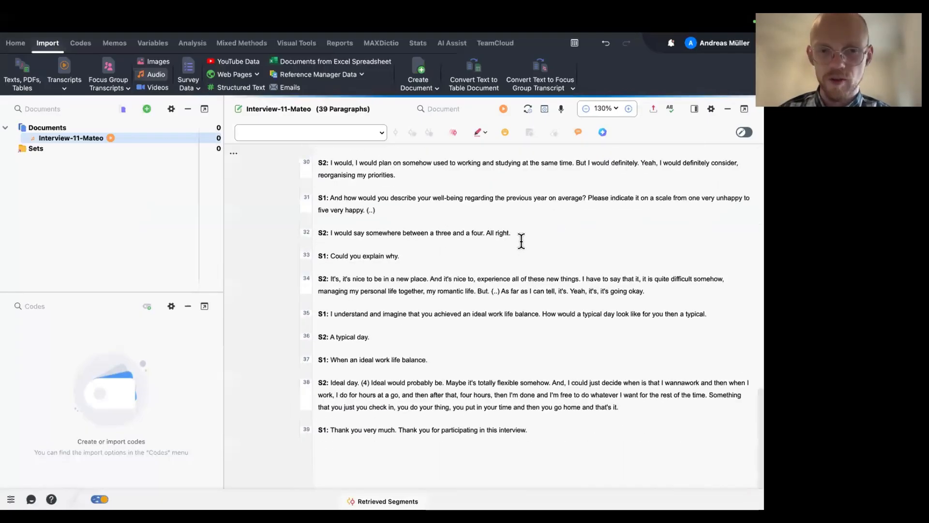
scroll(521, 240, up, 8)
scroll(521, 240, up, 10)
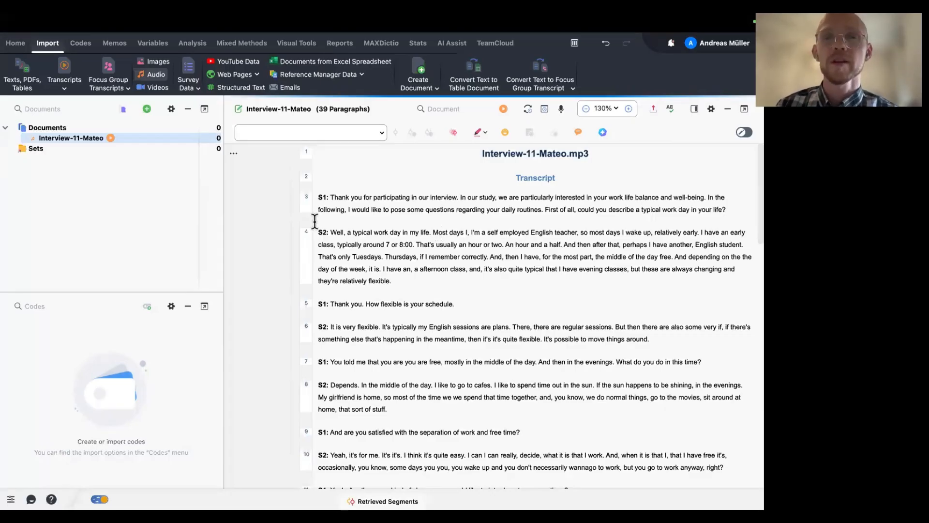
- Examine the alternating S1 and S2 speaker turns in paragraphs 3 to 8, and skim the remaining paragraphs
triple_click(319, 198)
click(342, 218)
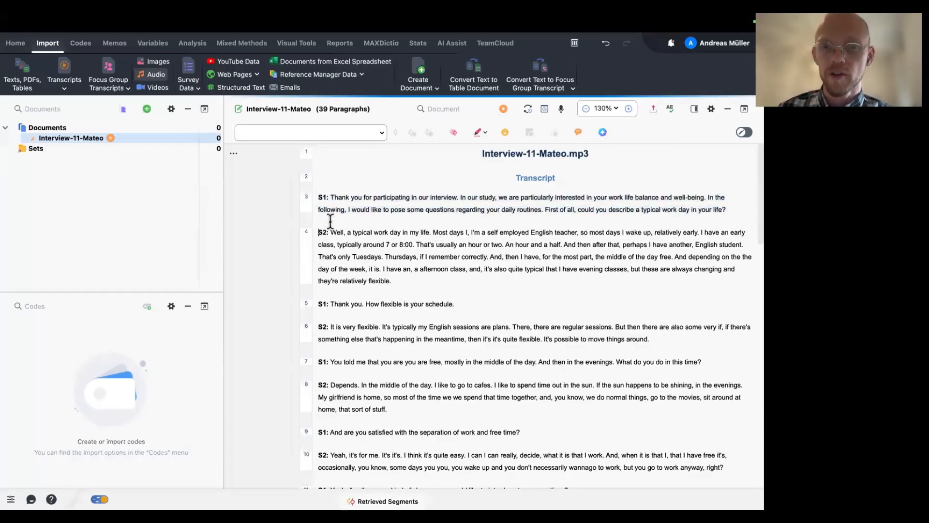
triple_click(319, 197)
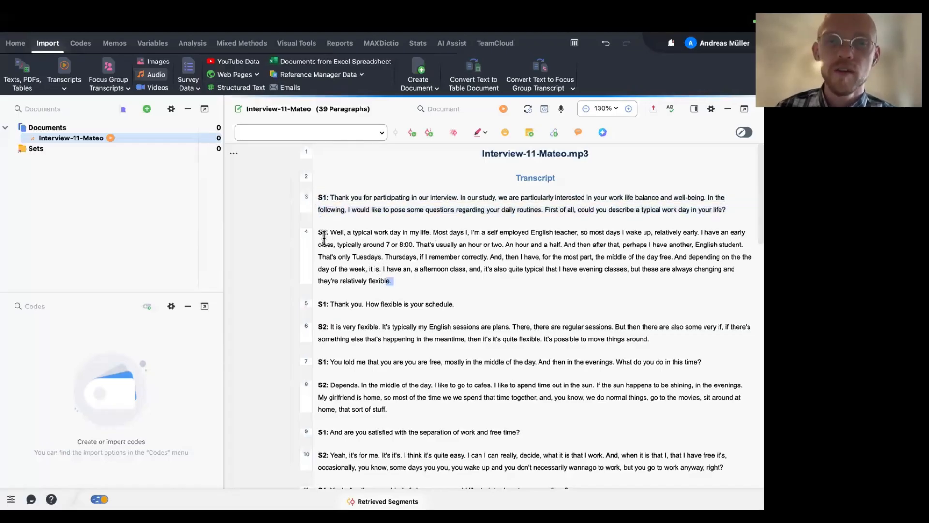
triple_click(387, 267)
triple_click(312, 303)
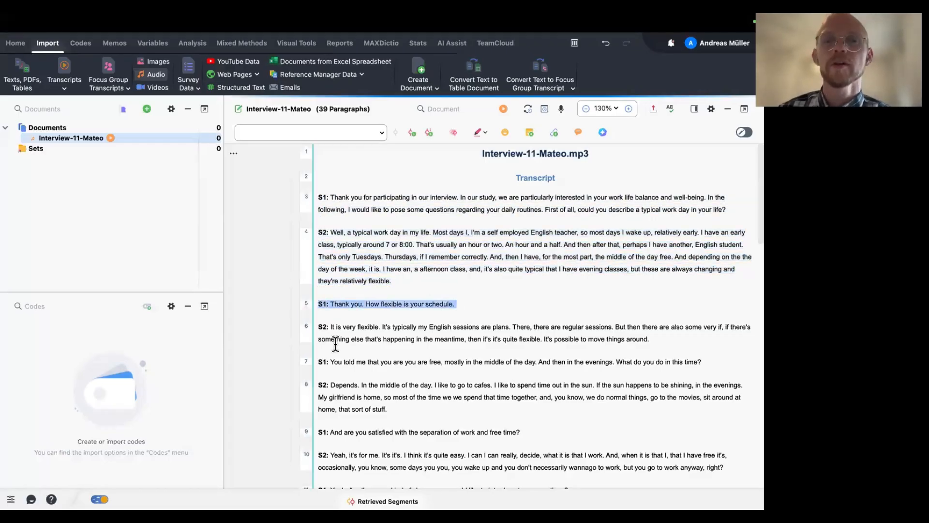
triple_click(316, 327)
click(342, 383)
drag(325, 370, 324, 371)
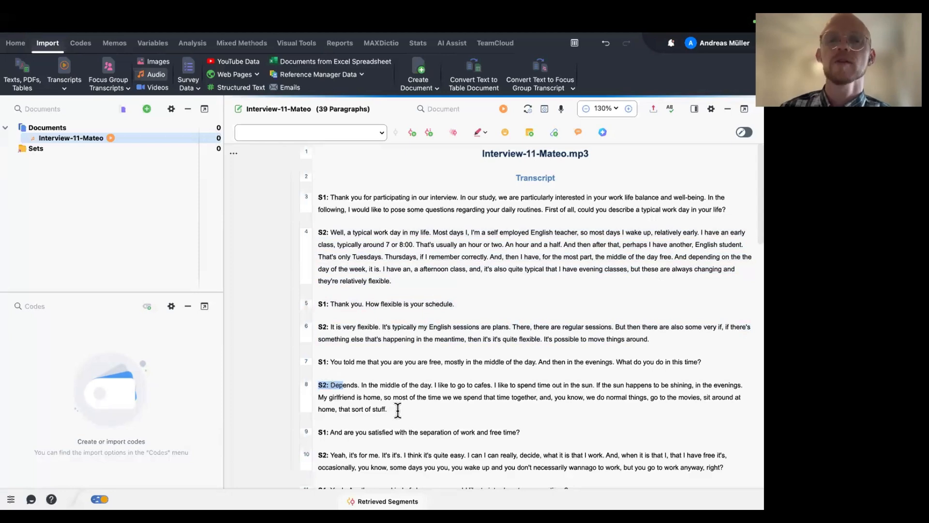
click(398, 410)
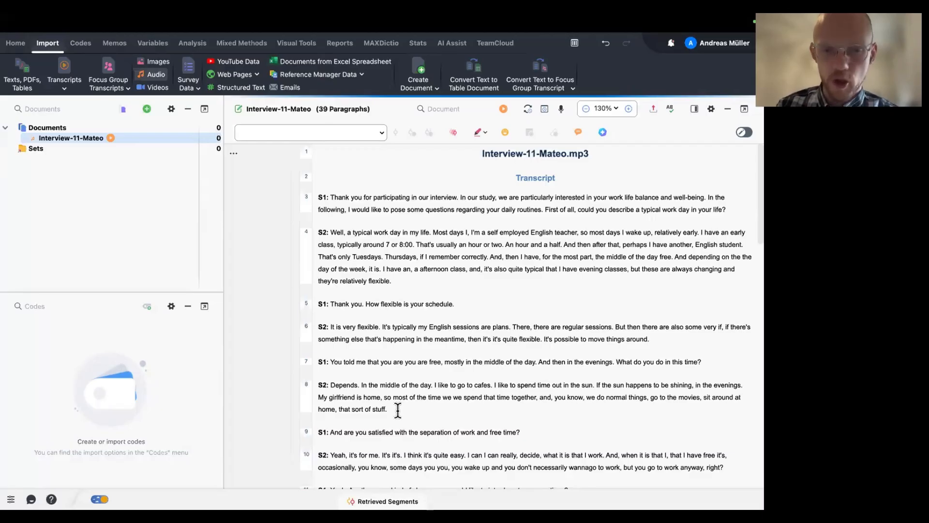
scroll(398, 410, down, 5)
scroll(398, 410, down, 10)
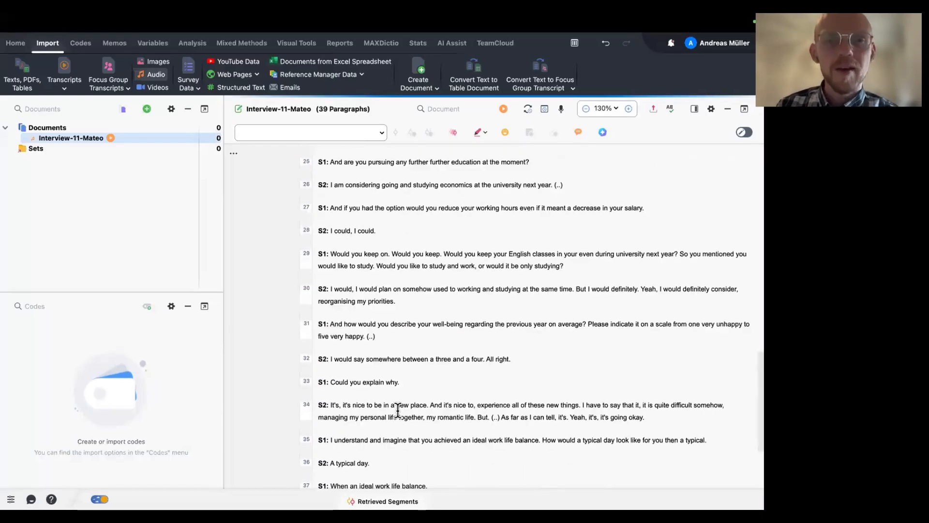
scroll(396, 410, up, 12)
scroll(328, 165, up, 3)
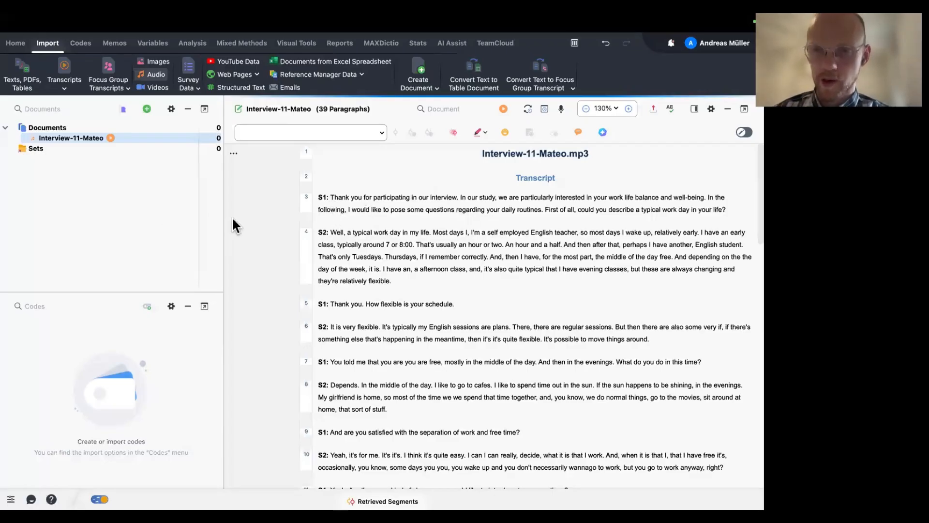
- Open the audio linked to the Interview-11 transcript, pause its playback, and place the player window below the first paragraphs
click(111, 138)
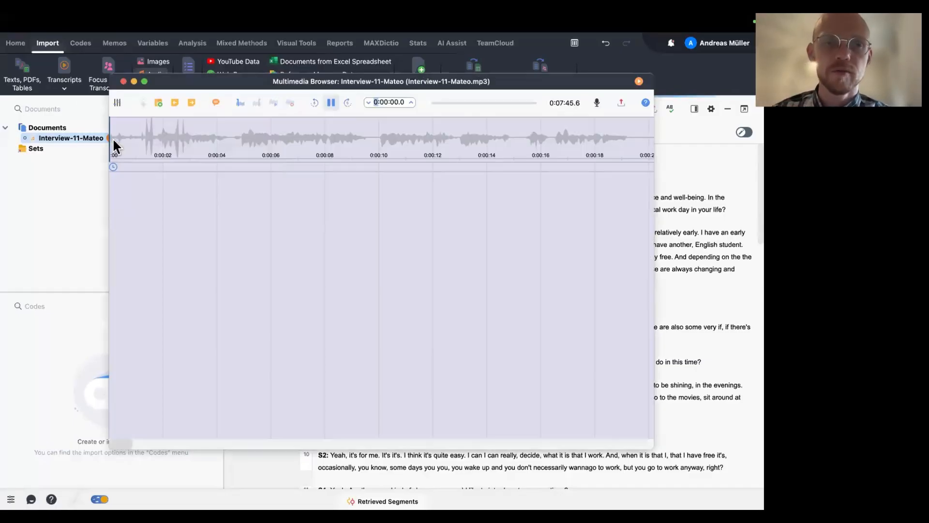
click(332, 102)
drag(463, 83, 406, 284)
scroll(474, 209, down, 2)
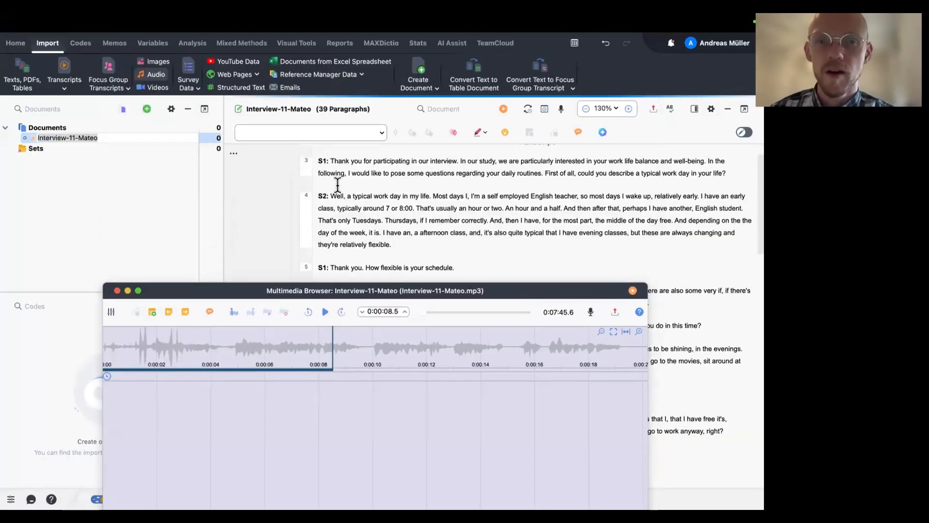
- Play the recording briefly, jump to the timestamp at about 21 seconds, and pause the playback
click(324, 311)
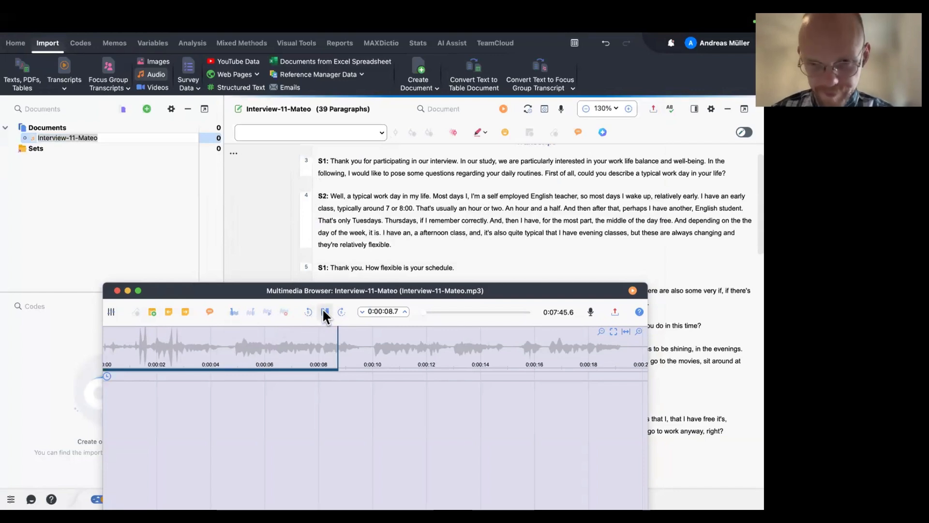
scroll(361, 358, right, 5)
scroll(339, 363, left, 2)
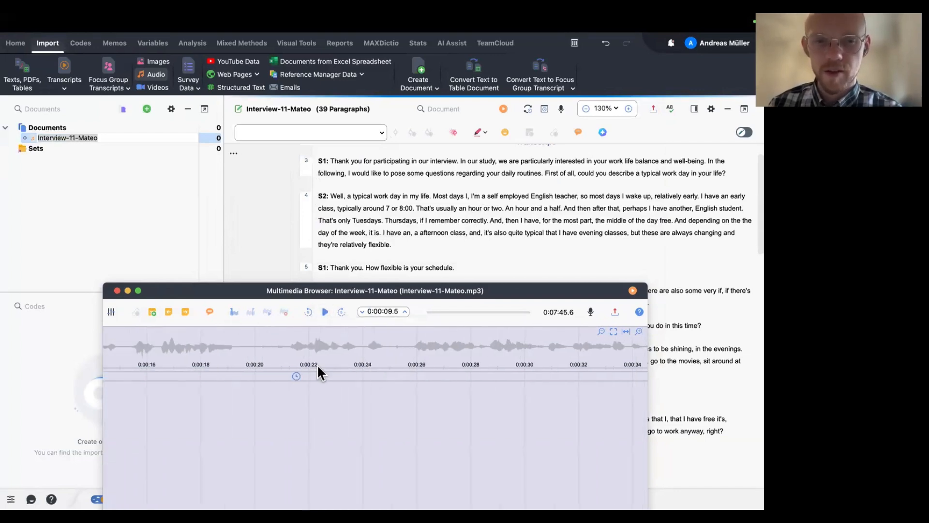
click(296, 375)
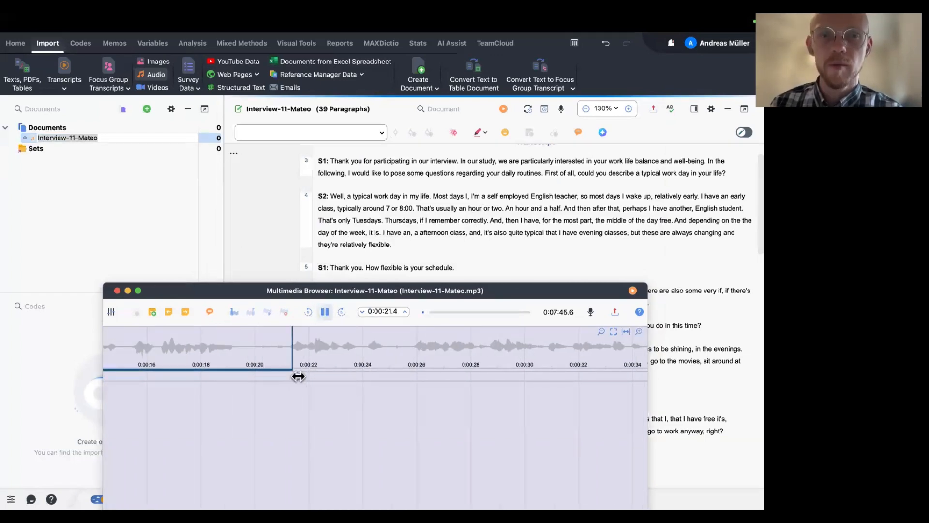
click(327, 312)
- Browse the transcript and the audio waveform past the one-minute mark for further timestamps
scroll(336, 353, right, 5)
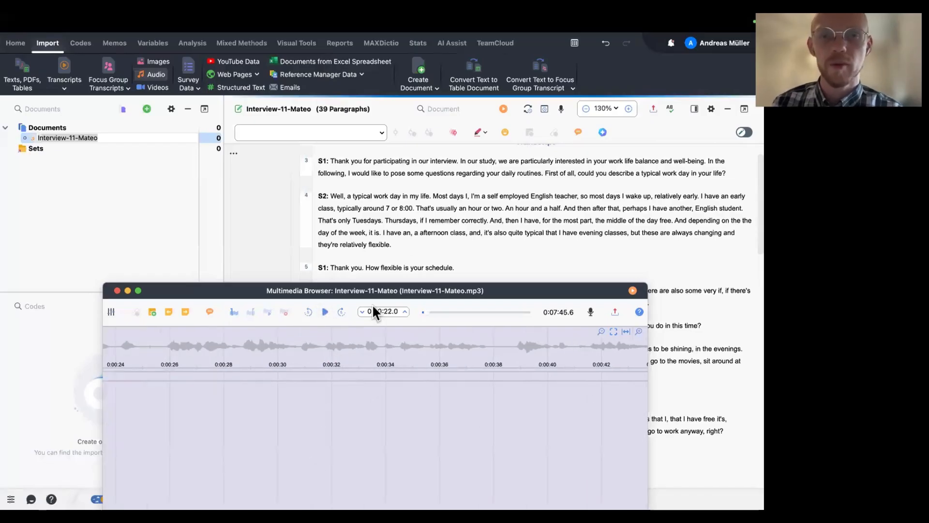
scroll(410, 242, down, 15)
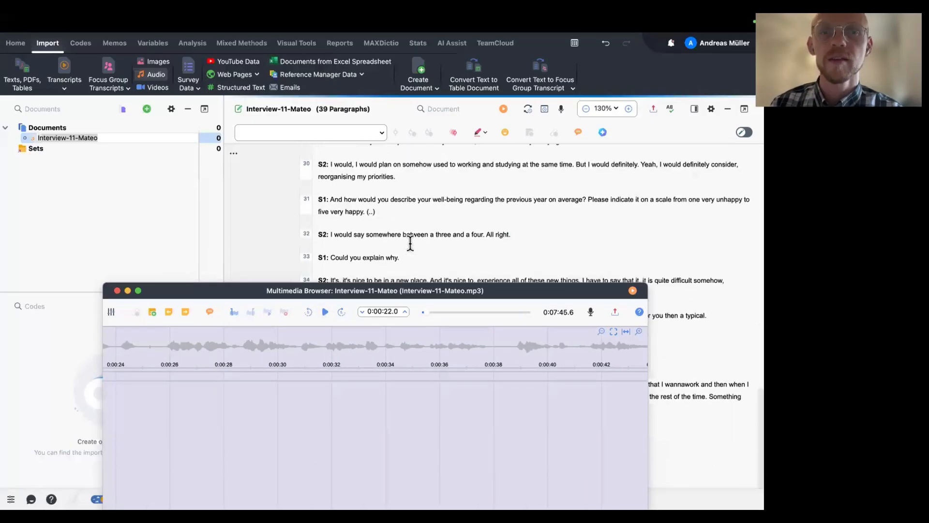
scroll(410, 242, up, 15)
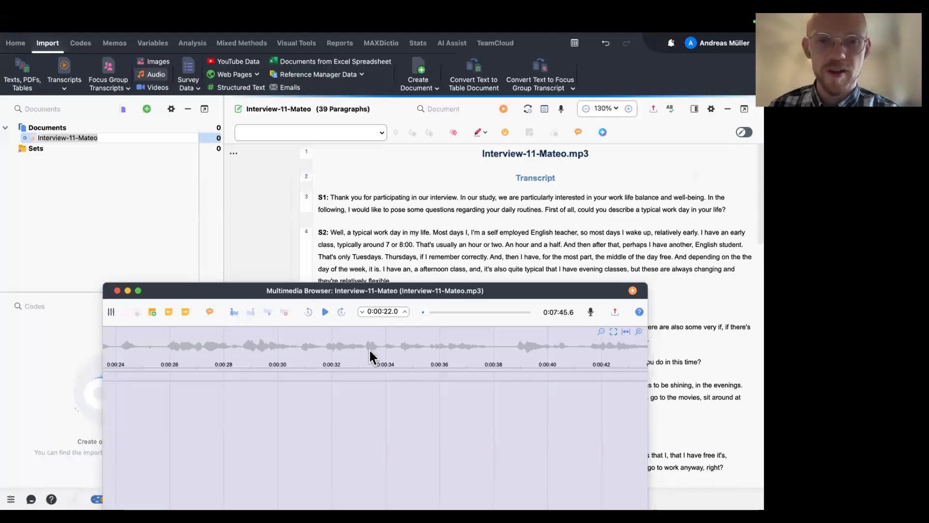
scroll(369, 351, left, 5)
scroll(369, 349, right, 10)
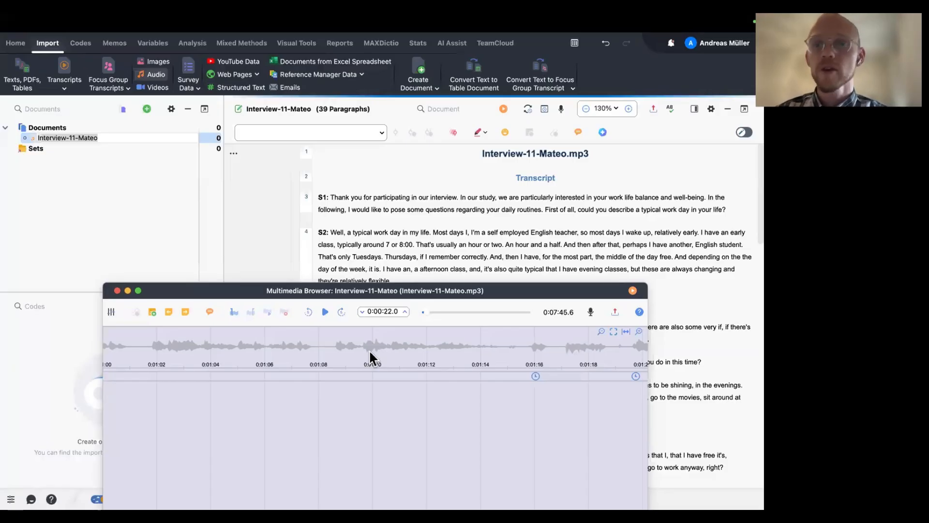
- Close the audio player, and skim the transcript to its end and back to the beginning
click(116, 290)
scroll(341, 289, down, 20)
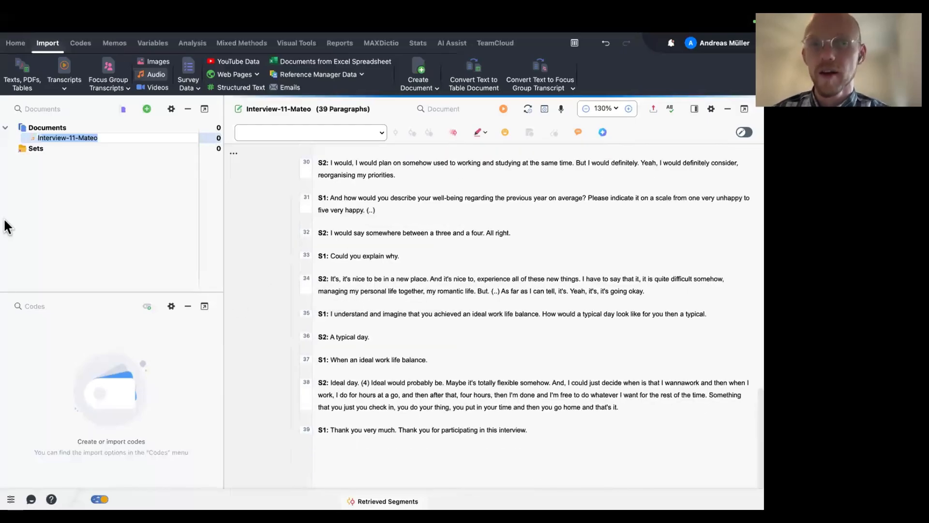
click(66, 197)
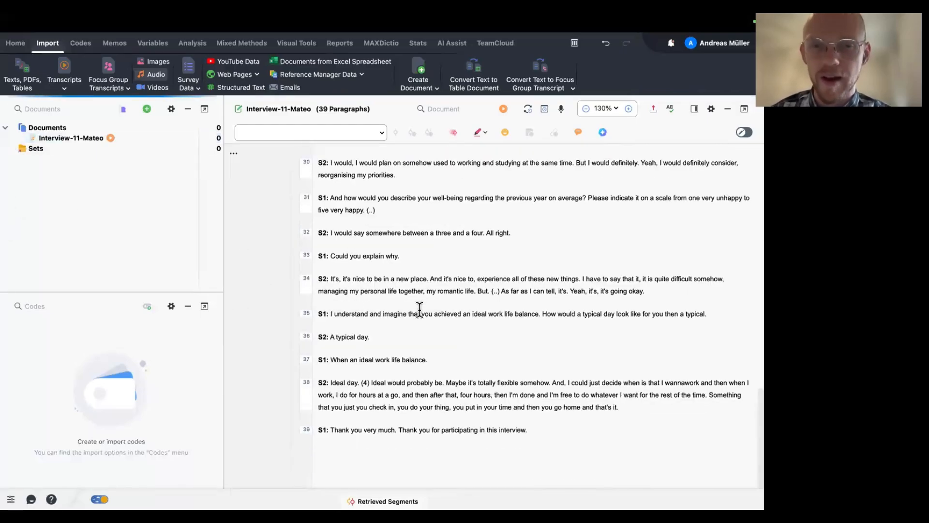
scroll(419, 308, up, 20)
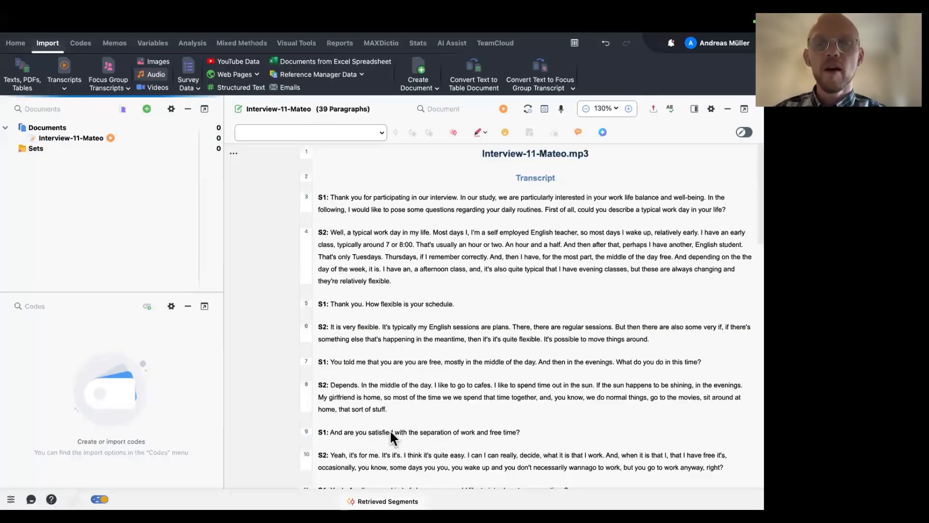
mouse_move(464, 508)
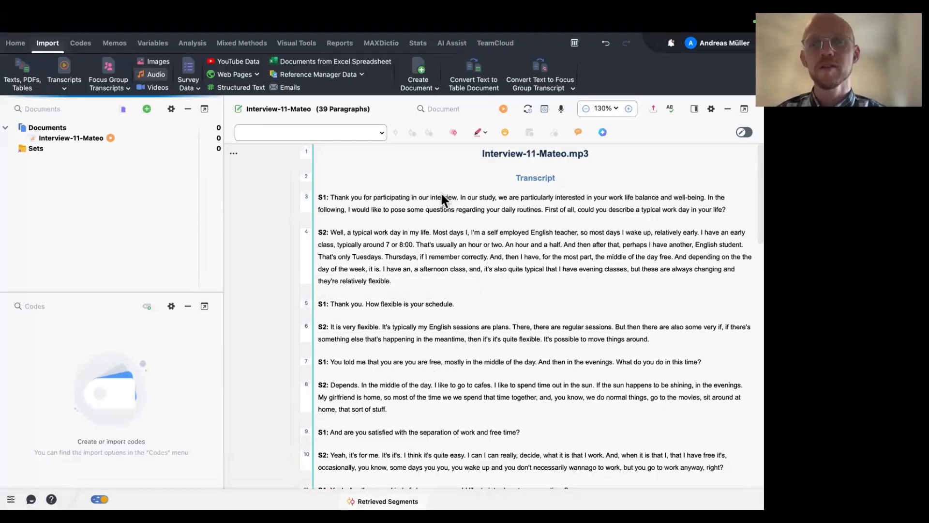
scroll(482, 373, down, 2)
scroll(483, 373, down, 2)
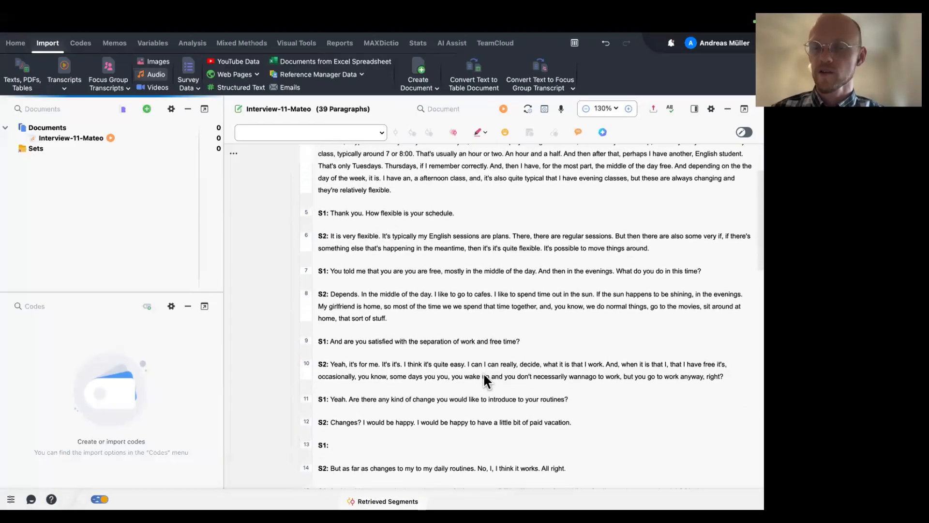
scroll(483, 373, up, 4)
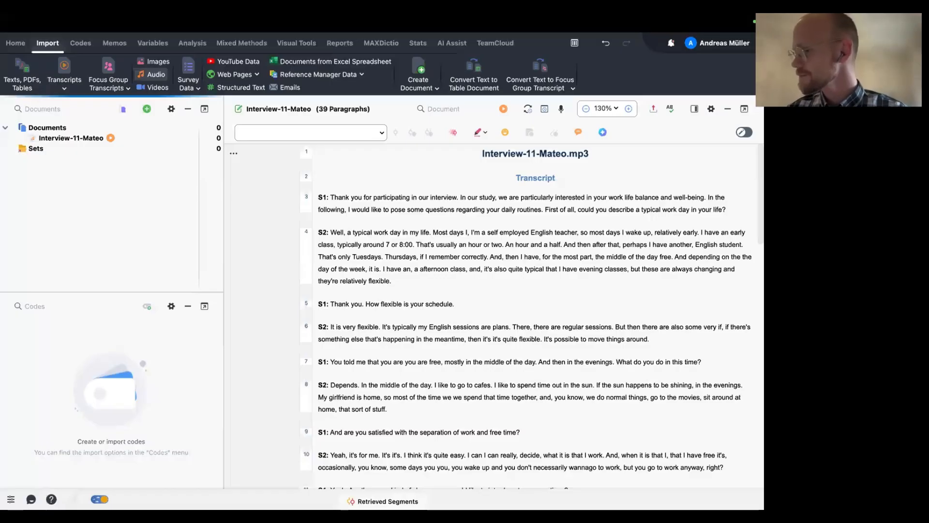
- Switch to the PowerPoint slideshow, advance to the slide on colour coding and transcript refinement, end the show, and return to MAXQDA
key(ctrl+Left)
click(448, 395)
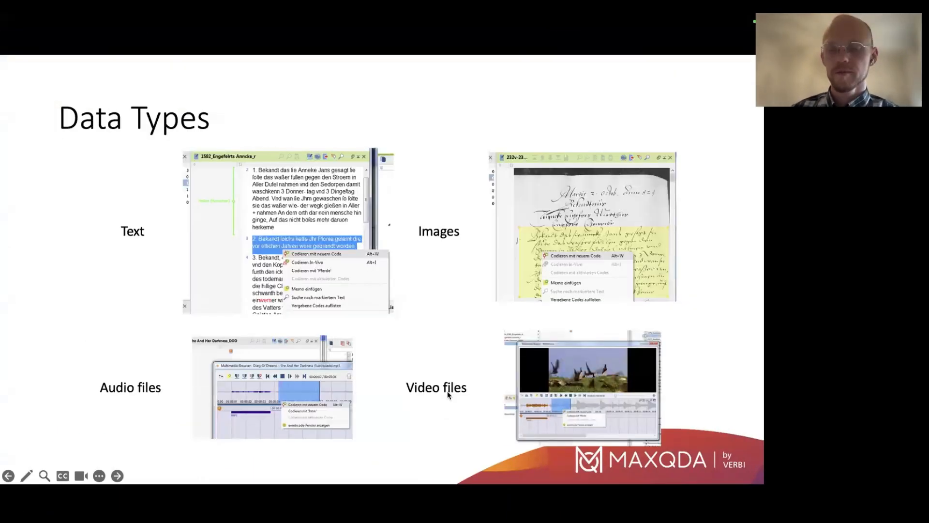
click(448, 395)
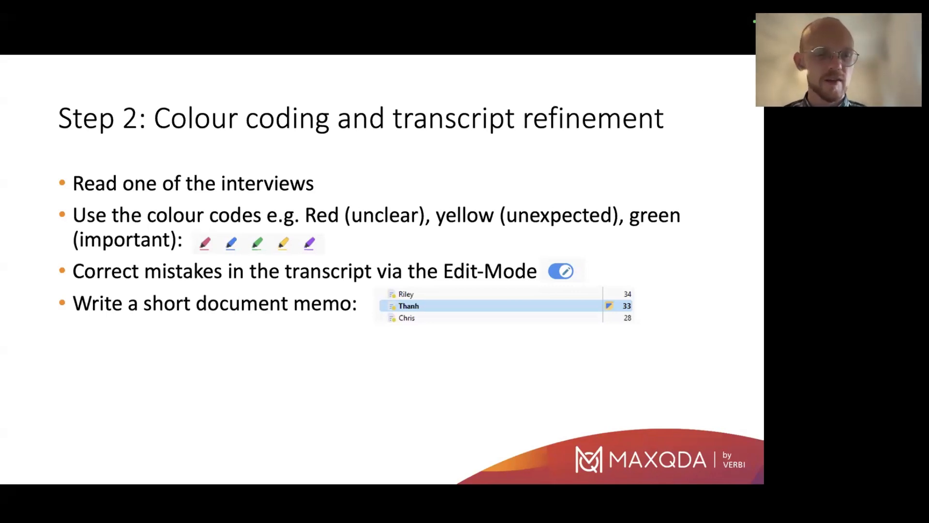
key(Escape)
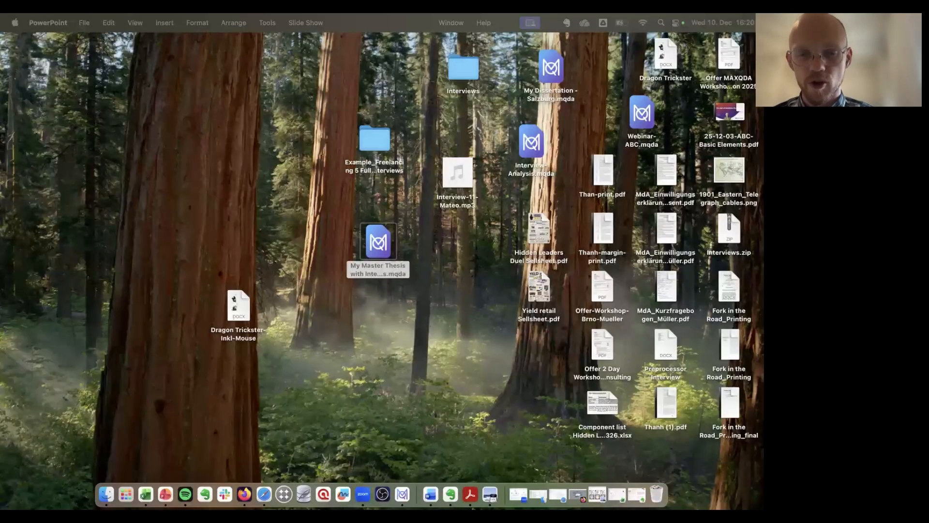
click(393, 482)
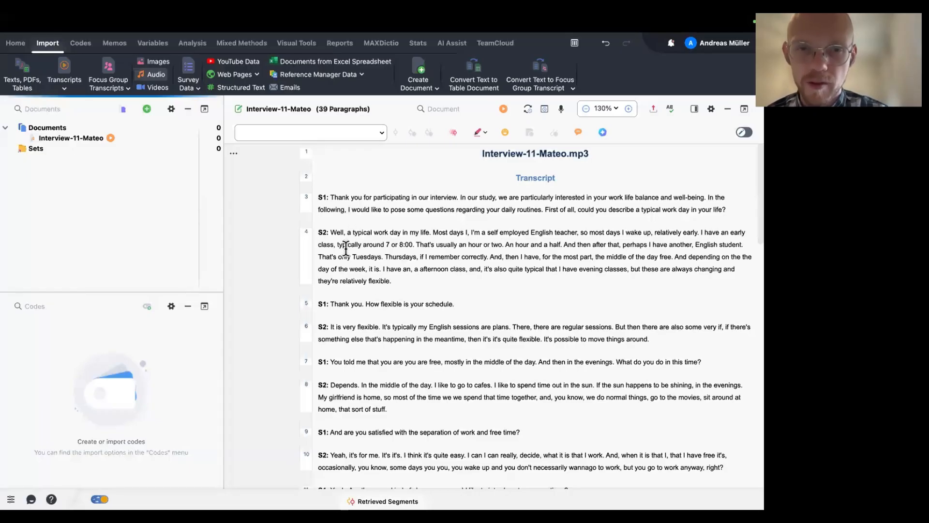
- Highlight-code the last sentence of paragraph 8, about spending time with the girlfriend, in yellow
scroll(382, 286, down, 1)
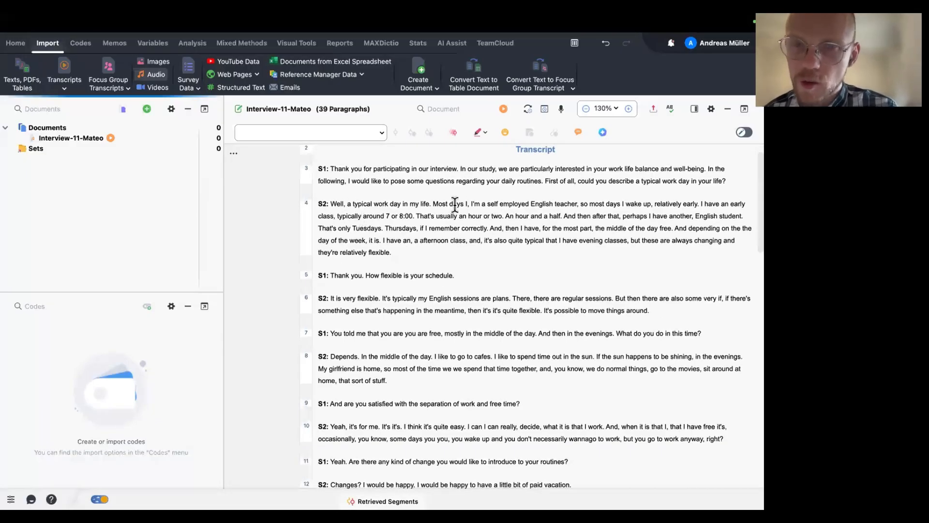
scroll(455, 204, up, 1)
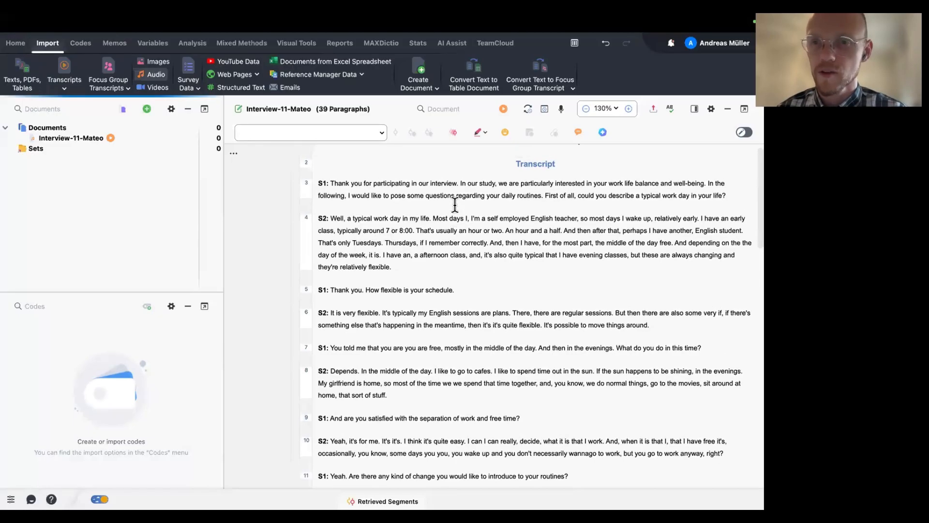
scroll(454, 203, down, 1)
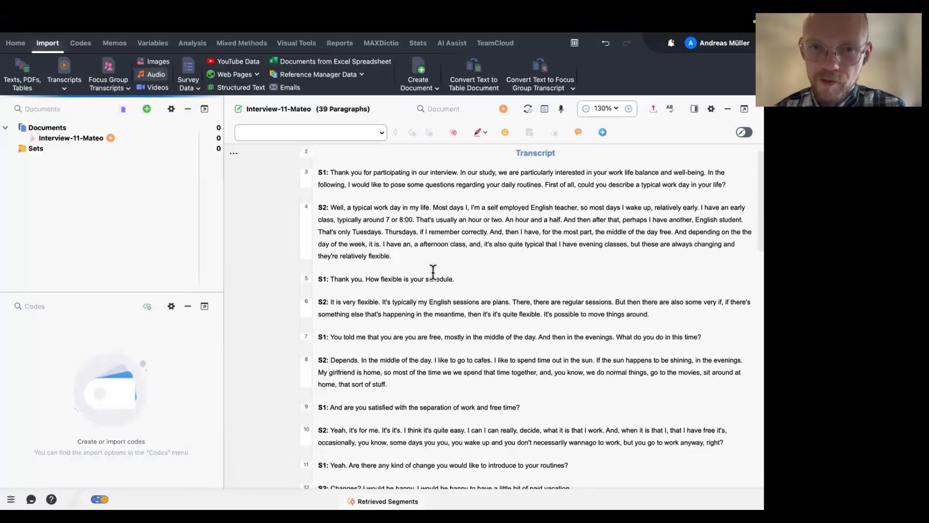
scroll(433, 272, down, 2)
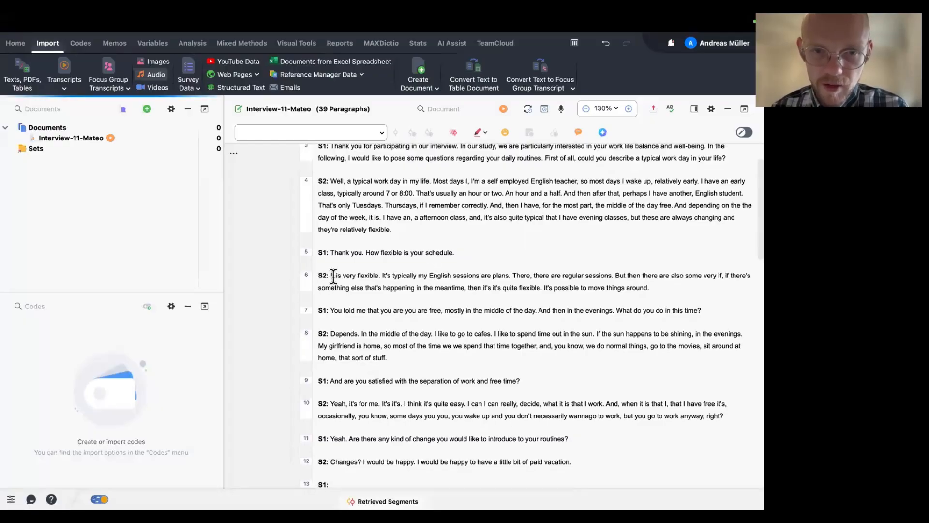
scroll(333, 275, down, 3)
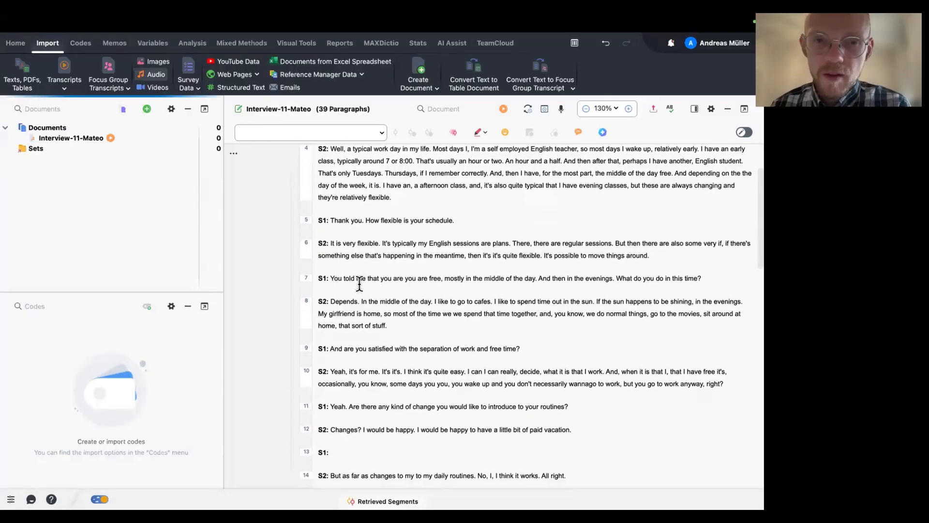
scroll(360, 284, down, 2)
scroll(334, 278, down, 1)
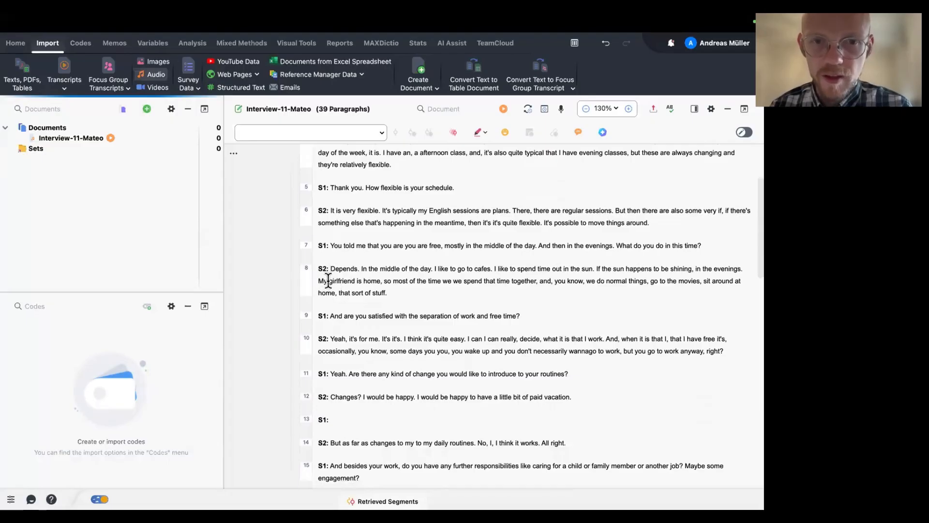
drag(319, 281, 411, 293)
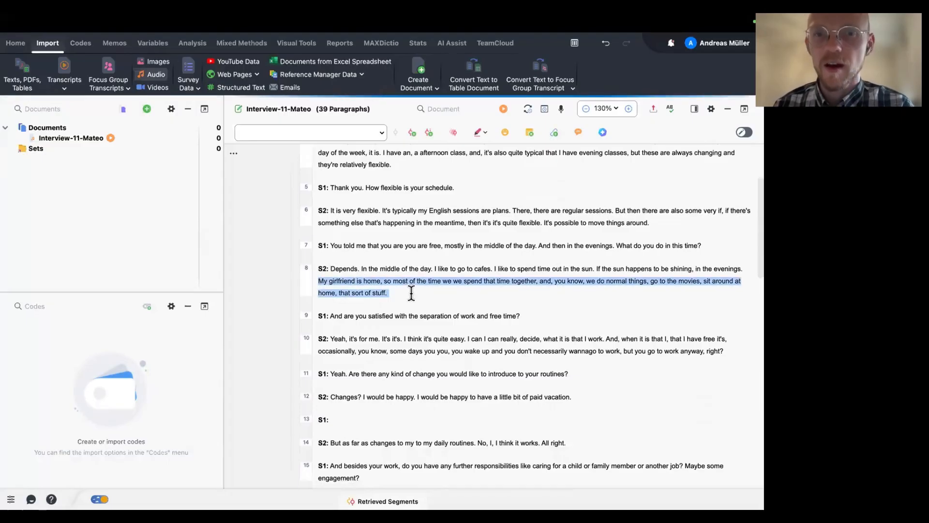
click(486, 130)
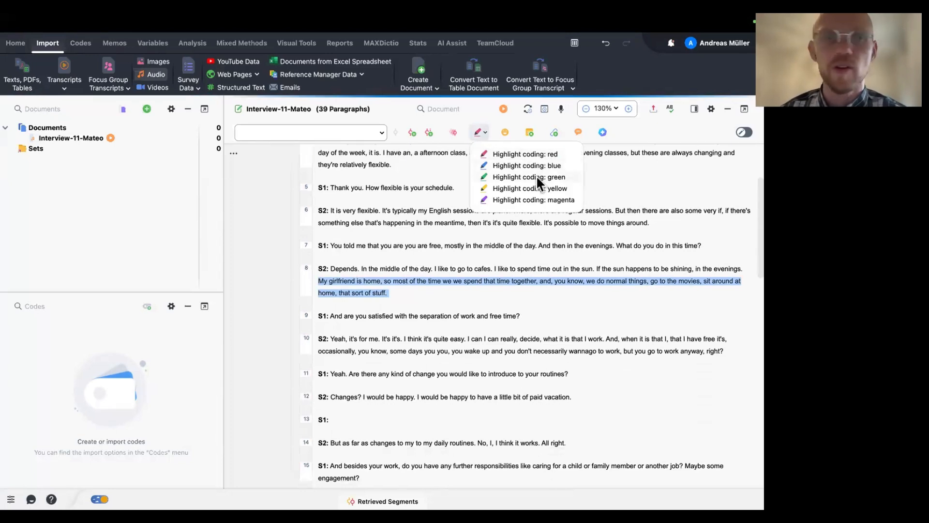
click(529, 188)
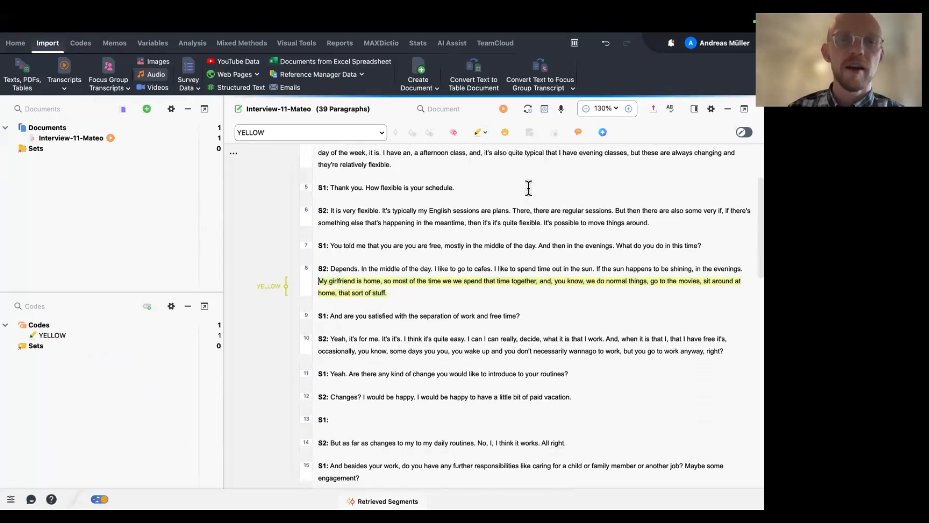
click(486, 132)
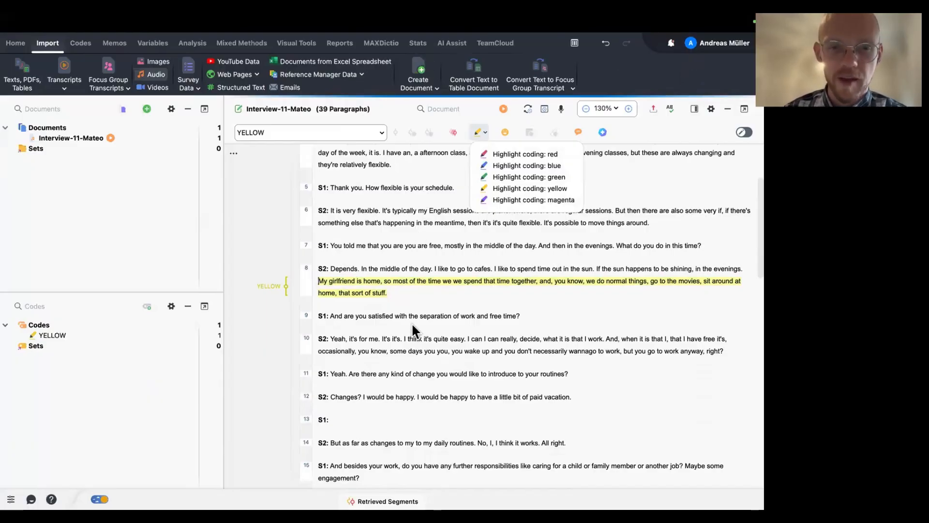
- Locate the empty S1 turn in paragraph 13, open the audio linked to the Interview-11 transcript, and pause its playback
scroll(412, 332, down, 3)
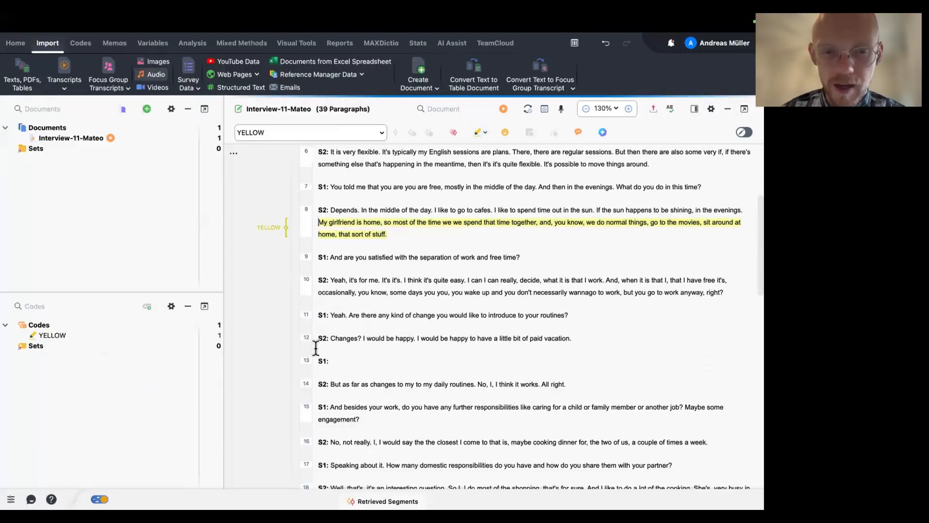
drag(316, 356, 352, 361)
click(352, 360)
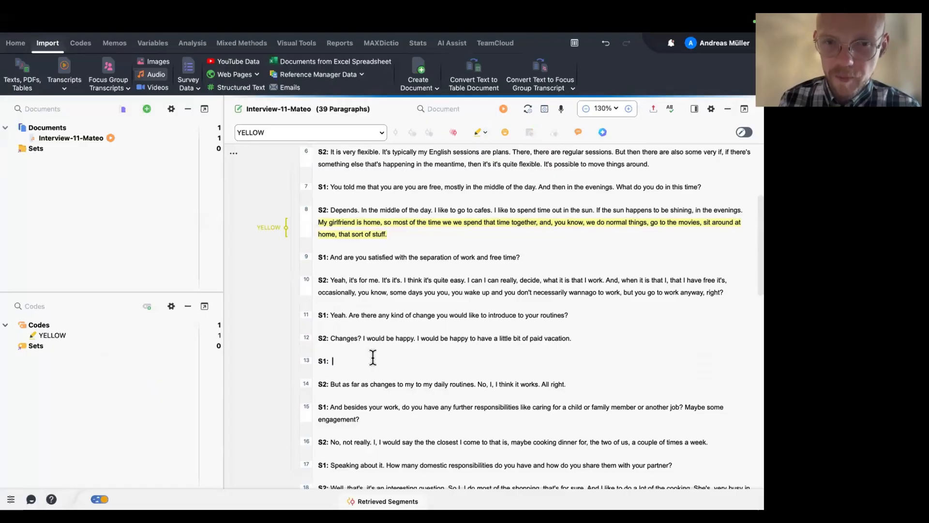
scroll(373, 358, down, 2)
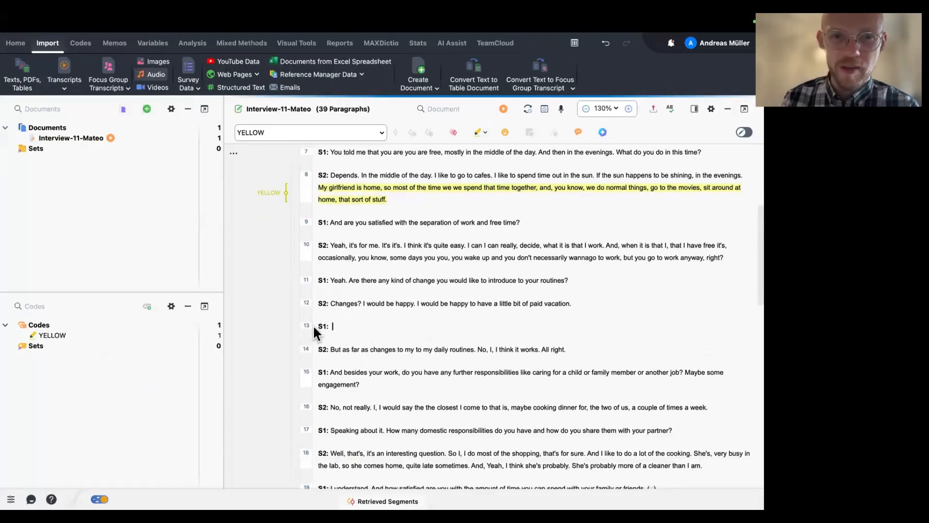
click(111, 137)
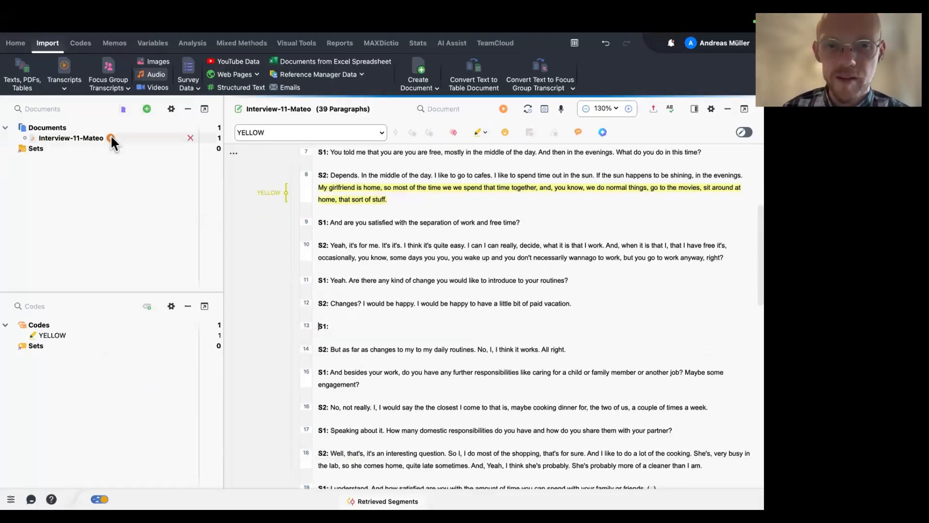
click(111, 139)
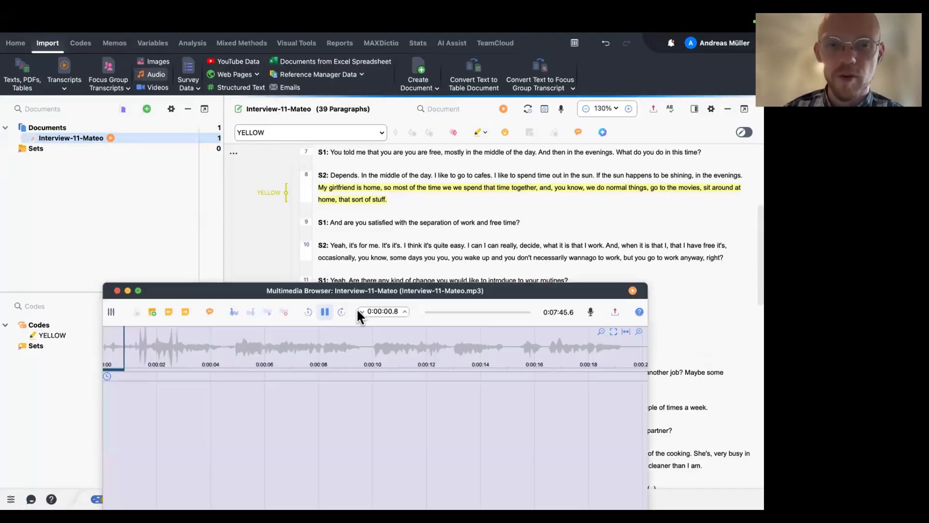
click(324, 312)
- Jump to about 1:40 in the recording, play it briefly, move the player clear of the transcript, and close it
scroll(333, 373, right, 20)
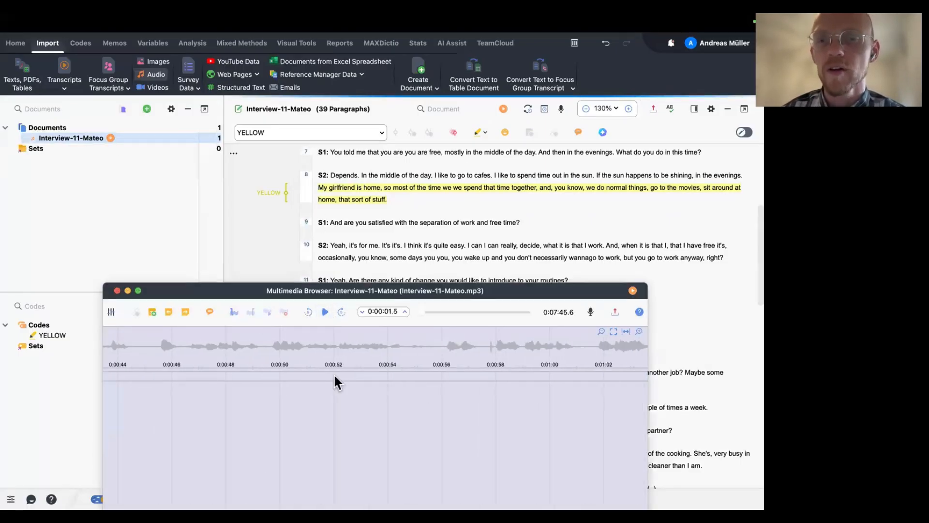
click(417, 346)
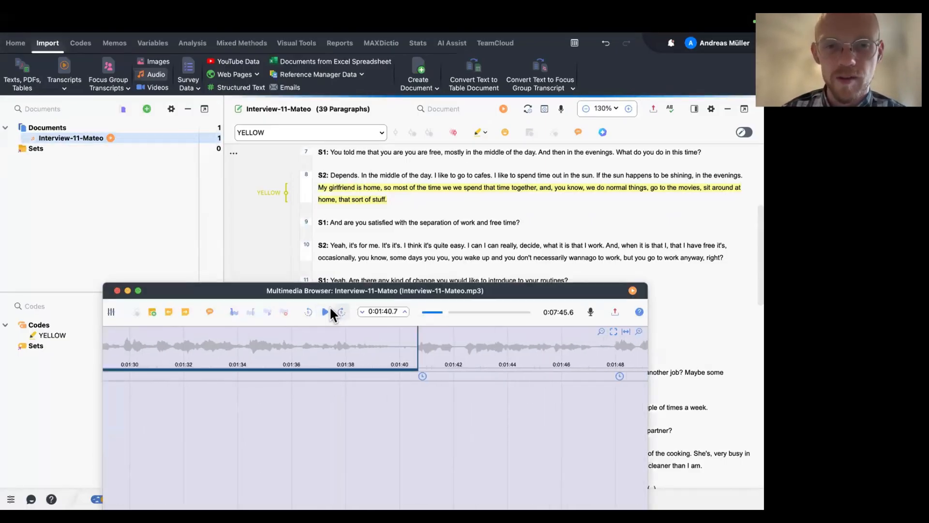
click(327, 310)
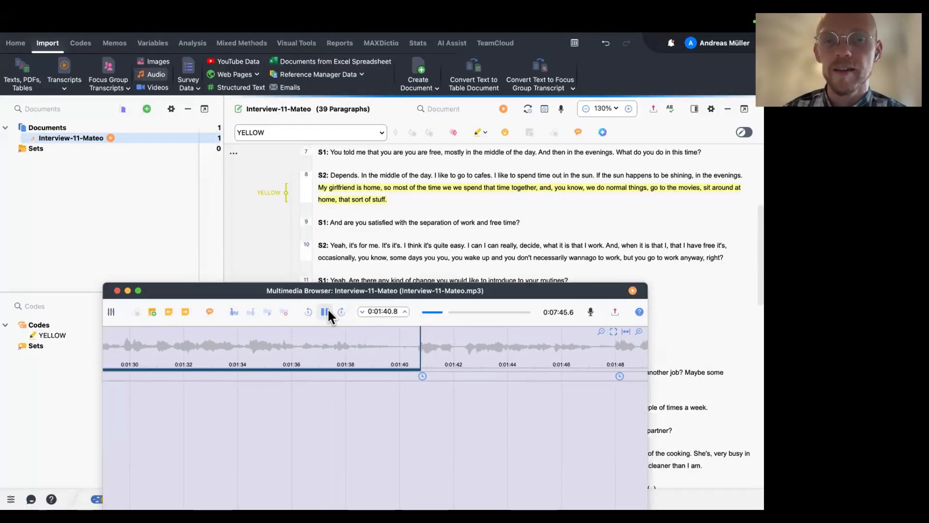
click(328, 310)
drag(364, 289, 347, 433)
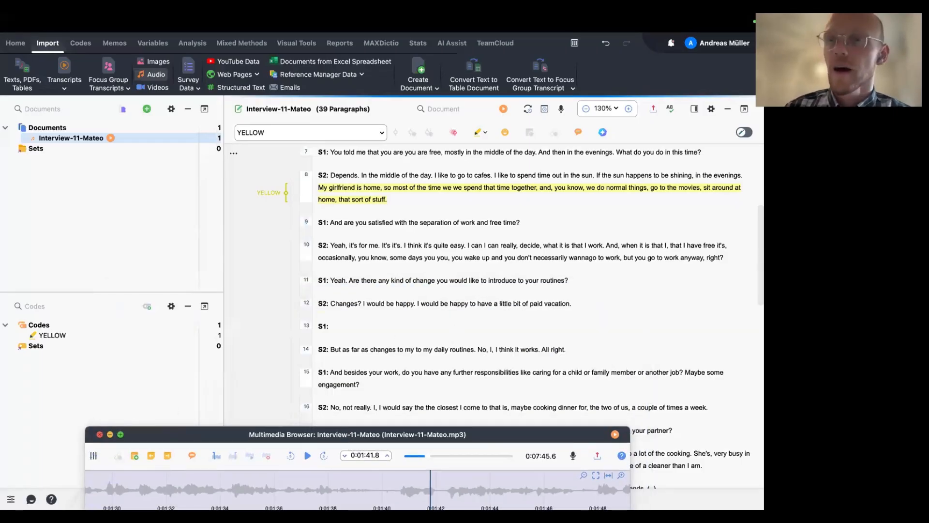
click(99, 434)
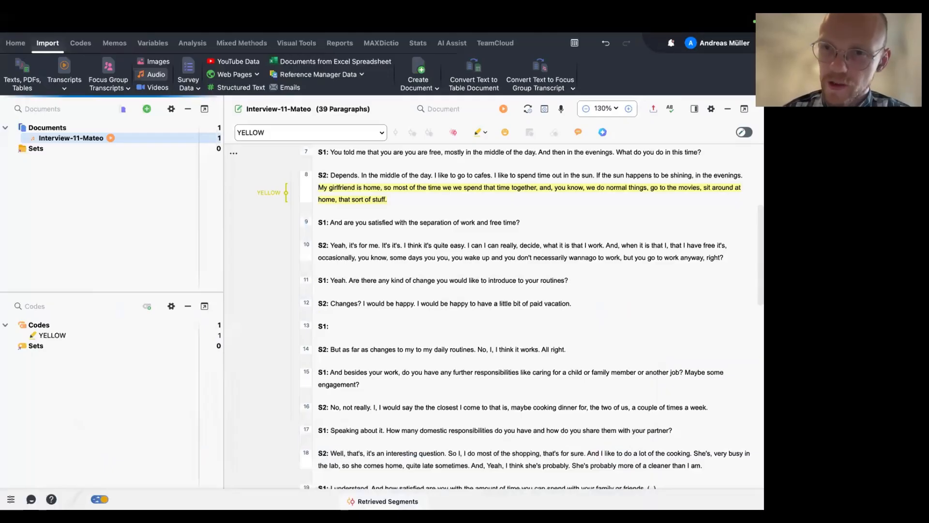
- Turn on Edit Mode and delete the empty S1 turn in paragraph 13 together with the following S2 speaker label
click(744, 132)
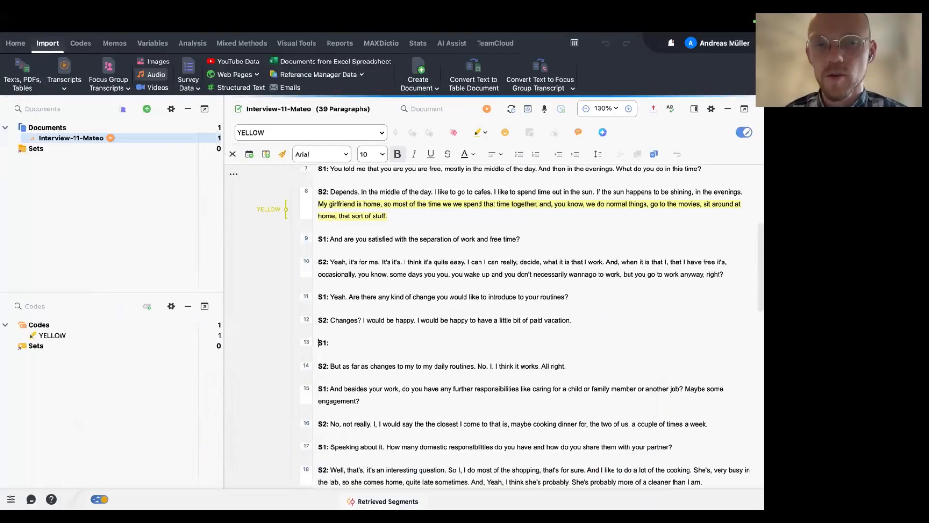
click(348, 342)
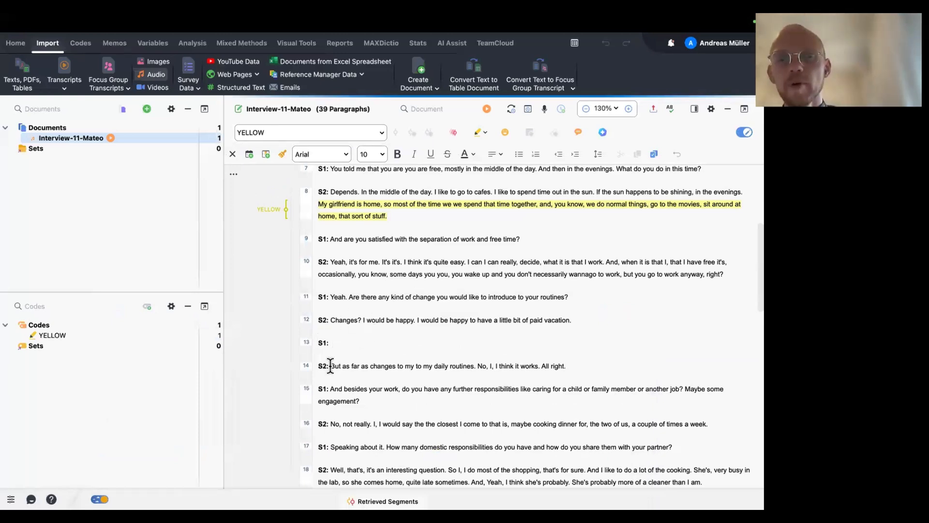
drag(330, 366, 309, 341)
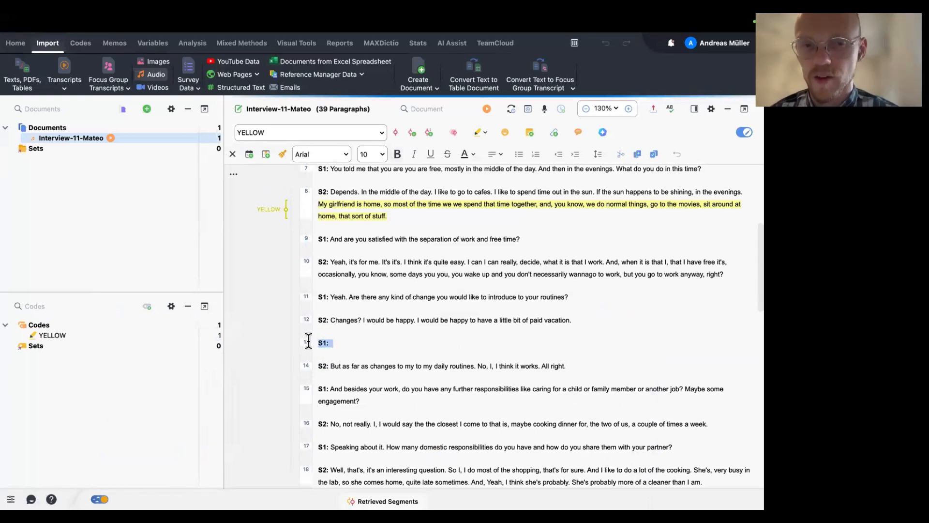
click(347, 340)
drag(366, 346, 315, 346)
key(BackSpace)
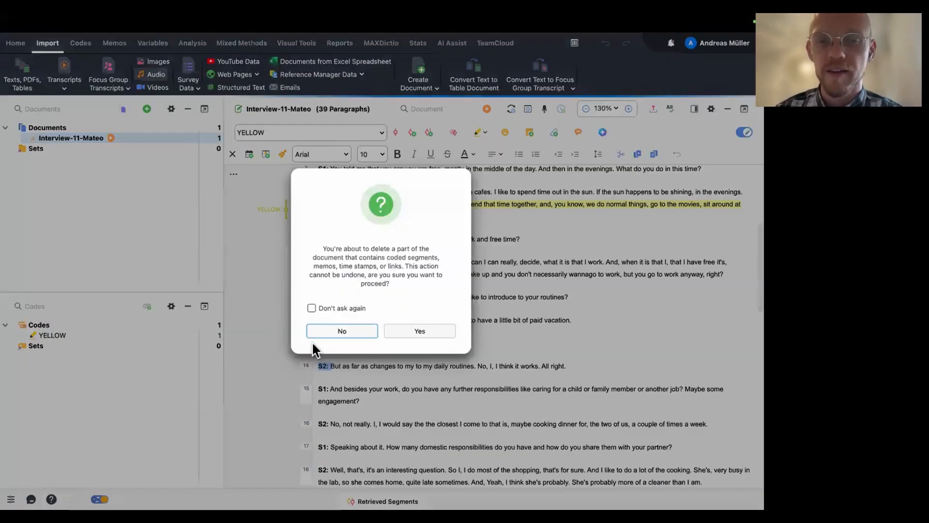
click(402, 330)
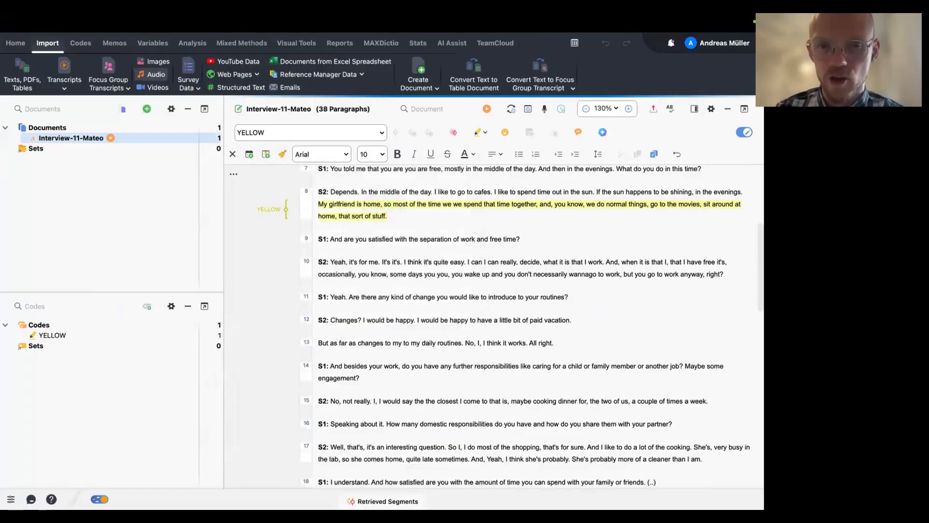
- Merge the unlabelled text starting "But as far as changes" into the end of S2's answer in paragraph 12
key(BackSpace)
click(397, 331)
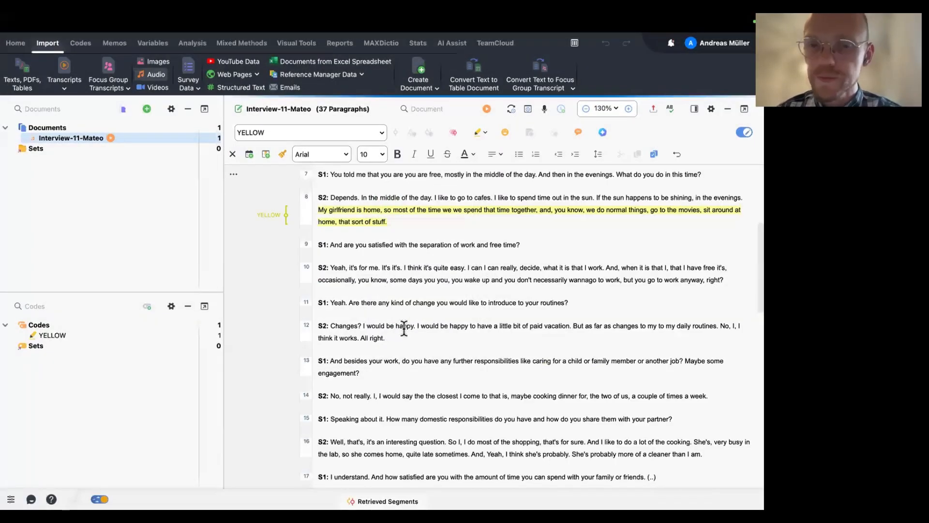
scroll(541, 332, up, 1)
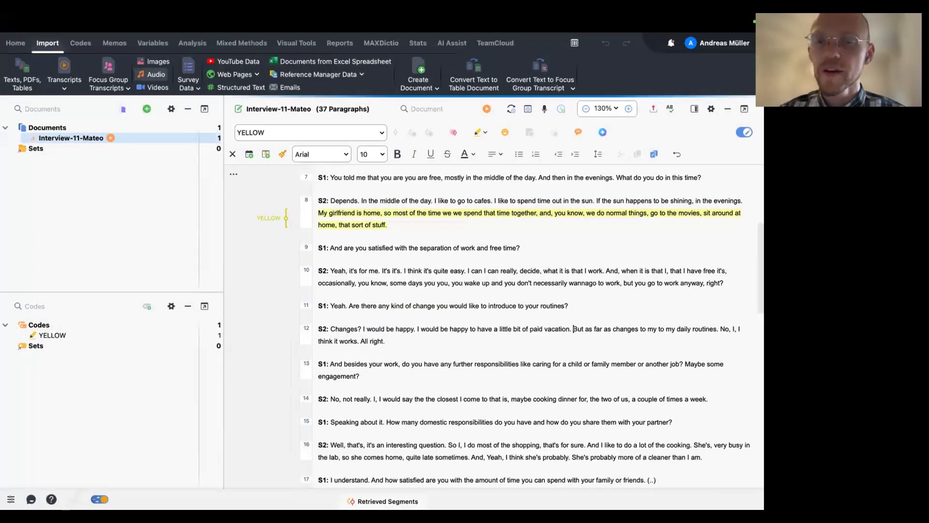
scroll(427, 401, down, 1)
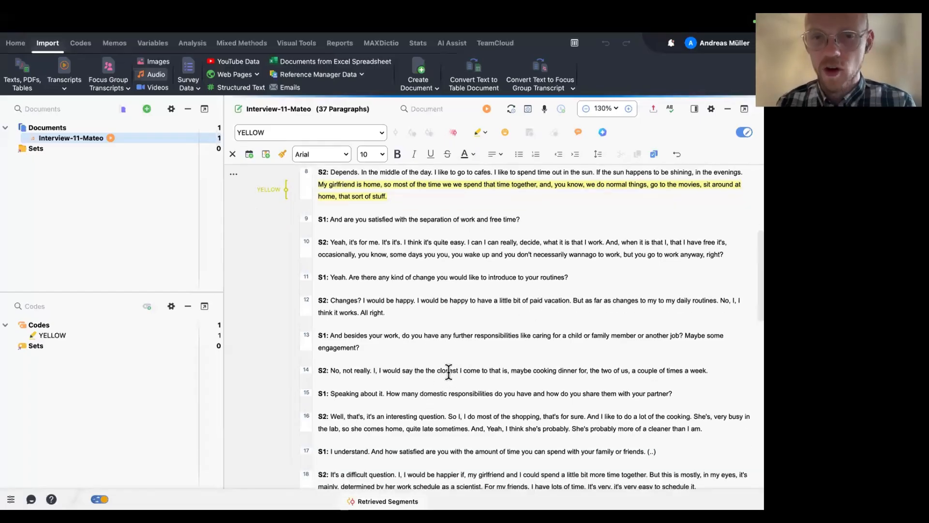
- Overwrite the word "closest" in paragraph 14 with "CLOSET" and restore its original wording, "closest"
double_click(448, 371)
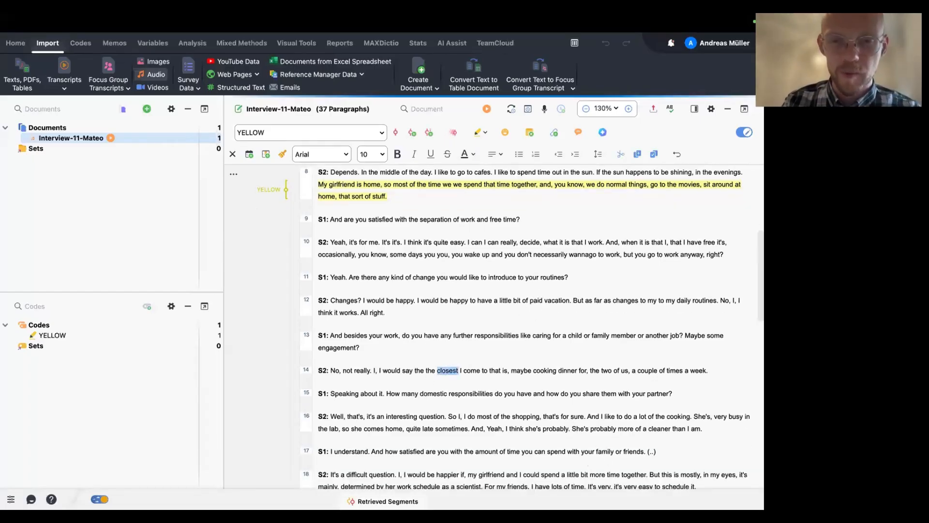
text(CLOSET)
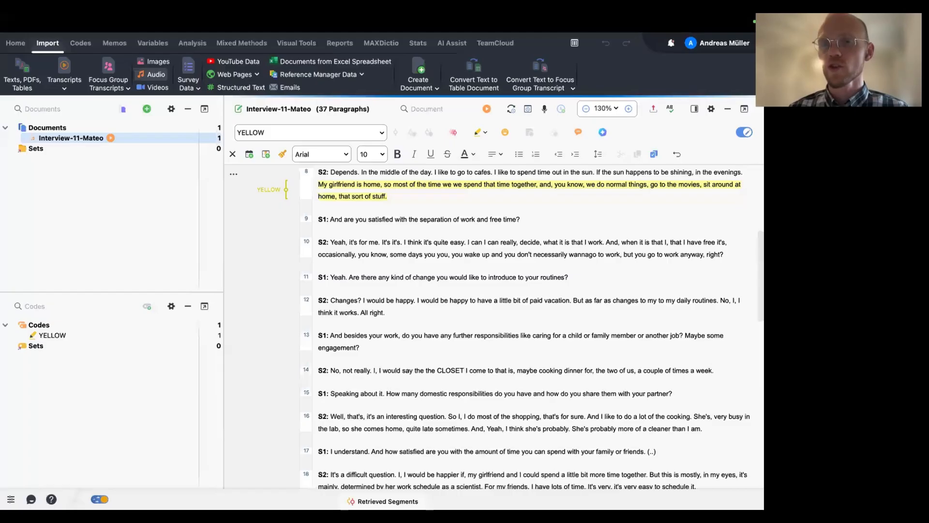
key(BackSpace)
key(BackSpace)
key(BackSpace)
key(BackSpace)
key(BackSpace)
key(BackSpace)
text(close)
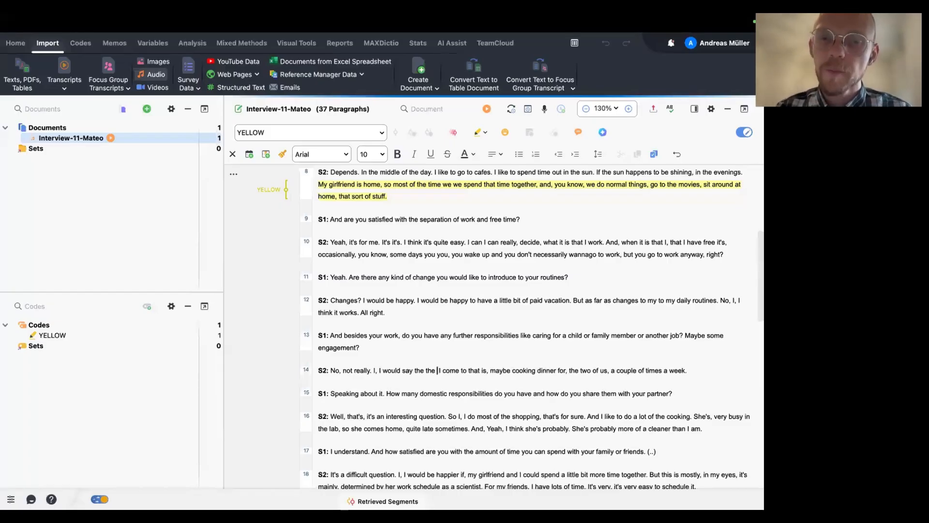
text(st)
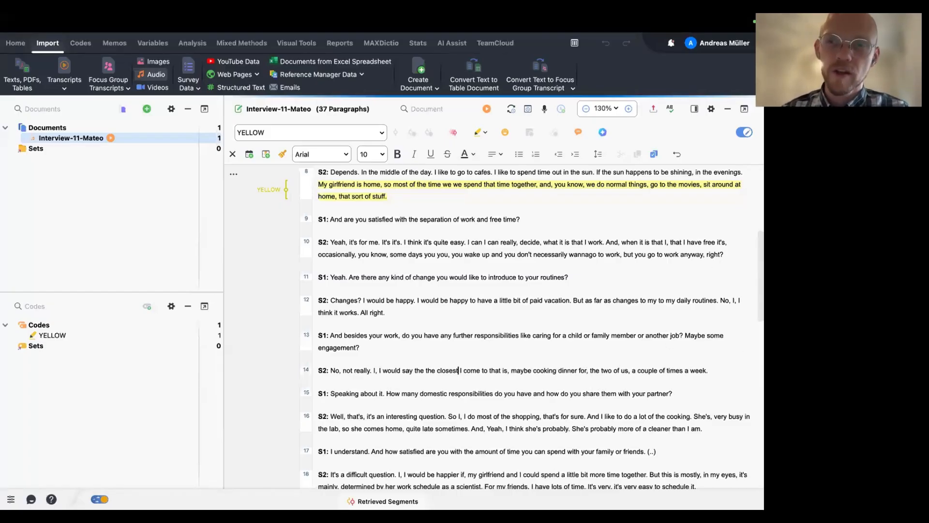
- Turn off Edit Mode for the Interview-11 transcript
key(super+e)
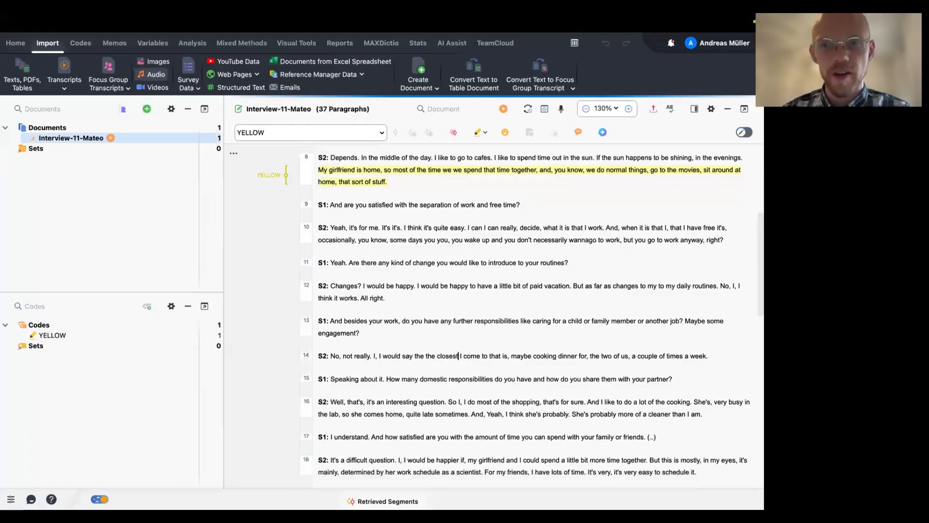
key(super+e)
key(super+e)
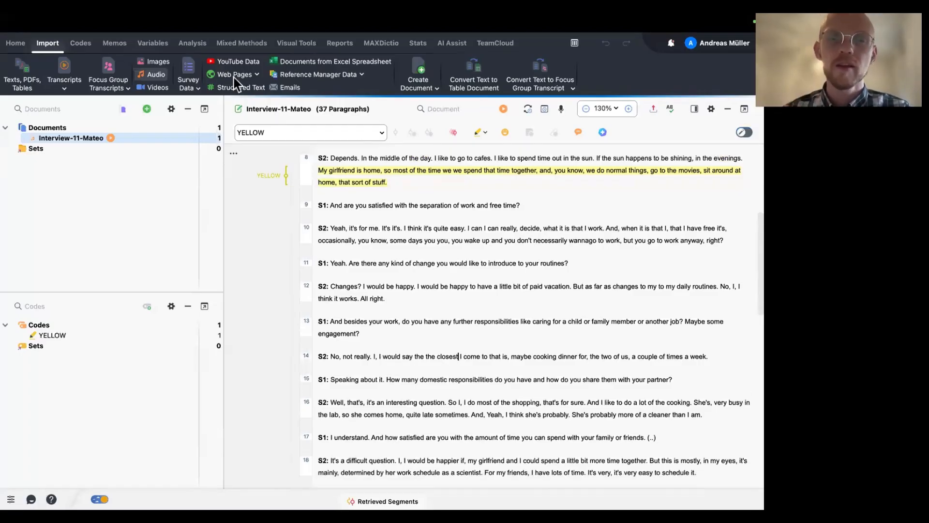
click(603, 132)
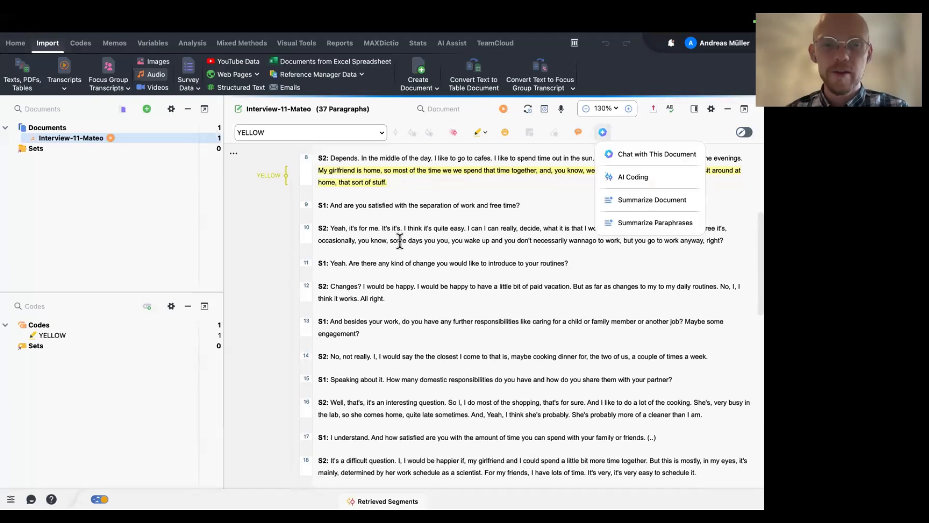
click(400, 242)
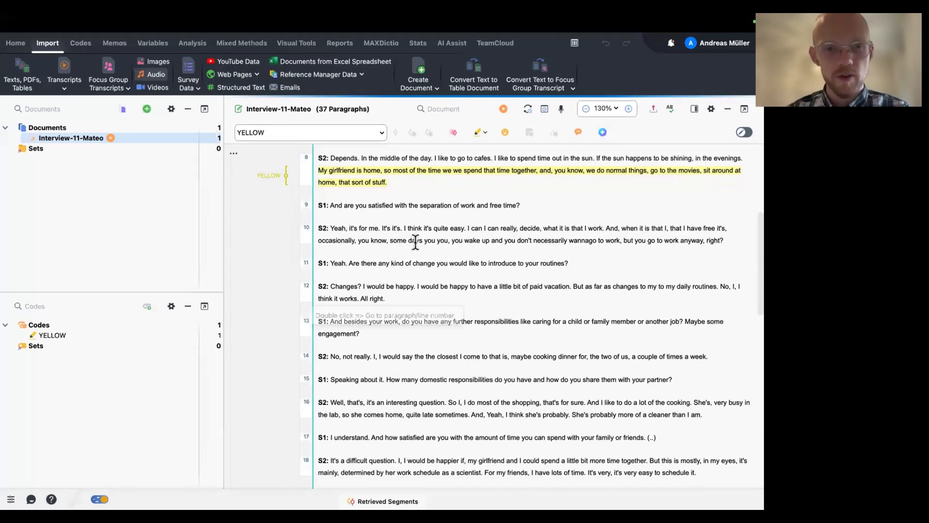
- Turn on Edit Mode and search the transcript for the speaker label "S1:"
scroll(502, 386, up, 2)
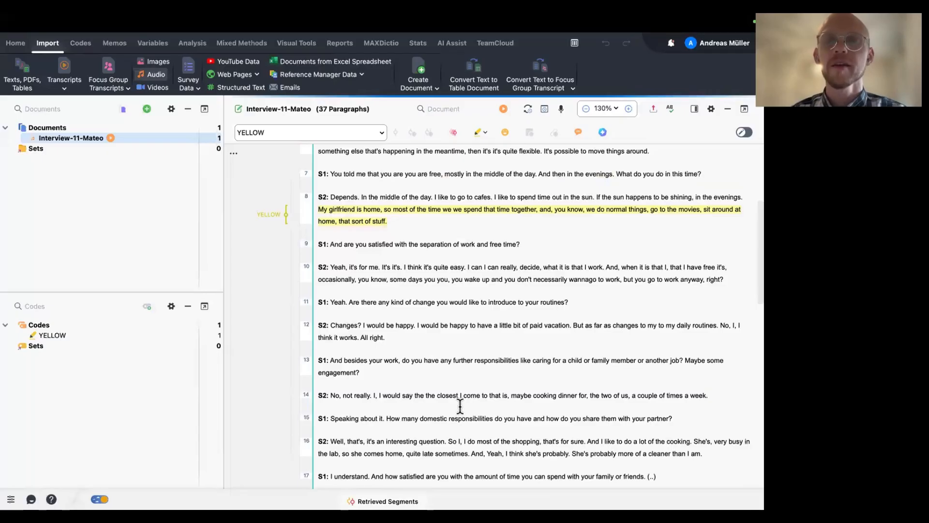
scroll(580, 266, up, 1)
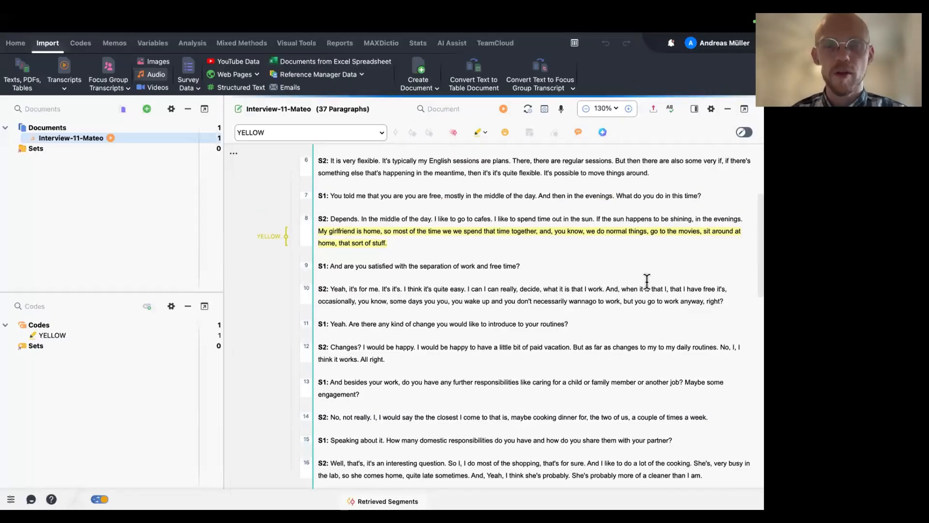
scroll(647, 281, up, 7)
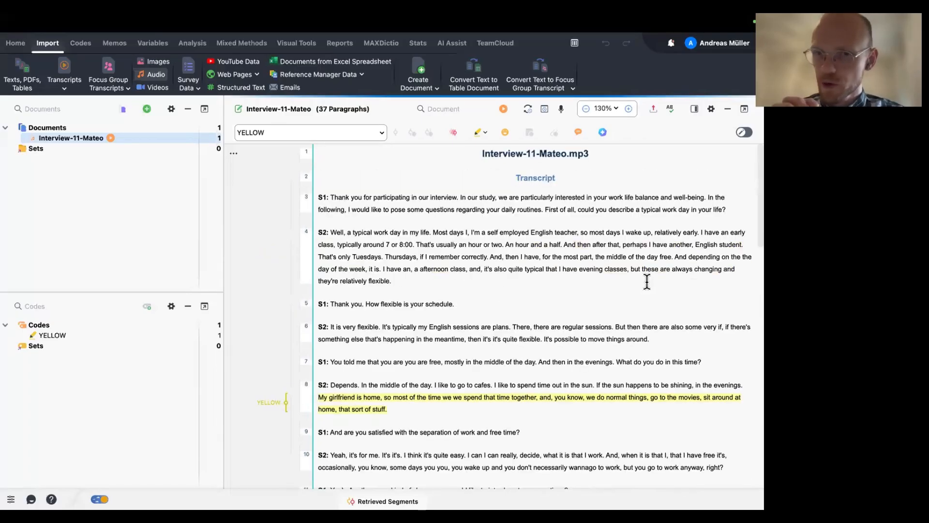
click(331, 198)
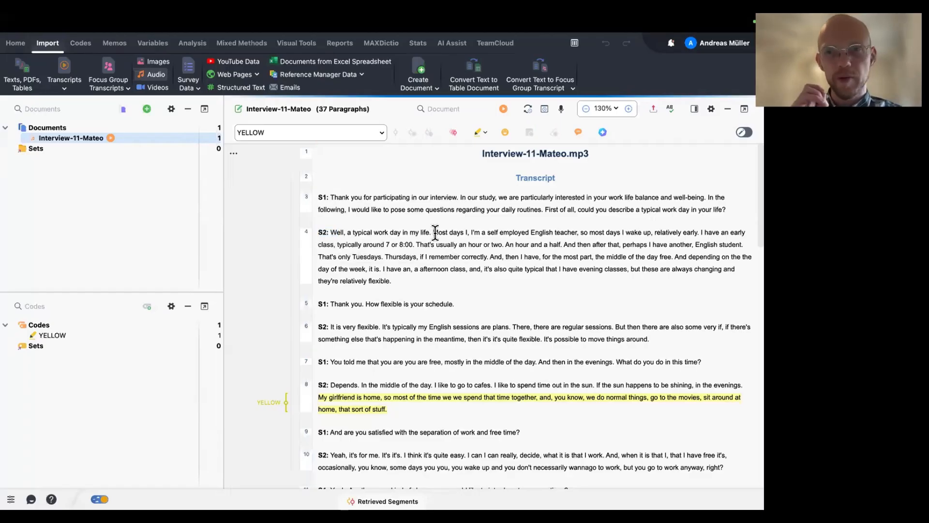
click(744, 132)
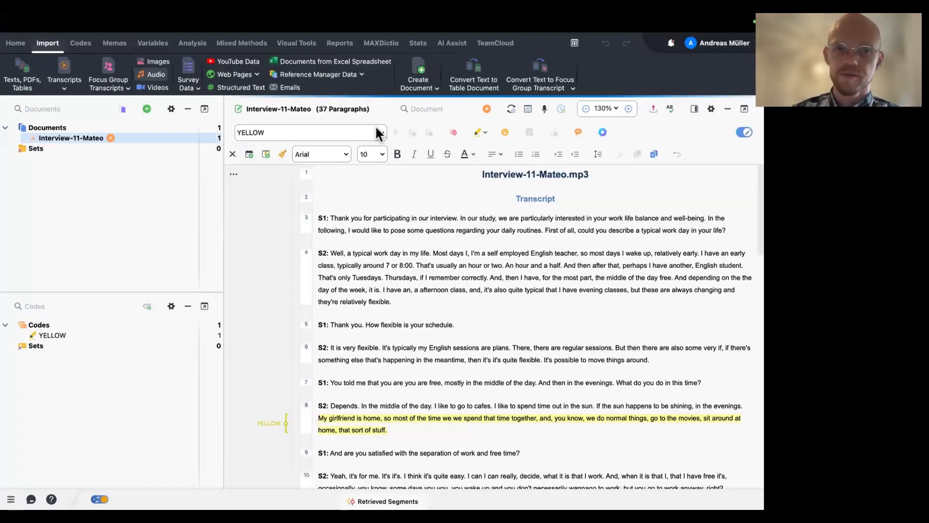
click(437, 108)
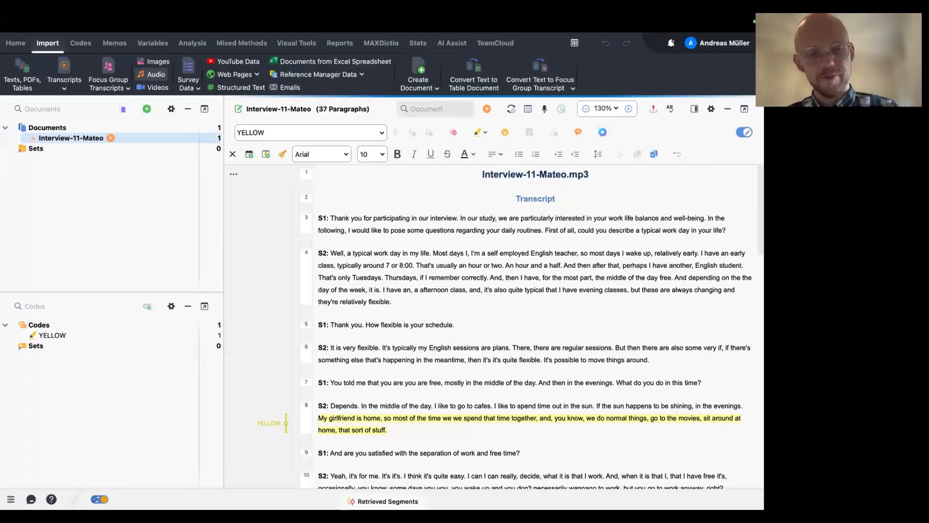
text(S1:)
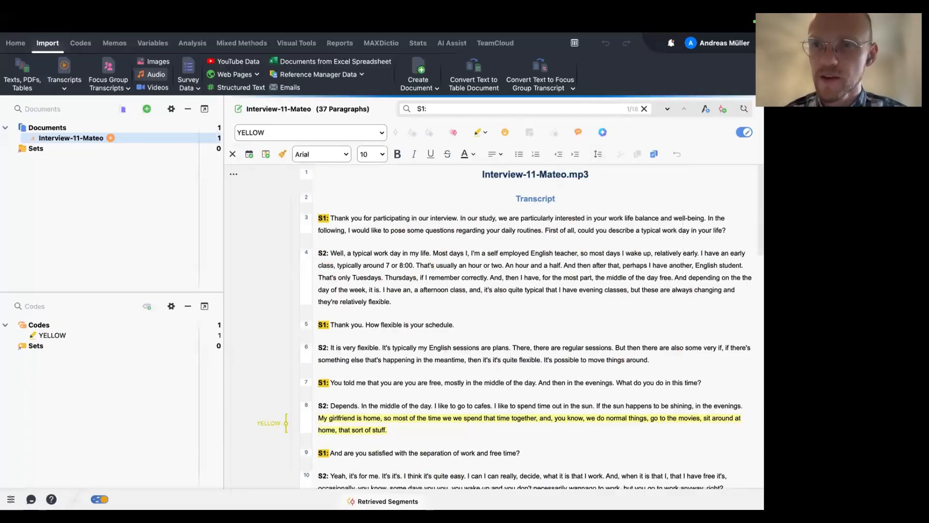
- Replace every "S1:" label in the transcript with "Interviewer:" using find and replace
click(705, 109)
click(743, 109)
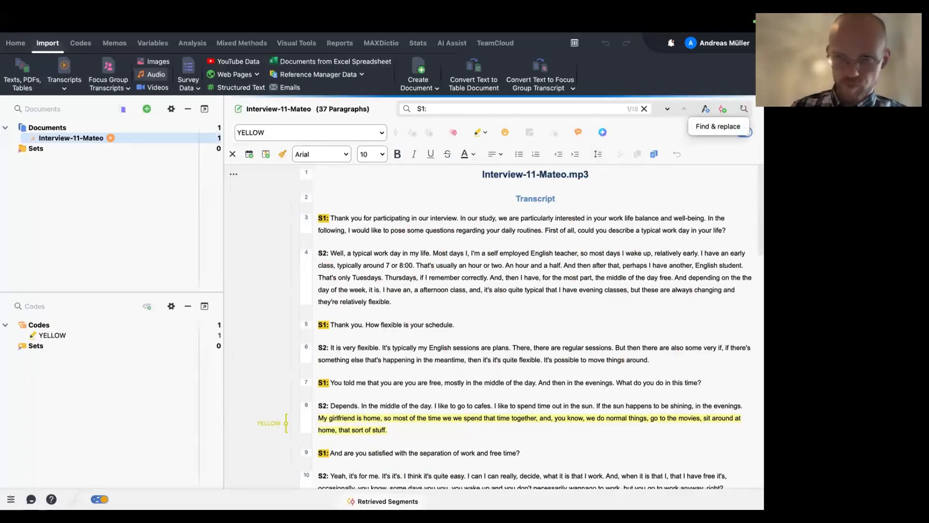
click(744, 109)
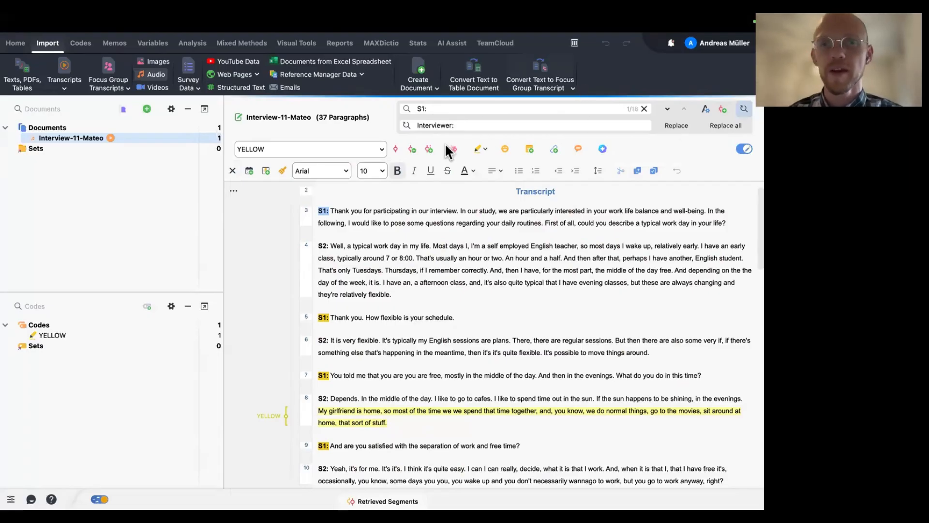
click(722, 125)
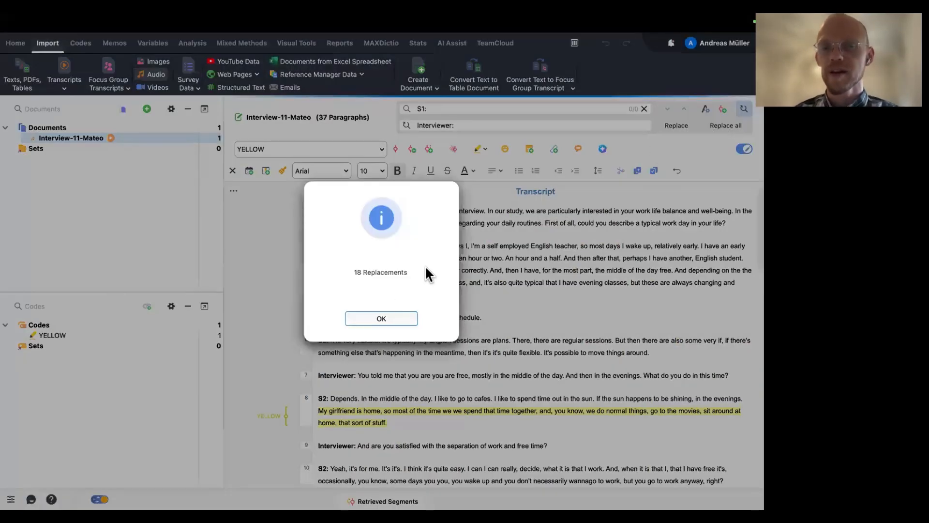
click(387, 319)
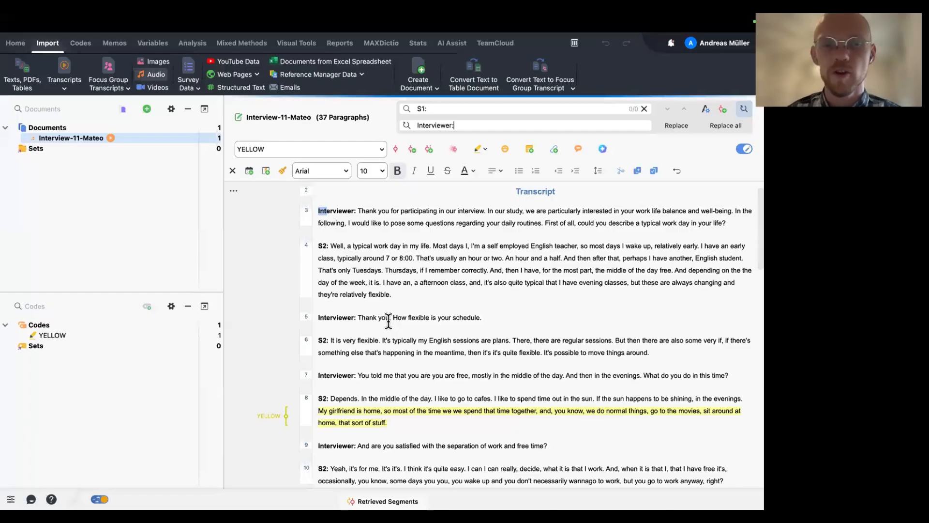
scroll(388, 319, down, 10)
scroll(387, 320, up, 15)
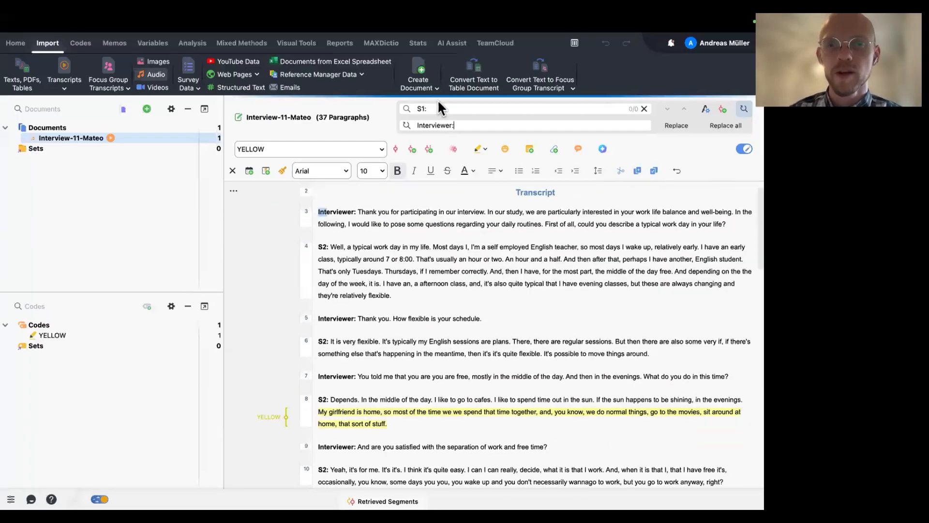
- Replace every "S2:" label in the transcript with the interviewee's first name followed by a colon
drag(429, 108, 381, 107)
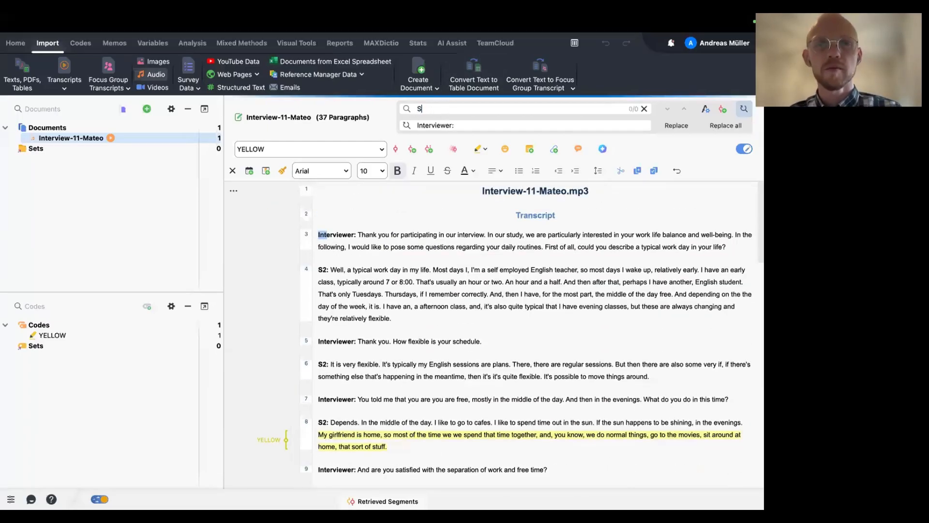
text(S2:)
drag(462, 125, 367, 126)
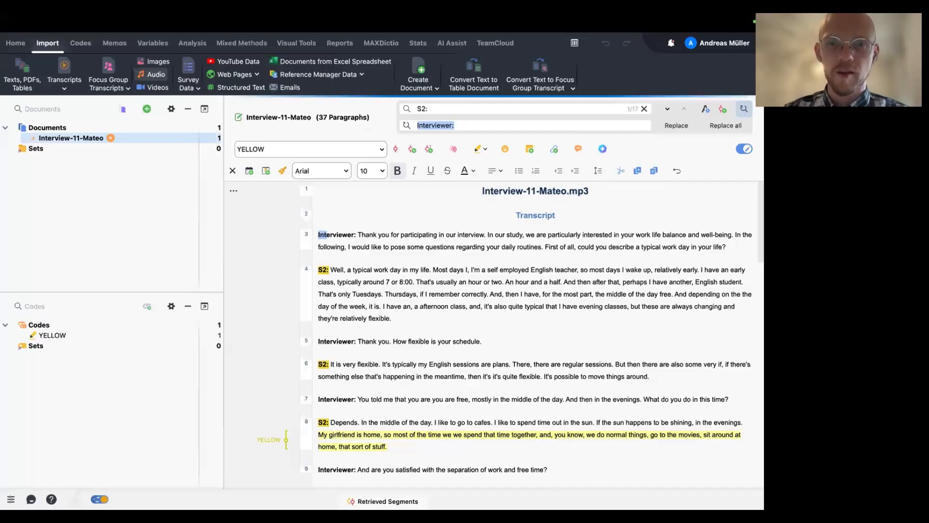
text(Mateo:)
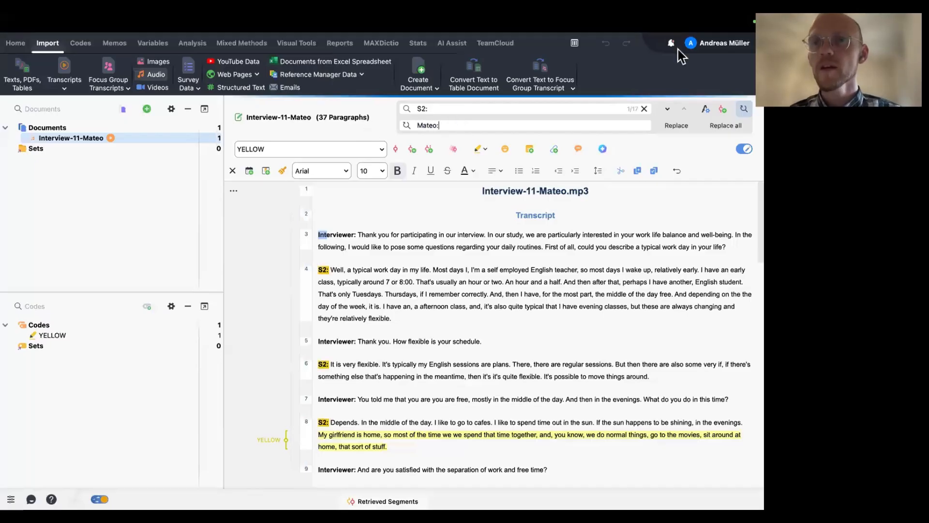
click(603, 149)
click(744, 147)
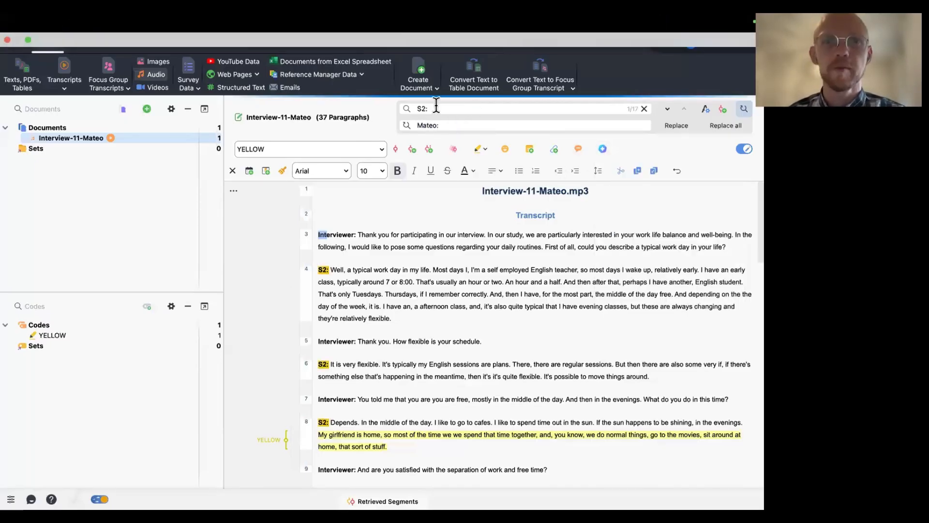
click(722, 109)
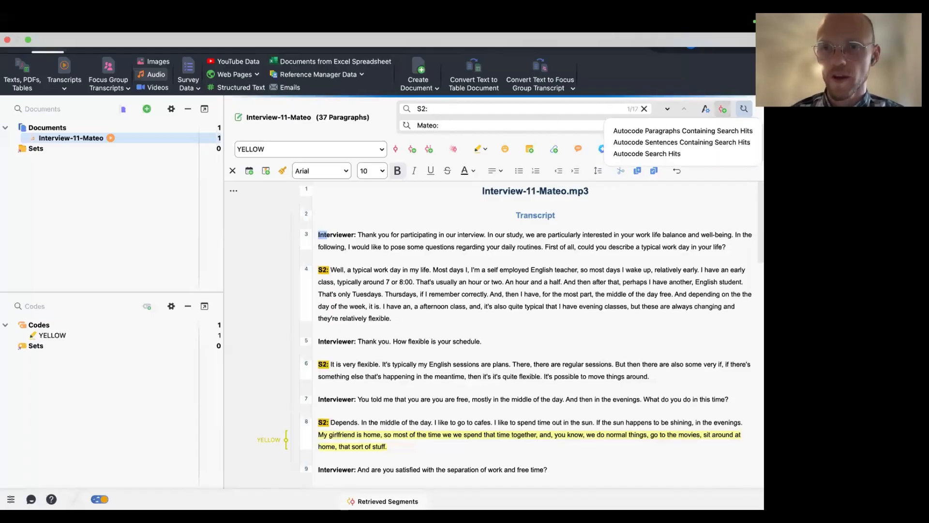
click(722, 108)
click(705, 109)
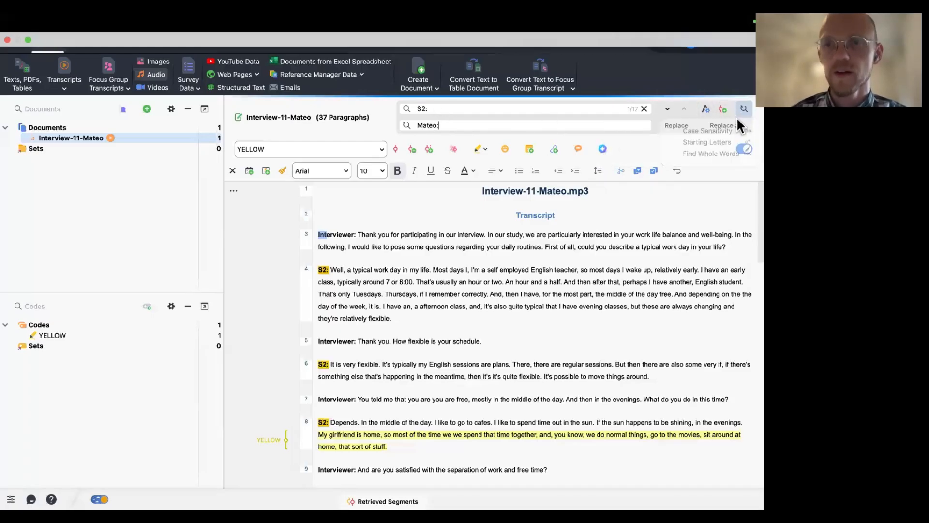
click(725, 125)
click(399, 317)
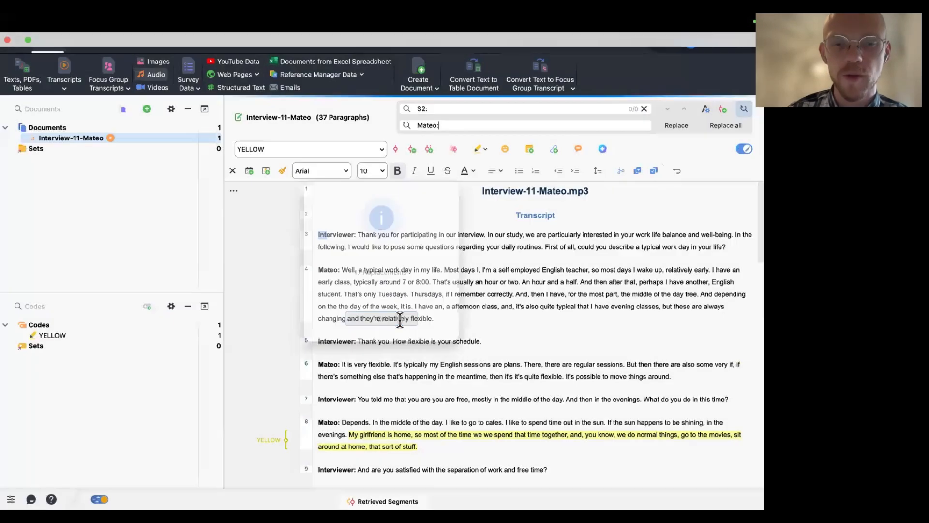
- Check the renamed speaker labels throughout the transcript and turn off Edit Mode
scroll(400, 321, down, 10)
scroll(400, 320, down, 10)
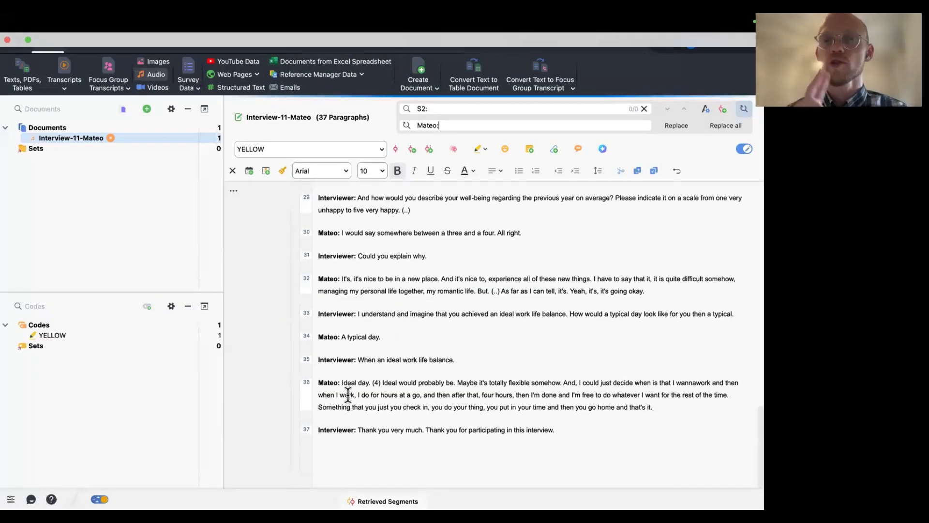
scroll(348, 394, up, 5)
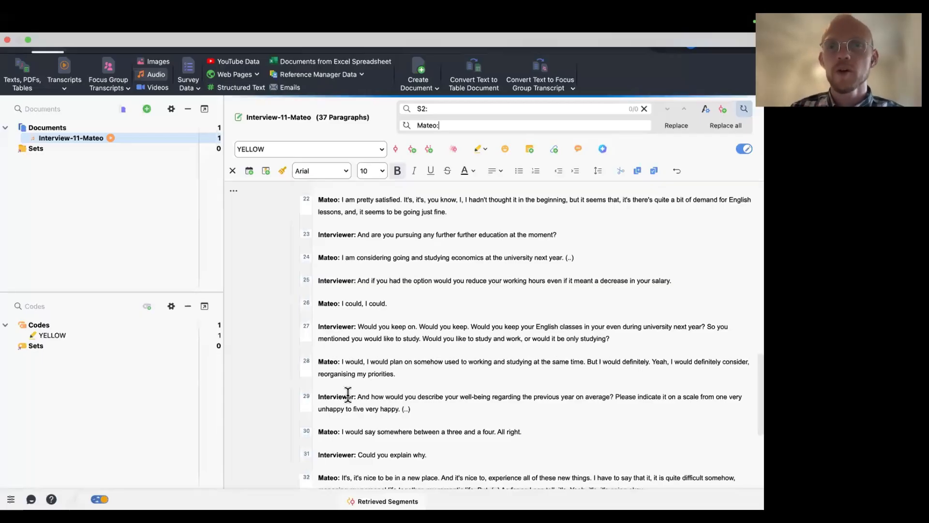
scroll(347, 396, up, 15)
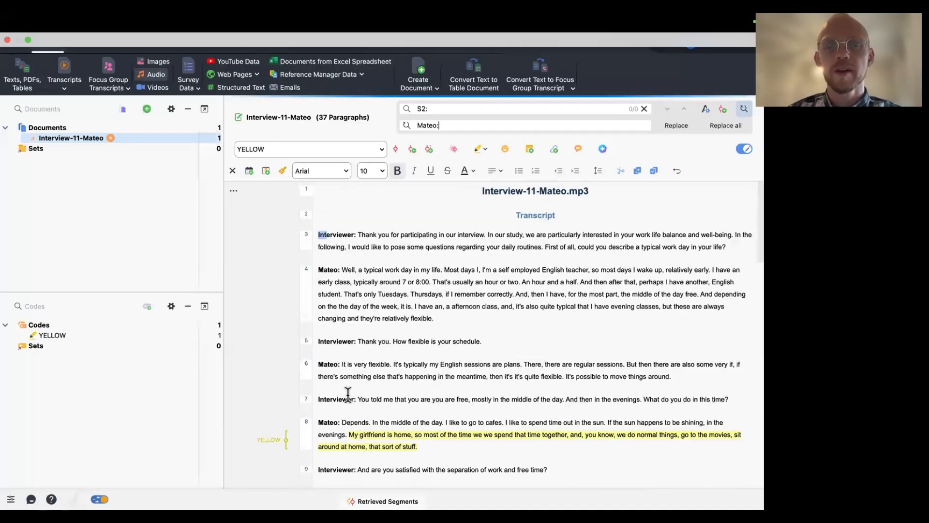
scroll(340, 370, down, 5)
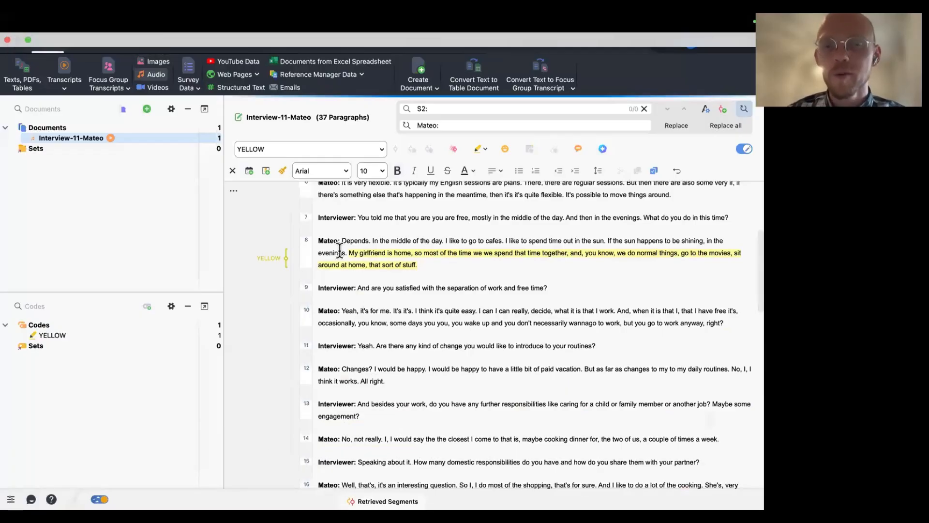
click(603, 148)
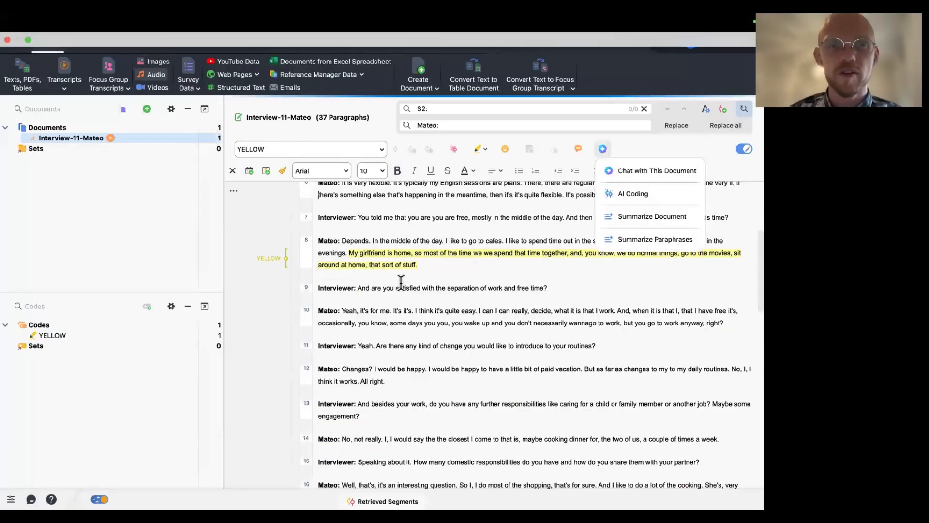
click(463, 253)
click(232, 171)
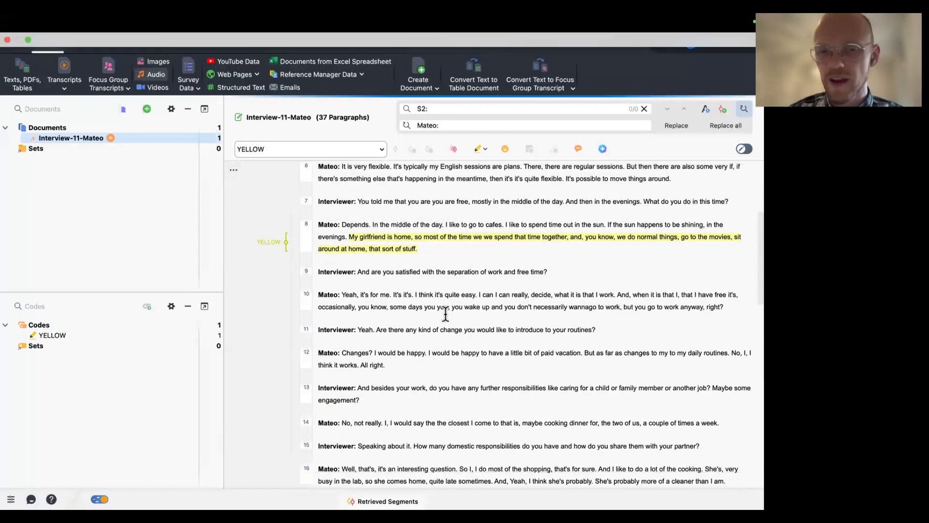
scroll(445, 313, down, 5)
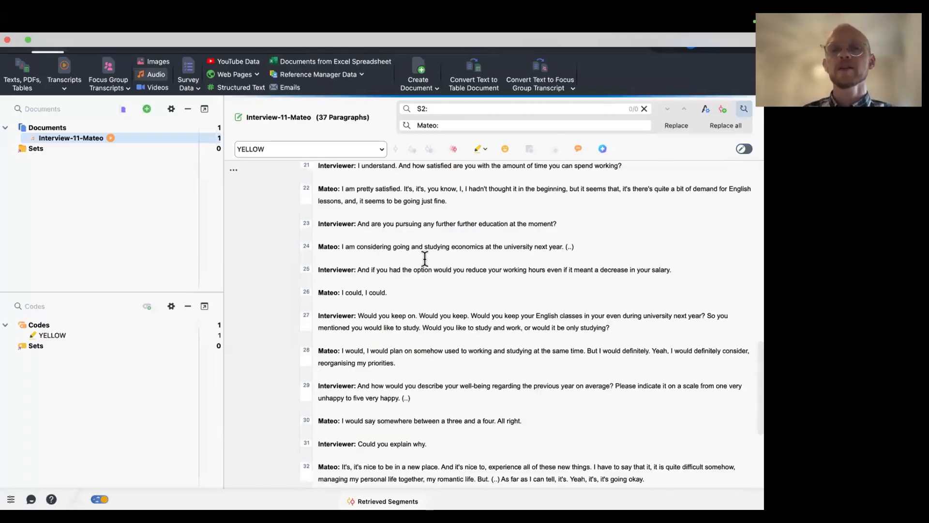
scroll(425, 261, up, 10)
scroll(425, 258, down, 2)
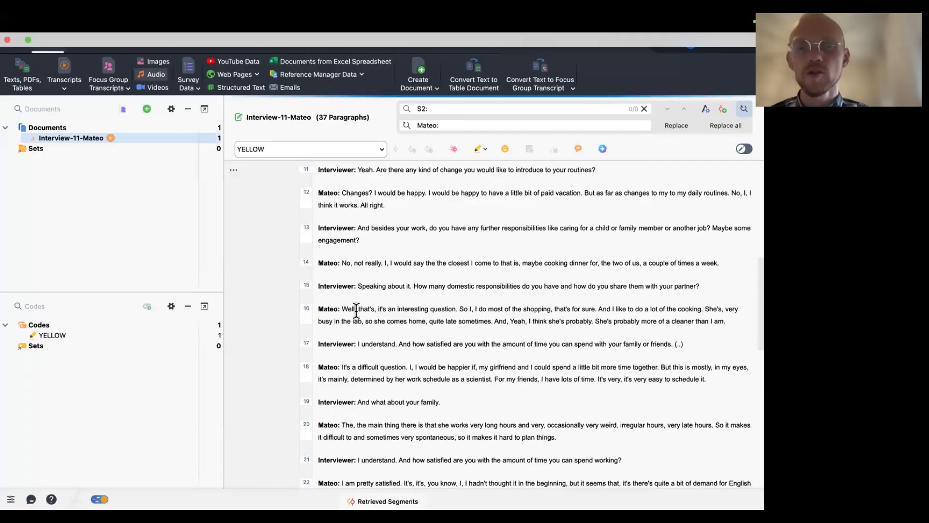
- Close the find and replace bar and clear the text selection in the transcript
drag(342, 309, 520, 325)
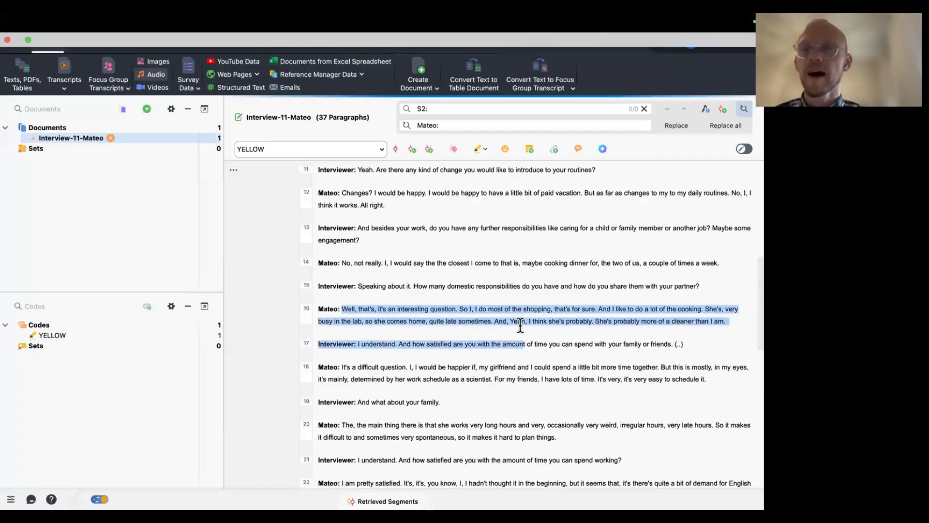
click(644, 108)
click(391, 233)
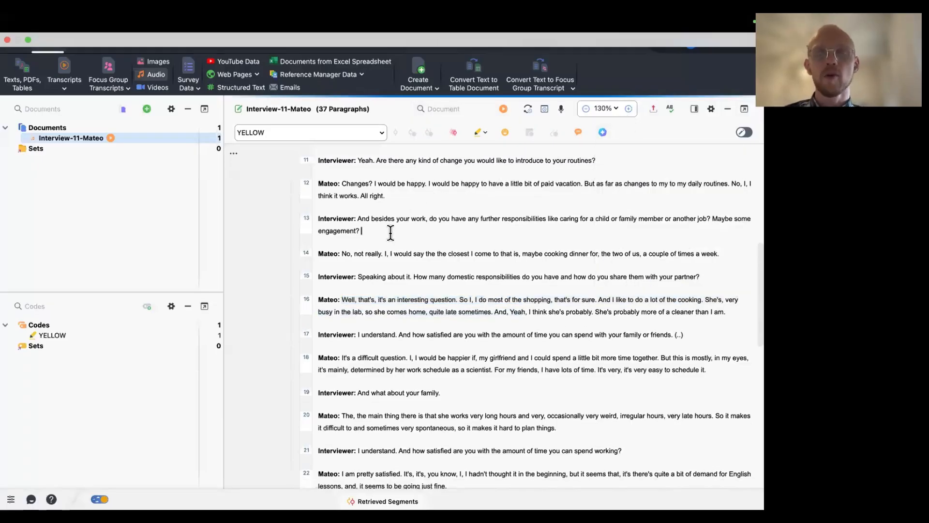
- Highlight paragraphs 30 to 31 of the transcript in yellow and paragraphs 33 to 34 in green
scroll(391, 233, down, 10)
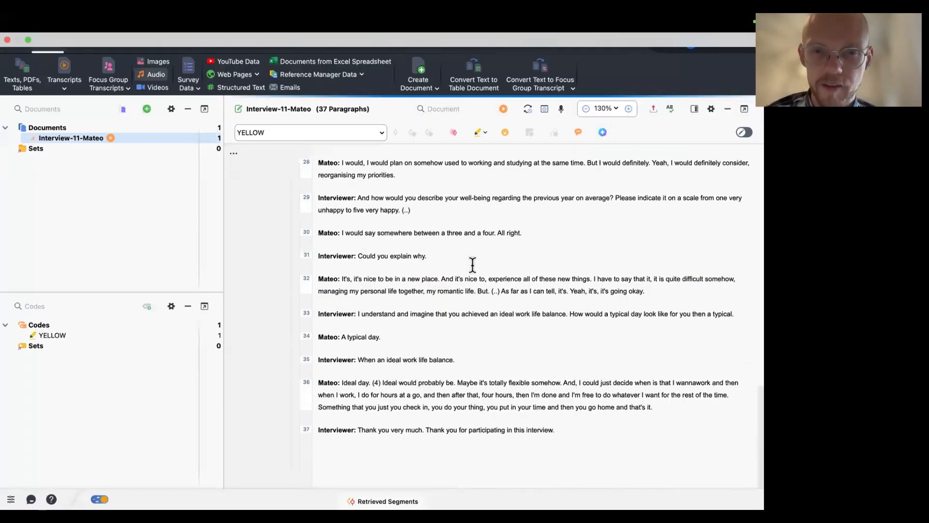
drag(472, 264, 312, 233)
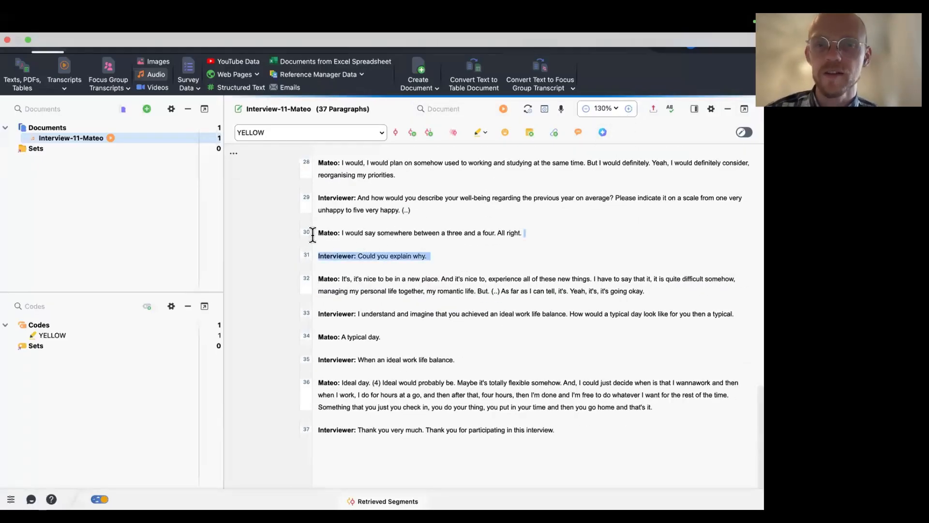
click(480, 133)
drag(394, 336, 294, 315)
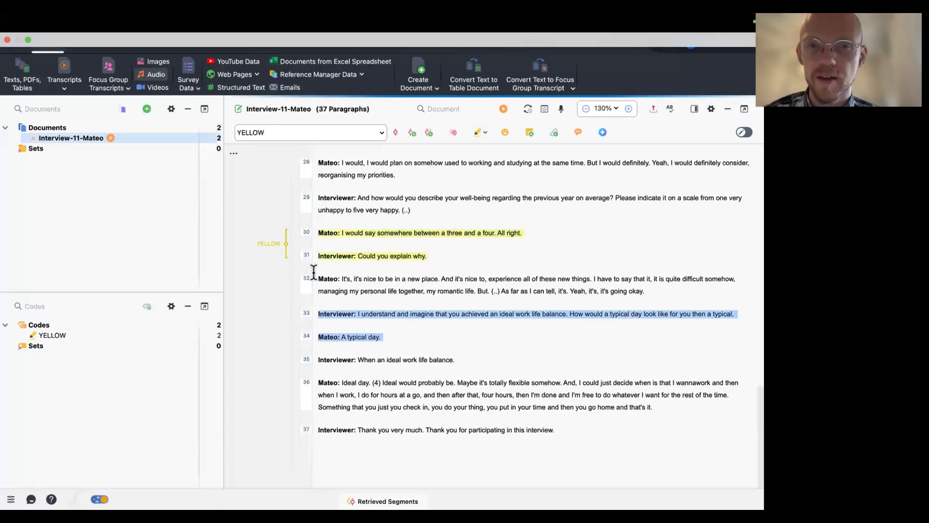
click(485, 133)
click(559, 177)
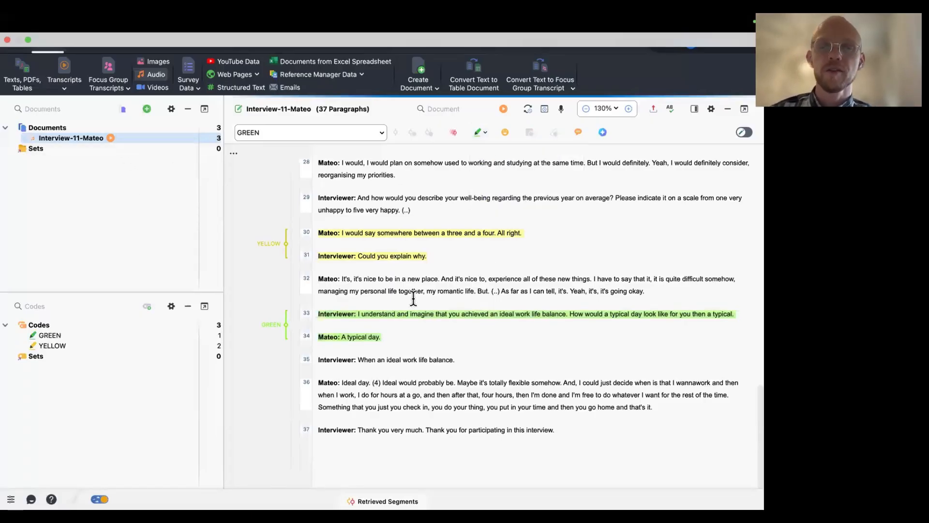
- Open the memo of the interview document and collapse its document summary section to enlarge the note area
right_click(130, 137)
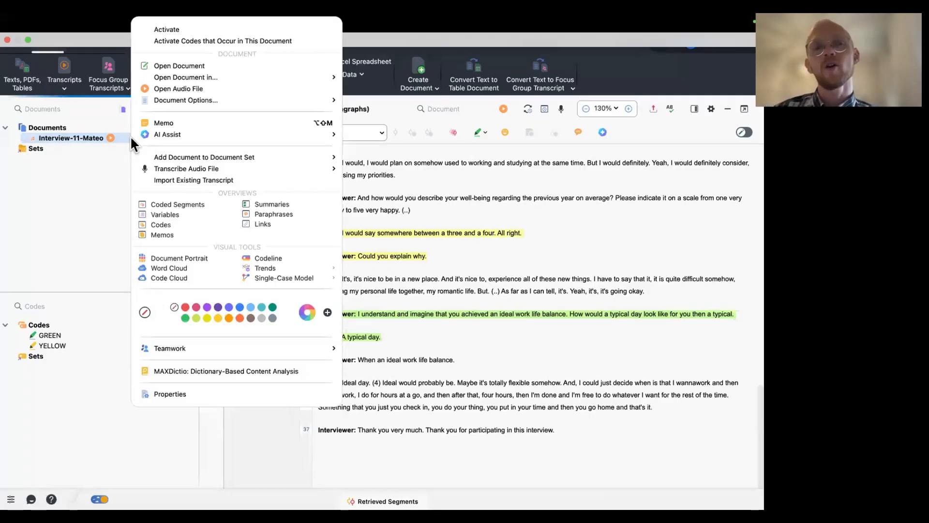
mouse_move(221, 133)
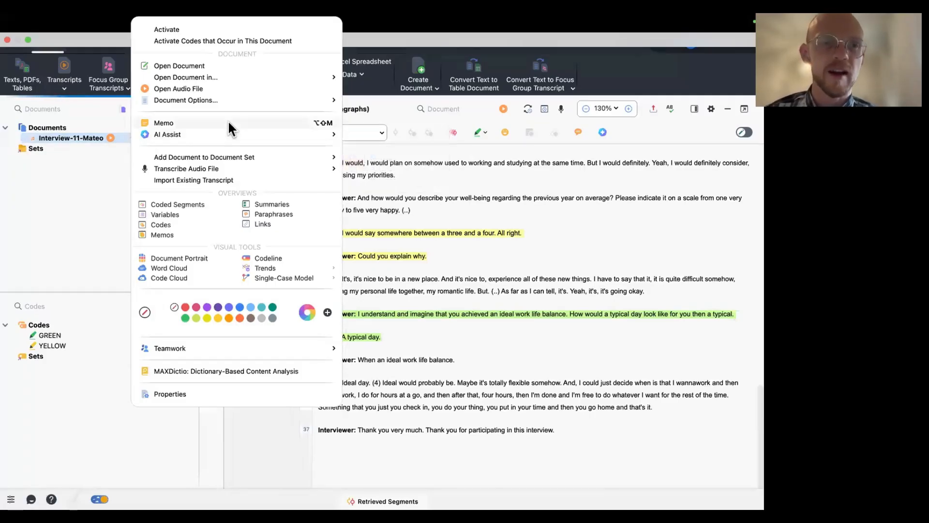
click(411, 176)
right_click(128, 135)
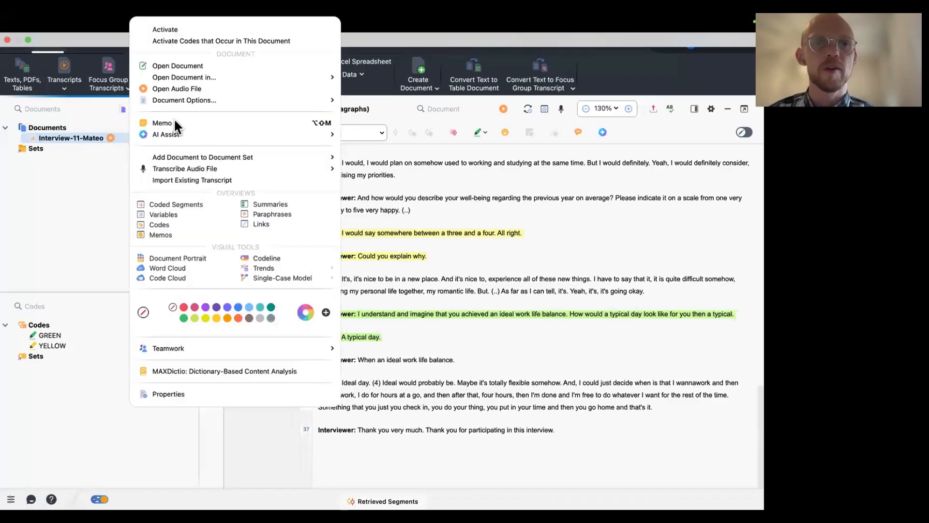
click(175, 120)
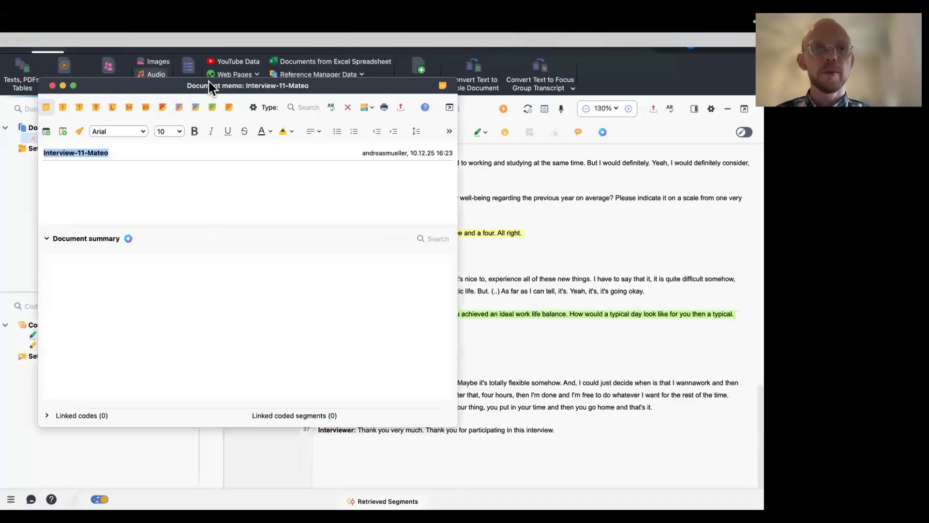
drag(208, 83, 353, 161)
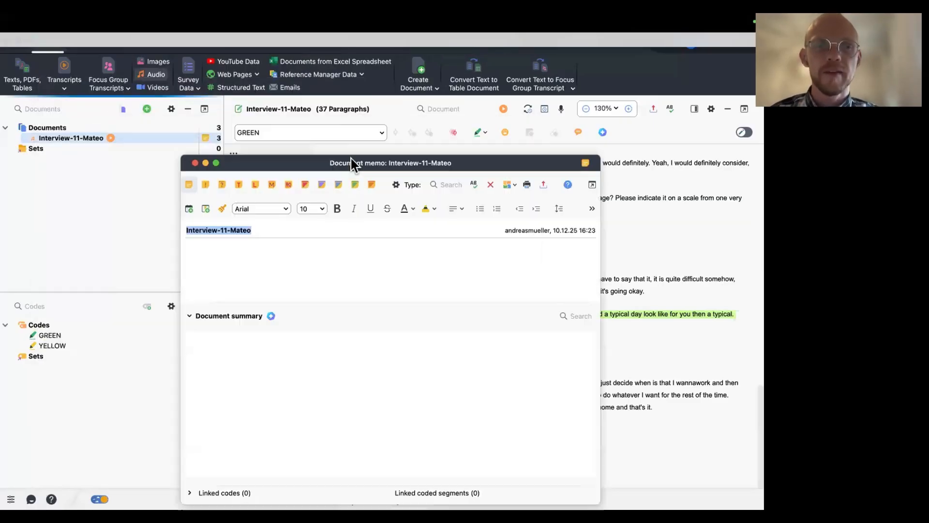
click(192, 315)
click(216, 274)
- Write a "Biographical:" section in the memo stating that the interviewee is an English teacher who teaches classes and individual students
text(Biog)
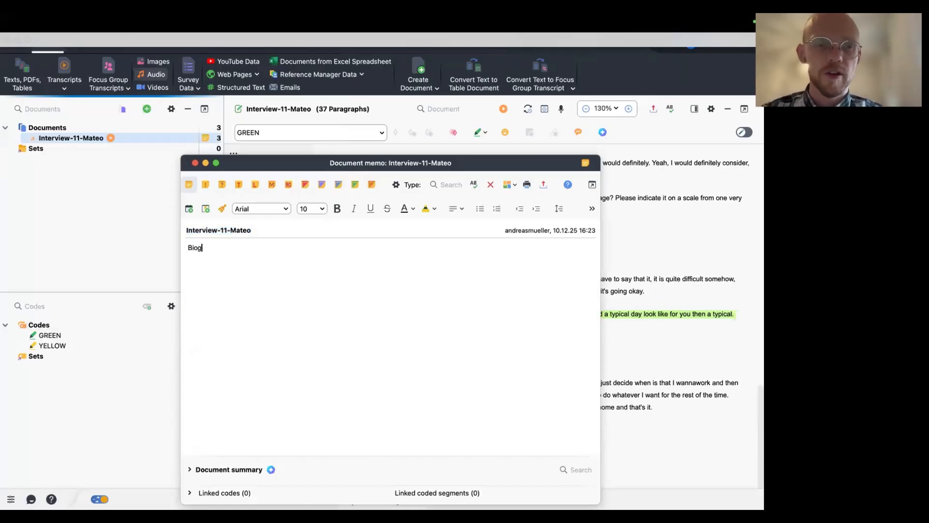
text(raphical)
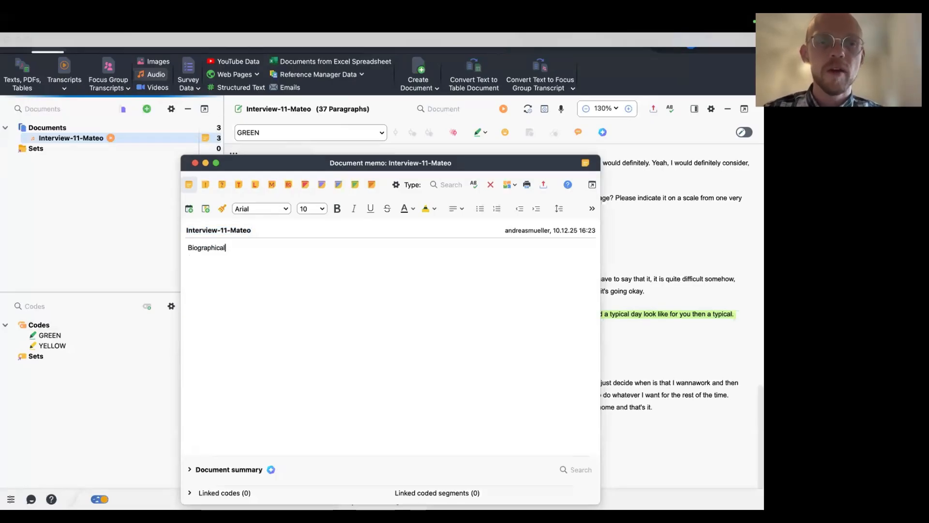
text(Mateo is )
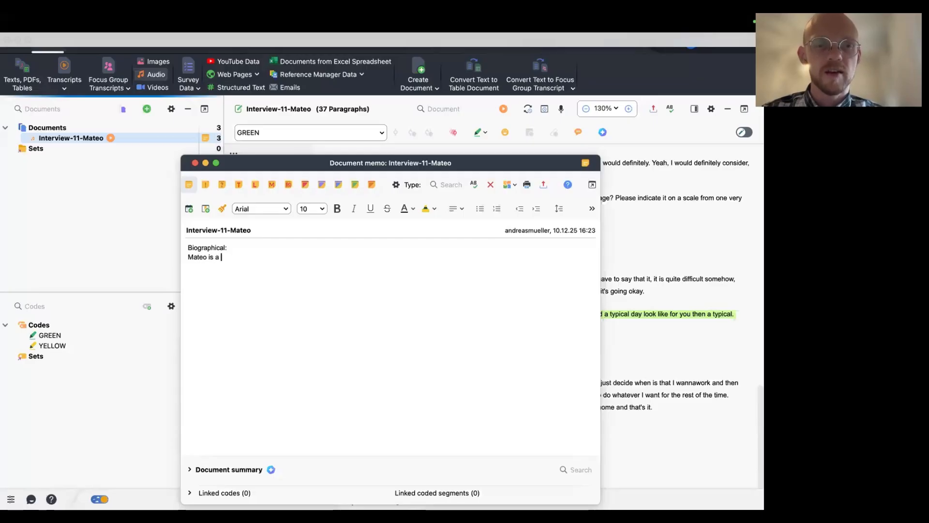
text(an English Te)
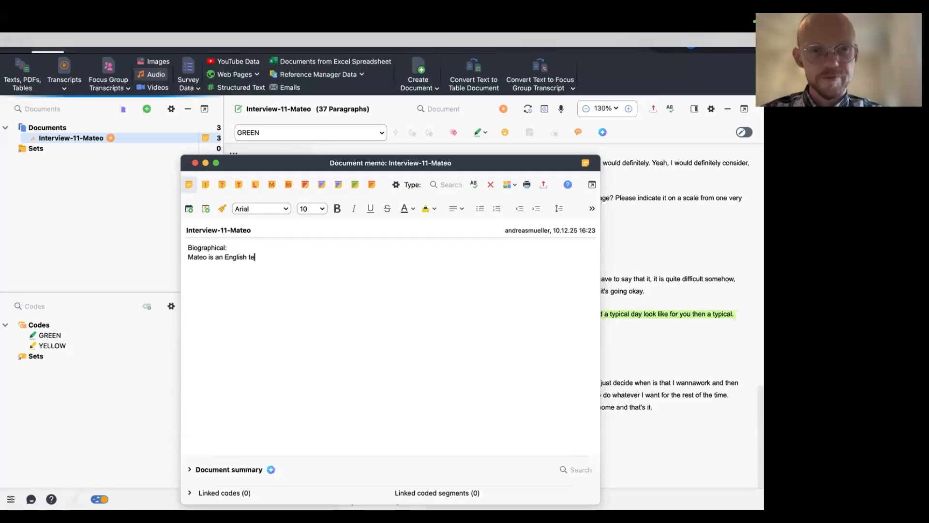
text(acher. He )
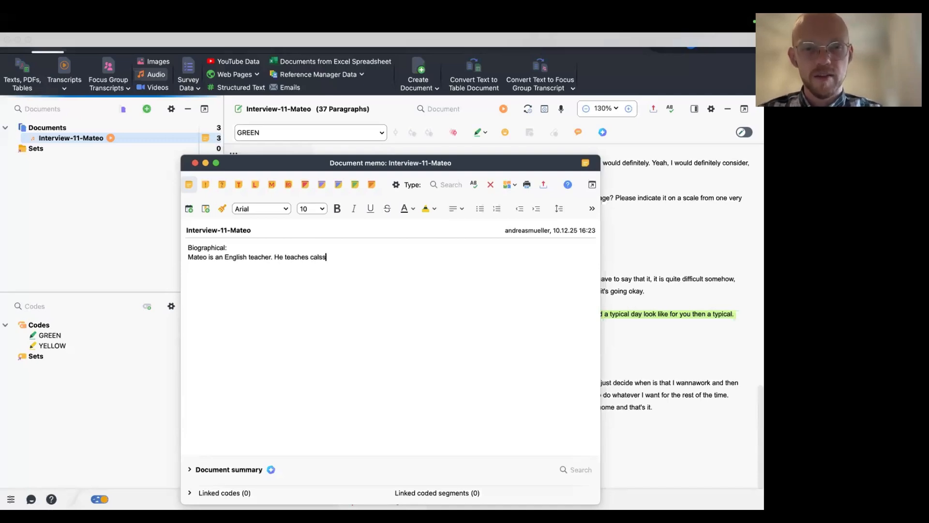
text(teaches call)
key(BackSpace)
key(BackSpace)
key(BackSpace)
text(lasses )
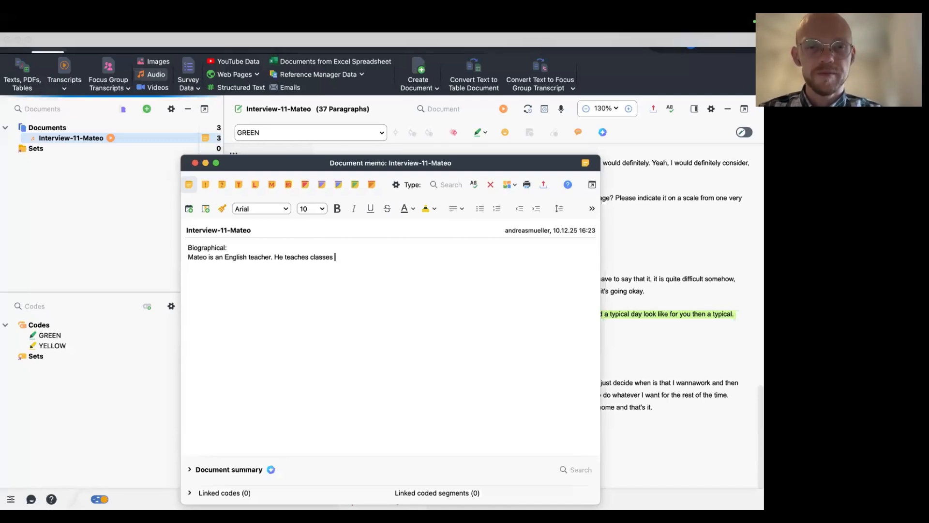
text(and individual students.)
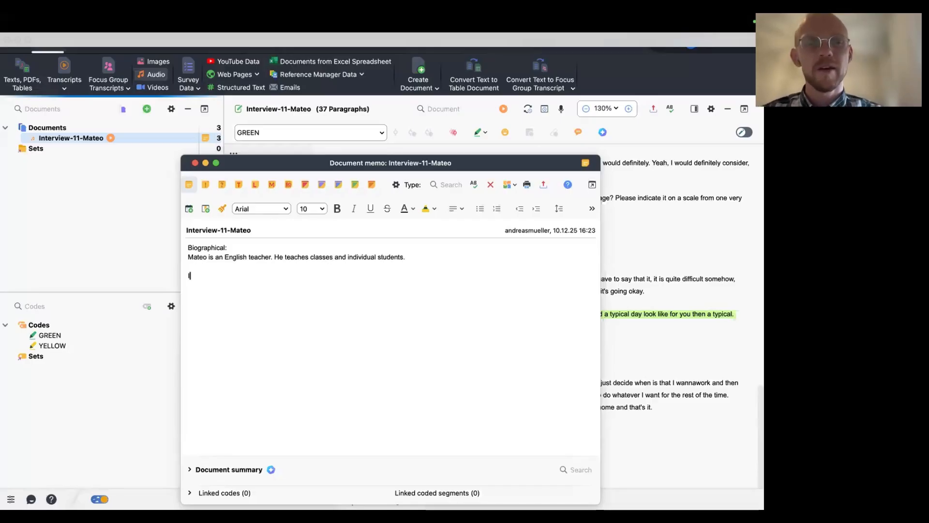
- Add the heading "Important Topics:" to the memo and make both it and "Biographical:" bold
text(t Topics:)
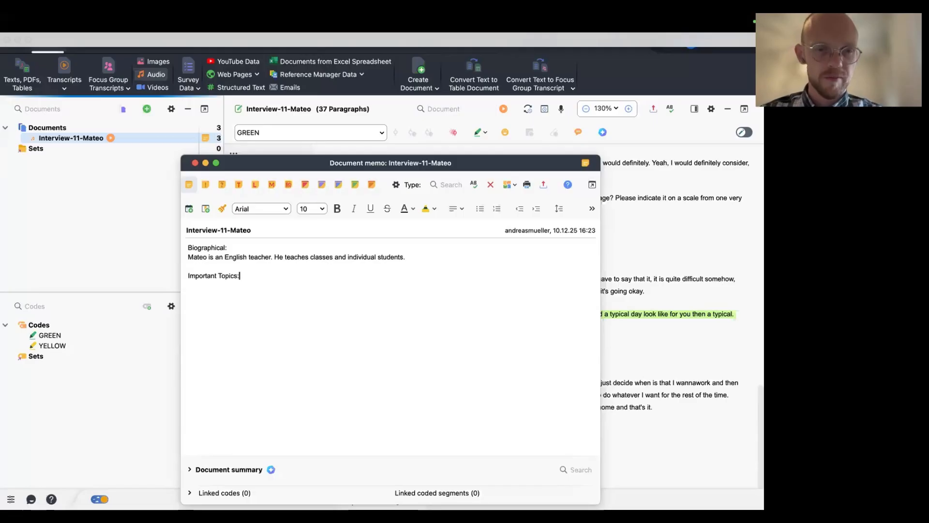
drag(245, 245, 162, 245)
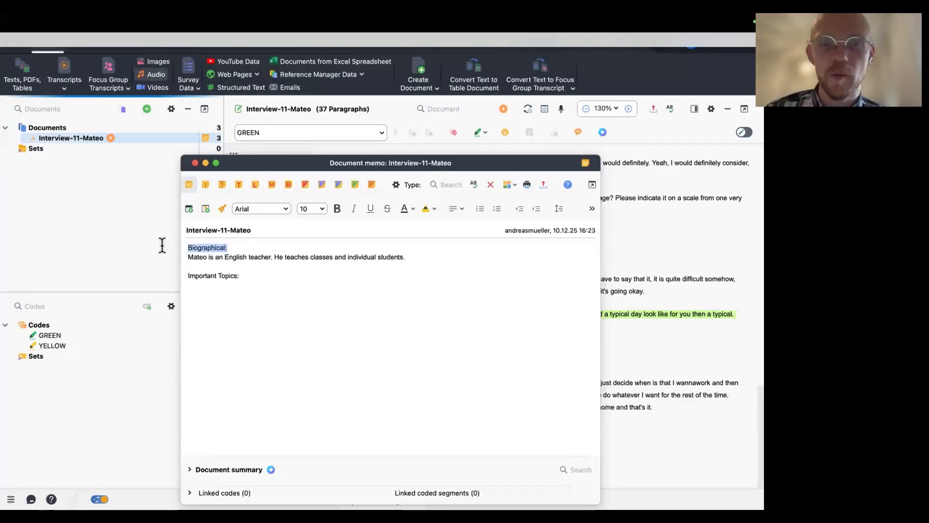
click(337, 208)
drag(240, 276, 155, 272)
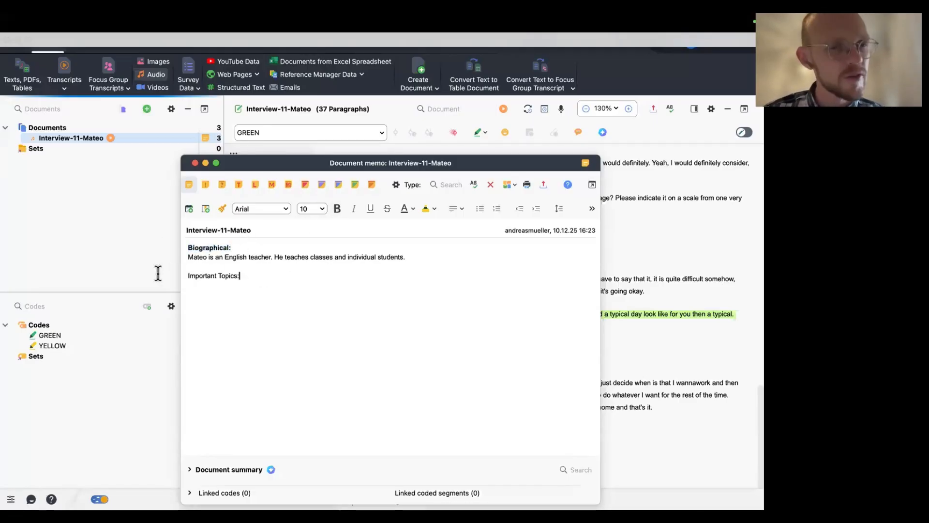
click(337, 208)
- List "Flexiblity of the workday" and "Difference between early morning and afternoon classes" as bullet points under Important Topics
click(278, 318)
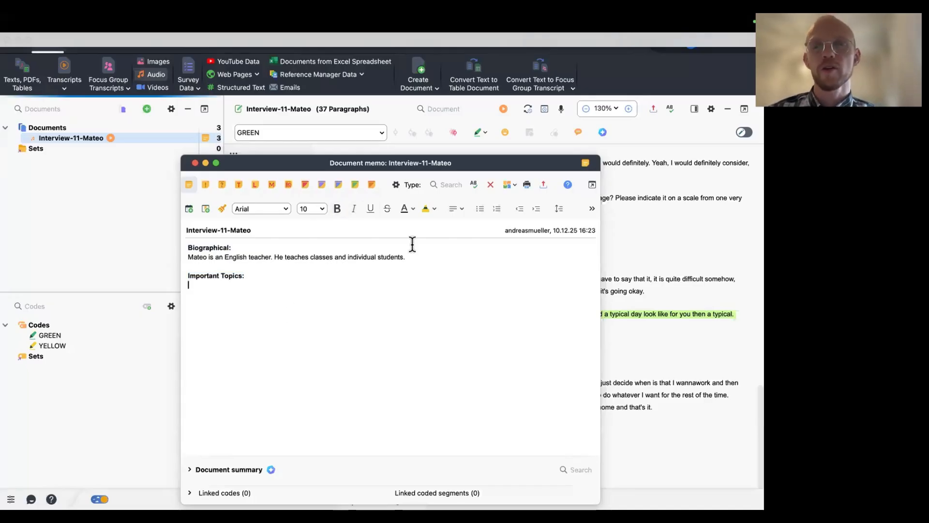
click(479, 213)
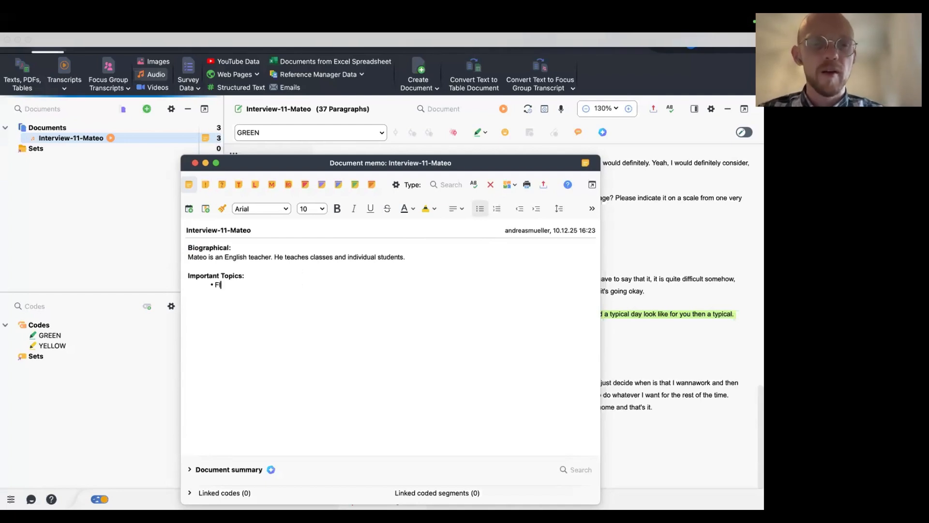
text(exiblity of the w)
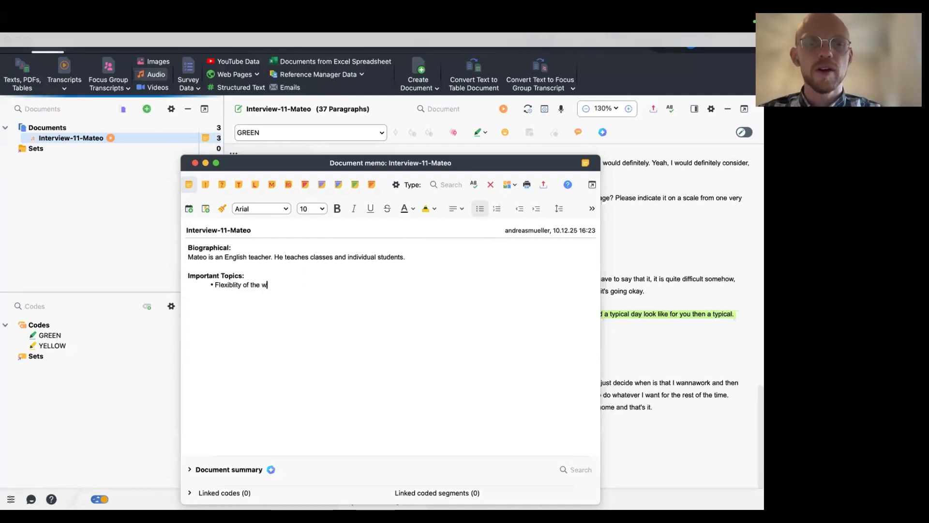
text(orkday)
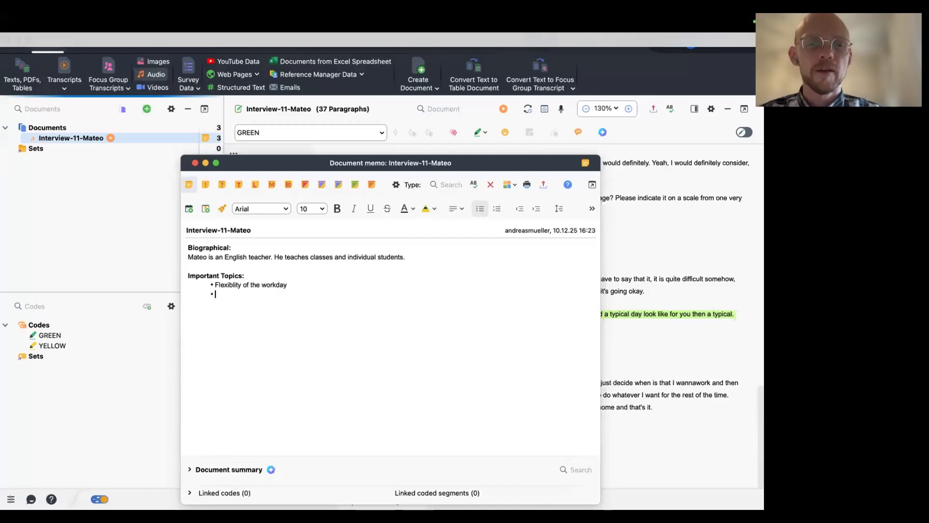
text(etween early morning and afternoon calsse)
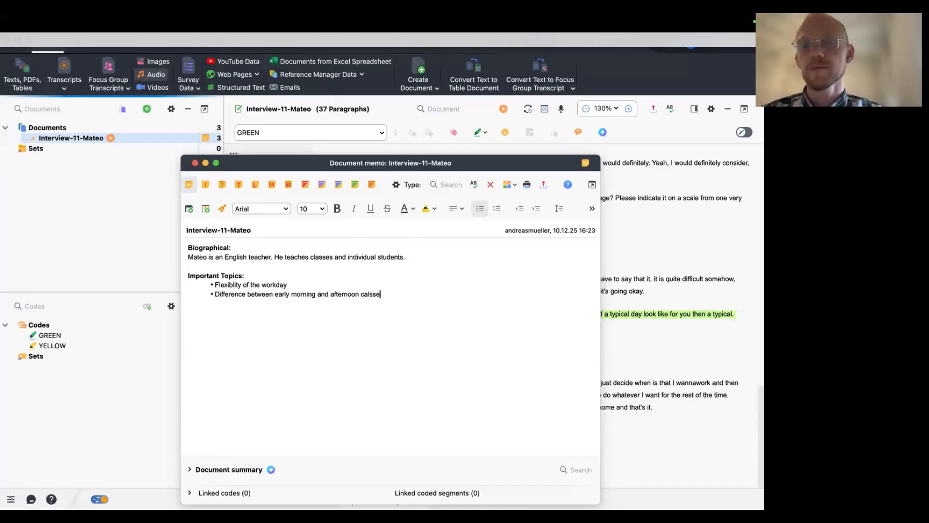
text(s)
key(BackSpace)
key(BackSpace)
key(BackSpace)
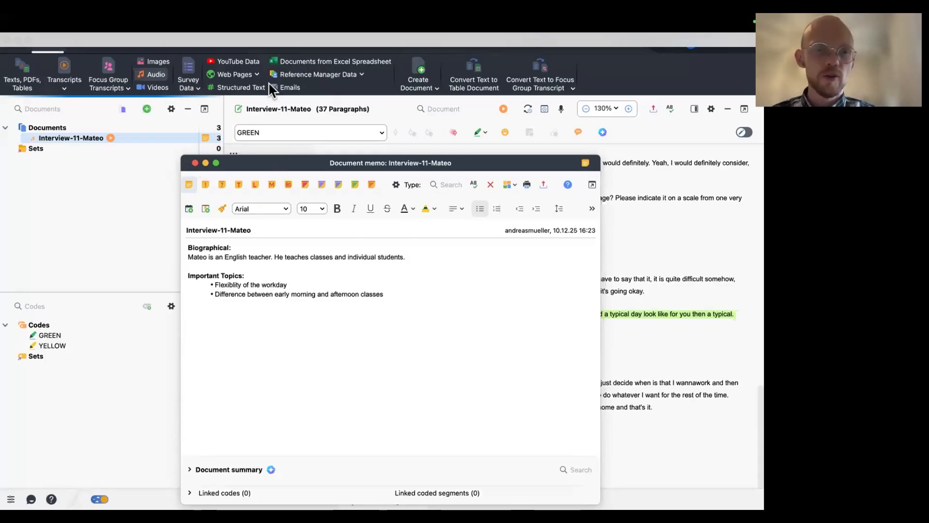
- Generate a short English AI summary of the interview document in the memo's document summary section and close the memo
drag(285, 164, 287, 95)
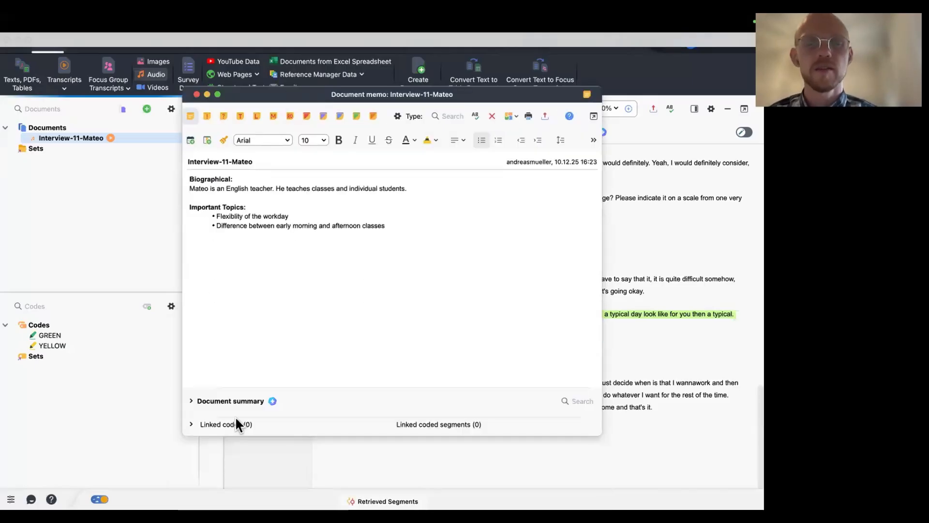
click(191, 399)
click(274, 247)
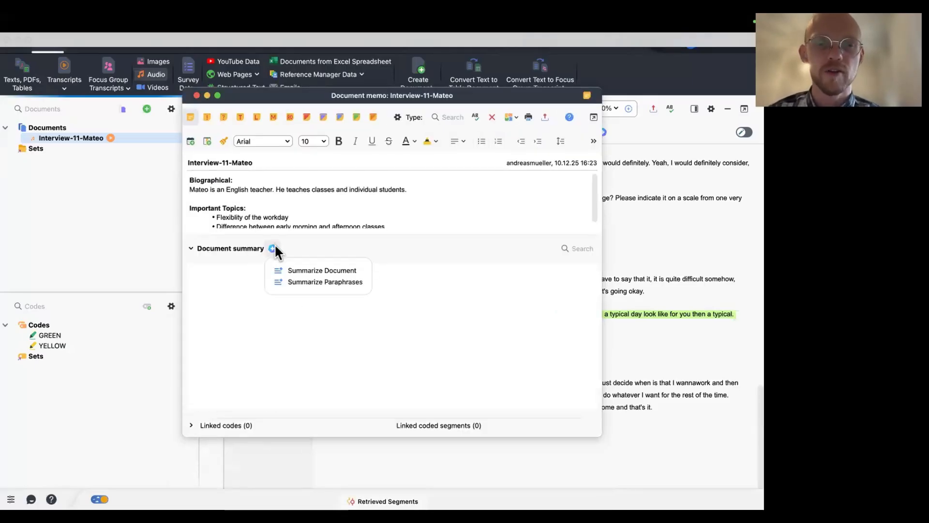
click(526, 323)
click(274, 249)
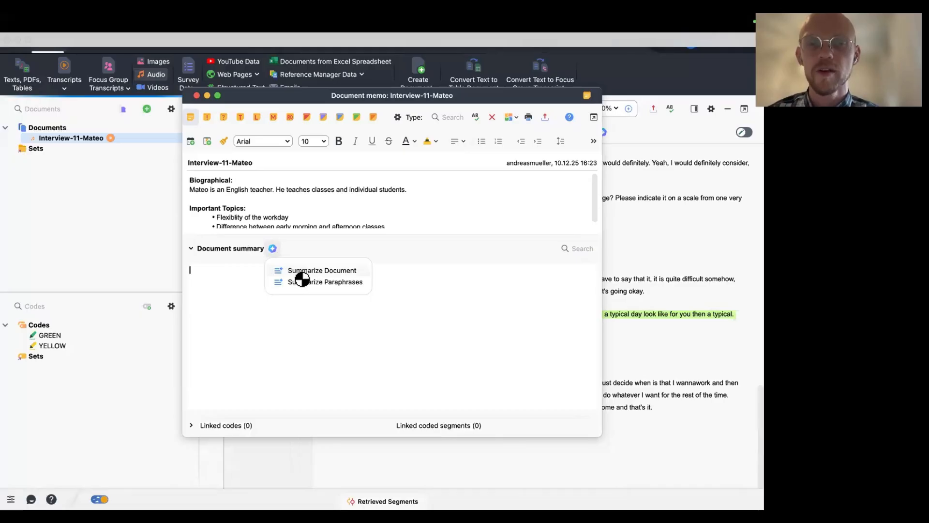
click(299, 271)
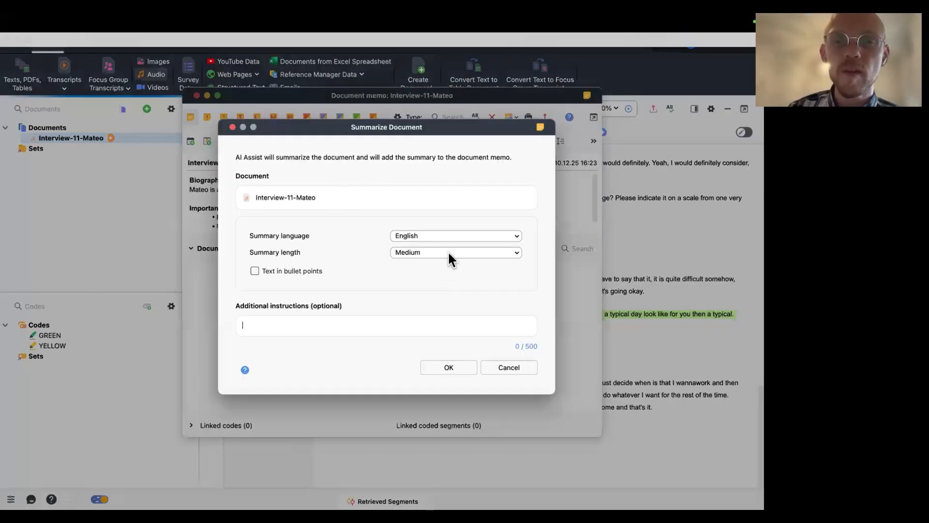
click(448, 251)
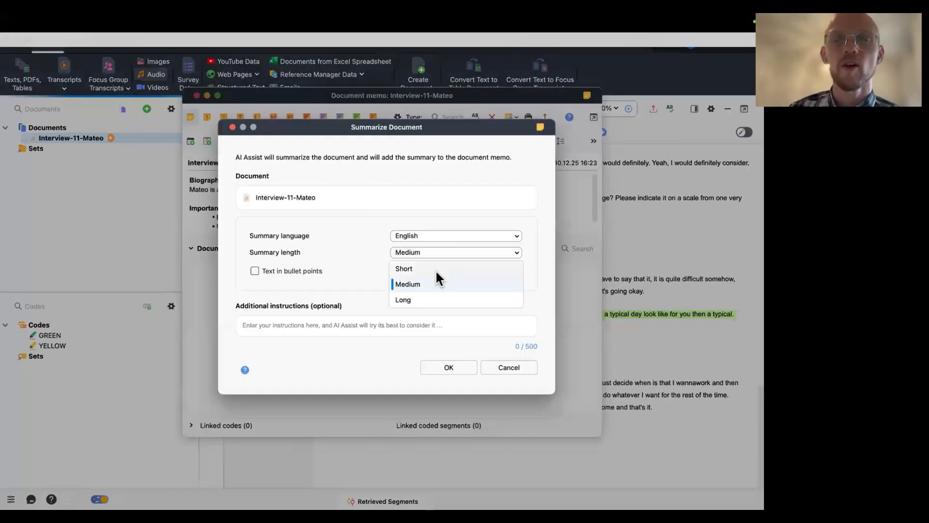
click(436, 269)
click(449, 367)
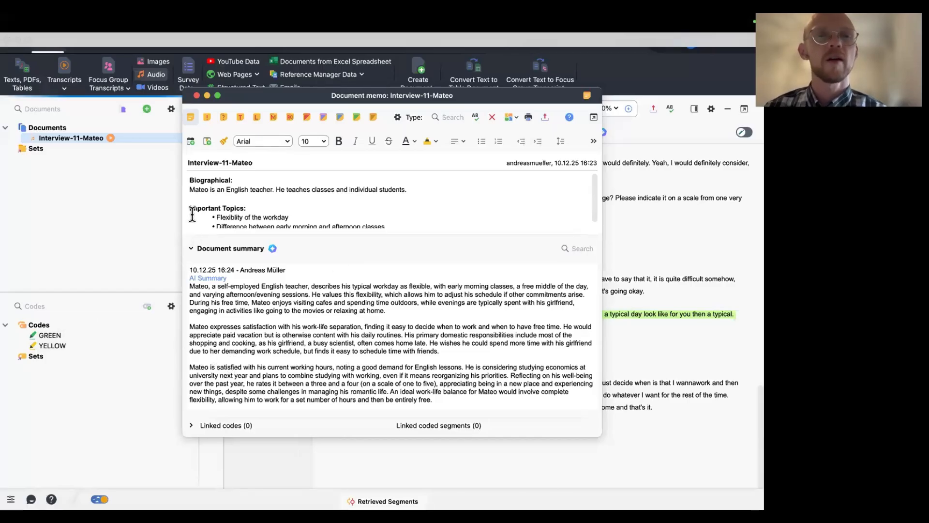
click(197, 96)
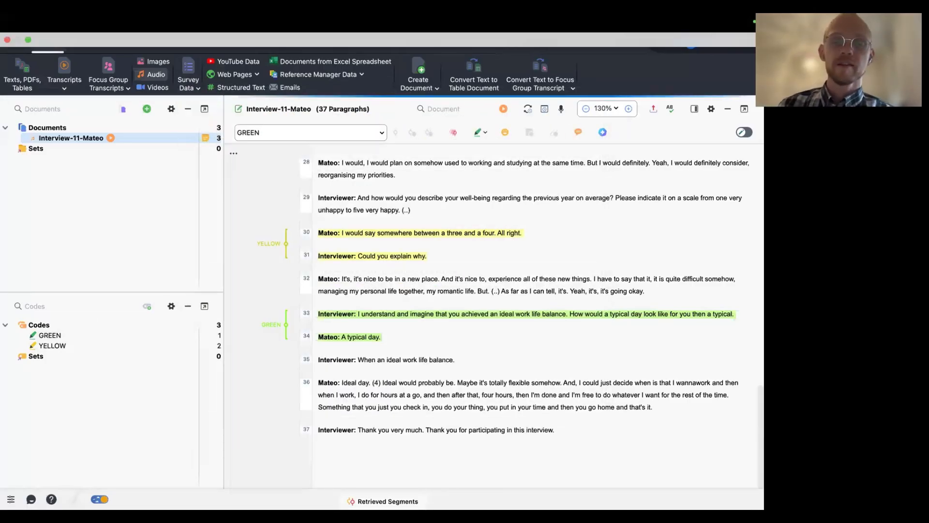
mouse_move(350, 504)
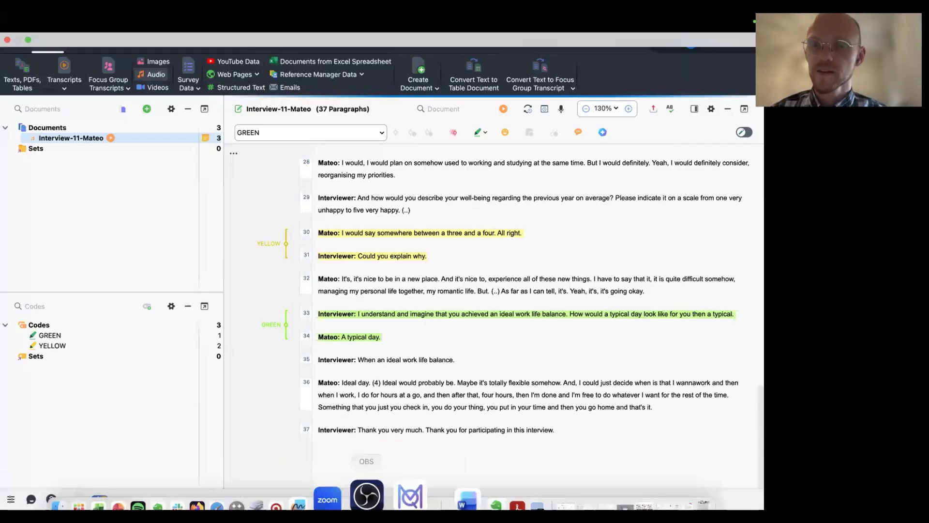
- Look through the interview transcript from the opening questions to the closing remarks, including the highlighted passages
scroll(543, 218, up, 10)
scroll(544, 217, up, 5)
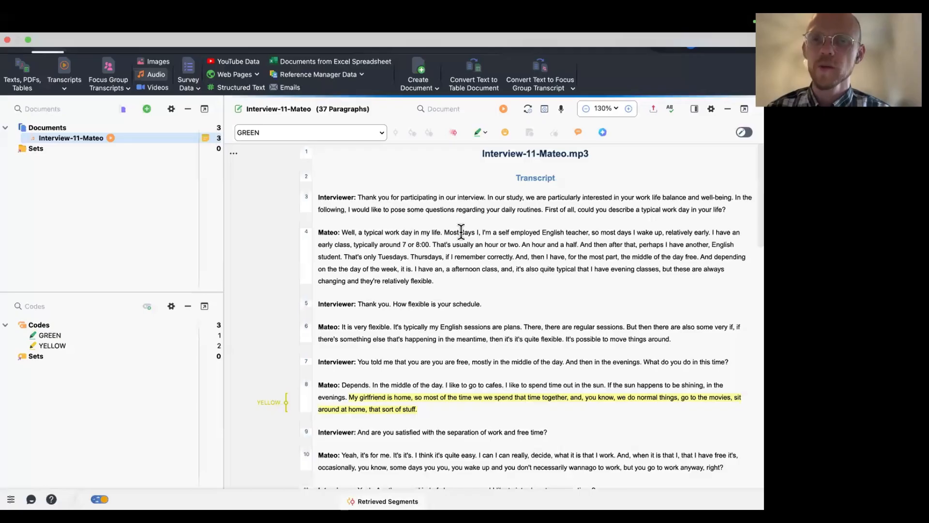
click(653, 109)
click(722, 119)
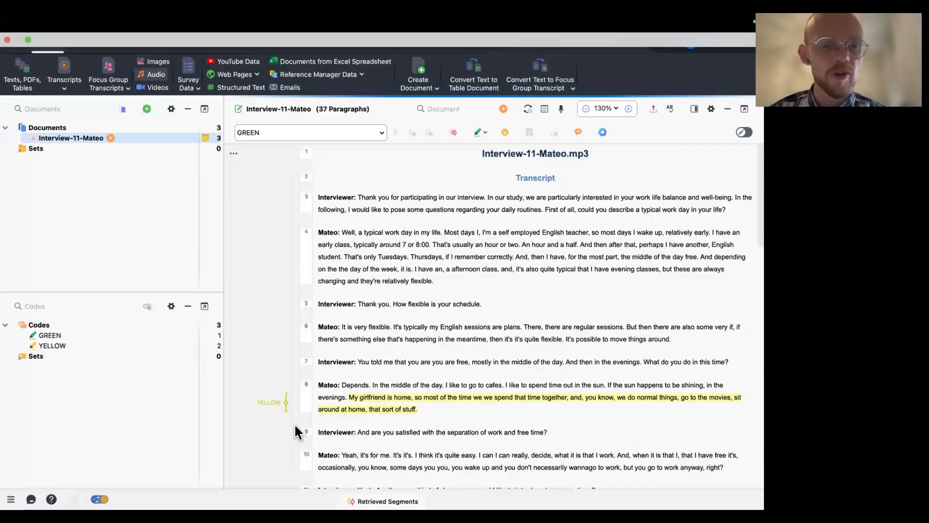
scroll(512, 373, down, 2)
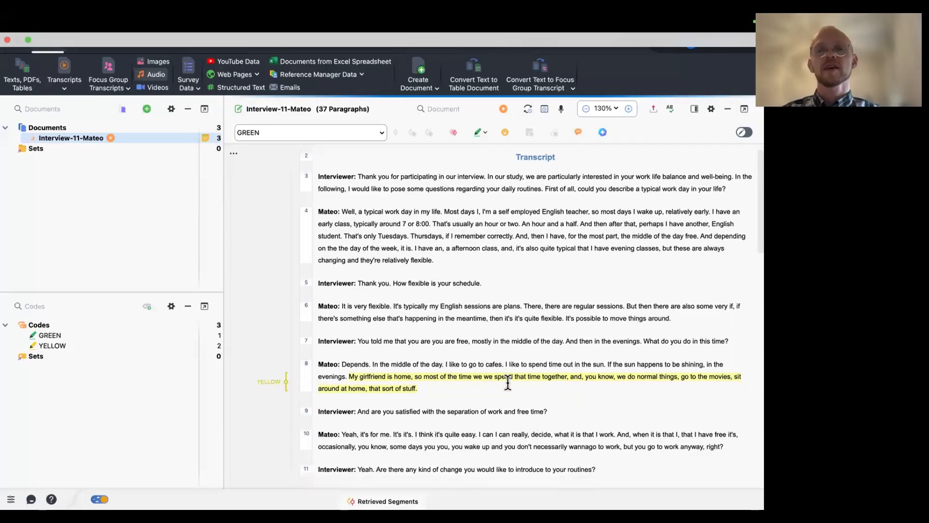
scroll(508, 382, down, 5)
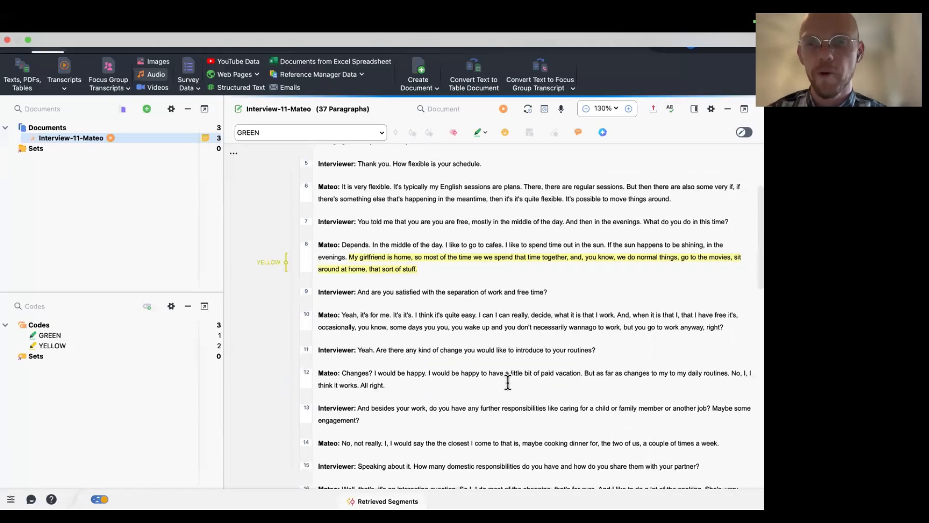
scroll(507, 382, up, 2)
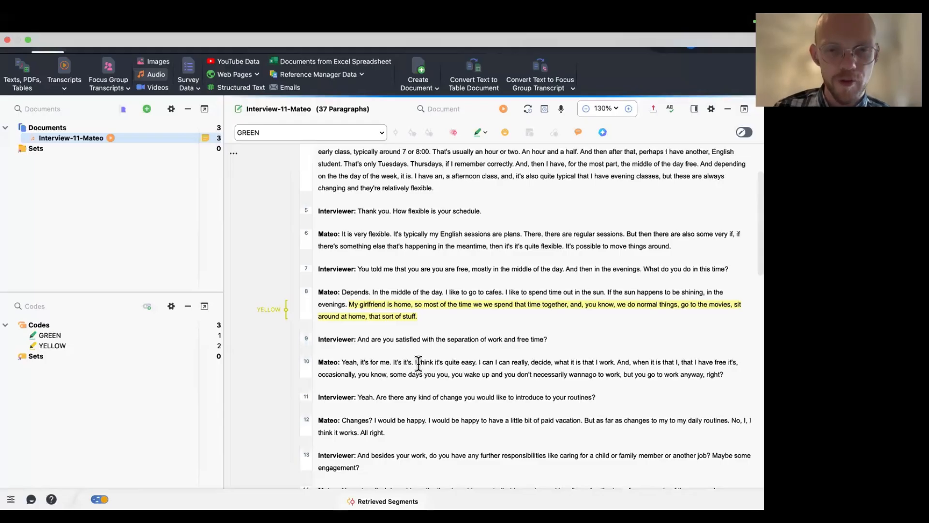
scroll(419, 364, down, 15)
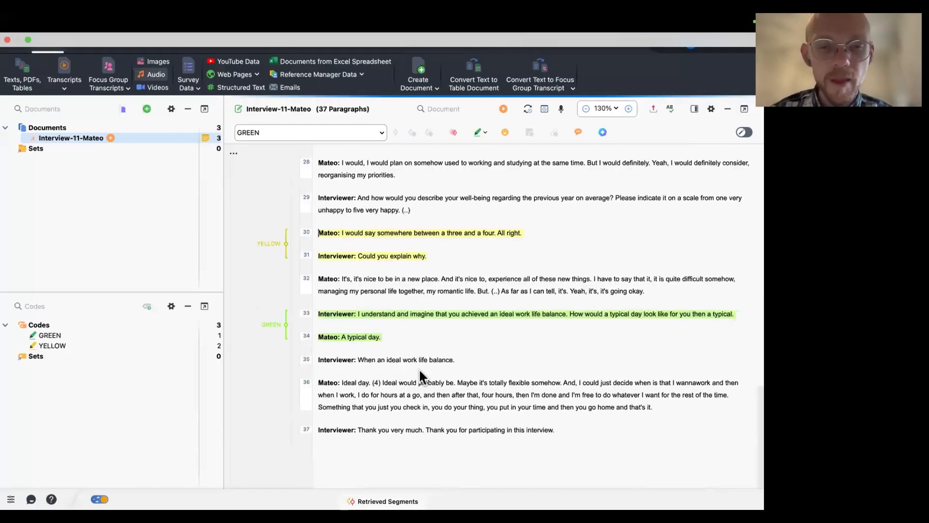
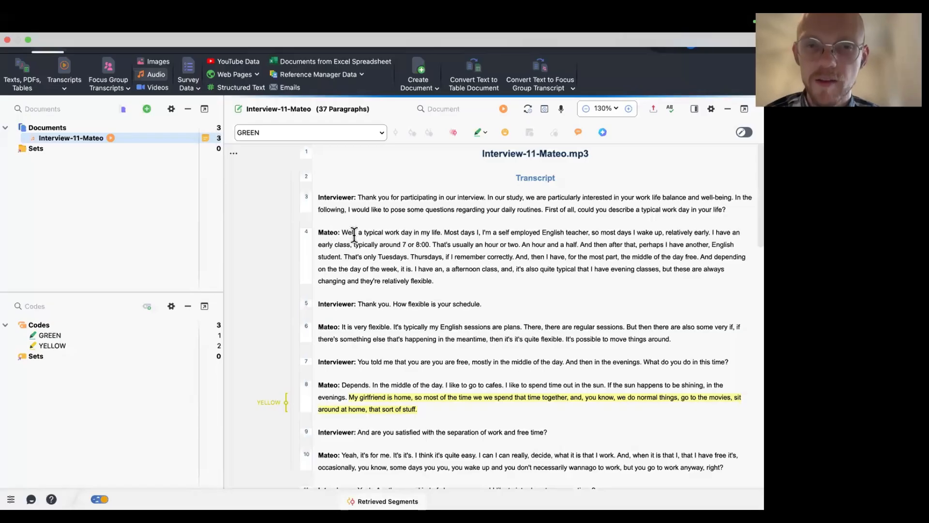
- Highlight "self employed English teacher" in paragraph 4 of the transcript with red highlight coding
scroll(343, 231, up, 2)
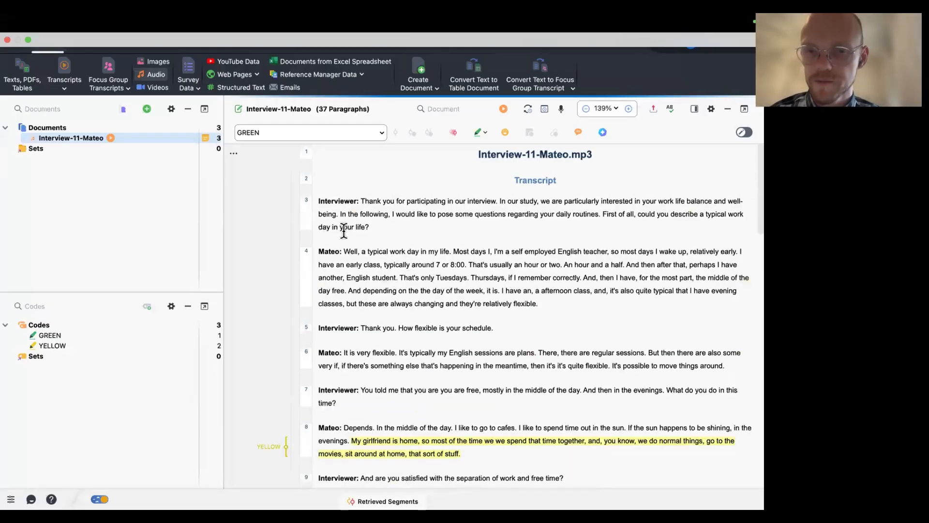
scroll(343, 231, up, 2)
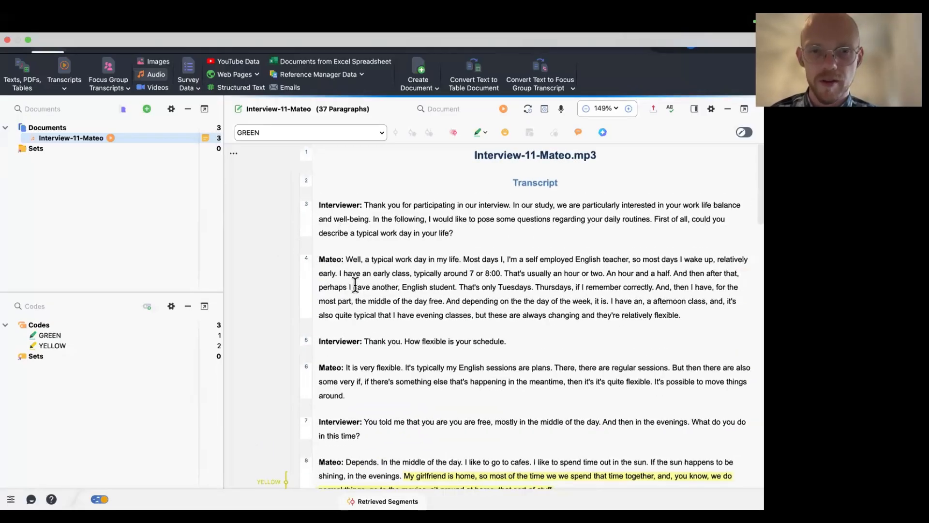
scroll(355, 286, down, 1)
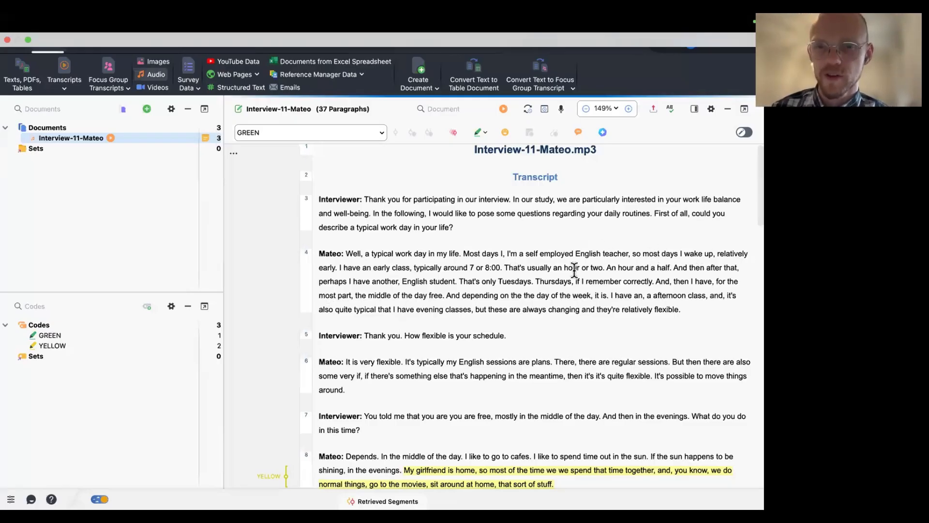
drag(526, 253, 629, 253)
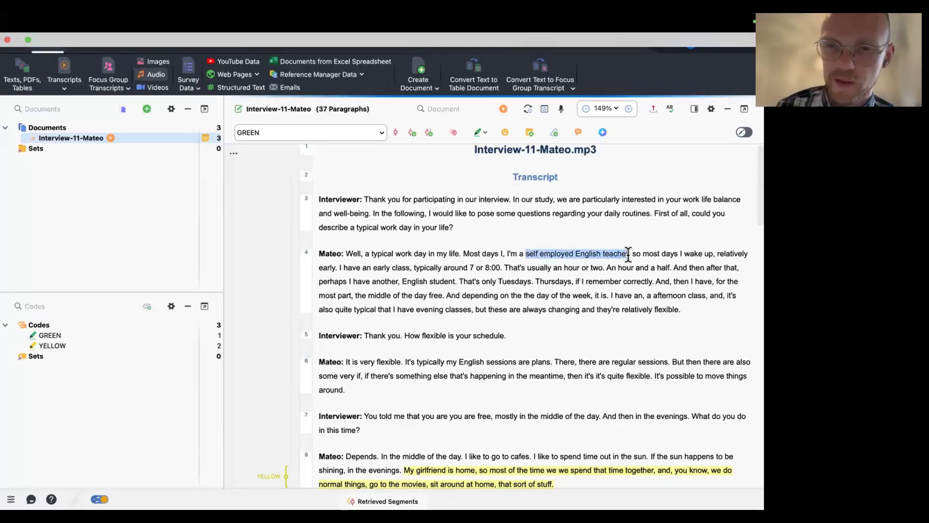
click(480, 131)
click(532, 154)
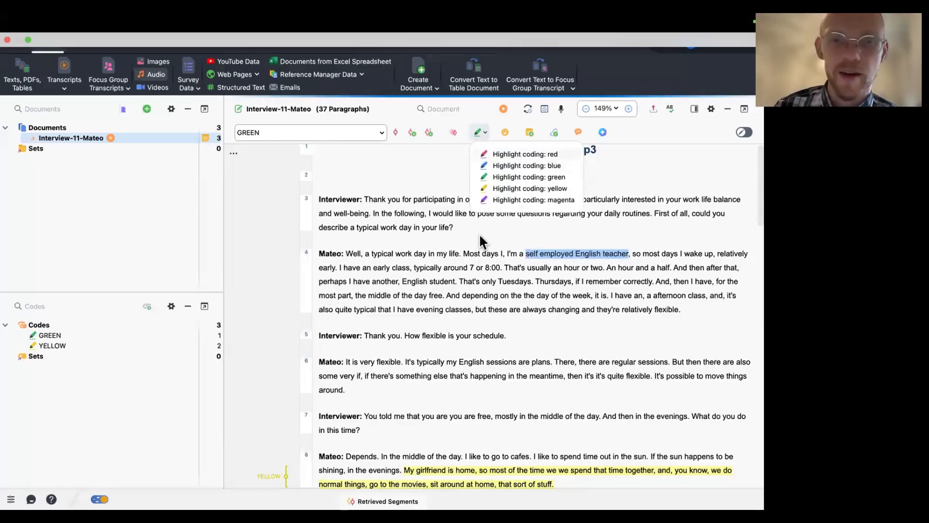
- Add the comment "What is a self employed teacher?" to the red coded segment in paragraph 4
double_click(277, 254)
text(What is a self emp)
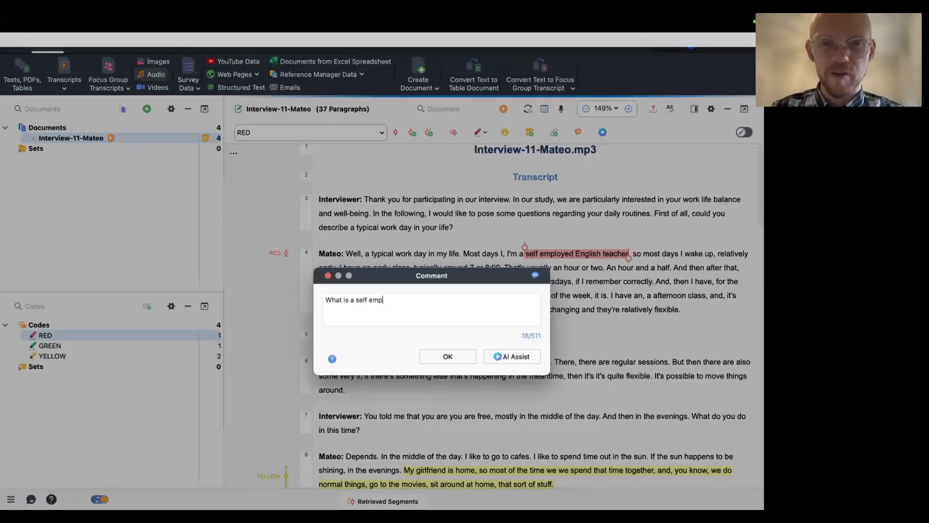
text(loyed teacher?)
key(Return)
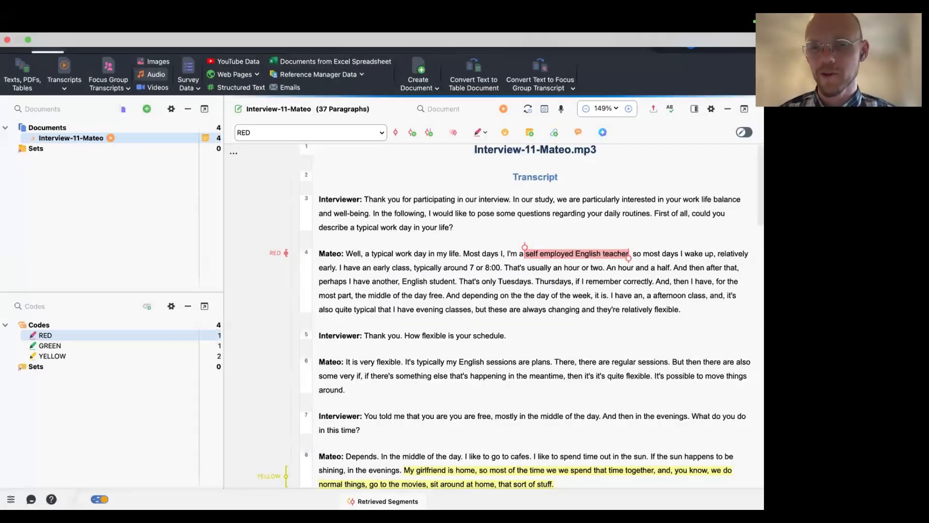
click(448, 242)
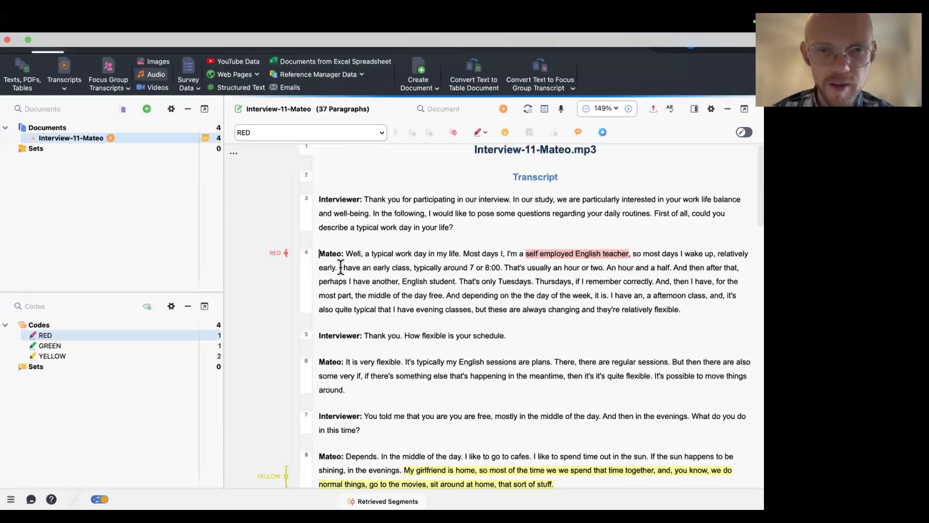
- Code "I have an early class, typically around 7 or 8:00. That's usually an hour or two." with a new code, "Teaching an early morning class"
drag(339, 269, 364, 267)
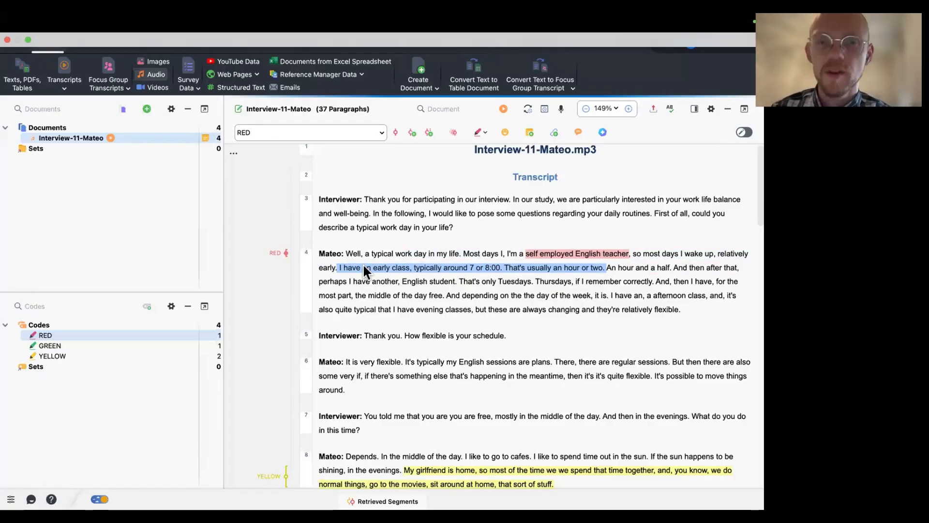
right_click(364, 267)
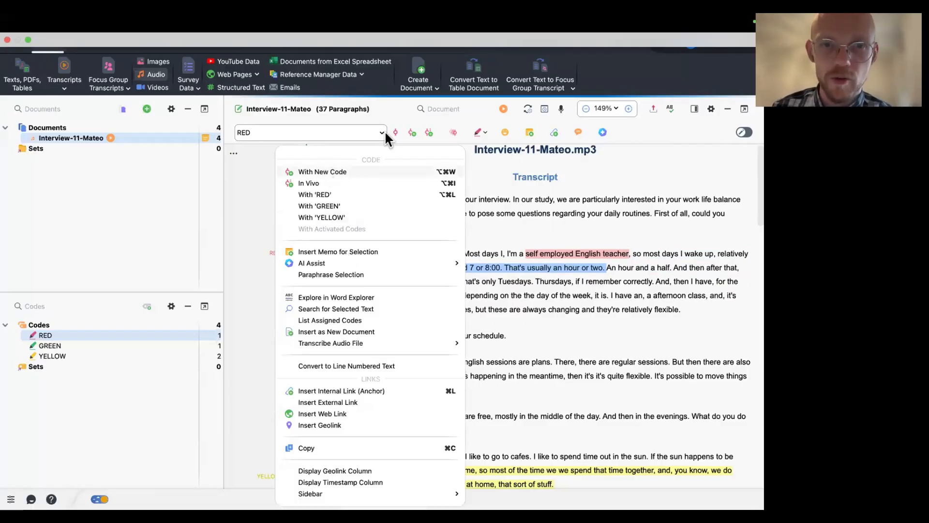
click(351, 172)
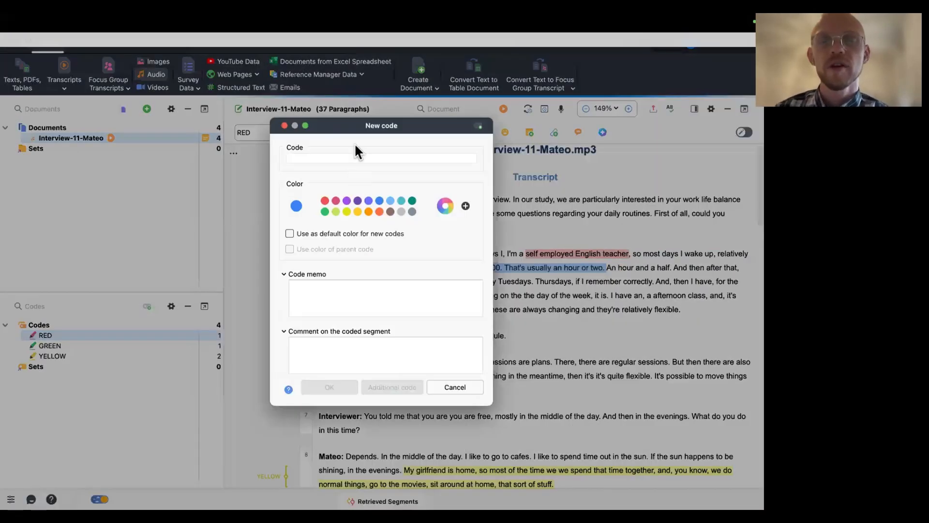
drag(374, 126, 185, 148)
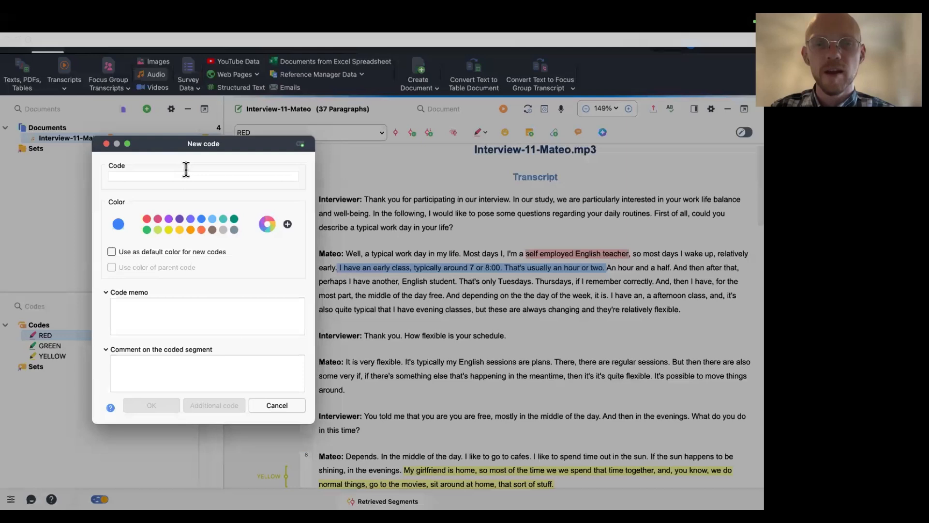
text(Teaching)
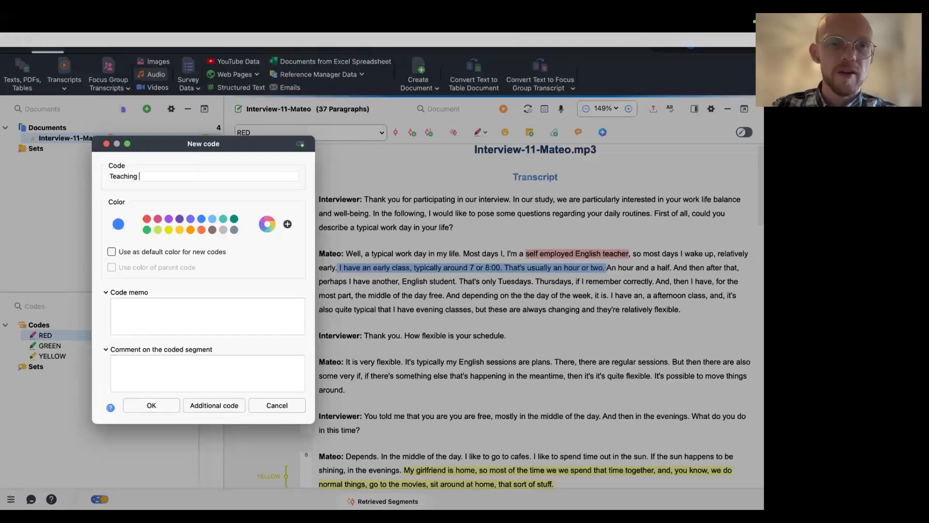
text( an early morning class)
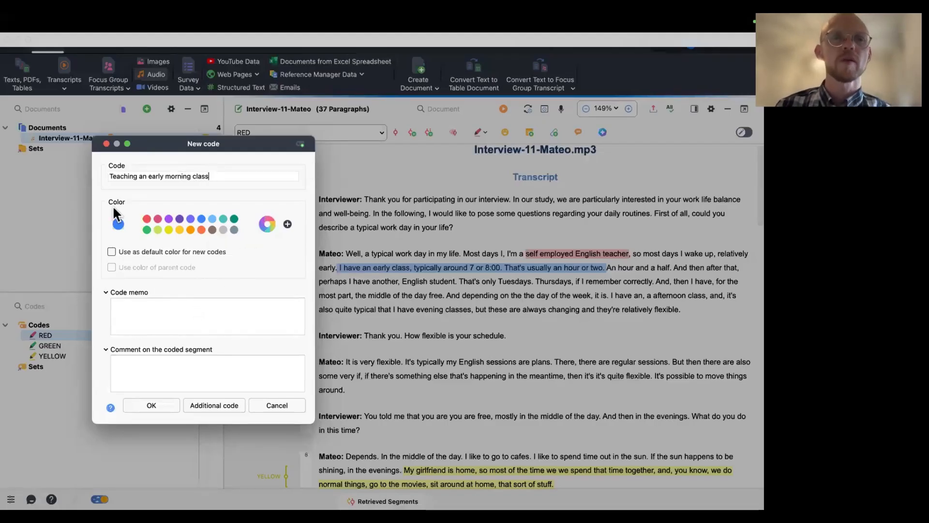
click(151, 405)
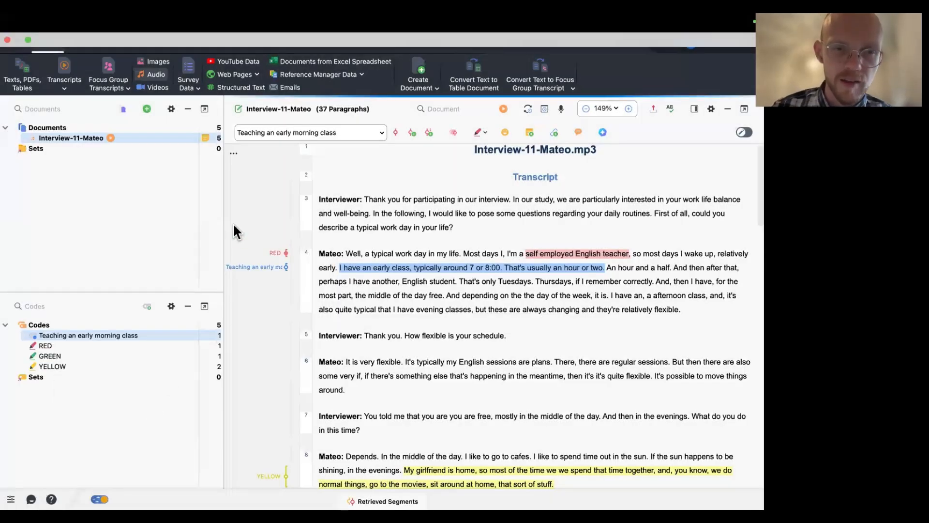
- Widen the coding column beside the transcript and extend the early morning class segment to include "An hour and a half."
drag(223, 224, 169, 222)
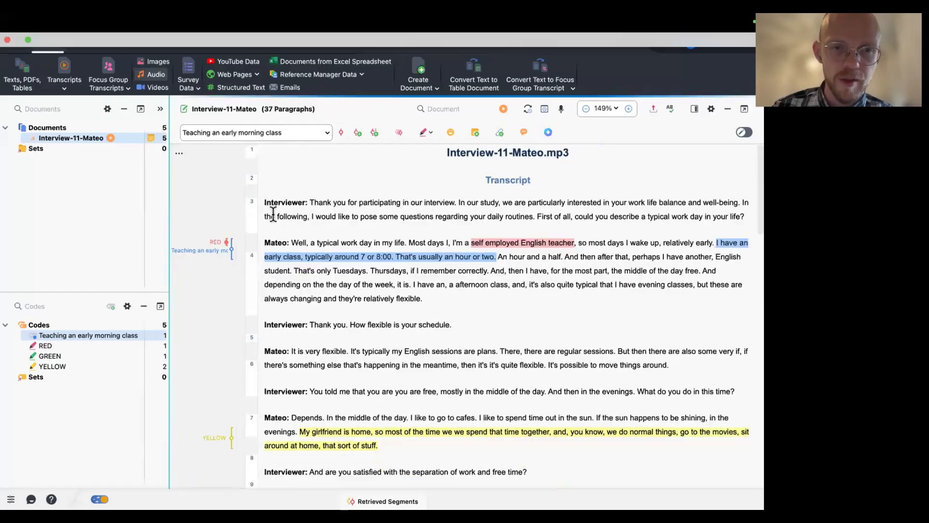
drag(257, 224, 333, 229)
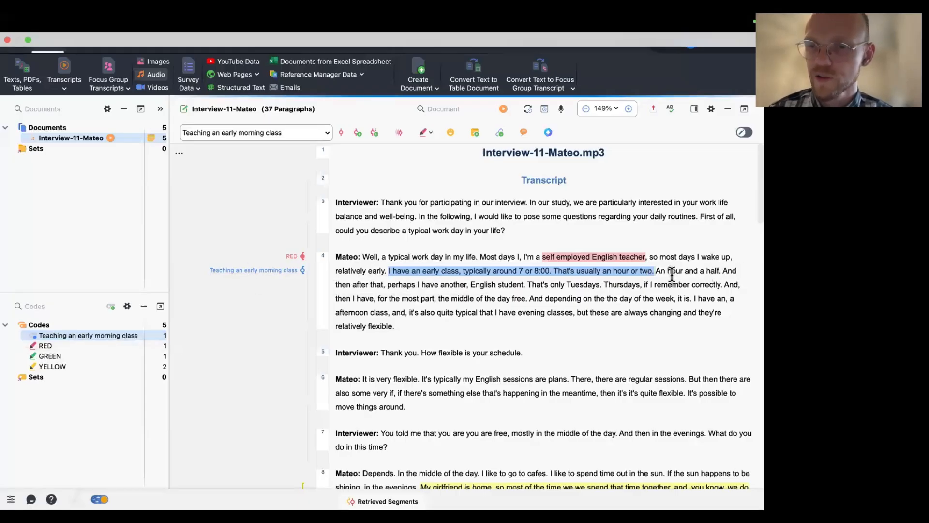
click(251, 270)
drag(723, 272, 720, 272)
click(420, 324)
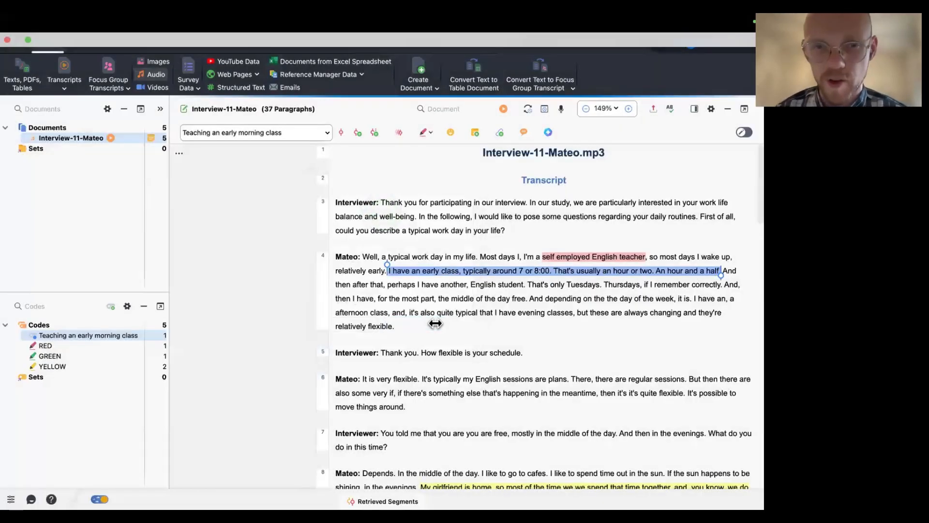
click(439, 294)
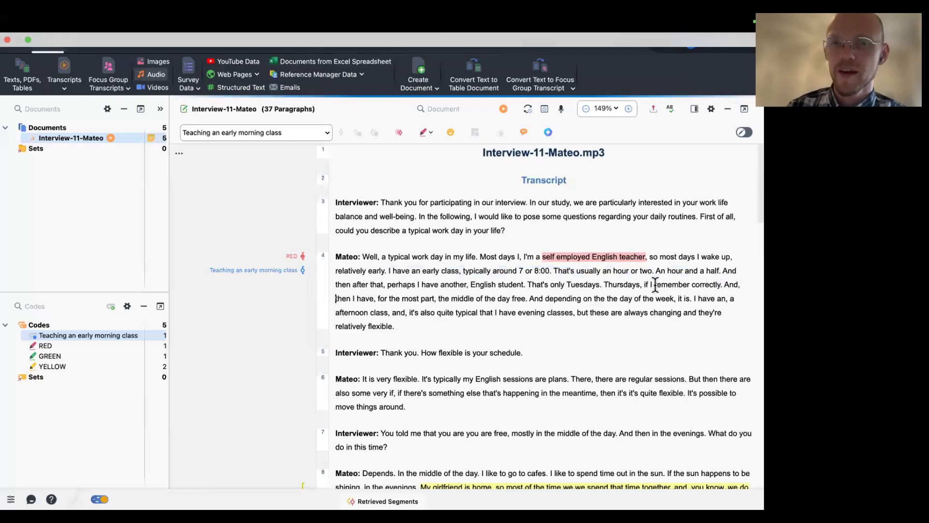
- Code the passage from "And then after that" to "That's only Tuesdays." with a new dark teal code, "Individual teaching of students"
drag(721, 270, 737, 271)
drag(661, 296, 605, 283)
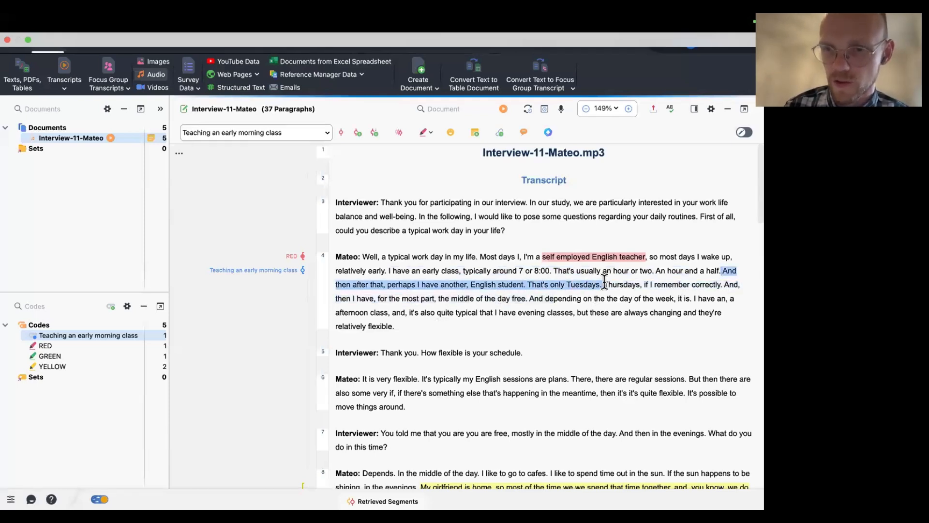
right_click(507, 282)
click(452, 170)
text(Ind)
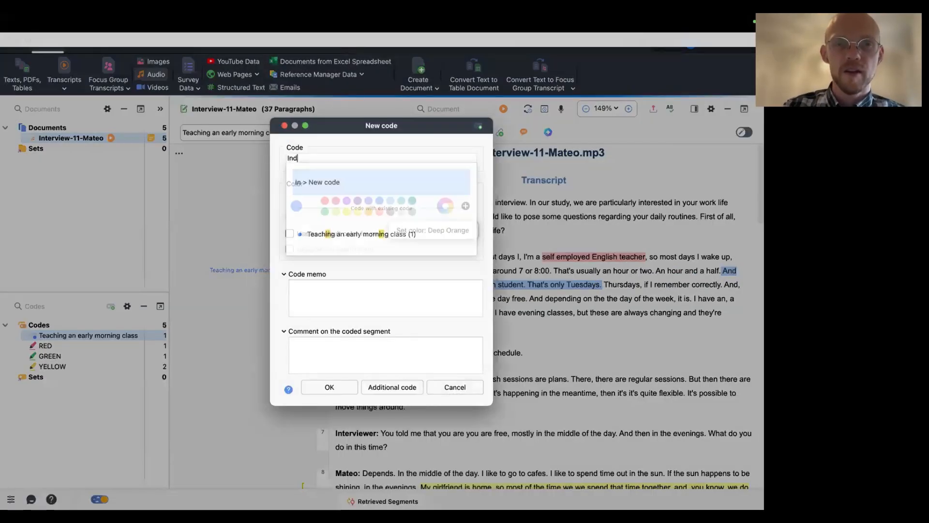
text(ividual teaching of )
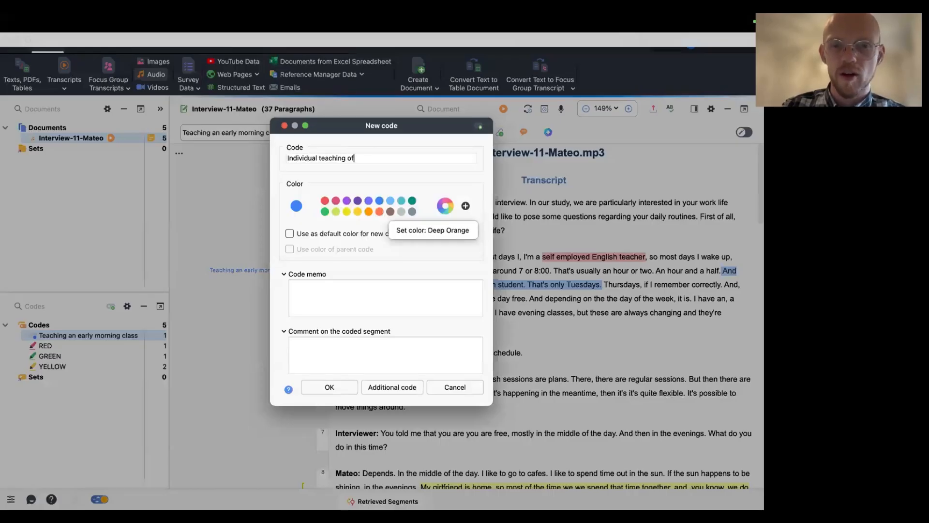
text(students)
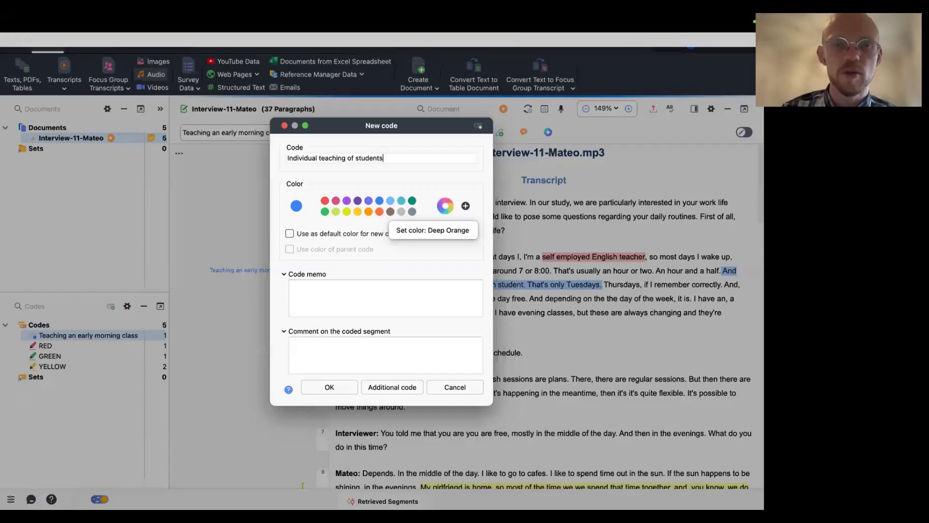
click(413, 200)
click(347, 385)
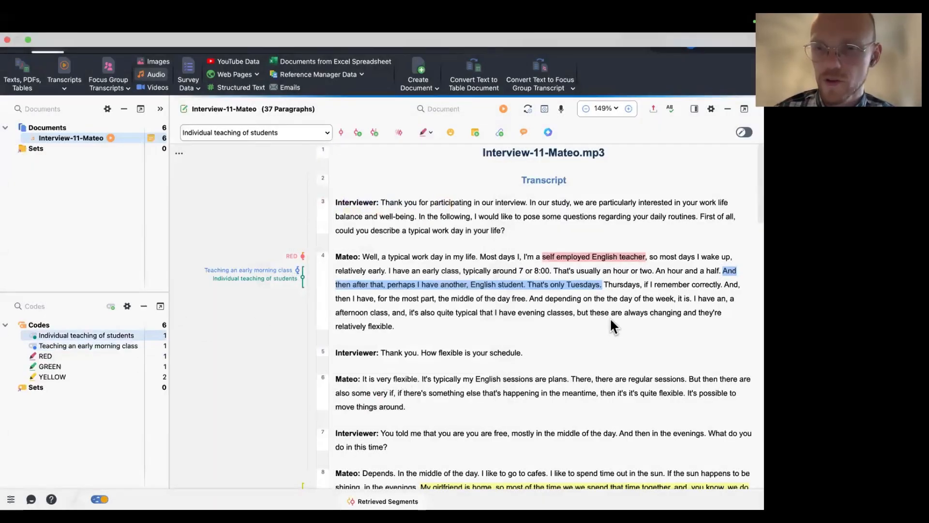
- Assign the existing code "Teaching an early morning class" to the passage from "Thursdays, if I remember correctly" to "the middle of the day free."
scroll(609, 318, down, 1)
drag(604, 279, 735, 294)
drag(515, 314, 528, 292)
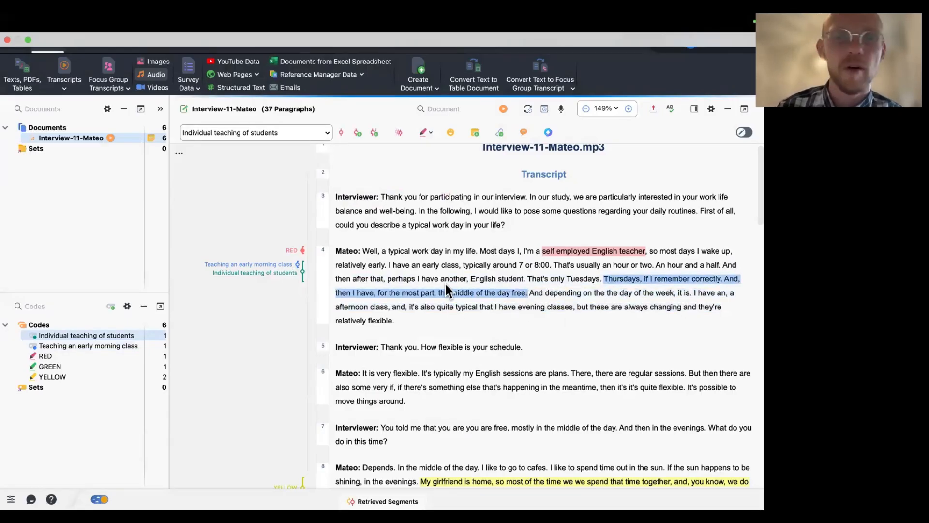
drag(429, 293, 109, 345)
drag(387, 291, 93, 345)
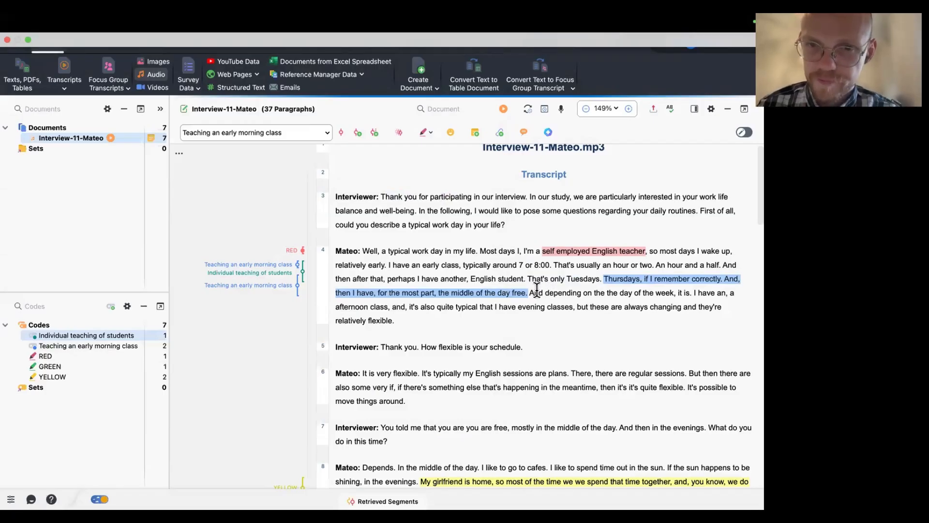
- Code the passage from "And depending on the the day of the week" to "relatively flexible." with a new code, "Teaching afternoon class"
drag(528, 293, 446, 321)
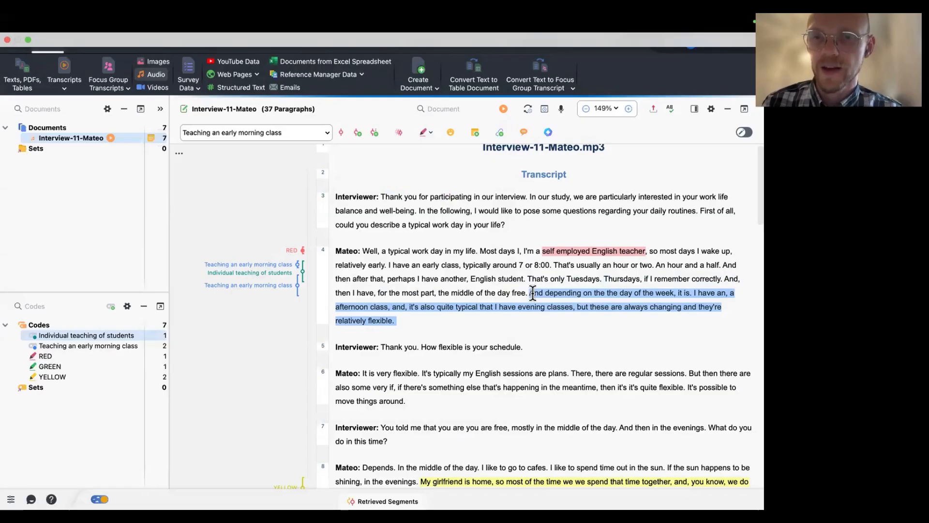
right_click(445, 228)
click(445, 173)
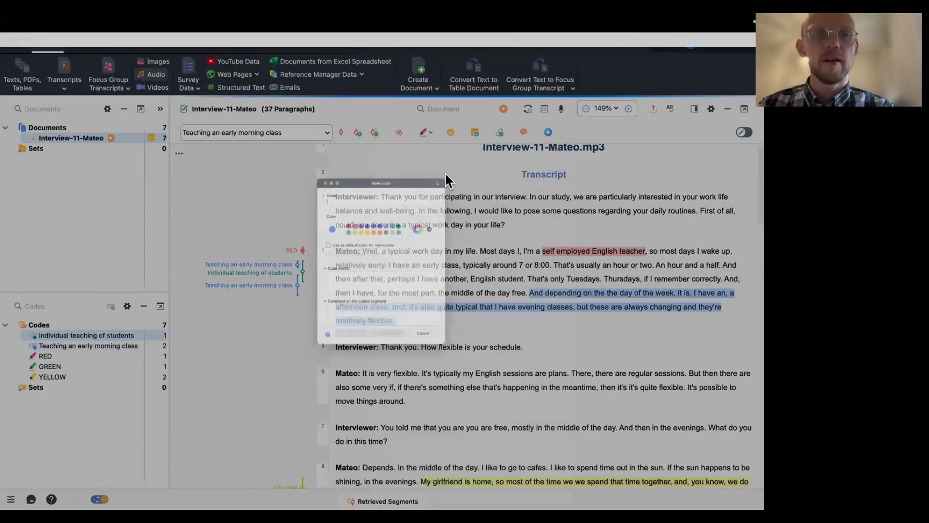
text(Teach)
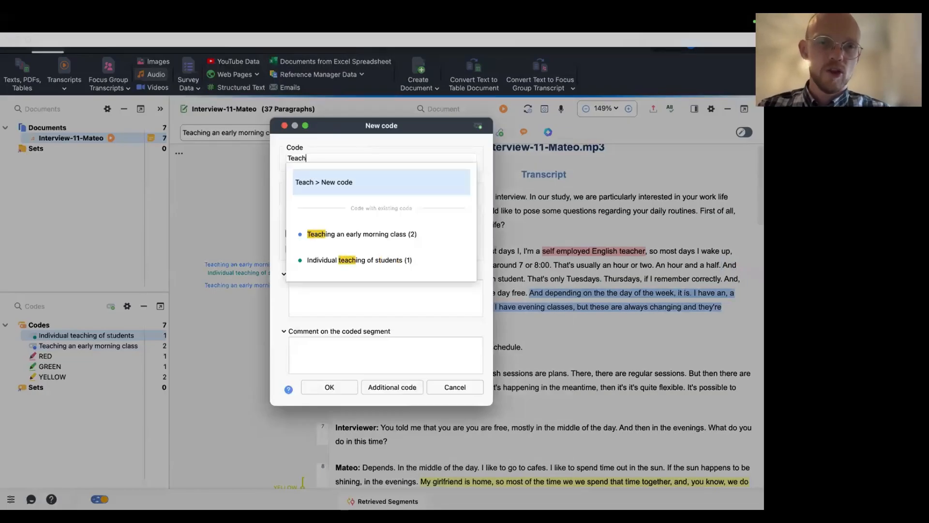
text(ing afternoon class)
key(Return)
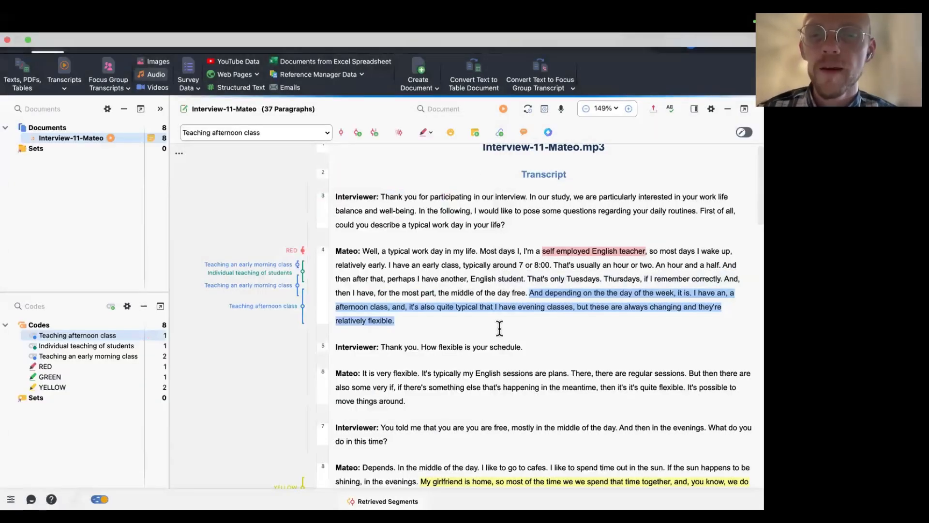
- Code the answer in paragraph 6, from "It is very flexible" to "move things around.", with a new code, "Flexibility of the working schedule"
scroll(499, 328, down, 2)
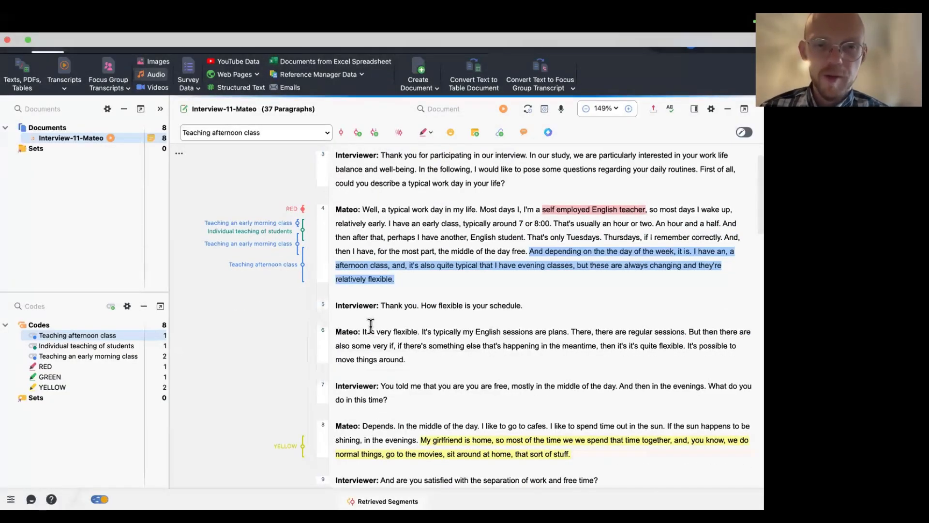
scroll(371, 325, down, 1)
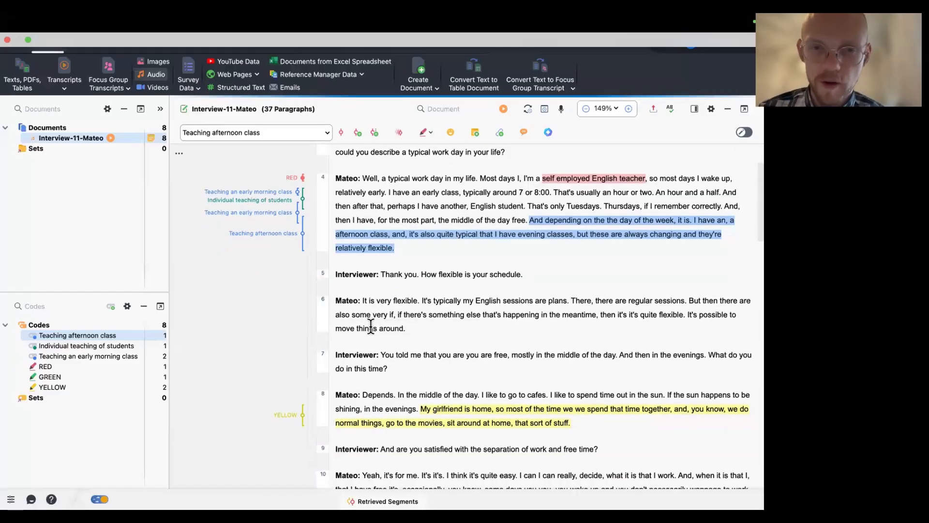
scroll(371, 326, down, 1)
triple_click(331, 279)
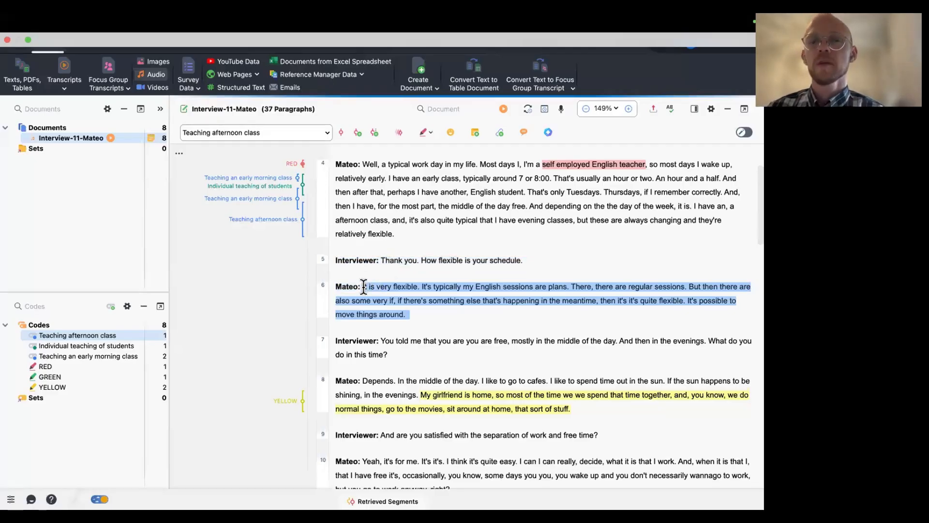
right_click(396, 293)
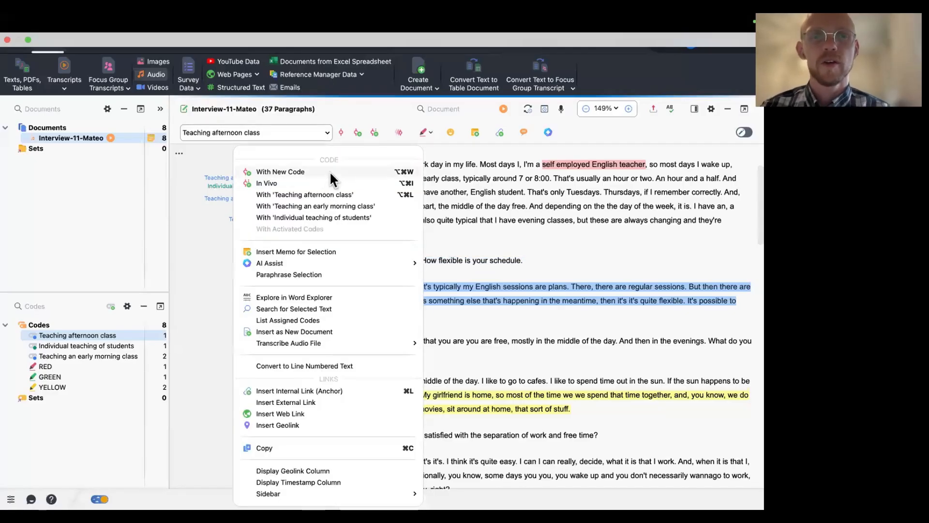
click(329, 171)
text(Flexibi)
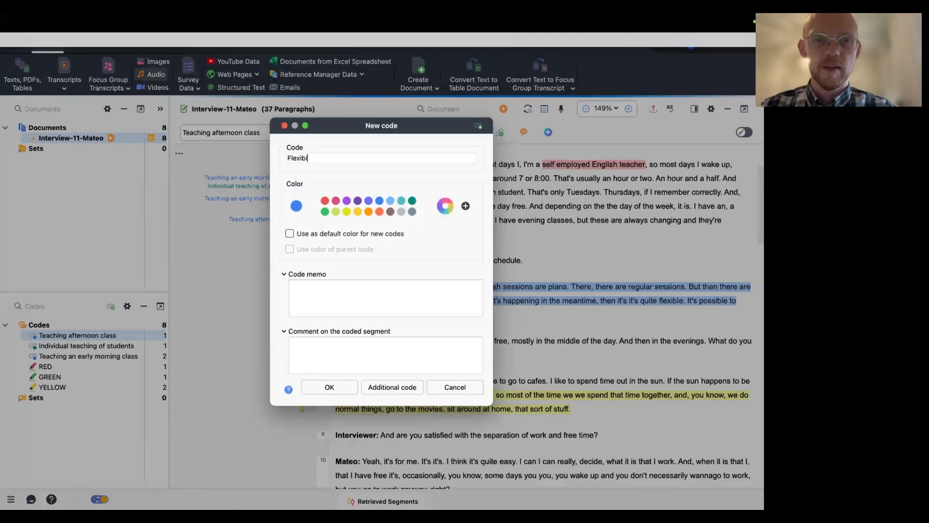
text(lity of the working schedule)
key(Return)
scroll(466, 239, down, 3)
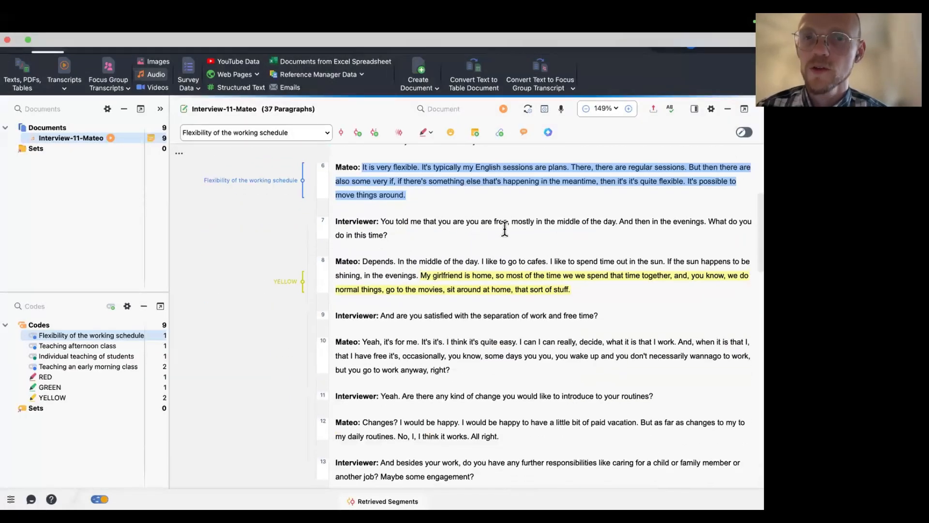
scroll(581, 266, down, 1)
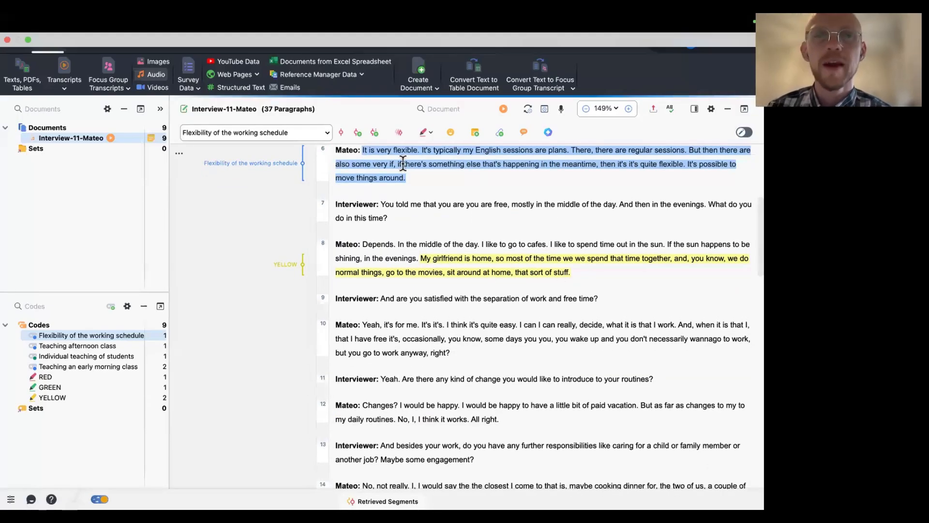
click(653, 108)
key(Escape)
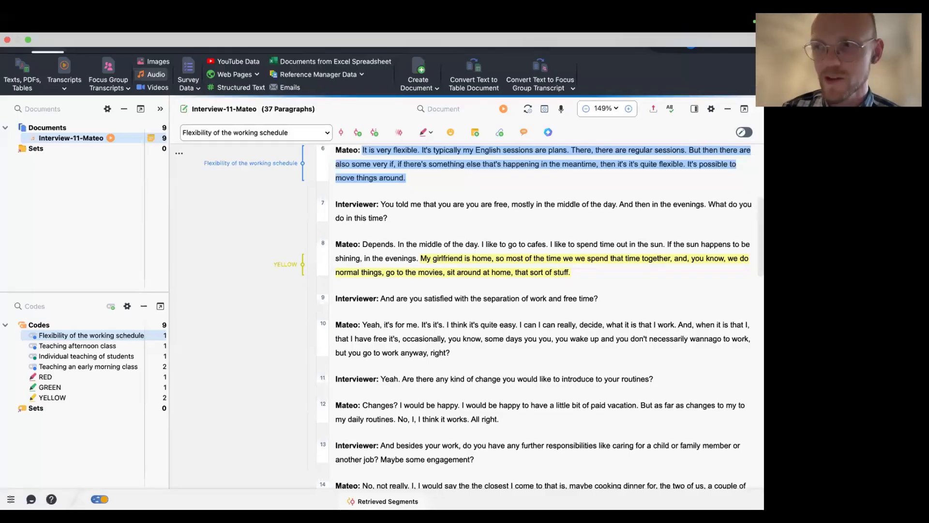
- Code the answer in paragraph 10, from "Yeah, it's for me" to "go to work anyway, right?", with a new code, "Satisfaction with the job"
click(394, 252)
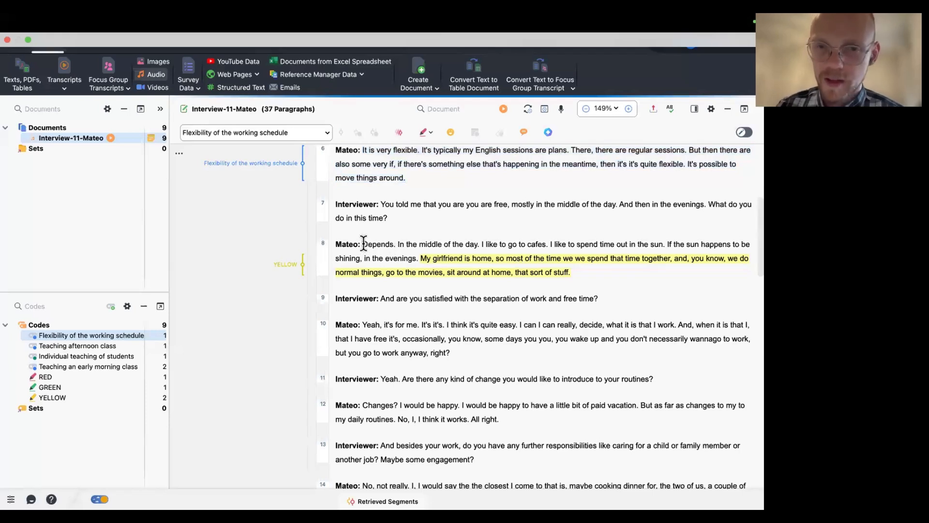
drag(363, 241, 572, 264)
scroll(489, 324, down, 1)
triple_click(490, 324)
right_click(441, 319)
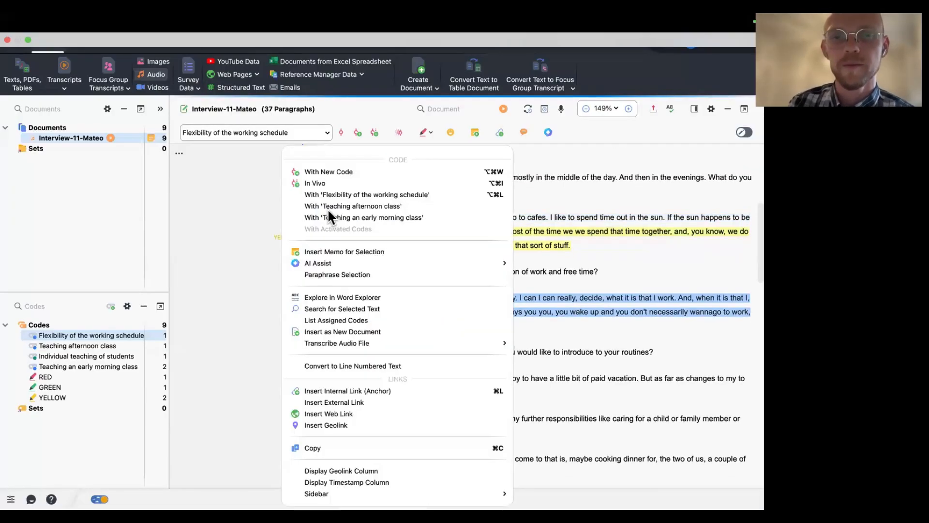
click(357, 171)
text(Satisfaction )
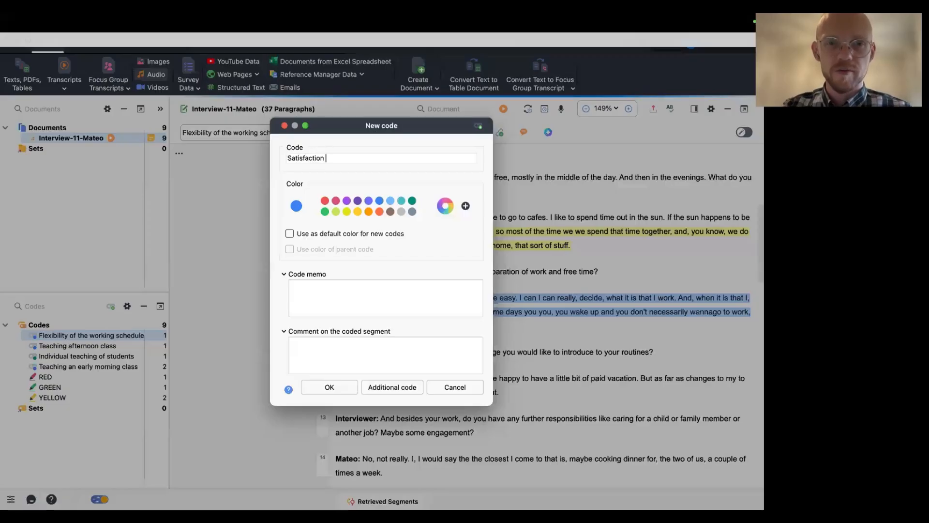
text(with the job)
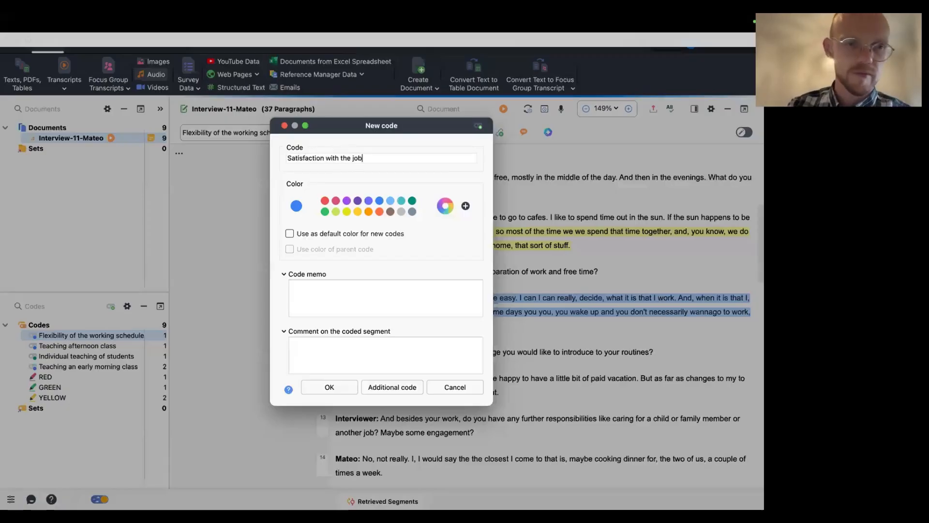
key(Return)
- Read through the transcript from paragraph 11 to the closing questions on well-being and ideal work life balance for further passages to code
scroll(461, 239, down, 2)
scroll(461, 239, down, 3)
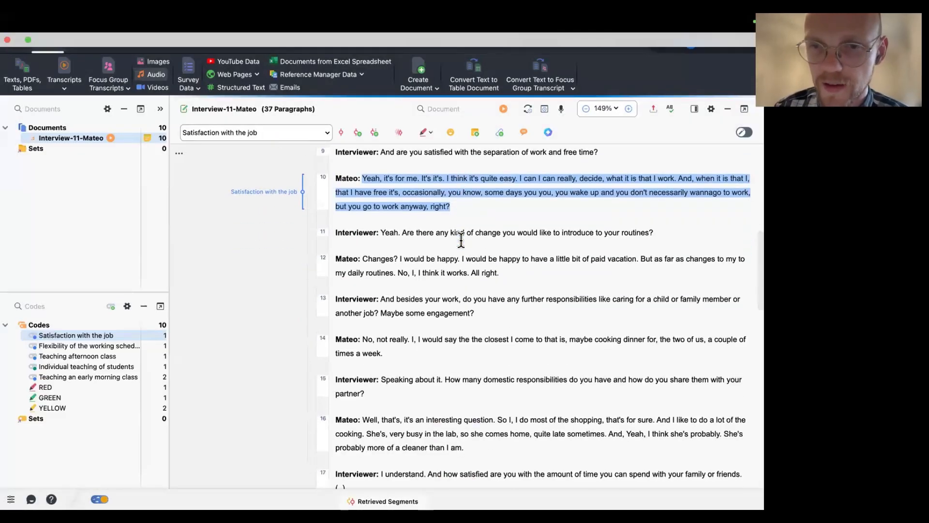
scroll(462, 239, down, 1)
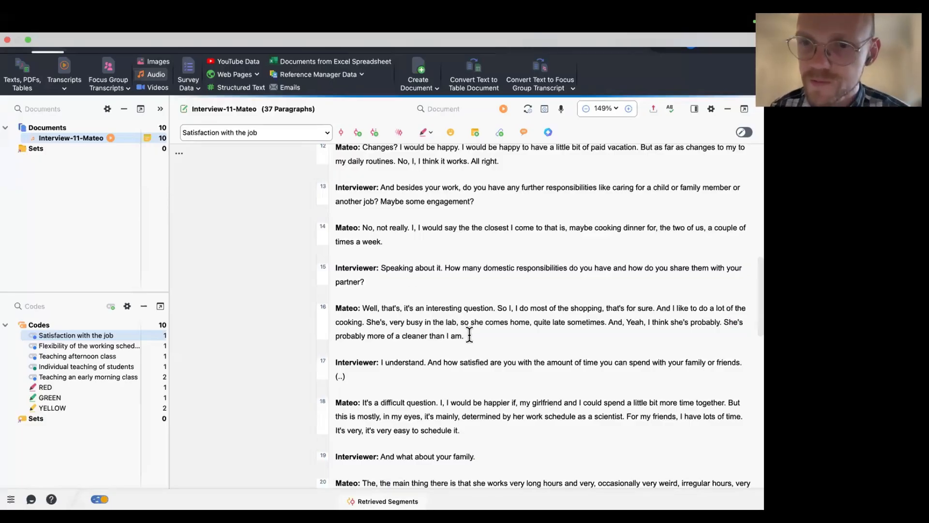
scroll(469, 333, down, 3)
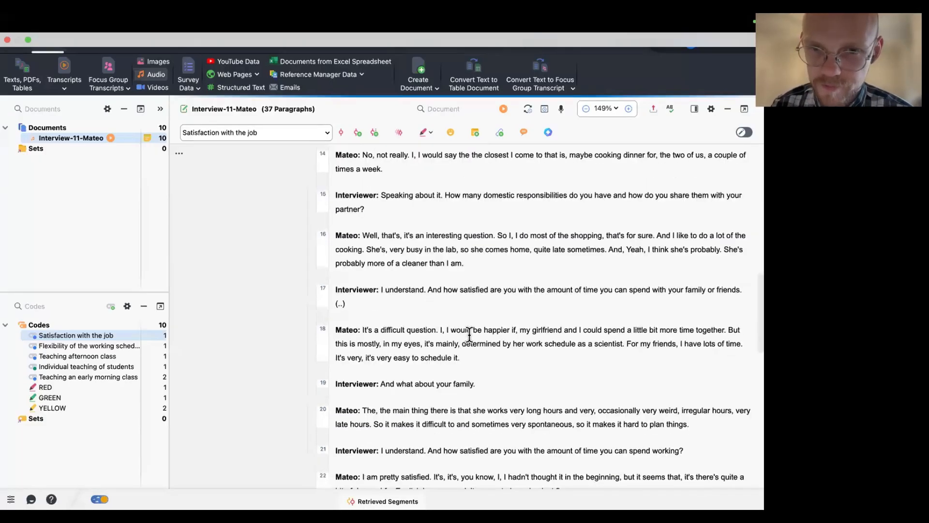
scroll(469, 339, down, 5)
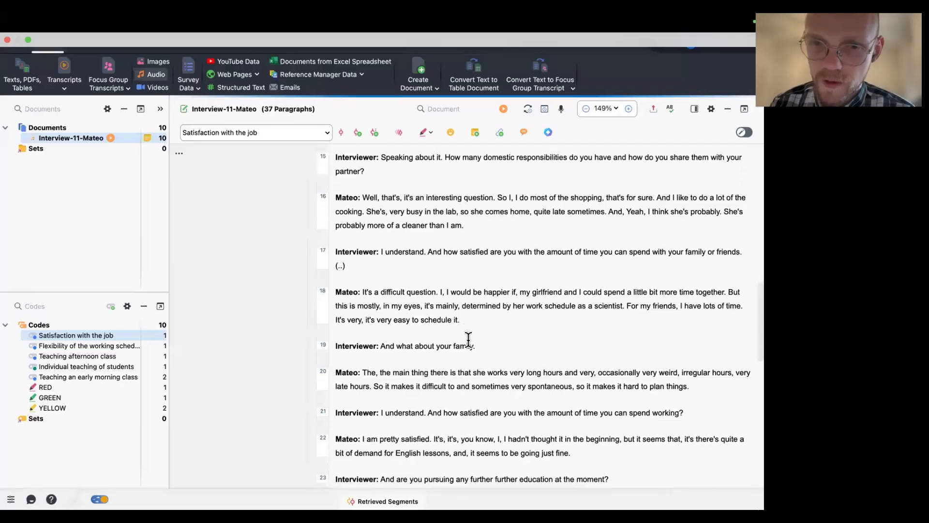
scroll(468, 339, down, 4)
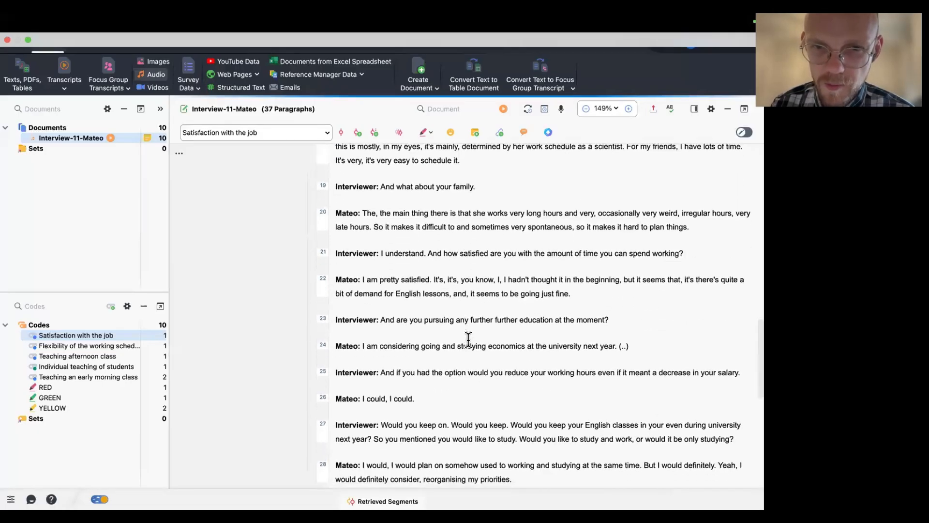
scroll(469, 339, down, 6)
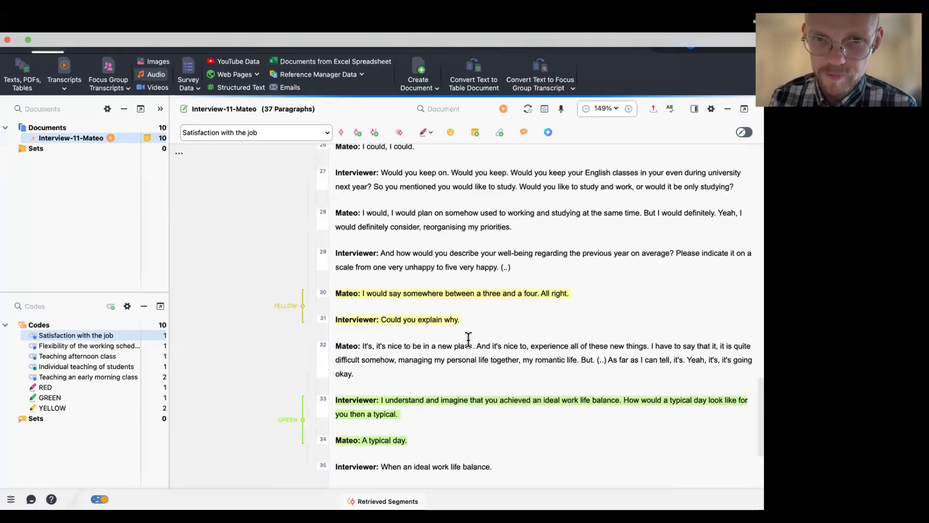
scroll(469, 339, down, 1)
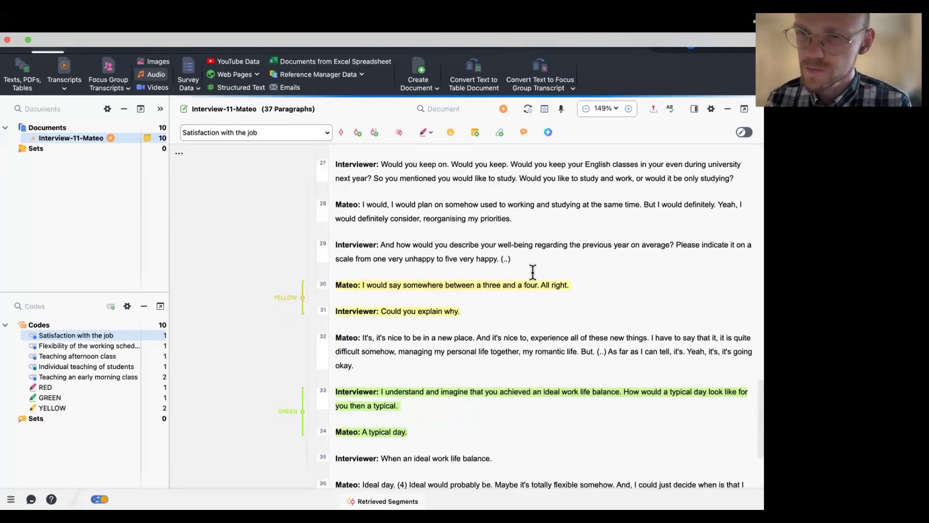
- Select the interviewer's question about changes to routines in paragraph 11 together with the answer in paragraph 12
scroll(518, 291, up, 20)
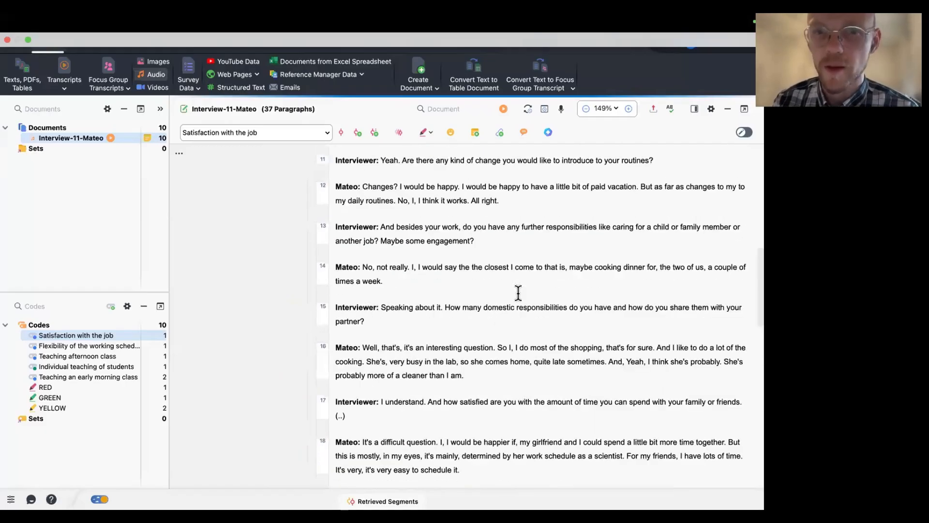
scroll(517, 292, up, 2)
triple_click(499, 237)
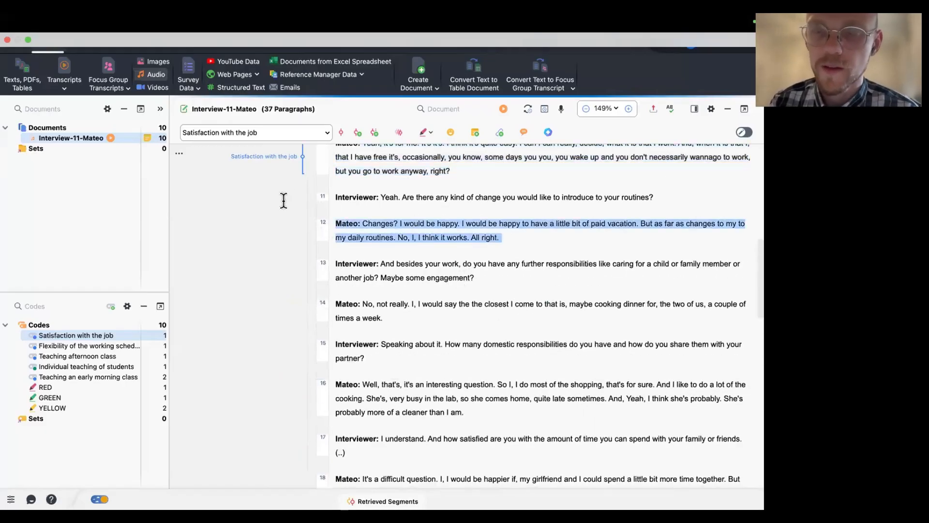
shift+click(290, 193)
scroll(585, 240, up, 1)
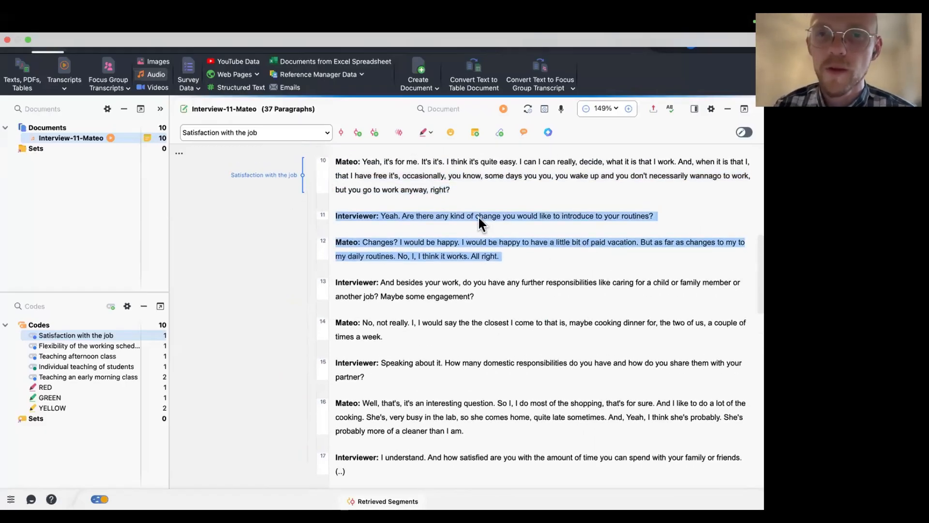
- Code the selected interview paragraphs 11 and 12 with a new code named "Amount of vacations"
right_click(478, 216)
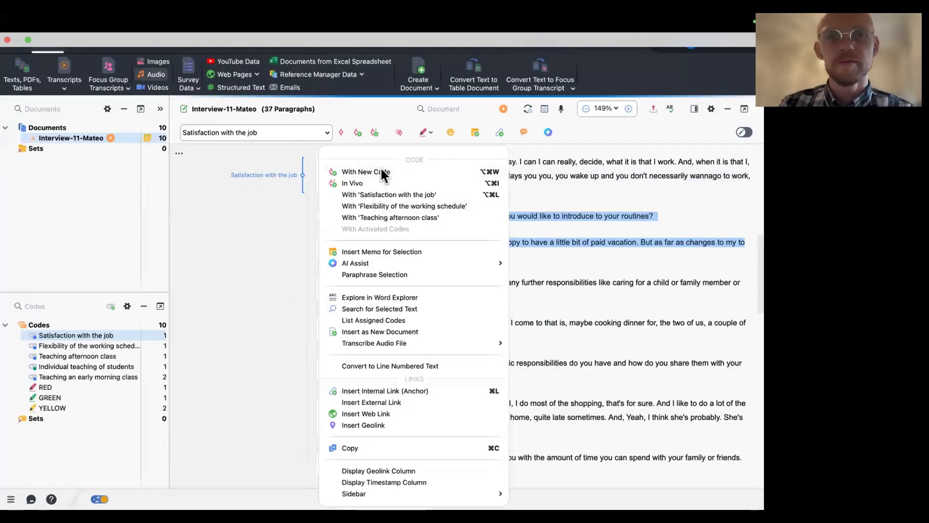
click(381, 171)
text(jo)
key(BackSpace)
key(BackSpace)
text(Amount of vacations)
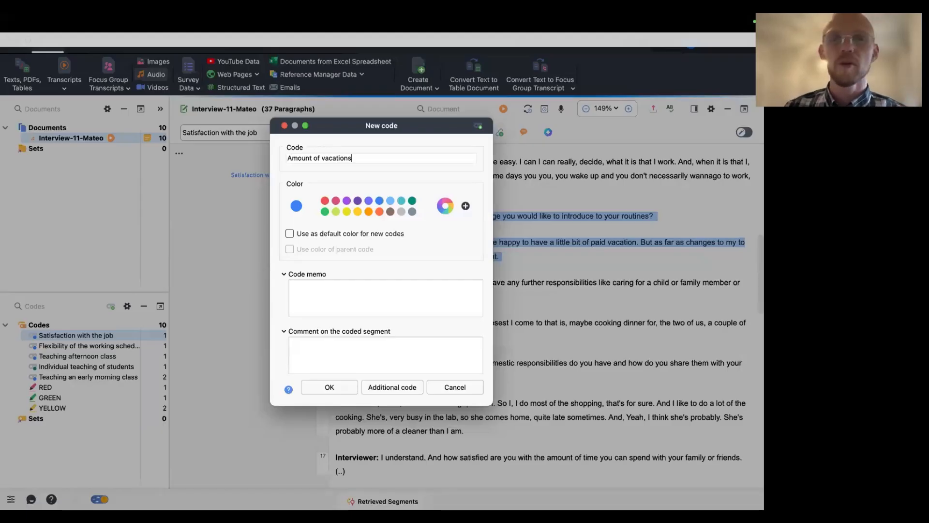
key(Return)
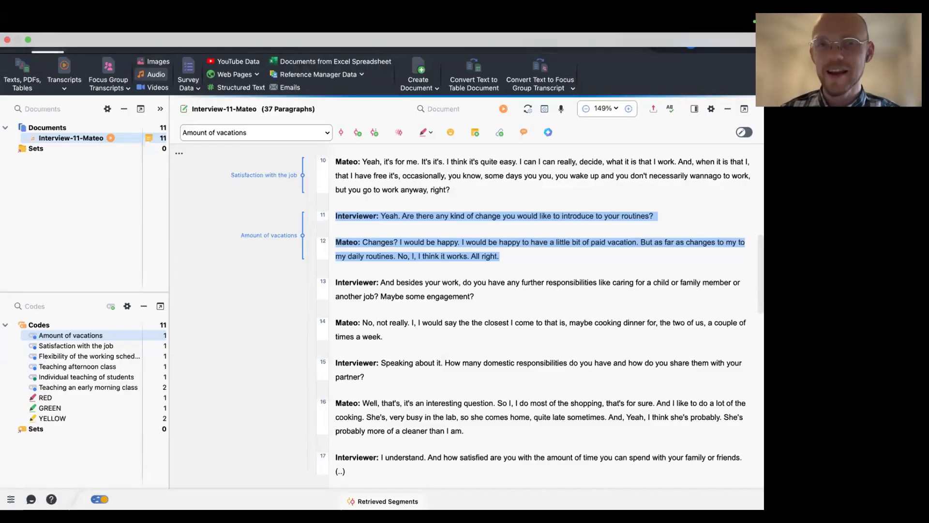
click(547, 132)
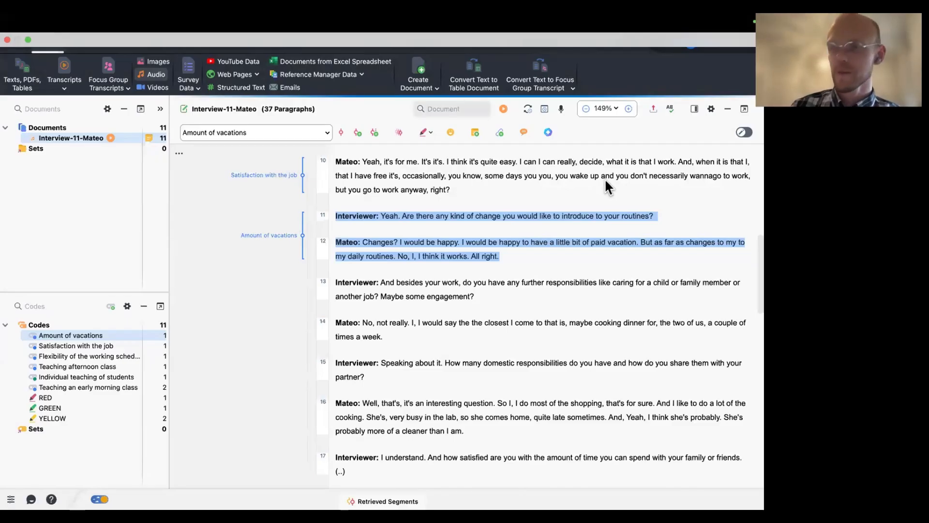
click(4, 275)
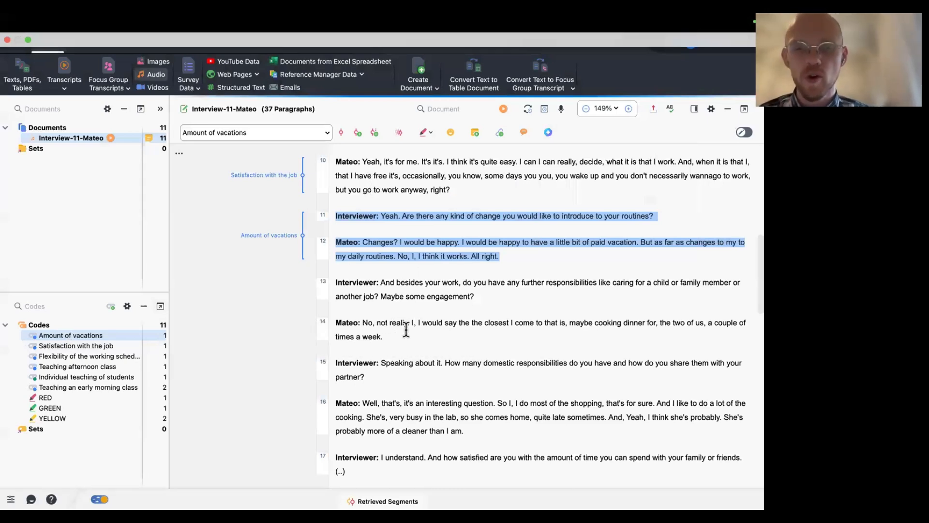
- Assign the existing code "Amount of vacations" to interview paragraphs 13 and 14
drag(386, 343, 332, 281)
drag(442, 280, 103, 335)
scroll(235, 443, down, 2)
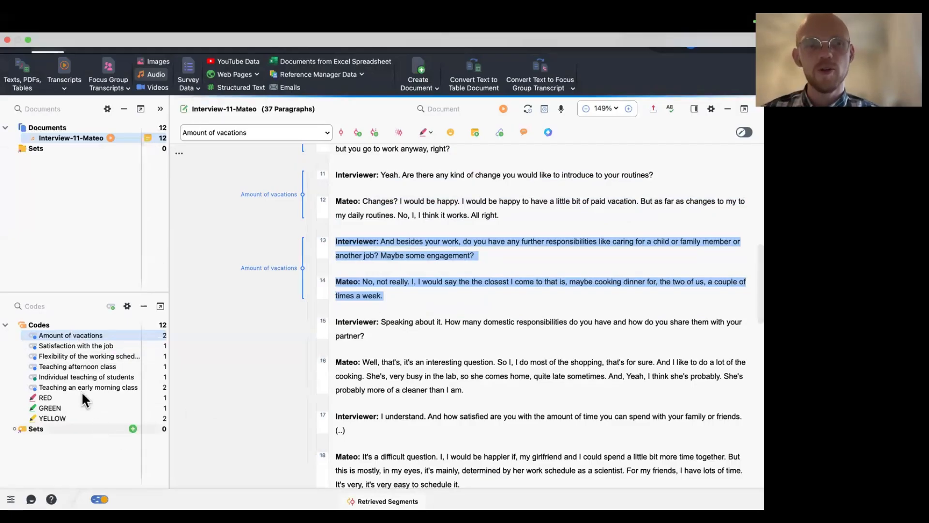
- Create a new top-level code named "Work day tasks" in the code system
click(76, 323)
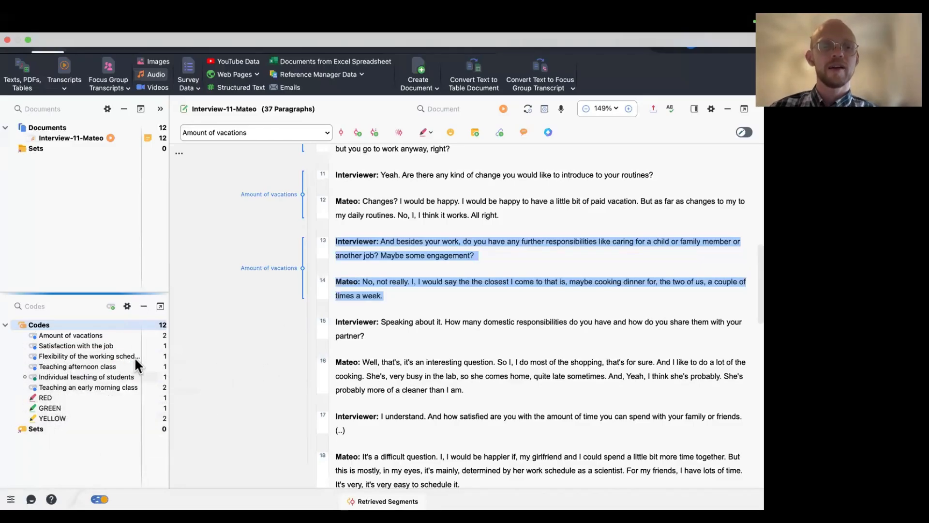
click(132, 324)
text(Typical)
key(BackSpace)
key(BackSpace)
key(BackSpace)
key(BackSpace)
key(BackSpace)
key(BackSpace)
key(BackSpace)
key(BackSpace)
text(Work day tasks)
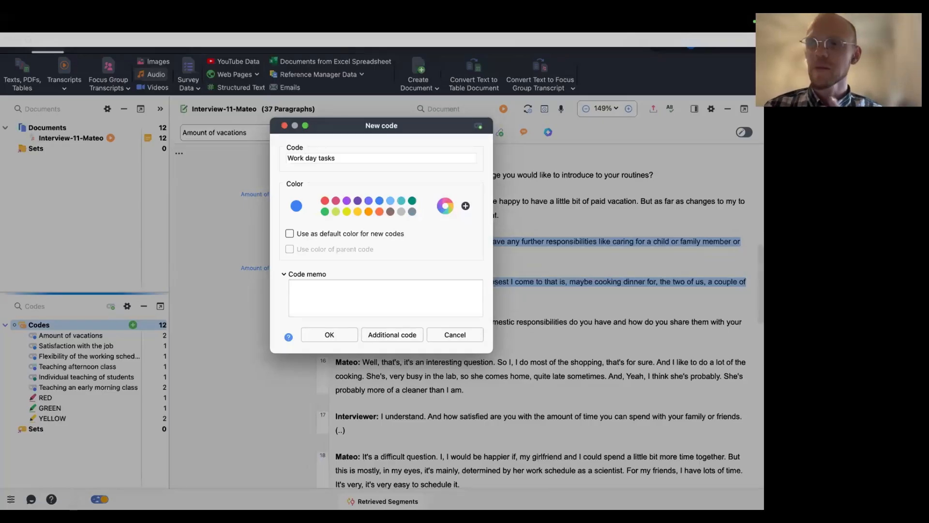
click(335, 333)
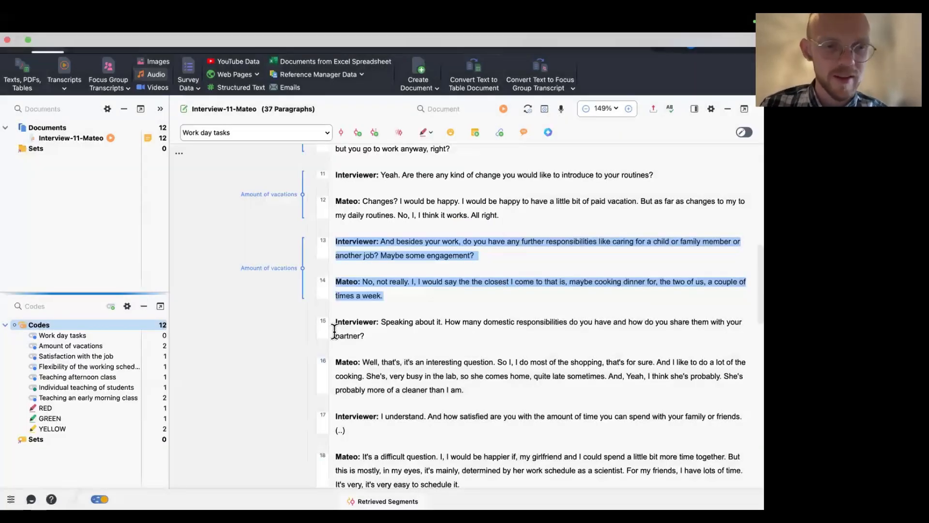
- Make "Teaching an early morning class", "Individual teaching of students" and "Teaching afternoon class" subcodes of "Work day tasks"
click(79, 378)
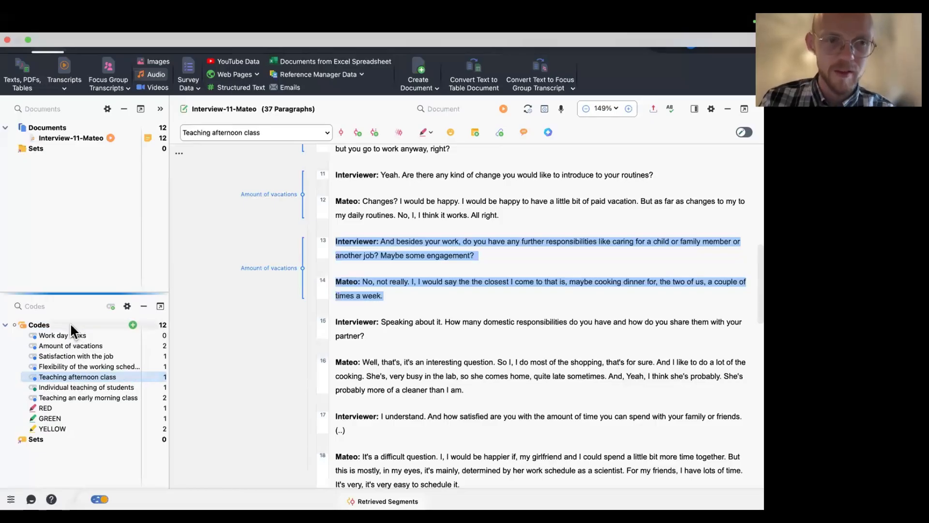
click(130, 324)
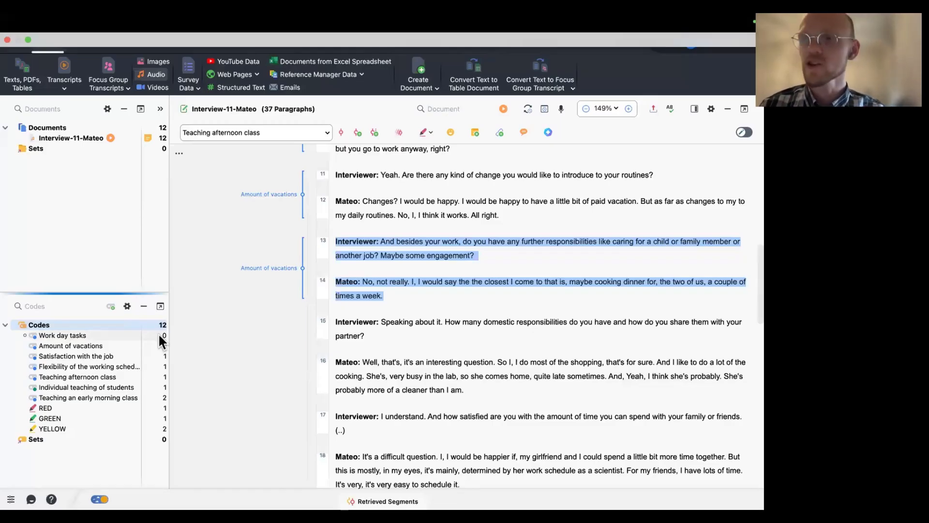
click(99, 335)
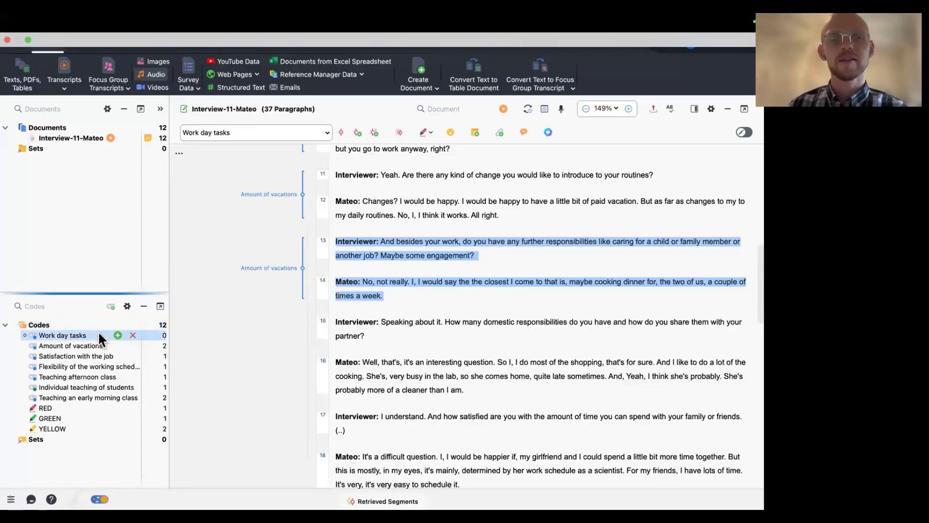
click(73, 397)
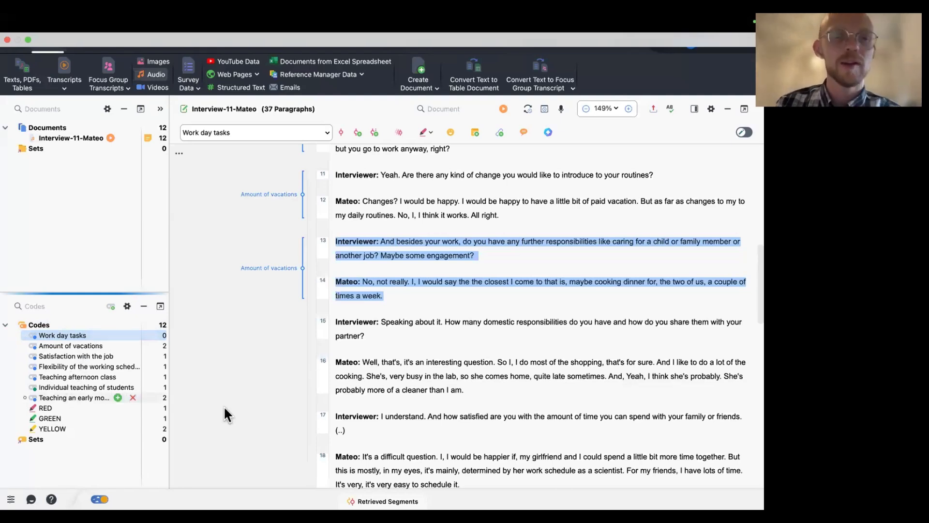
drag(85, 396, 70, 335)
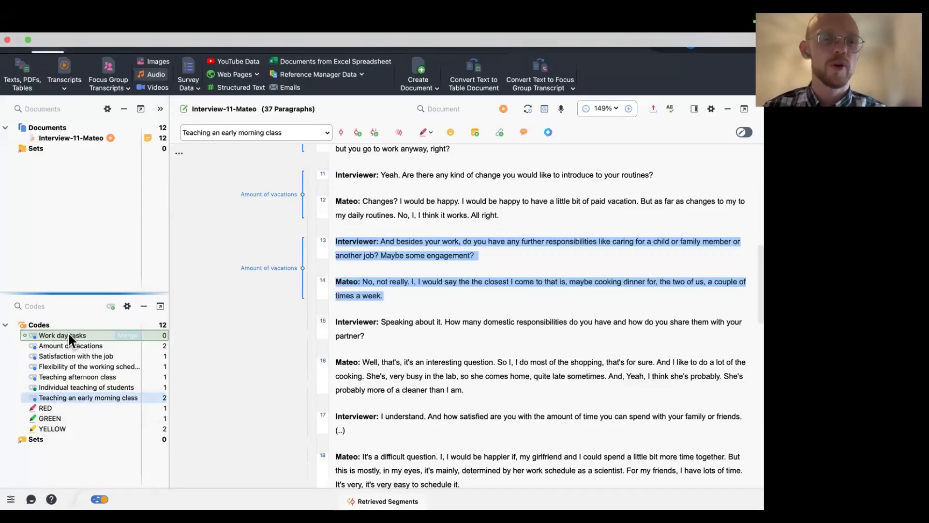
drag(68, 332, 69, 332)
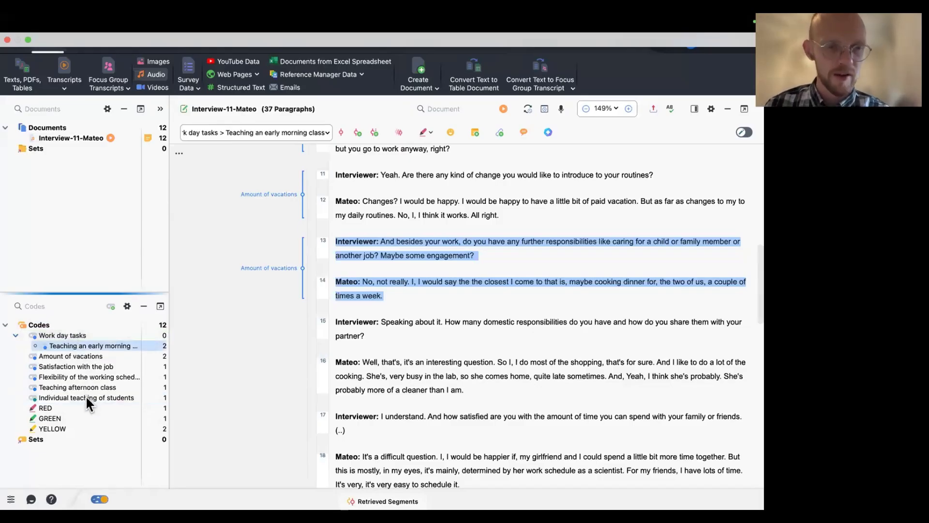
drag(85, 395, 70, 332)
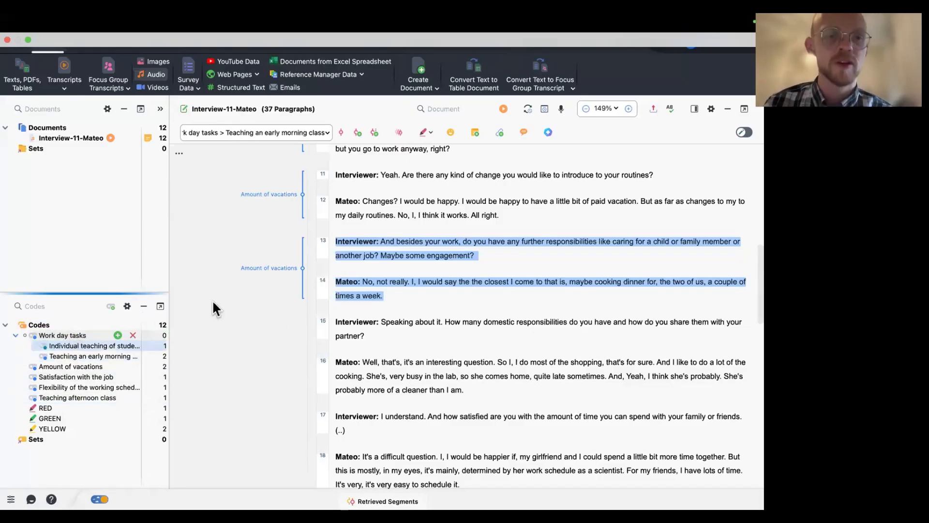
drag(97, 396, 50, 336)
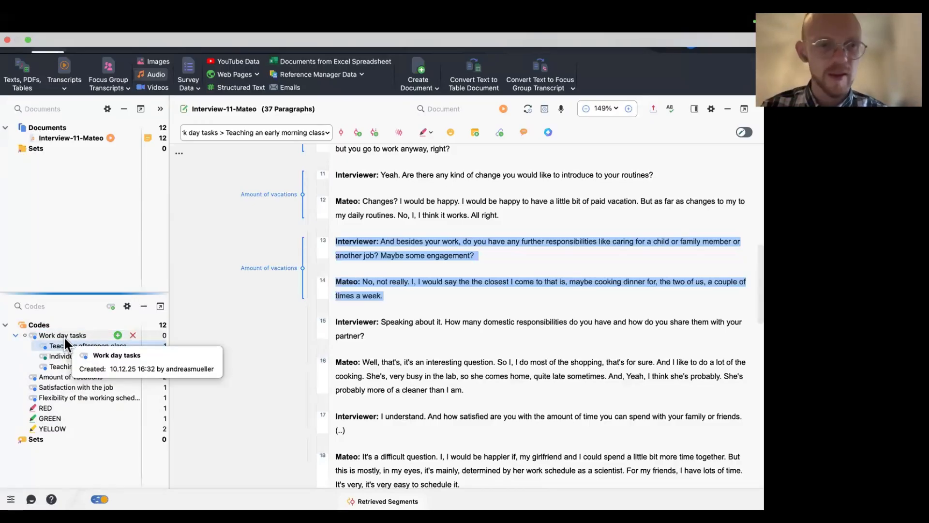
- Create another top-level code named "Characteristics of the job" in the code system
click(97, 324)
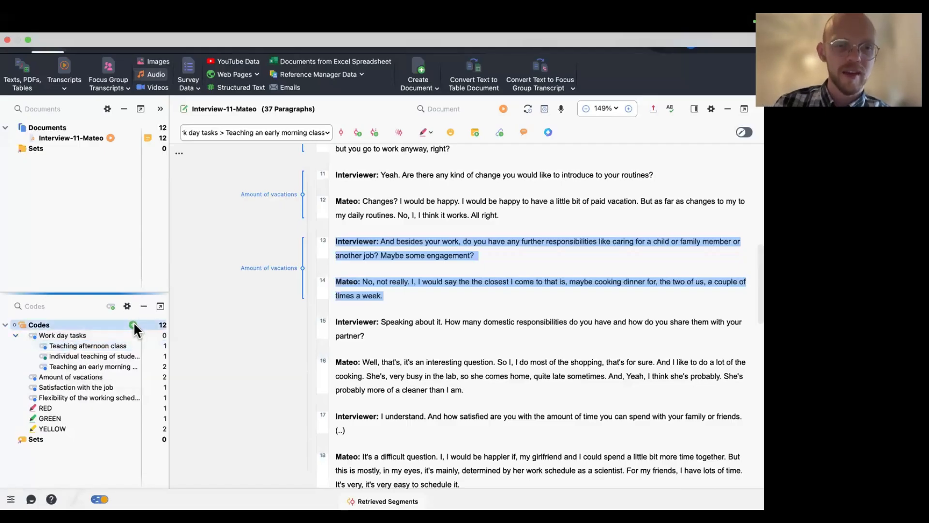
click(133, 324)
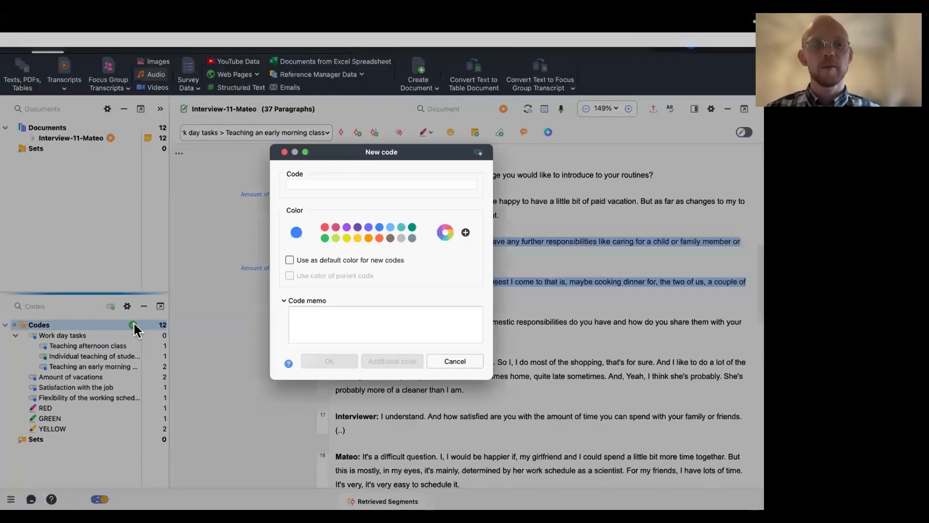
text(Cha)
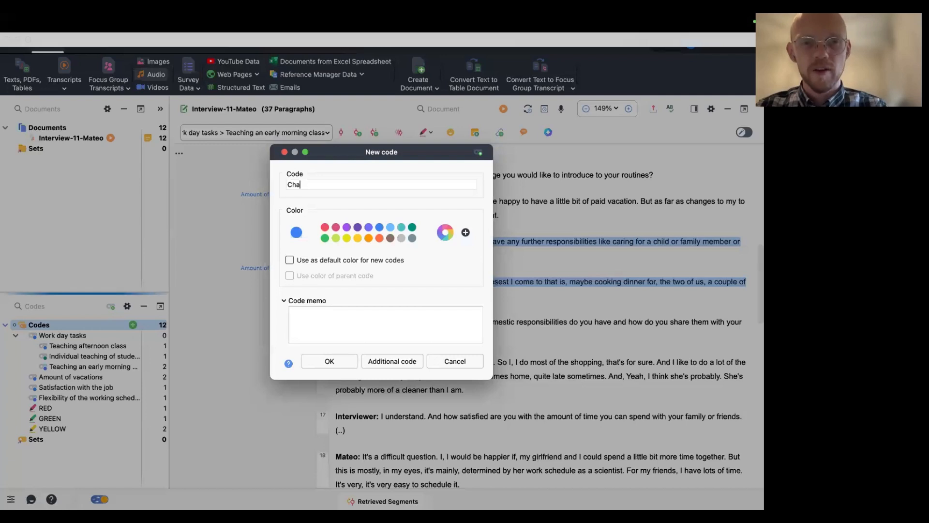
text(racteristics of the job)
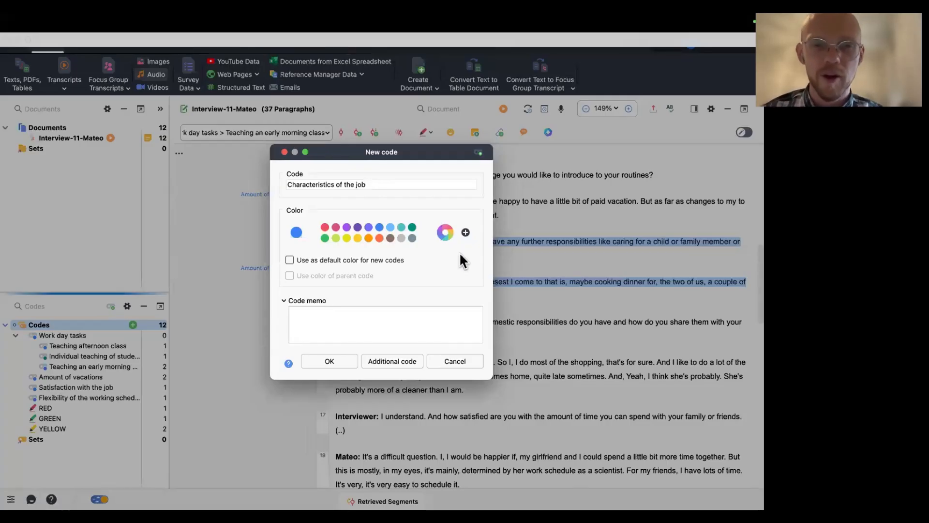
click(329, 361)
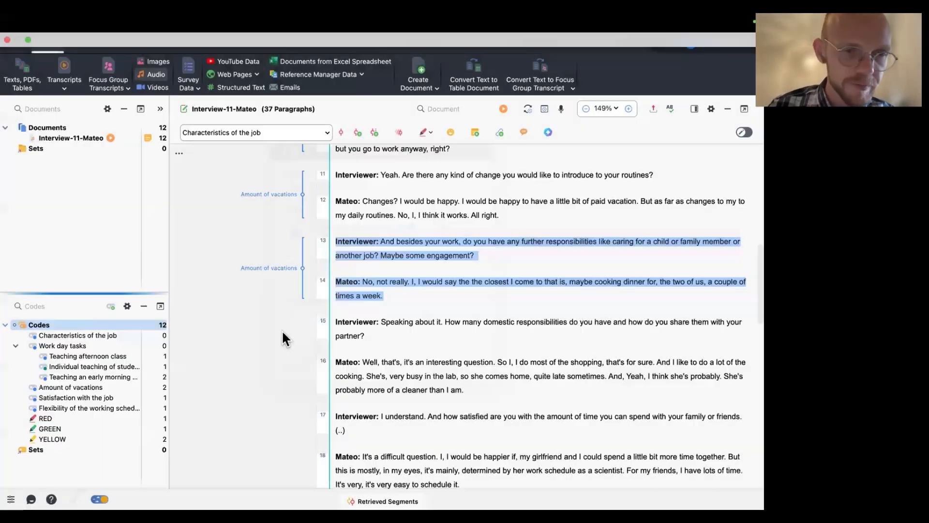
- Make the codes for amount of vacations, job satisfaction and working schedule flexibility subcodes of "Characteristics of the job"
click(79, 387)
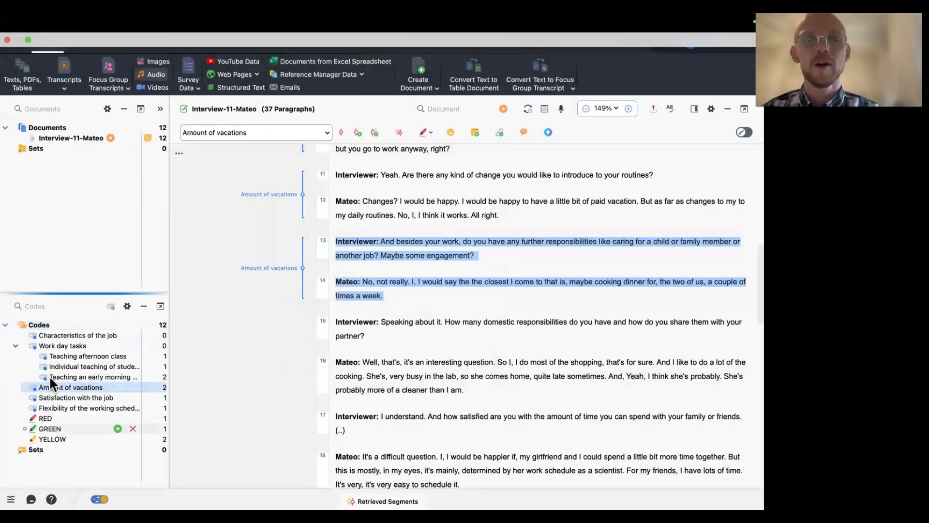
drag(64, 384, 85, 334)
click(100, 396)
drag(87, 369, 100, 330)
click(125, 409)
drag(85, 407, 81, 335)
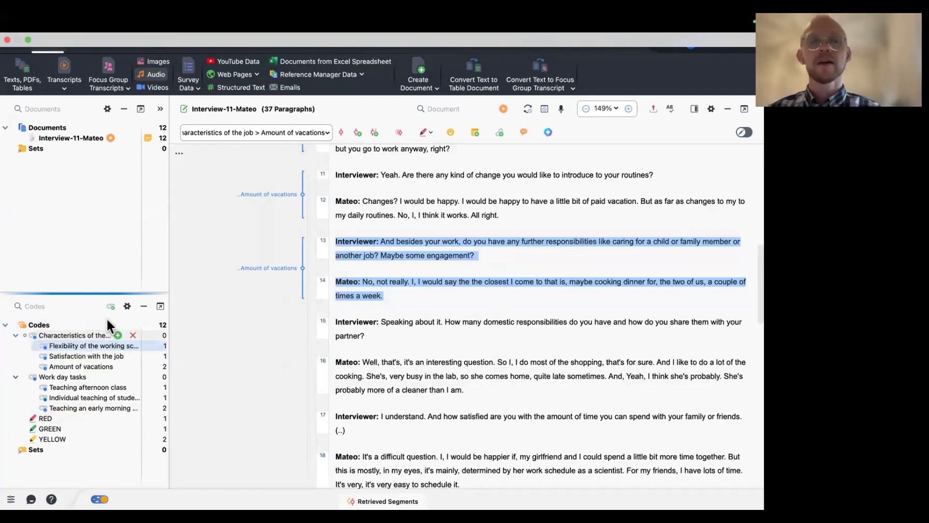
- Change the color of "Characteristics of the job" to pink and apply it to its subcodes
right_click(86, 331)
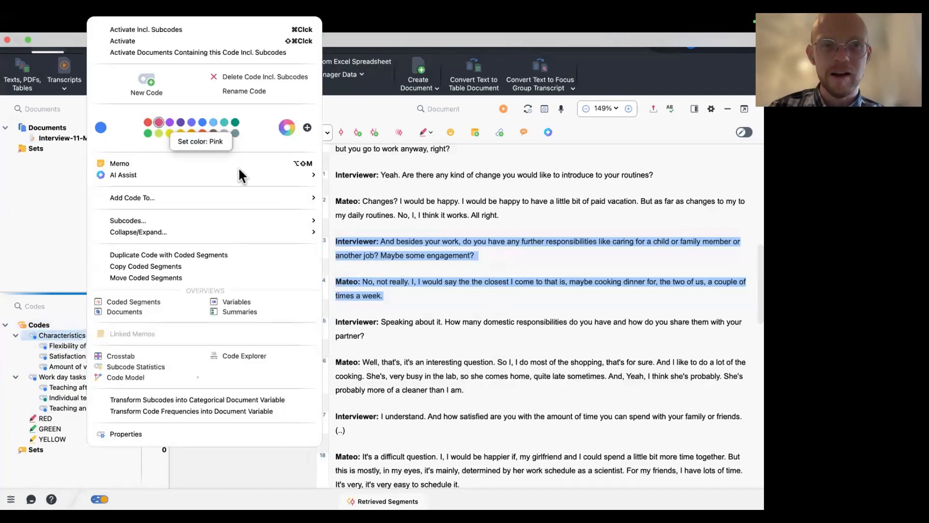
click(169, 122)
click(408, 319)
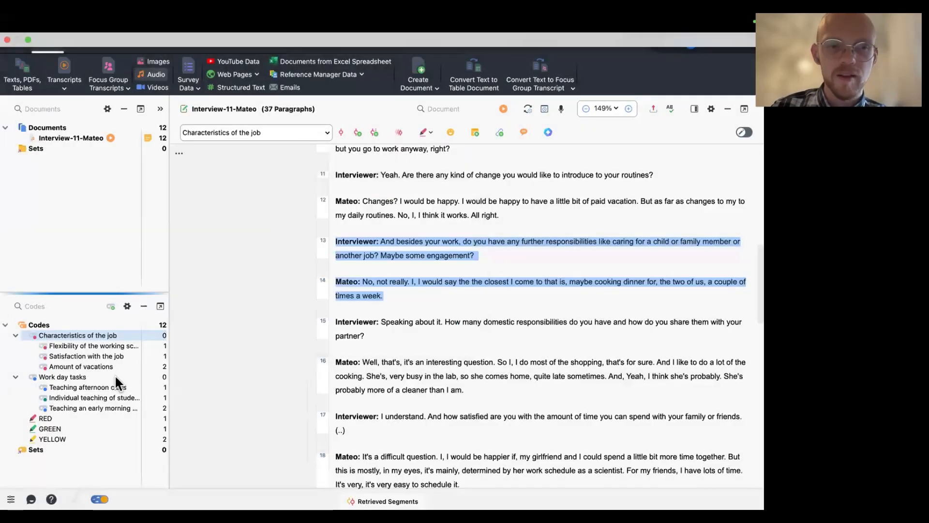
- Set the color of "Work day tasks" to blue and apply it to its subcodes
right_click(78, 376)
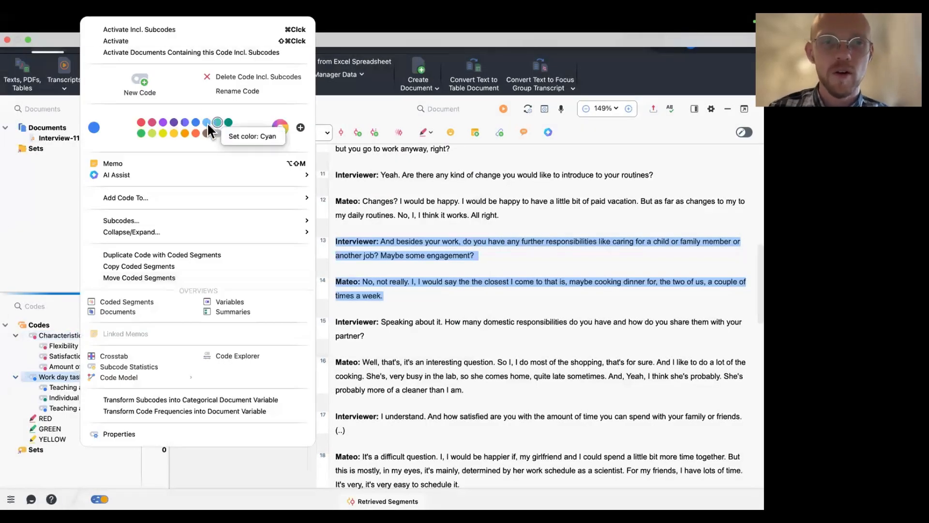
click(198, 122)
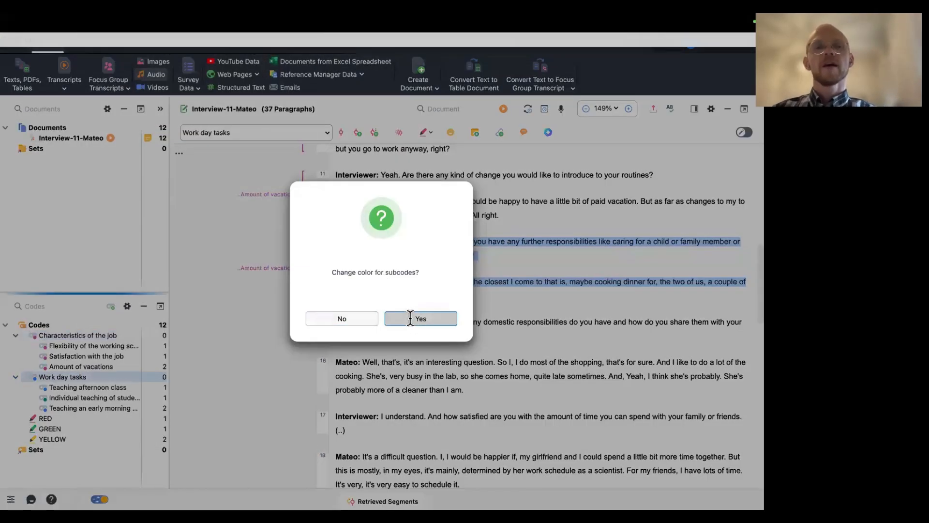
click(410, 317)
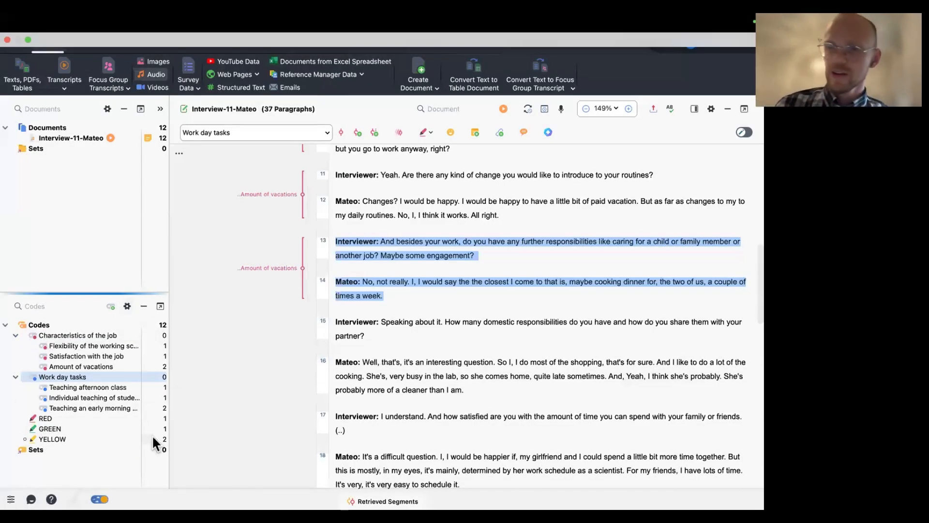
- Collapse and re-expand "Characteristics of the job" and "Work day tasks" to check their aggregated code frequencies
click(15, 335)
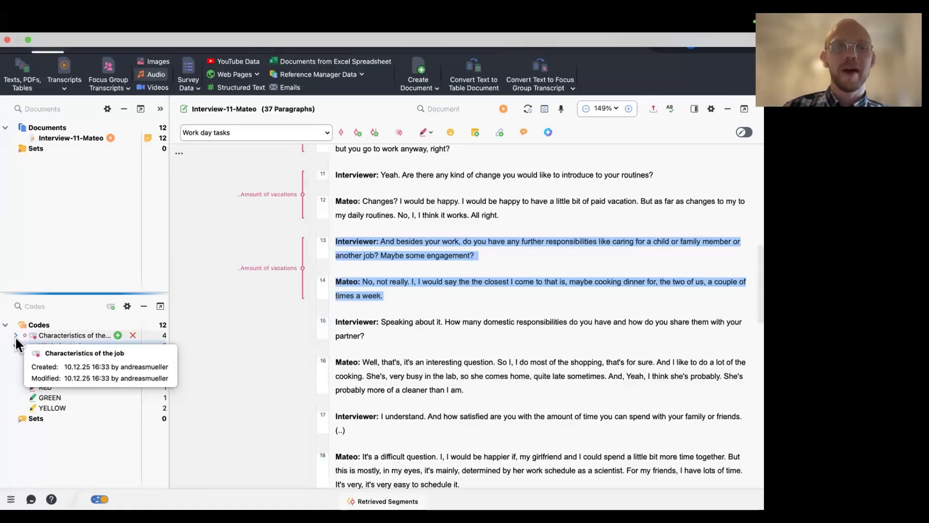
click(16, 336)
click(15, 377)
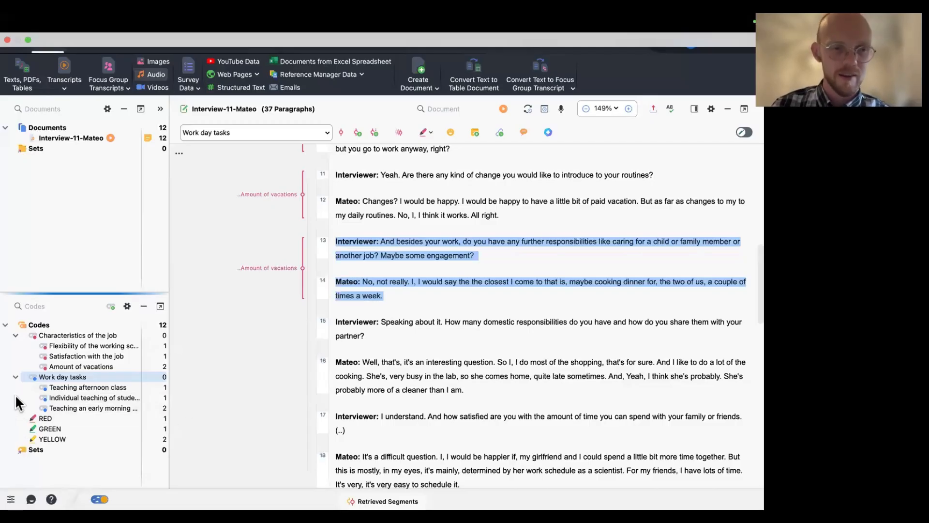
click(16, 376)
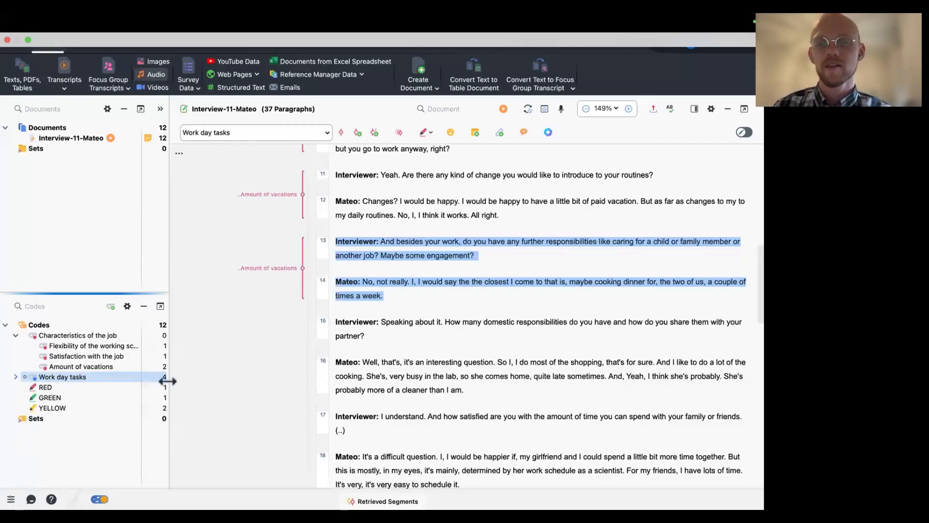
click(16, 377)
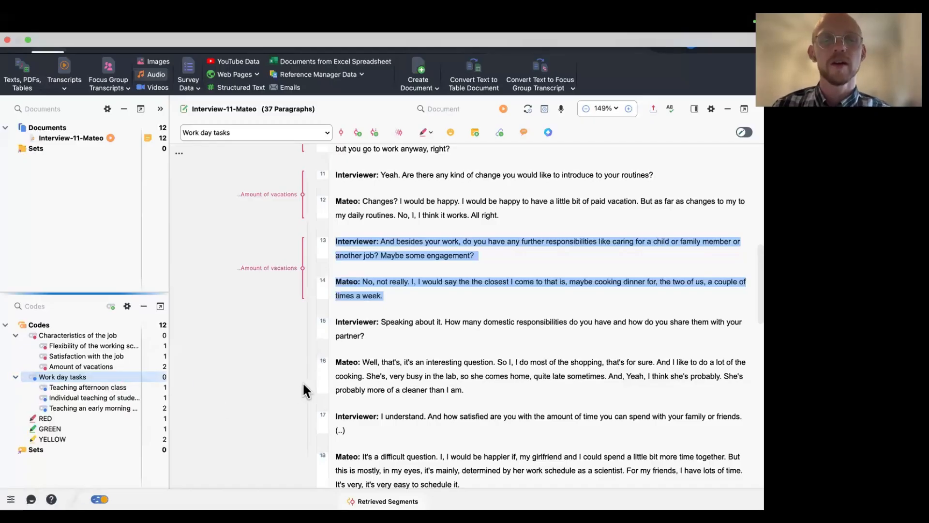
- Move "Satisfaction with the job" under "Work day tasks", and return it as the first subcode of "Characteristics of the job"
click(55, 320)
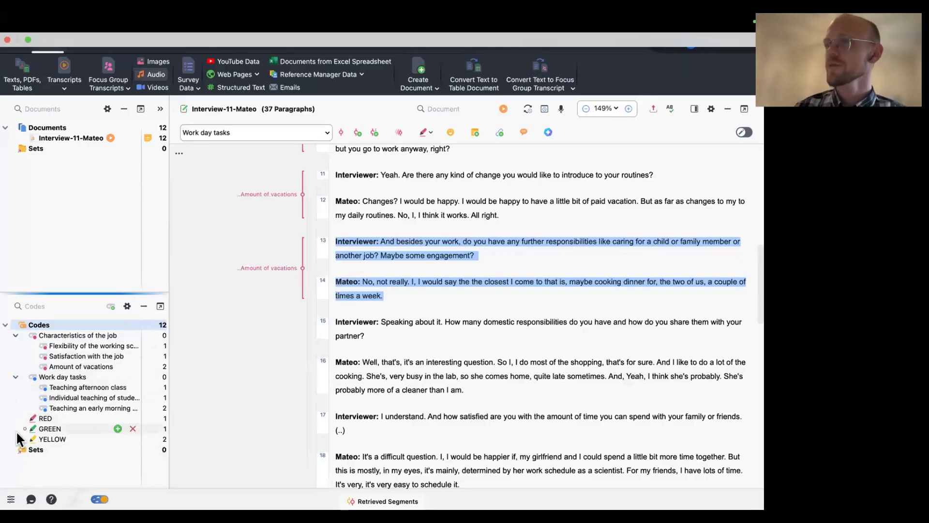
click(70, 355)
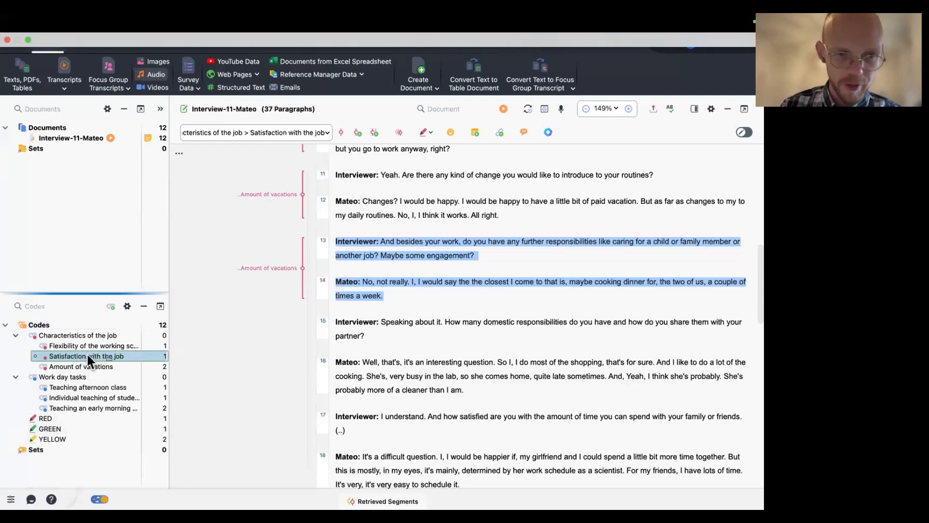
drag(93, 356, 78, 378)
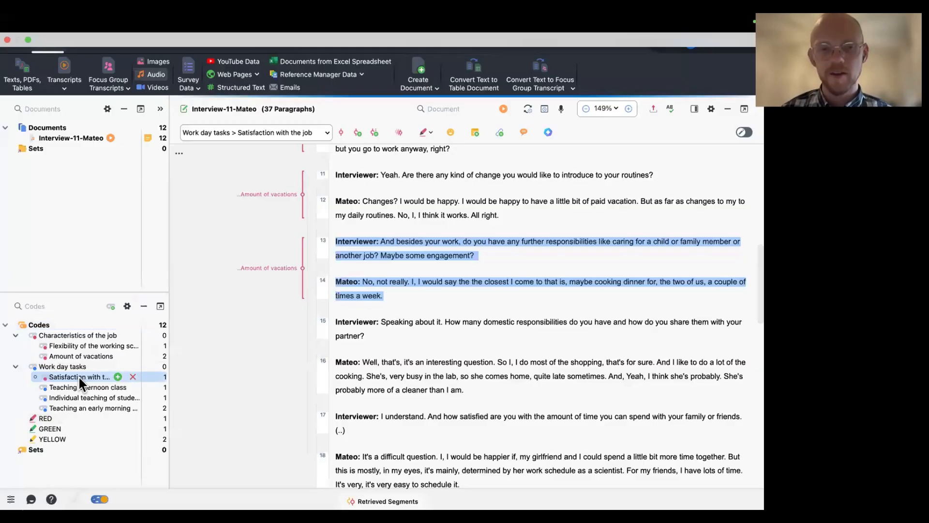
drag(79, 378, 67, 344)
- Code paragraphs 17 and 18 of the interview with "Satisfaction with the job"
scroll(432, 359, down, 1)
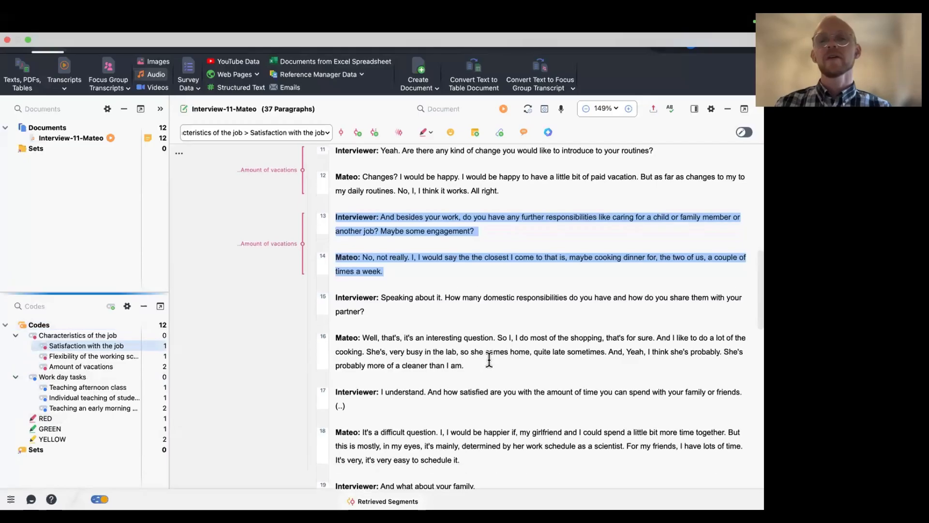
click(367, 352)
triple_click(368, 352)
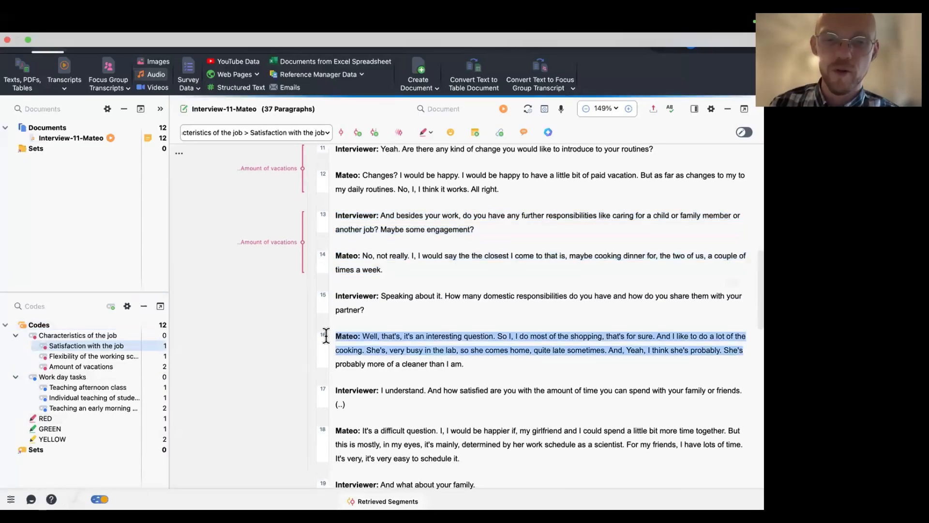
click(446, 385)
scroll(446, 385, down, 1)
drag(468, 429, 91, 344)
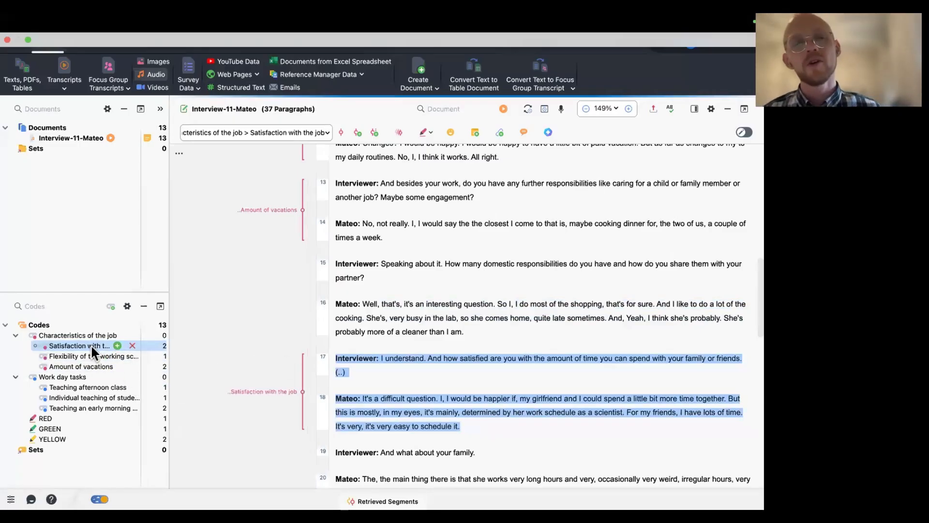
- Delete the "Satisfaction with the job" coding from paragraphs 17 and 18
scroll(527, 264, up, 10)
scroll(526, 264, down, 12)
click(526, 264)
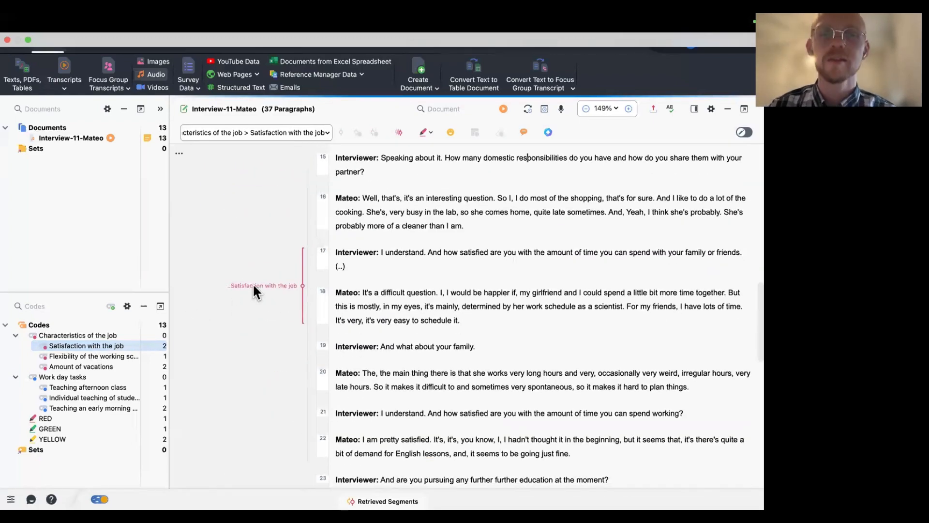
click(253, 285)
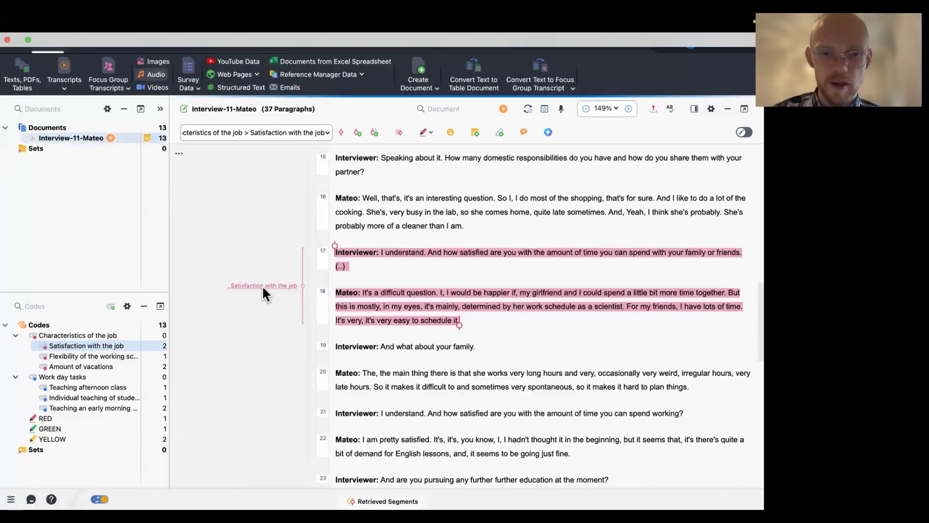
right_click(259, 286)
click(248, 291)
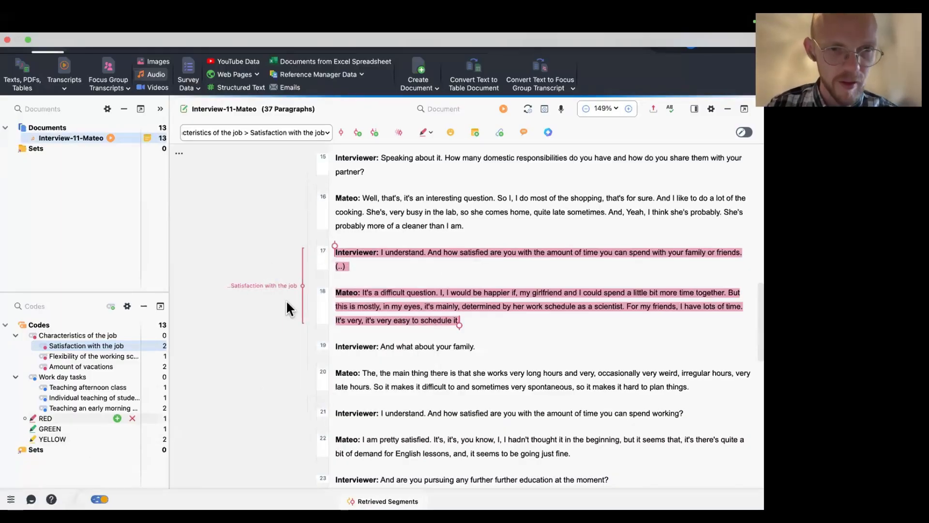
right_click(267, 285)
click(305, 381)
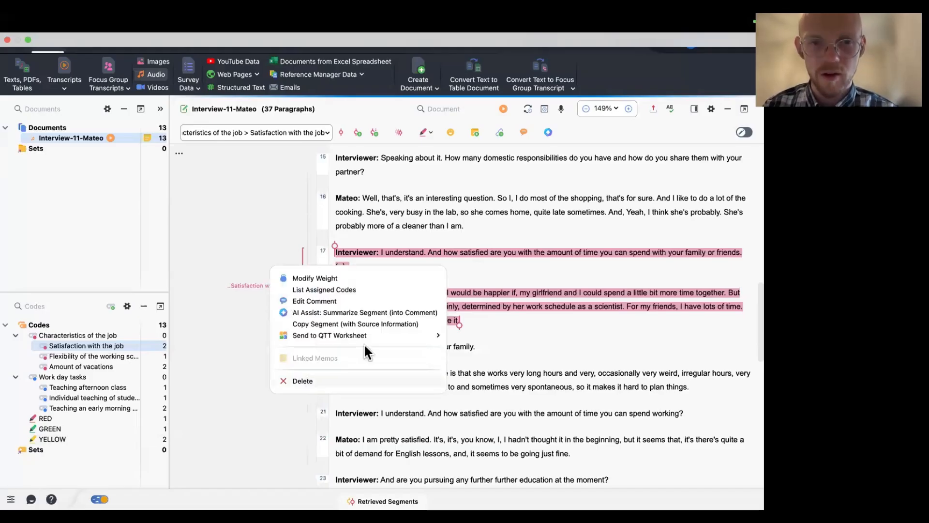
click(420, 320)
- Code paragraphs 17 and 18 of the interview with "Teaching afternoon class"
drag(77, 389, 333, 286)
drag(485, 323, 276, 275)
click(118, 376)
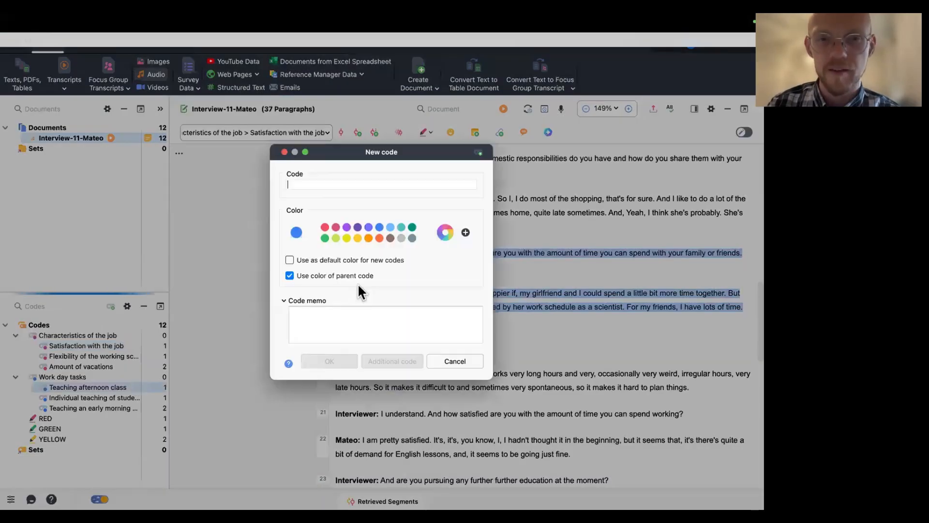
click(439, 359)
drag(81, 391, 384, 290)
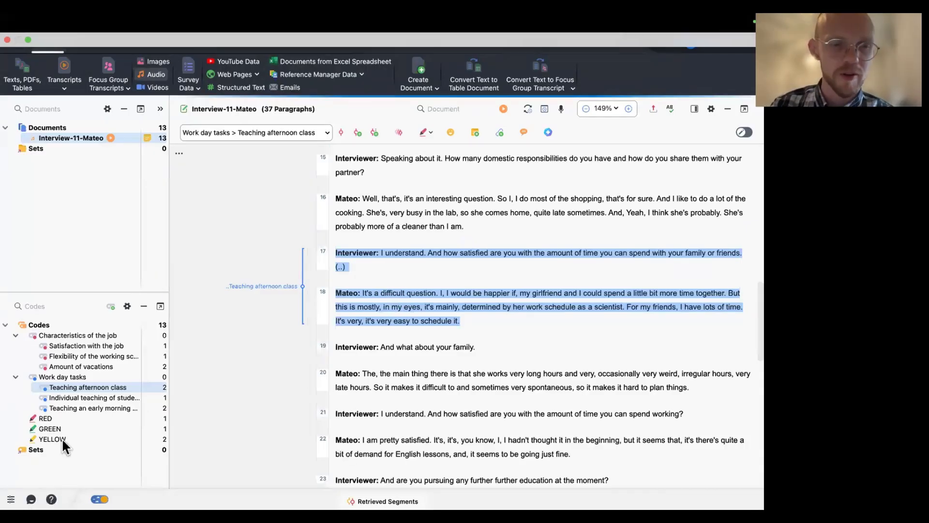
- List the coded segments of "Teaching afternoon class" and look at each segment in the transcript
mouse_move(71, 389)
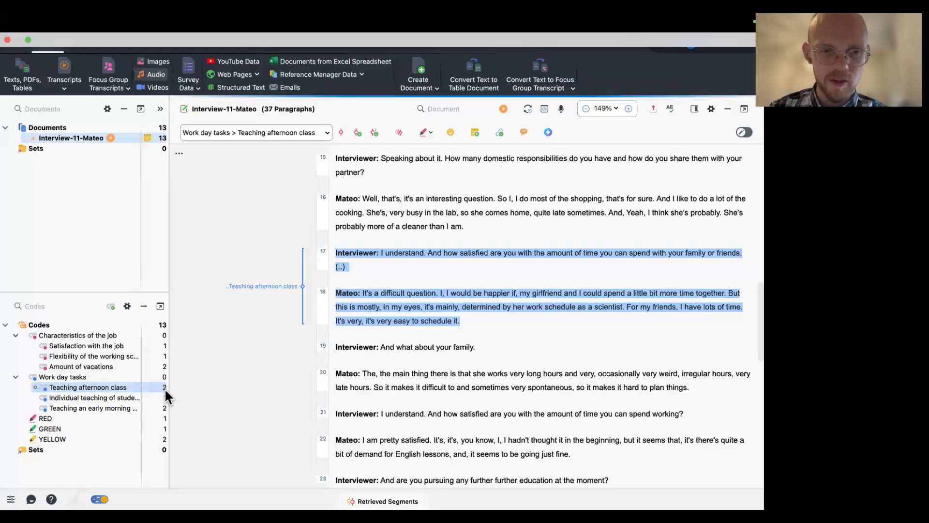
double_click(57, 384)
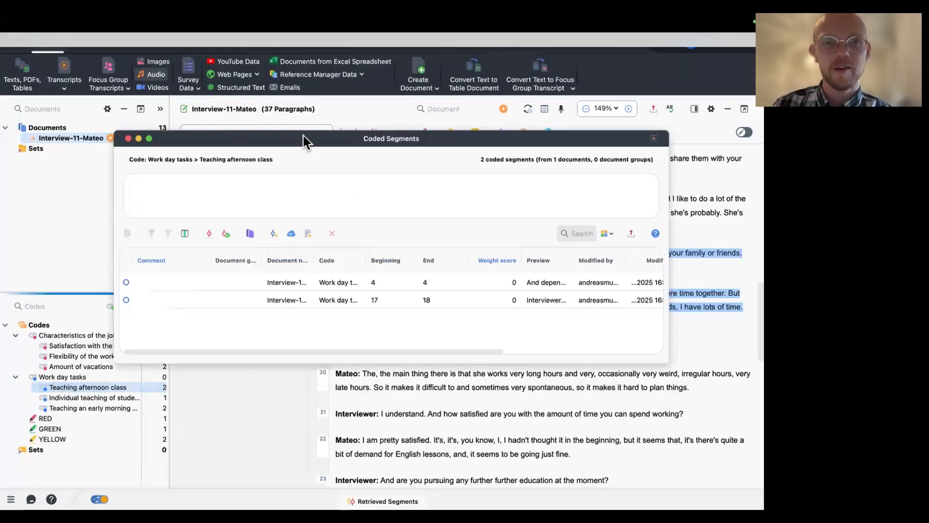
drag(306, 136, 431, 141)
click(443, 285)
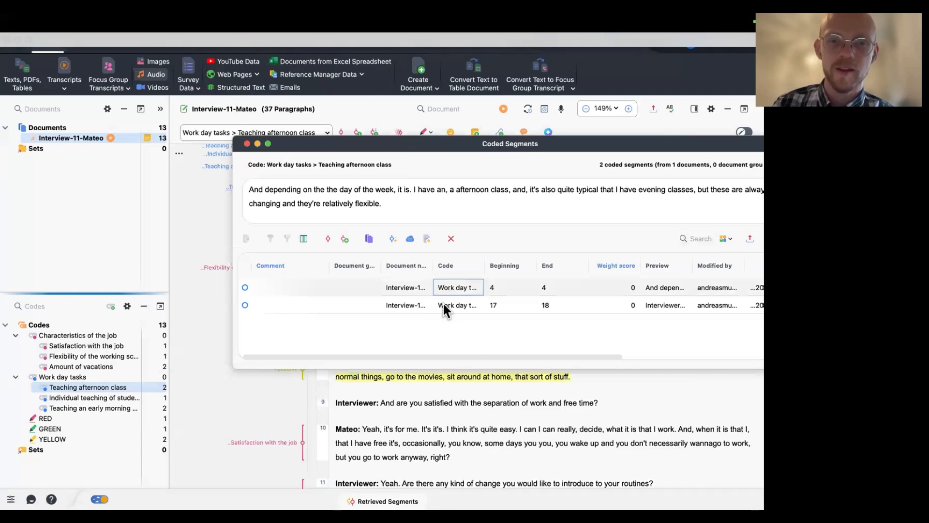
click(442, 303)
click(451, 289)
click(452, 303)
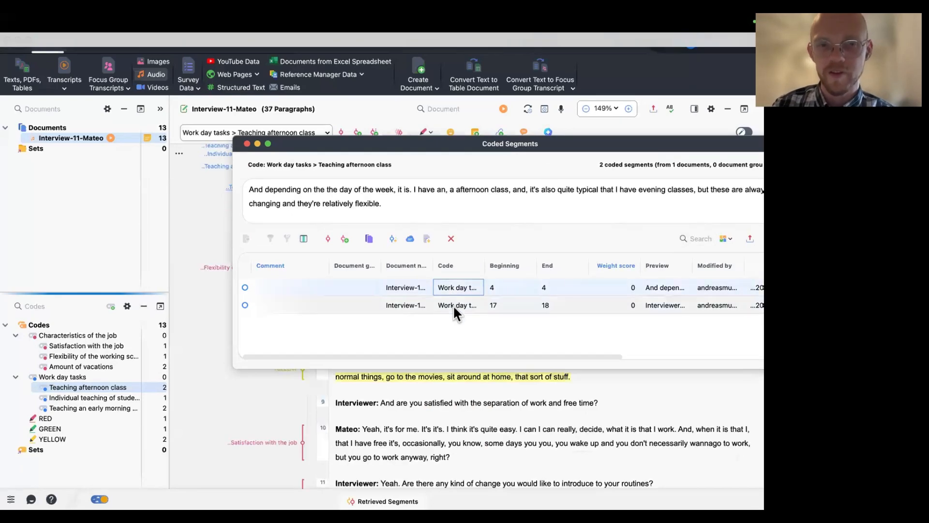
- Move the paragraph 4 segment from "Teaching afternoon class" to "Satisfaction with the job" and close the segment list
click(461, 290)
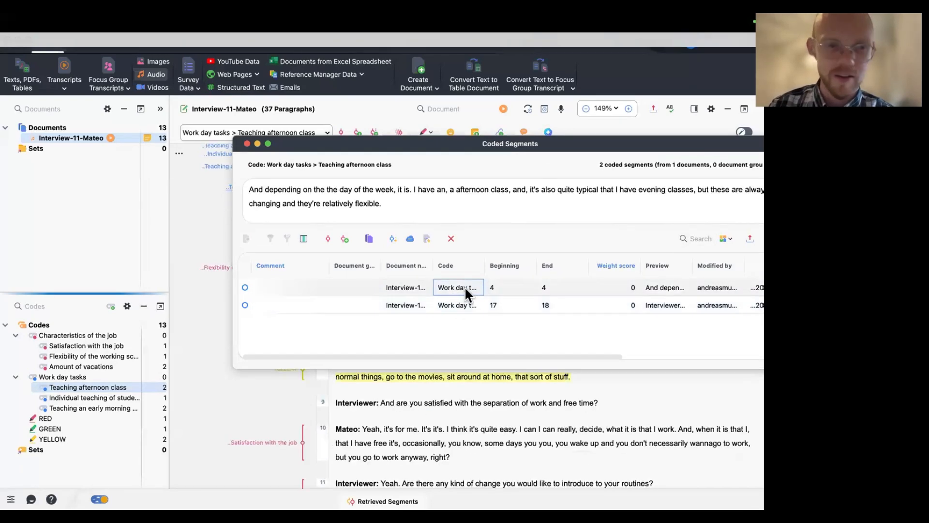
drag(140, 332, 103, 344)
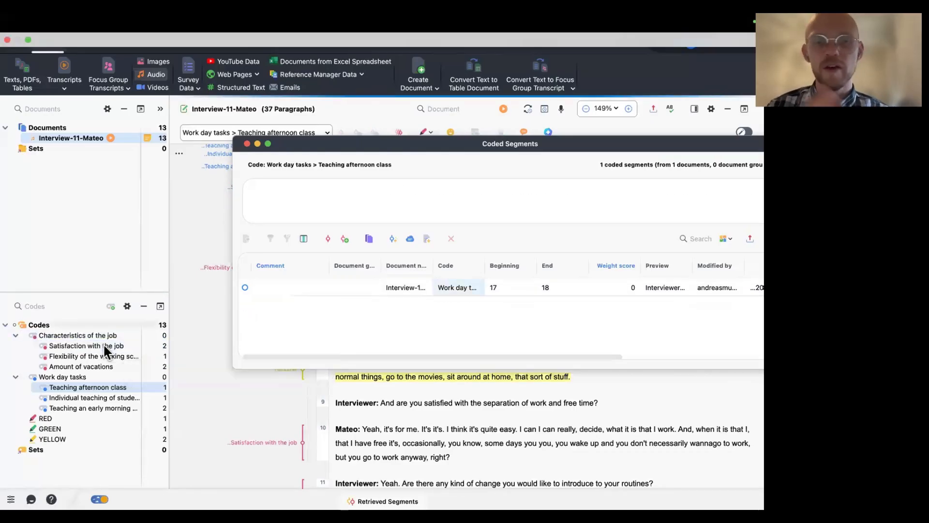
click(246, 142)
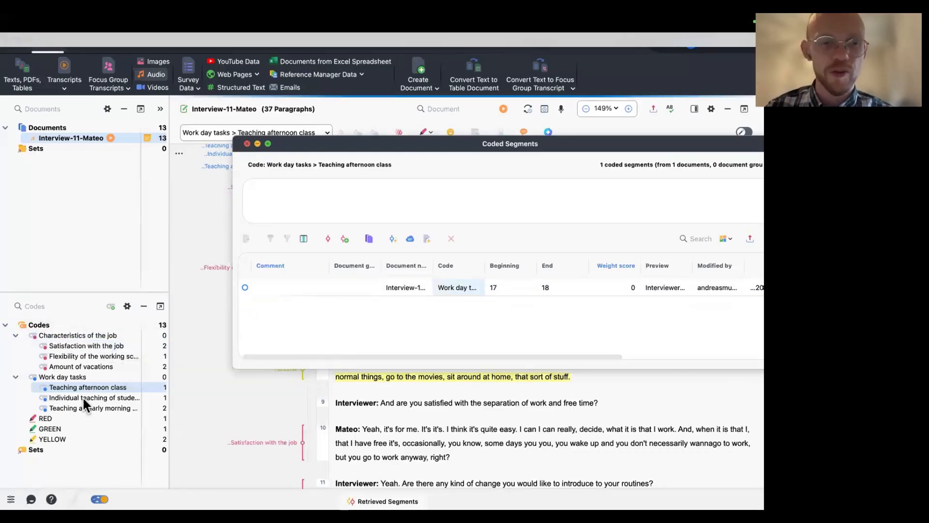
- Examine the coded segments of "Satisfaction with the job", including the paragraph 4 segment, and close the list
double_click(77, 345)
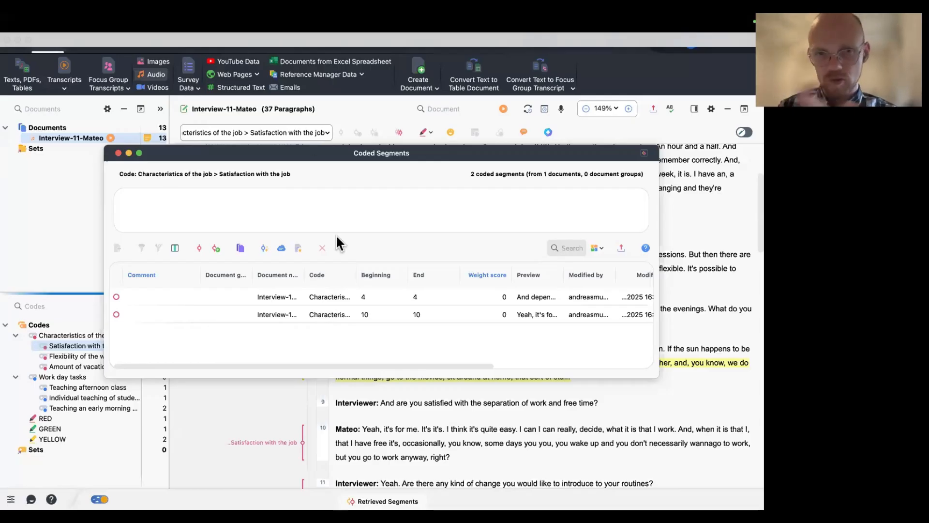
click(119, 153)
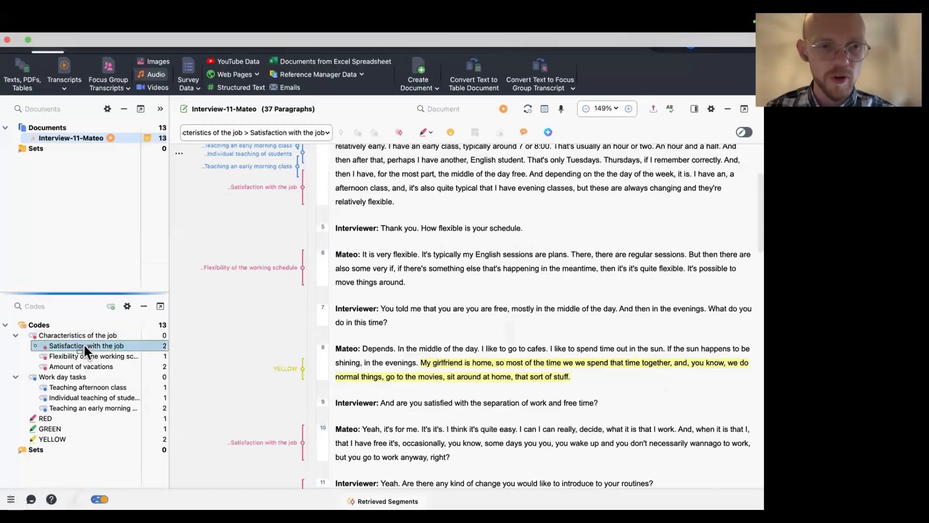
drag(80, 365, 78, 376)
drag(78, 341, 78, 332)
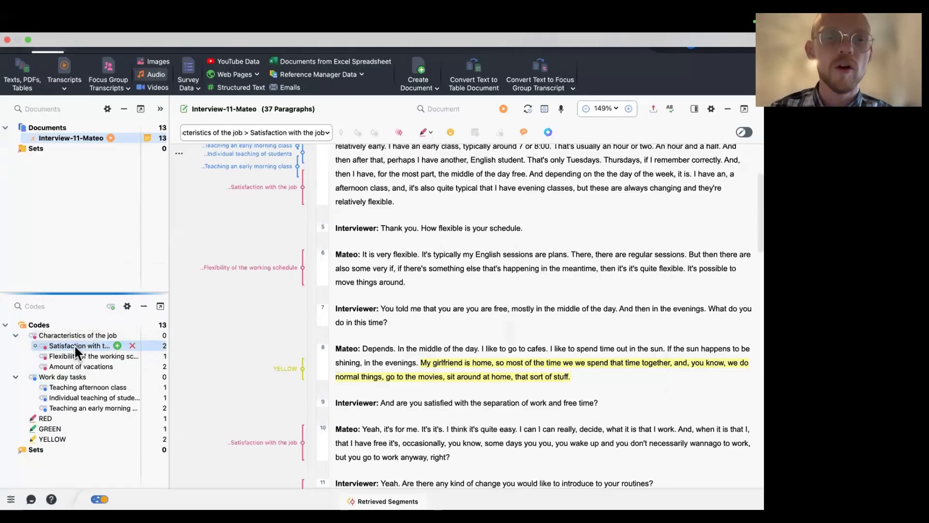
double_click(74, 344)
click(340, 297)
drag(341, 297, 279, 303)
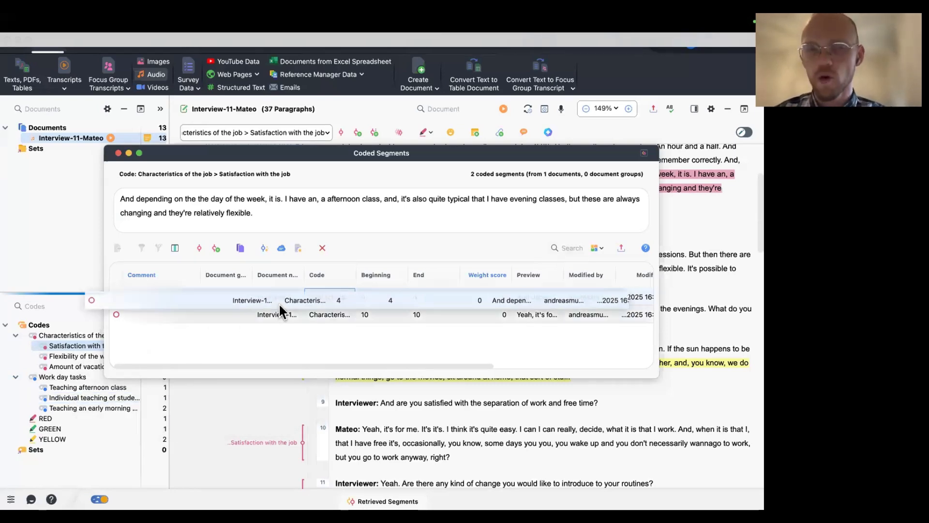
click(118, 153)
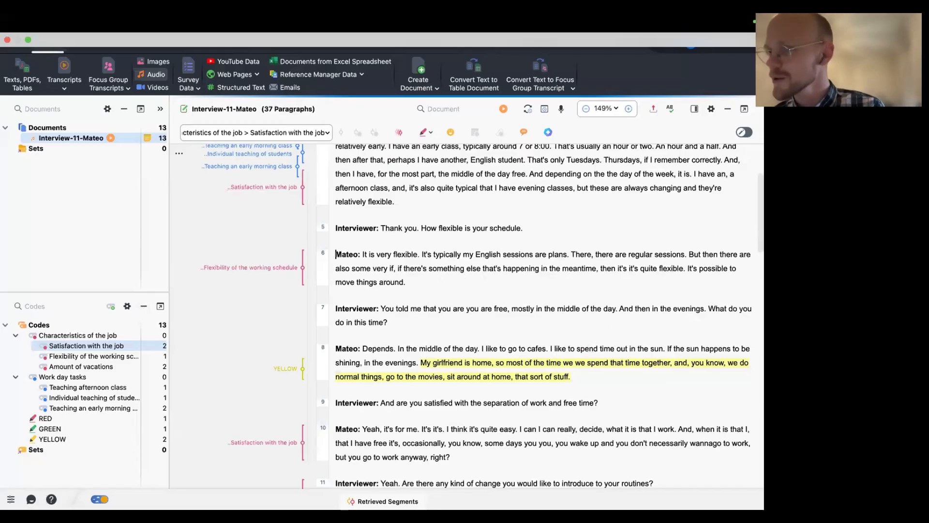
- In the coded segments of "Satisfaction with the job", add the comment "fjsdlfj" to the paragraph 4 segment and "jsdakflj" to the paragraph 10 segment
double_click(69, 344)
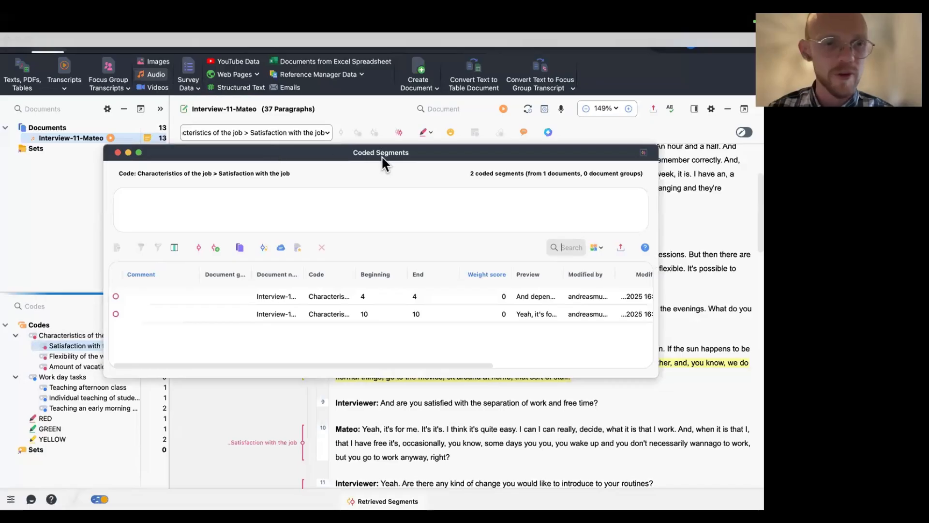
drag(266, 149, 411, 177)
click(427, 325)
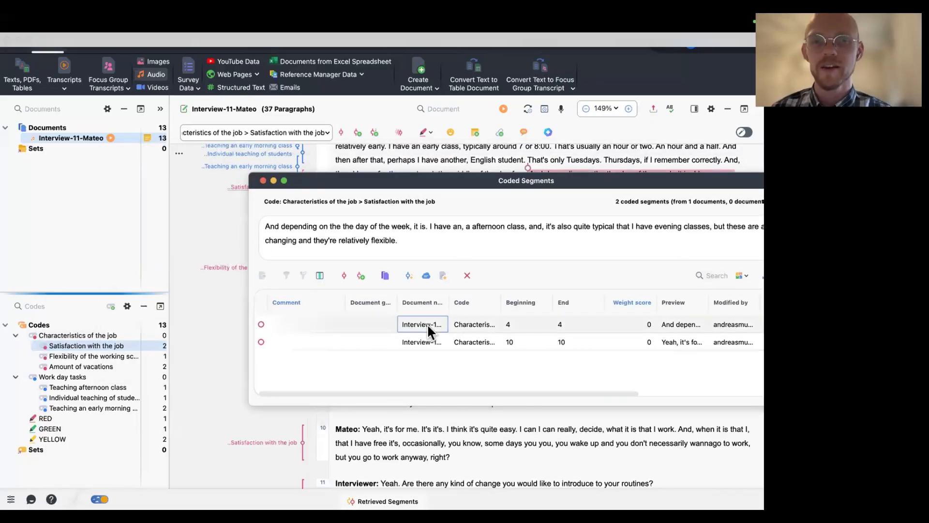
double_click(296, 332)
text(fjsdlfj)
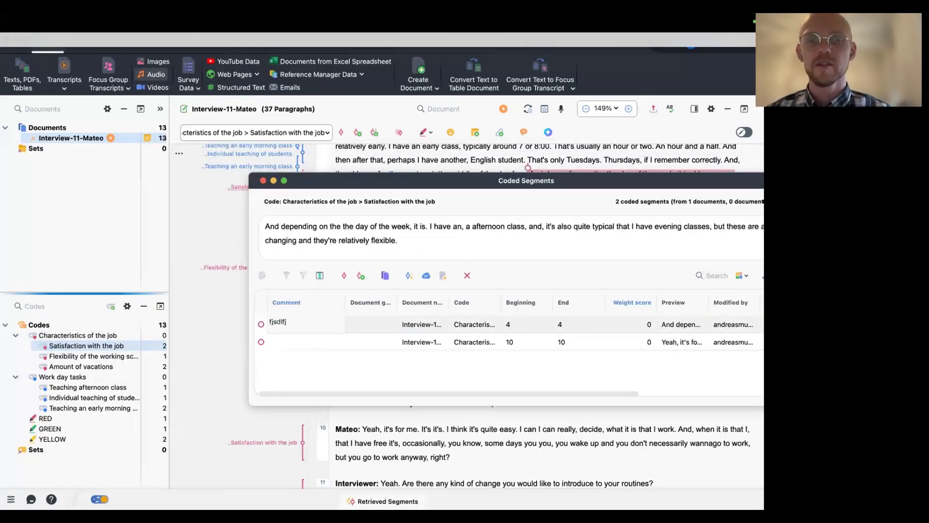
double_click(301, 340)
text(jsdakflj)
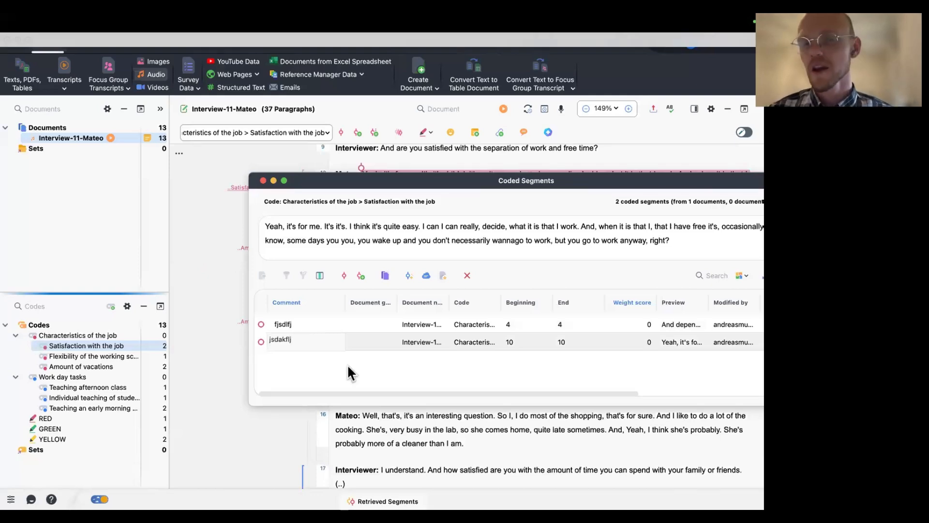
- Review the comments on the "Satisfaction with the job" segments, reopening the segment list once and closing it
click(304, 327)
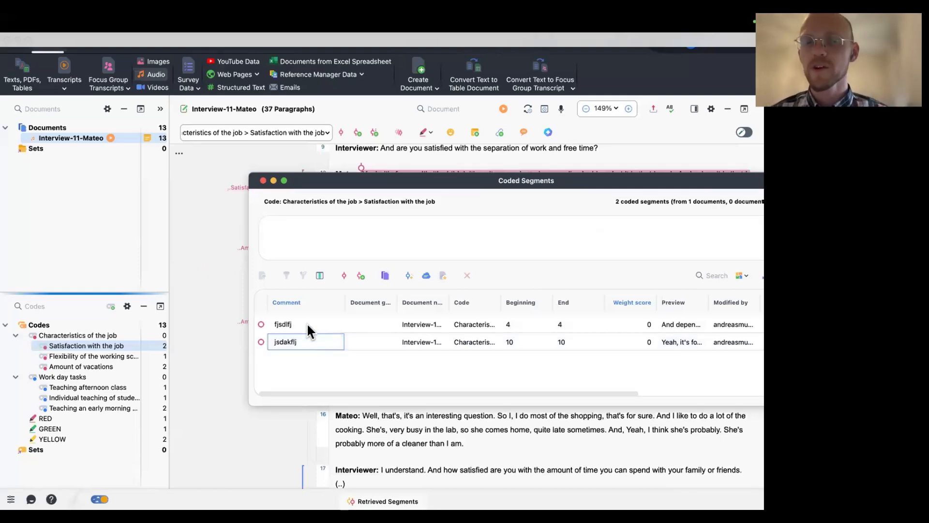
click(304, 334)
click(304, 319)
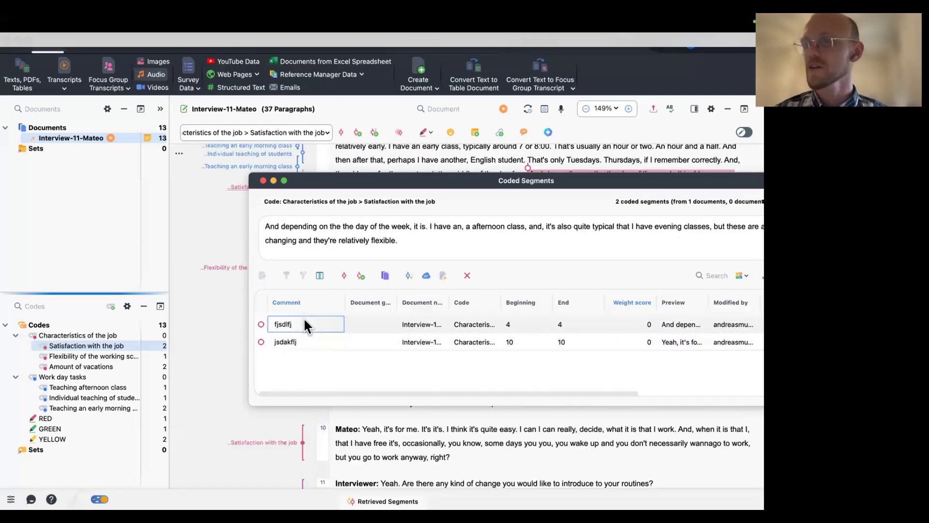
click(263, 180)
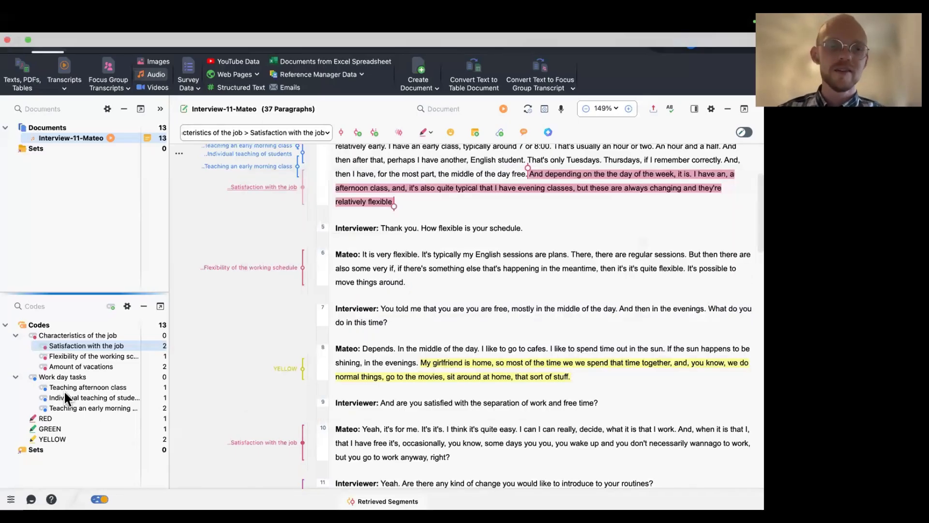
double_click(64, 346)
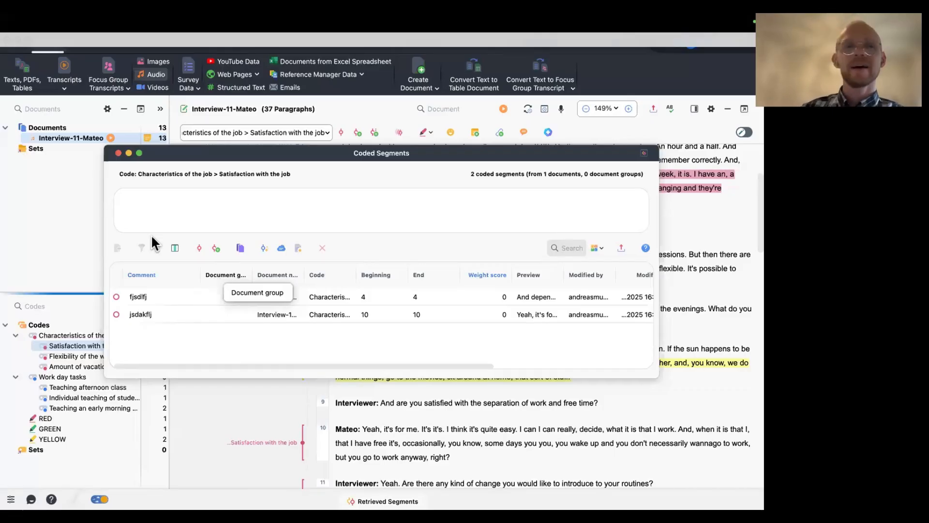
click(117, 152)
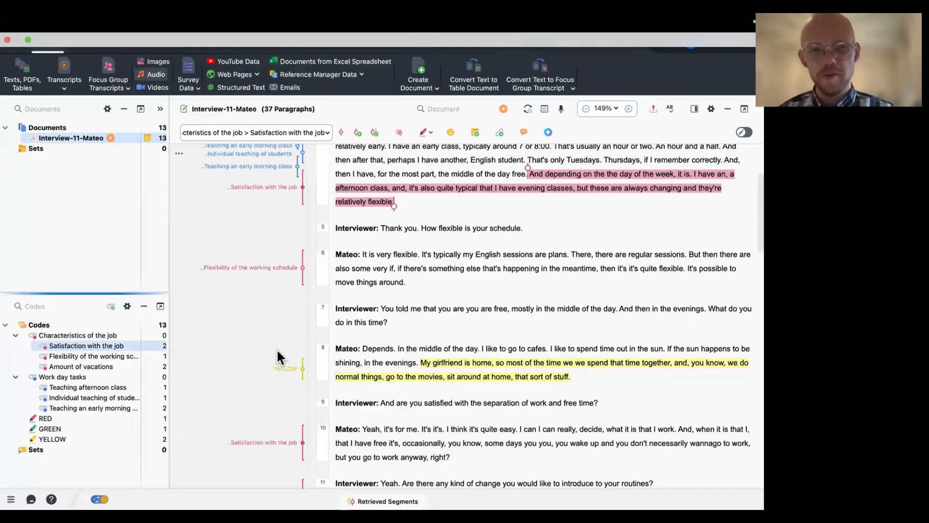
- Create the subcode "Unflexible working day" under "Flexibility of the working schedule", keeping the parent code's color
click(76, 356)
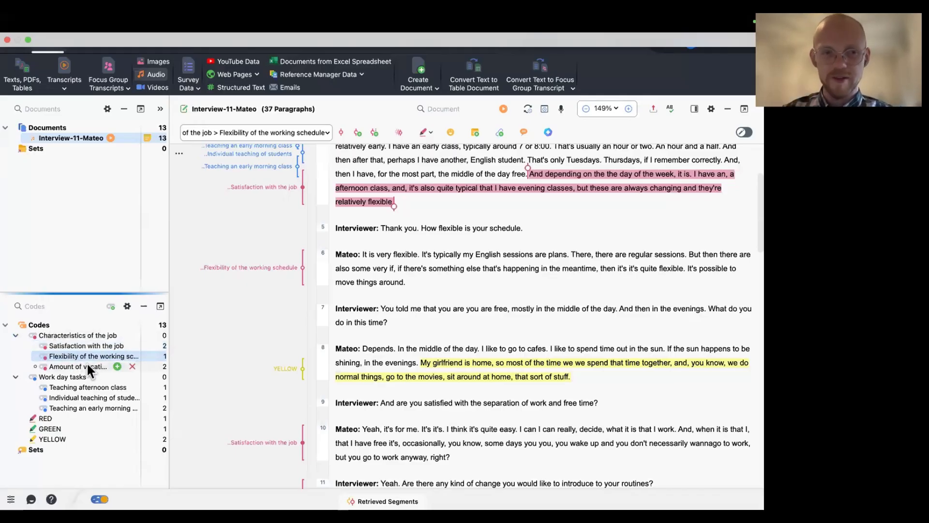
click(115, 356)
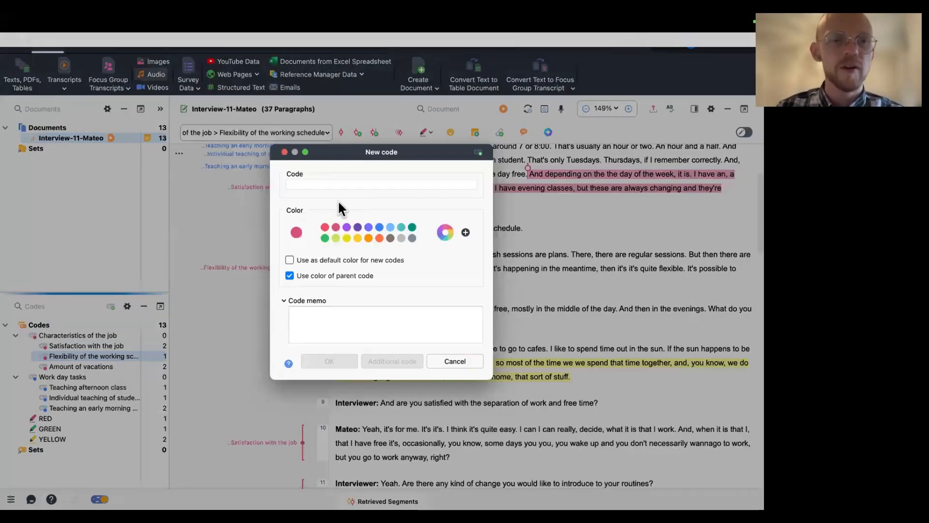
text(U)
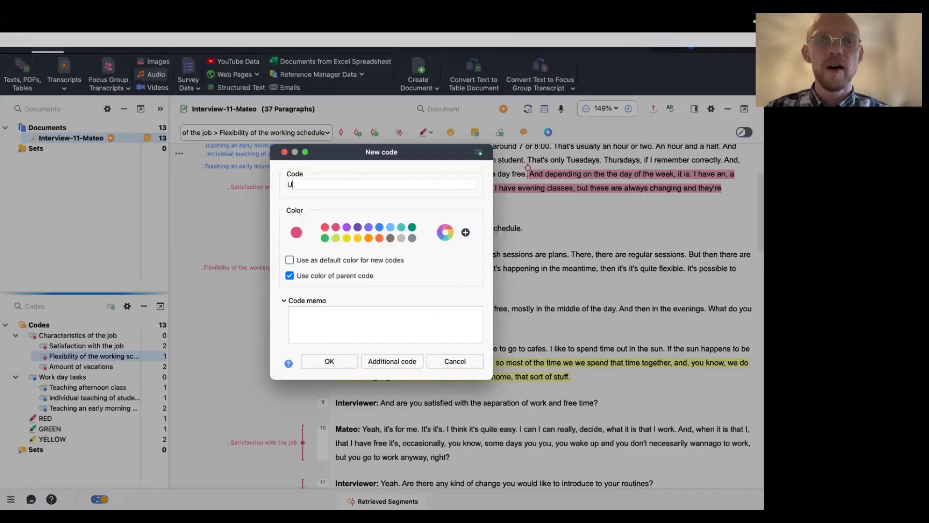
text(nflexible working day)
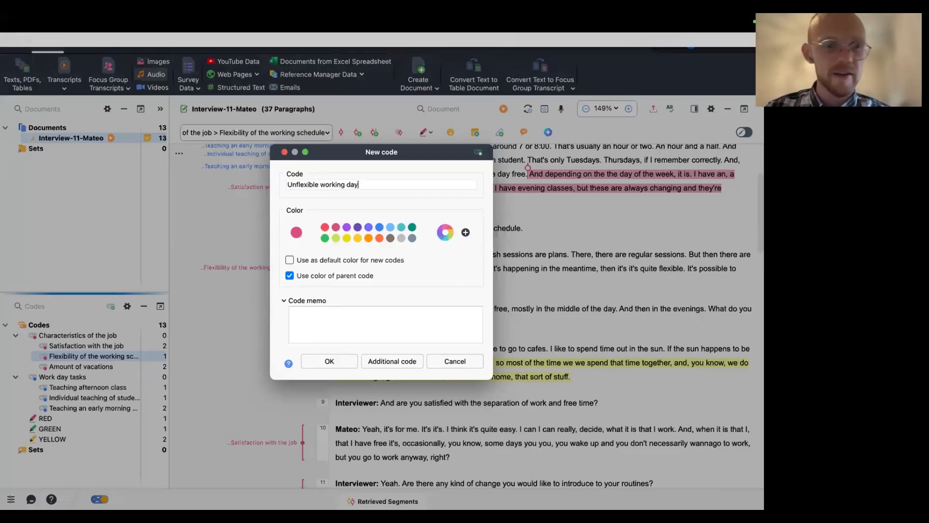
key(Return)
- Create a second subcode, "Highly flexible working day", under "Flexibility of the working schedule" in the parent's color
click(118, 355)
text(U)
key(BackSpace)
text(High)
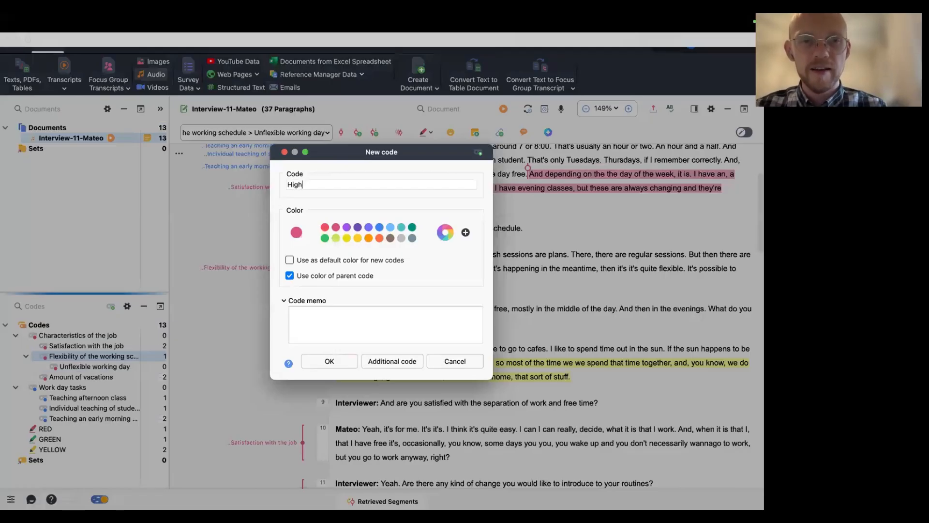
text(ly flexible working day)
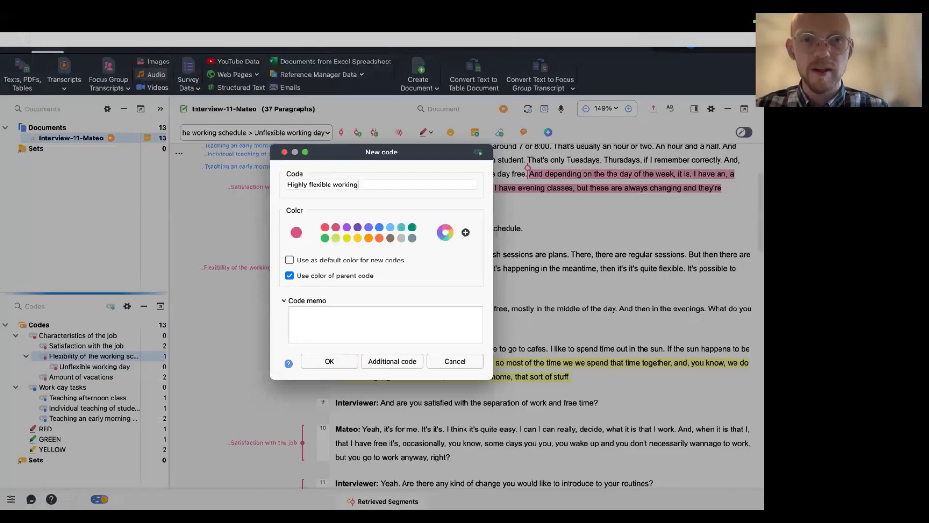
key(Return)
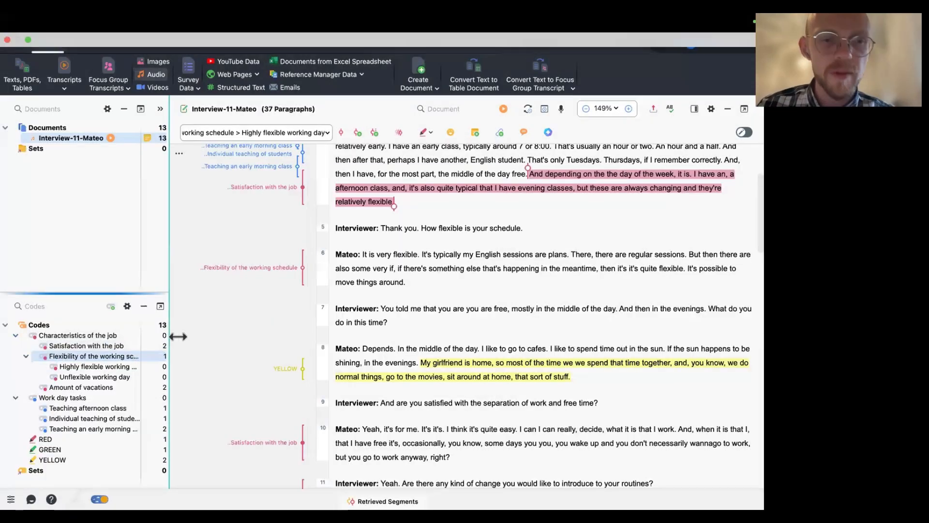
- Widen the code list so full code names fit, and rename the parent code "Characteristics of the job" as "Job Characeristics"
drag(169, 334, 229, 332)
click(103, 367)
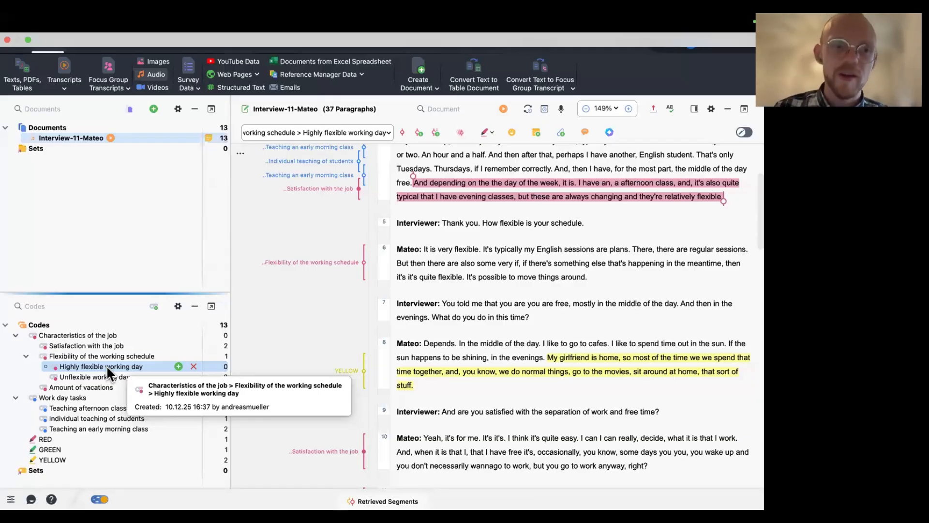
click(92, 354)
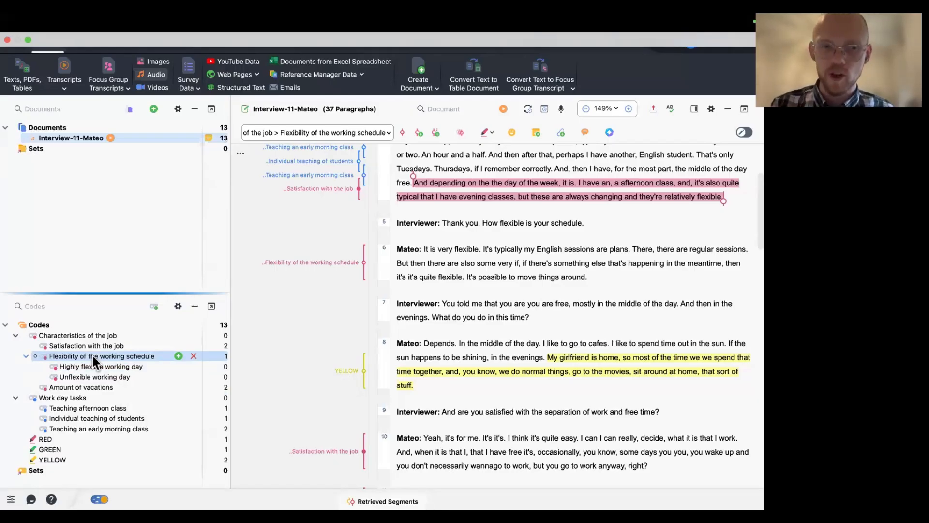
click(73, 335)
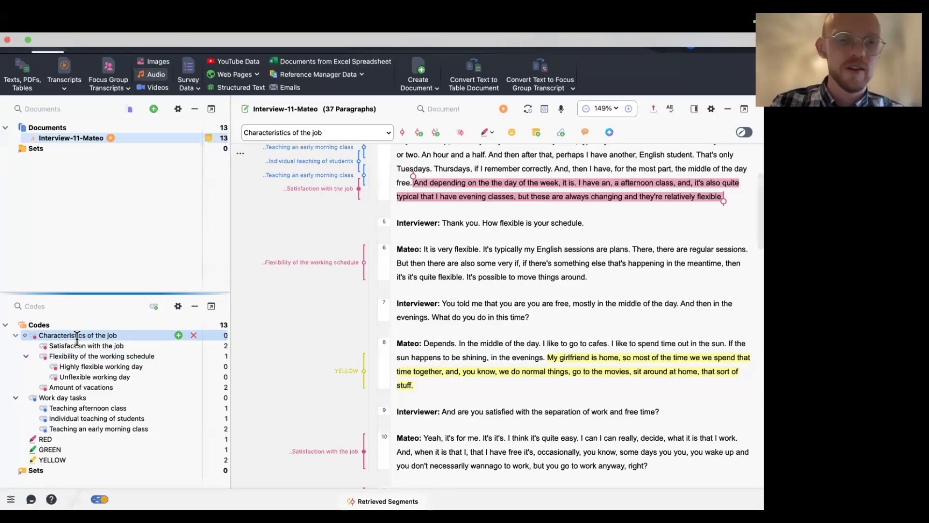
double_click(76, 337)
text(Job Characteristics)
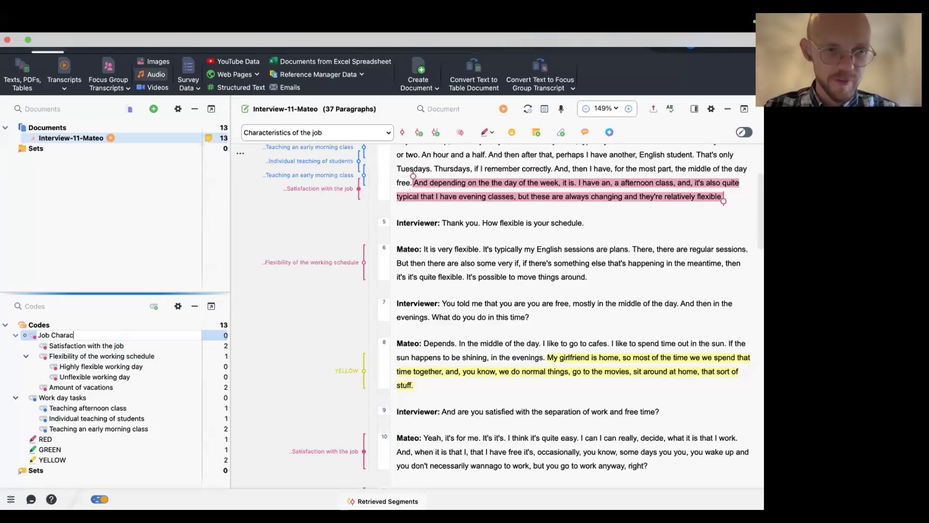
key(Return)
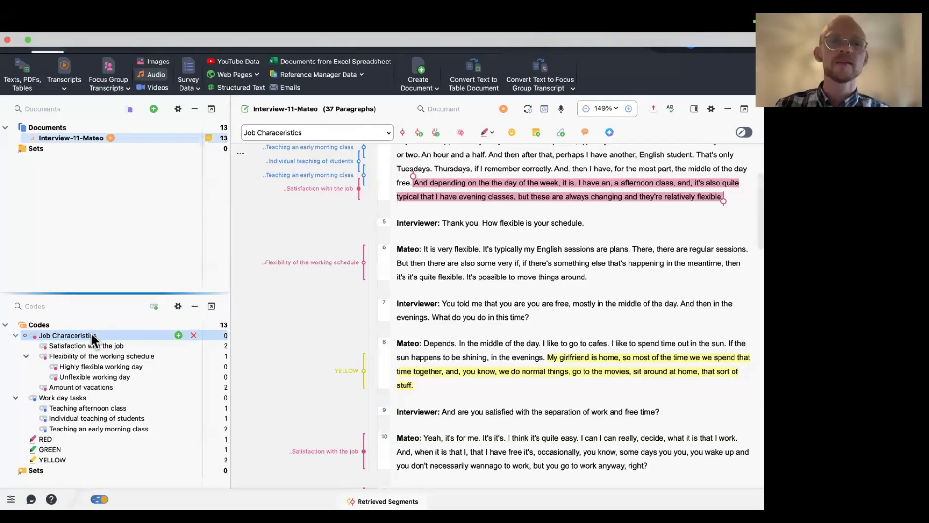
click(100, 367)
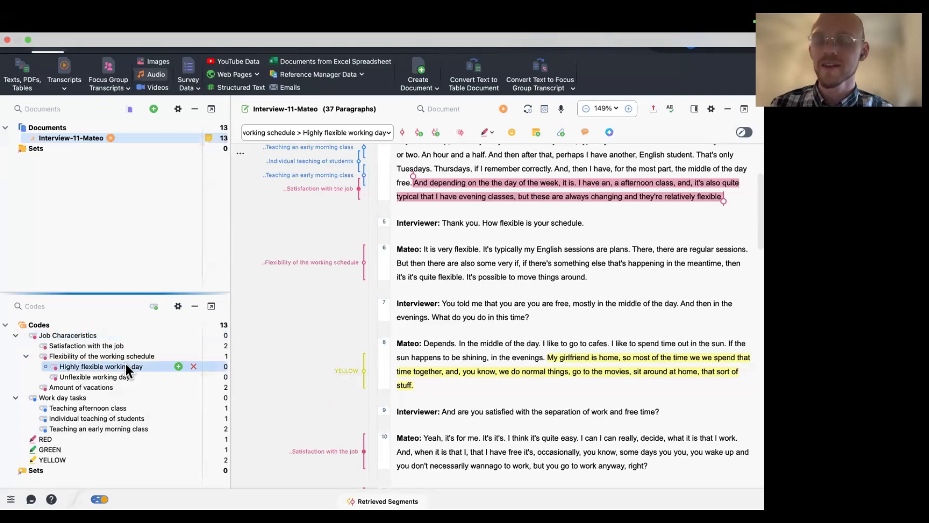
click(77, 335)
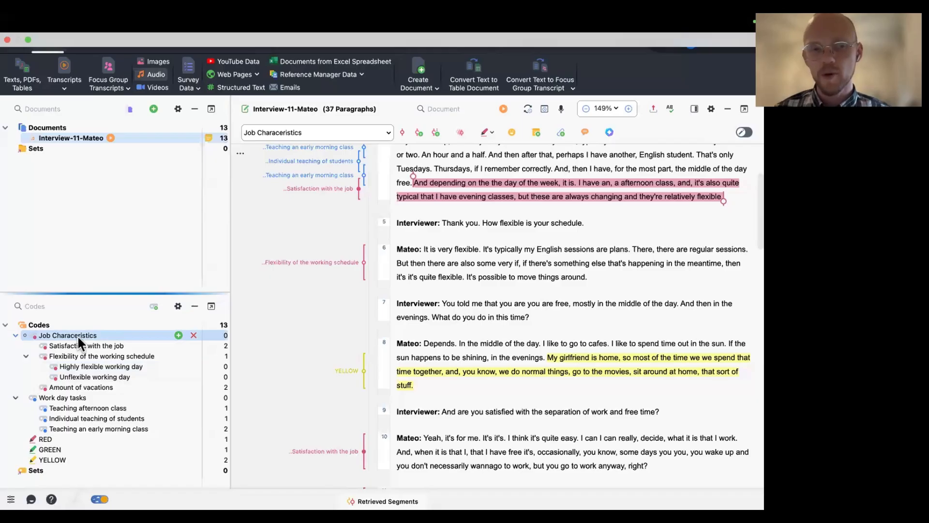
click(93, 367)
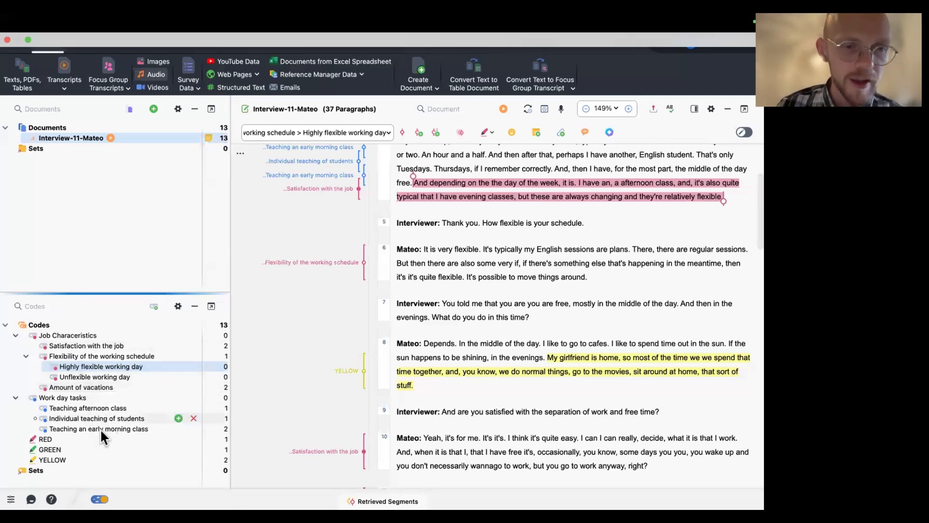
- Sort the subcodes of "Work day tasks" by name from A to Z
drag(94, 406, 117, 401)
right_click(117, 397)
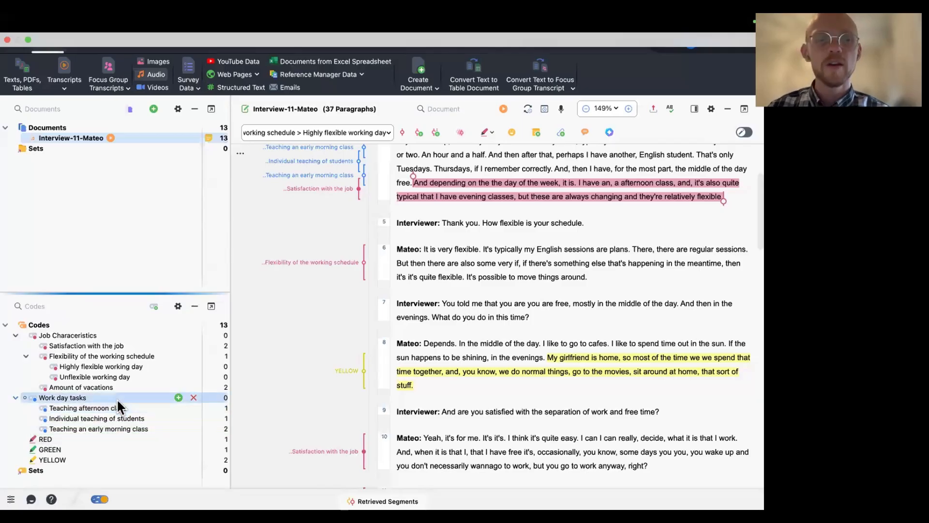
mouse_move(303, 221)
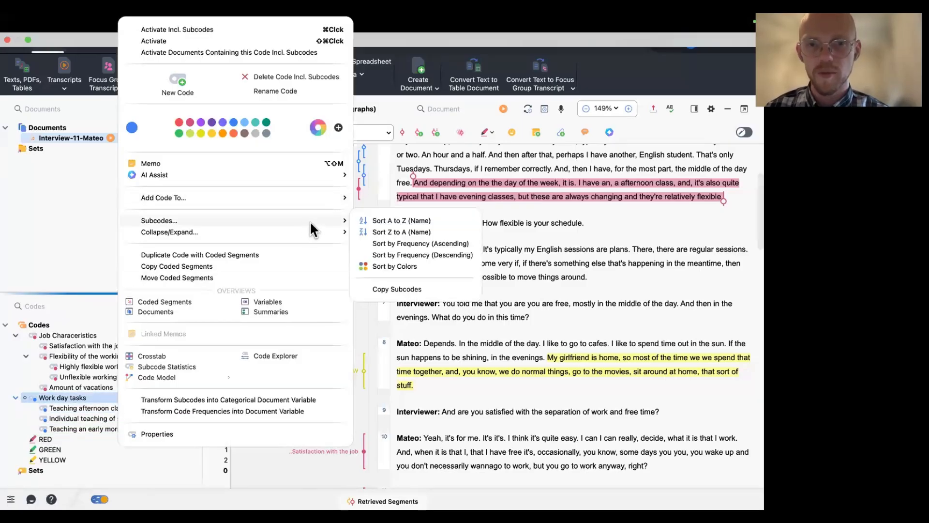
click(404, 221)
- Reorder "Teaching afternoon class" above "Individual teaching of students", and move "Work day tasks" with its subcodes above "Job Characeristics"
click(98, 408)
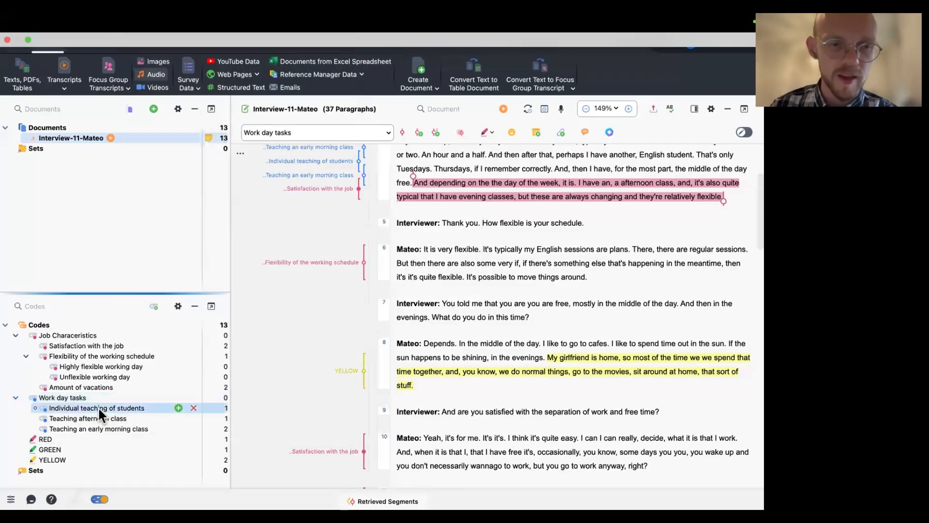
drag(114, 425, 115, 422)
drag(56, 397, 63, 330)
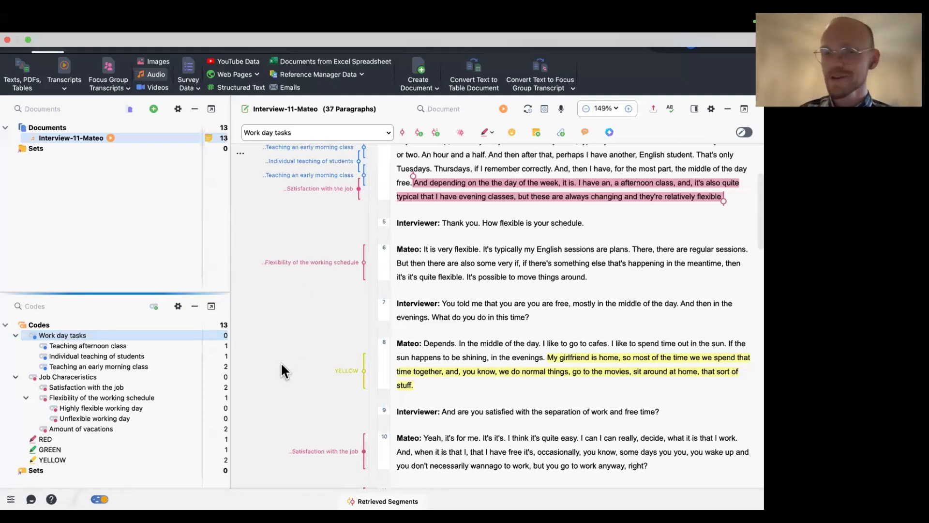
- Switch to PowerPoint to read the "Step 3: Start Coding" slide, and return to the MAXQDA project
mouse_move(388, 503)
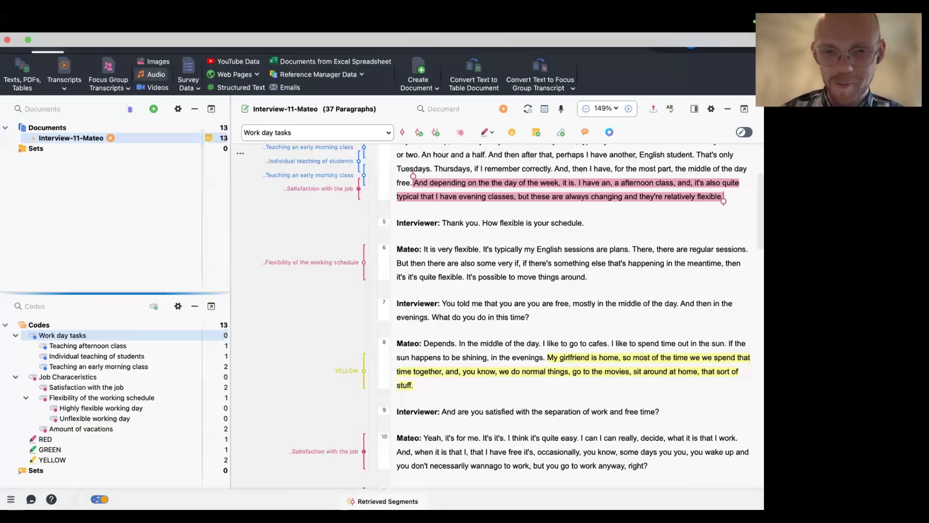
mouse_move(450, 504)
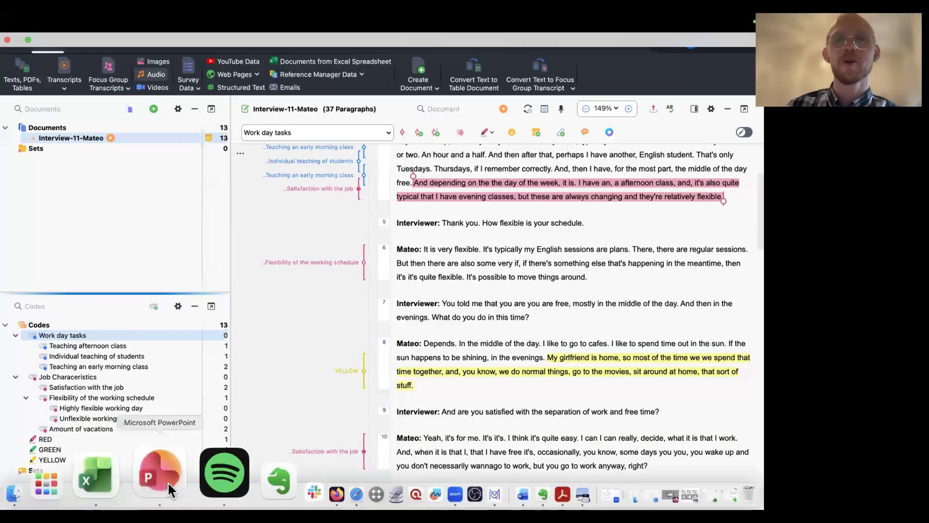
click(168, 481)
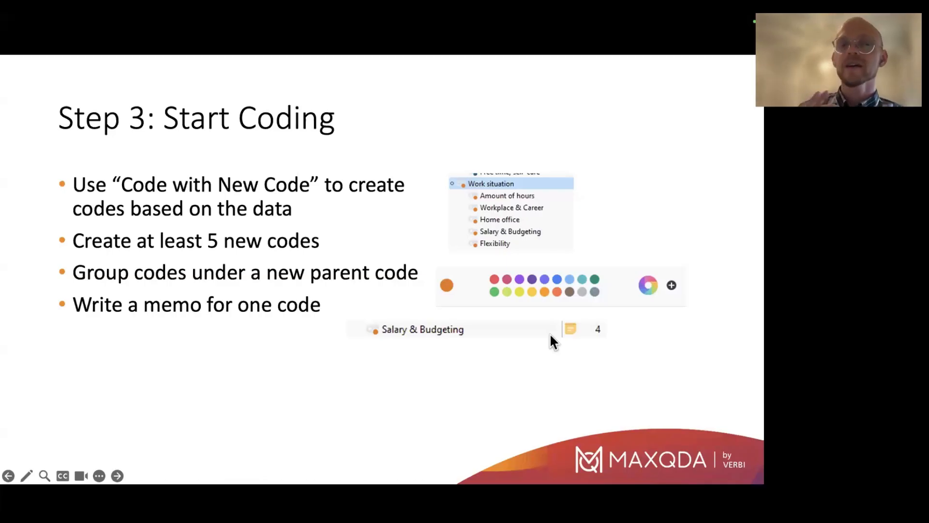
key(Escape)
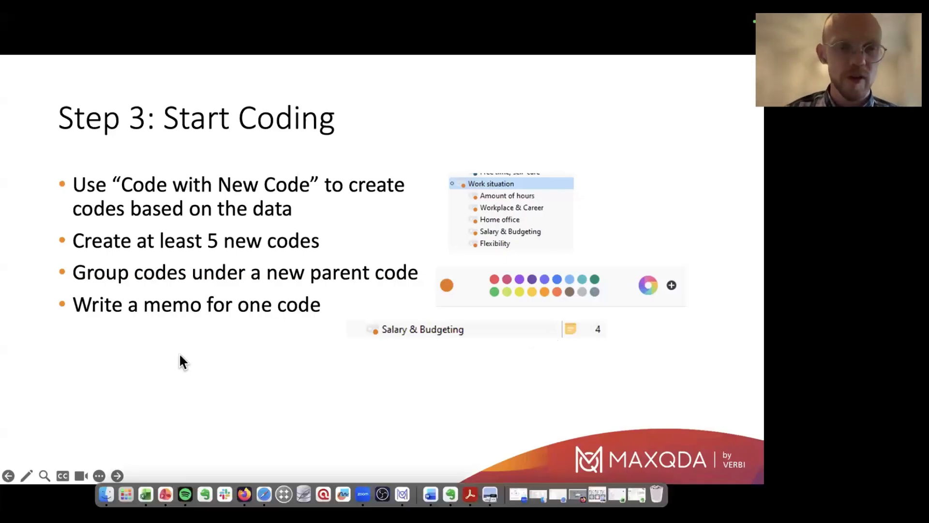
click(363, 474)
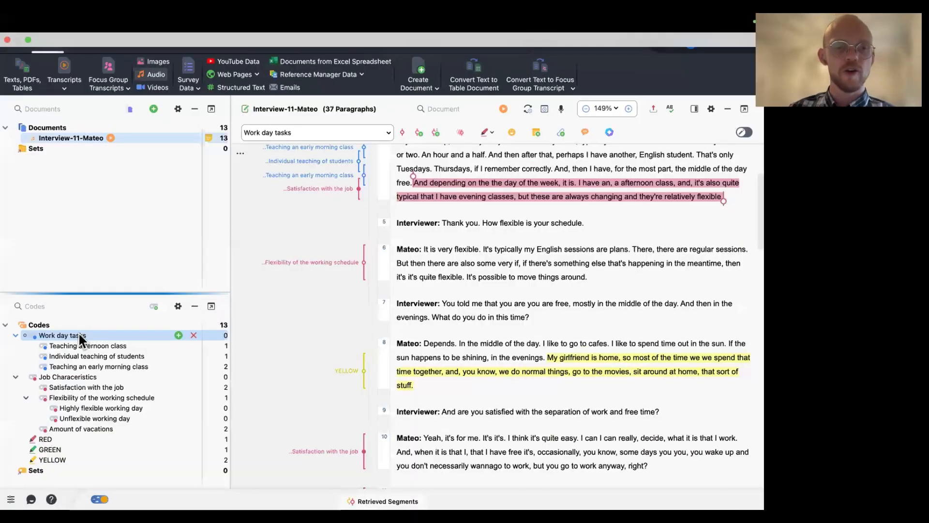
- Attach a memo to the "Work day tasks" code reading "This code is used to code all activities that occur during a workday" and close it
right_click(78, 334)
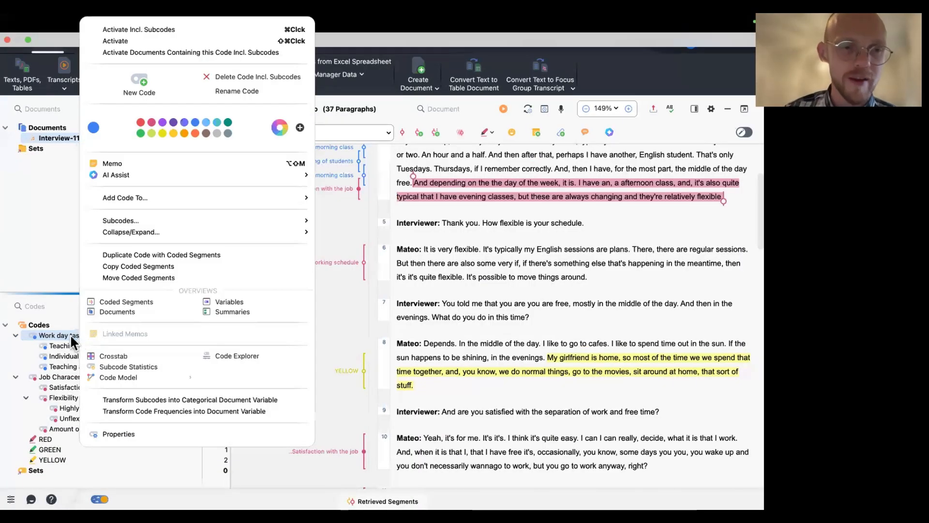
click(155, 163)
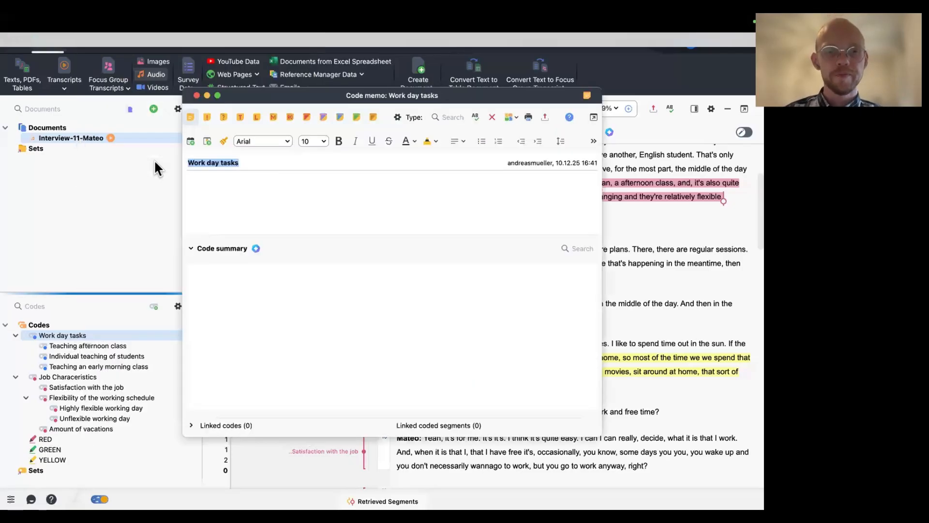
drag(254, 100, 428, 119)
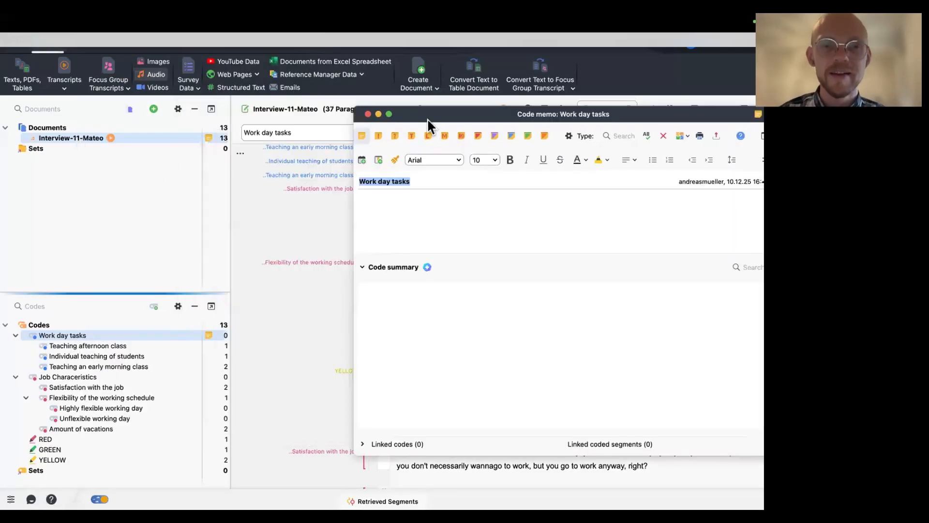
click(431, 304)
click(417, 203)
text(This code is used)
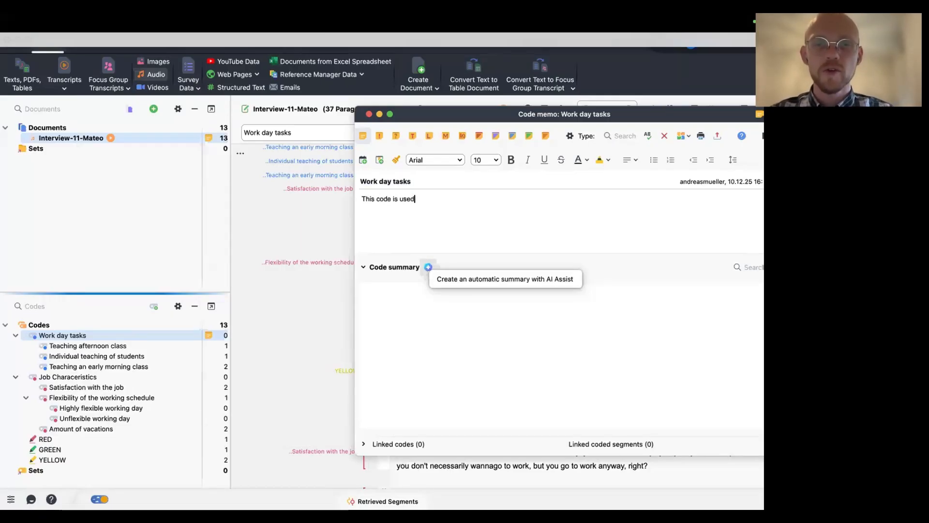
text( to code all activi)
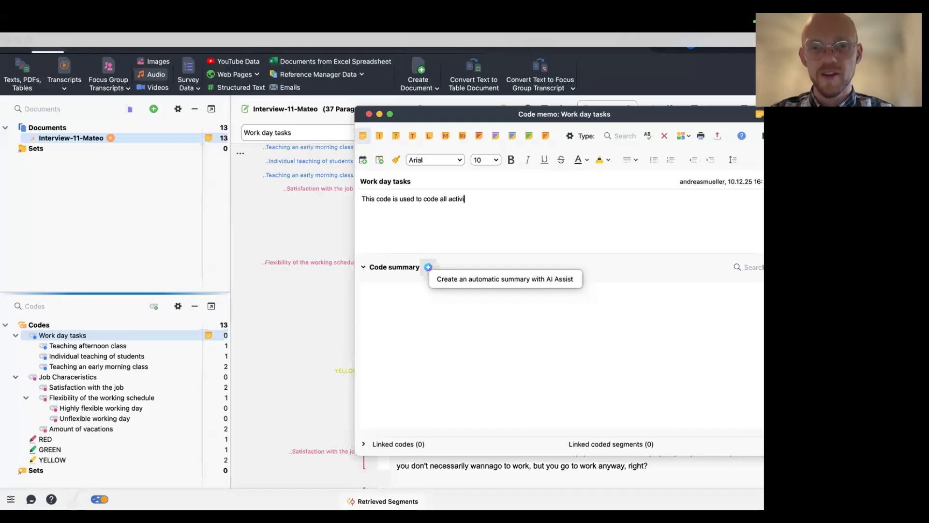
text(ties that occur)
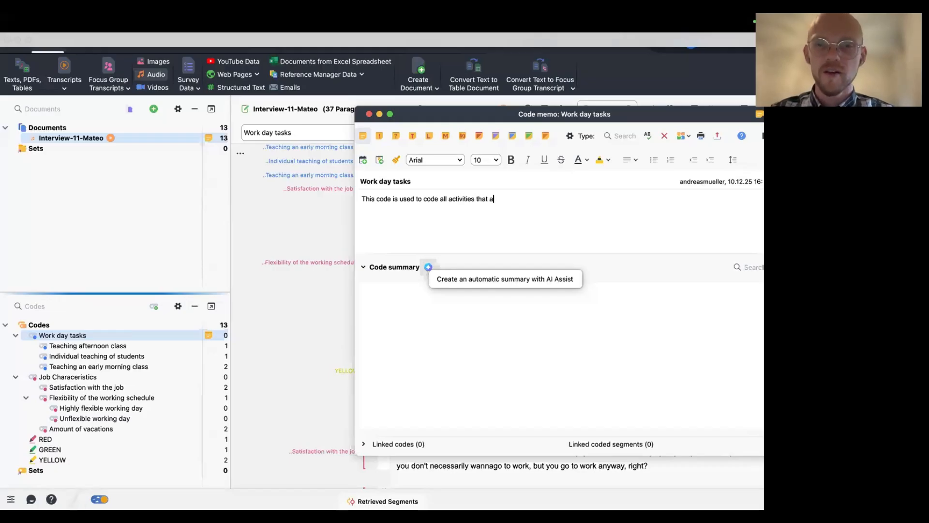
text( during a worka)
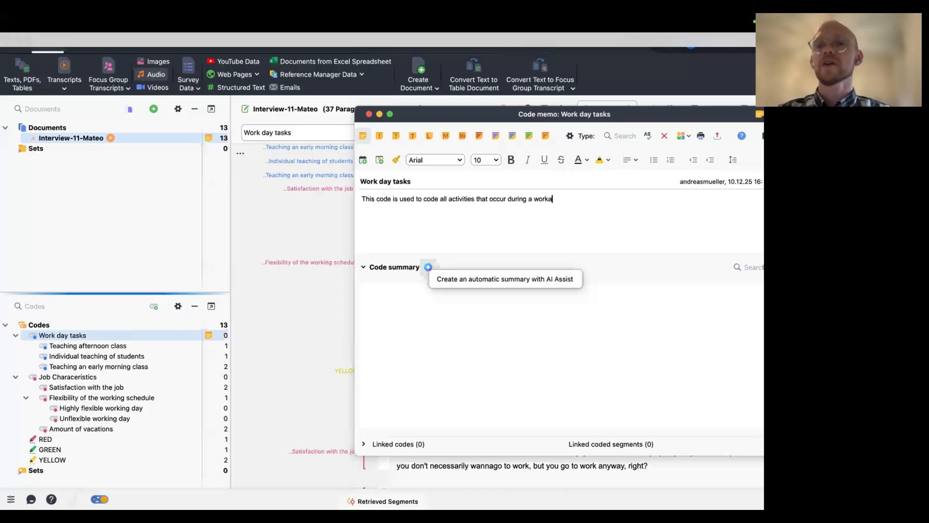
key(BackSpace)
text(day)
click(367, 114)
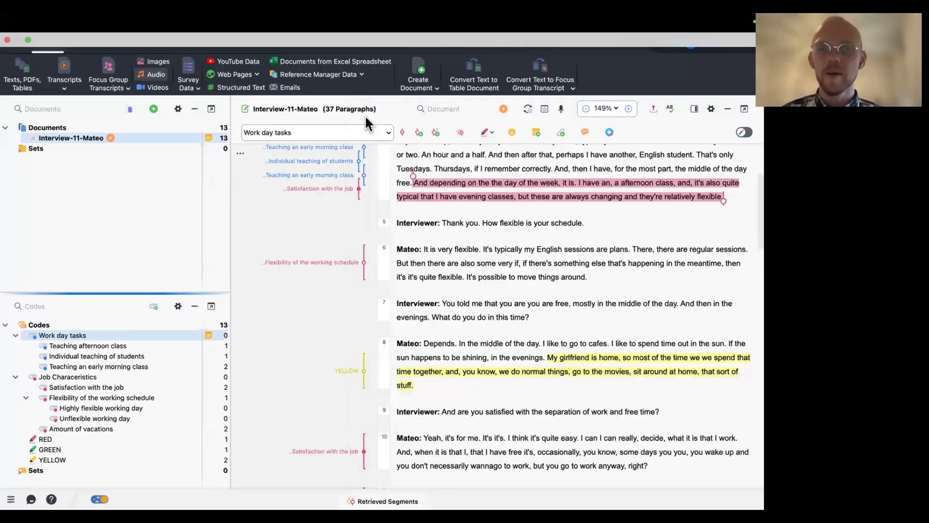
- Reopen the "Work day tasks" code memo to review its text, close it, and display the commands for variables
double_click(208, 335)
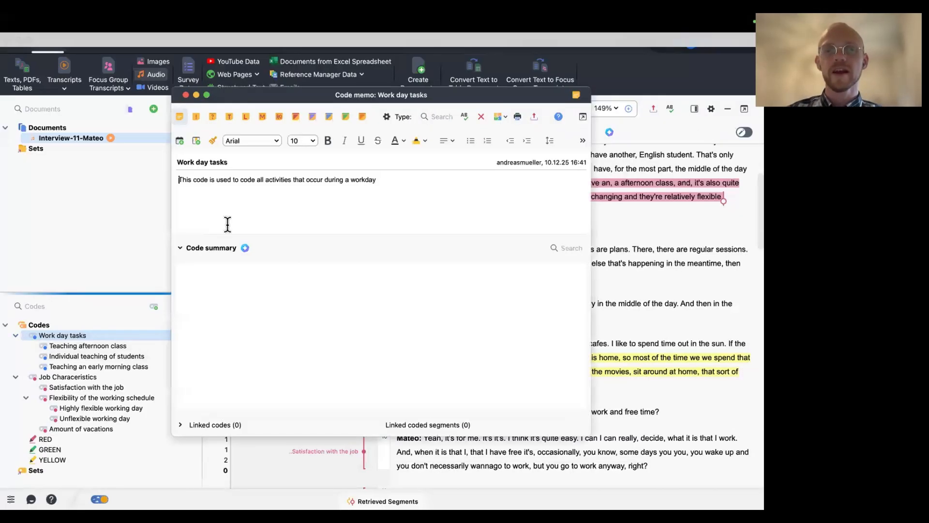
click(185, 95)
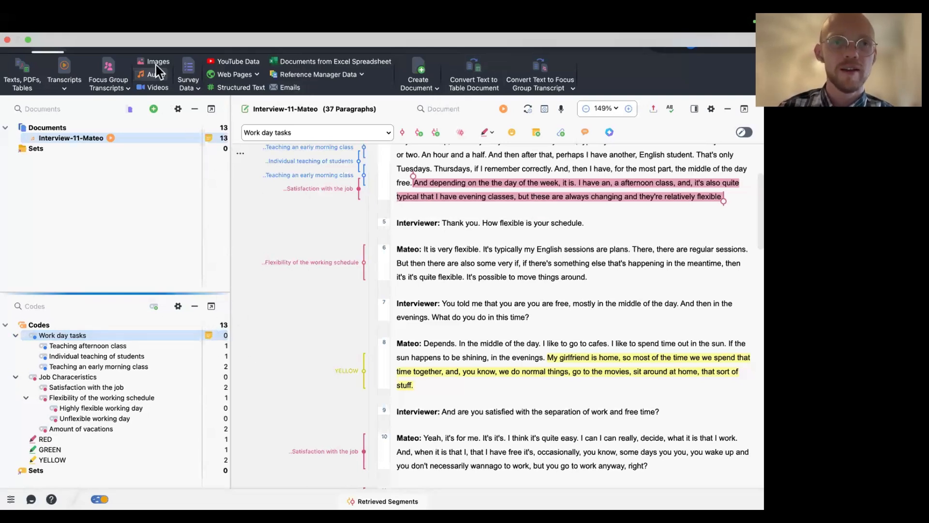
click(165, 46)
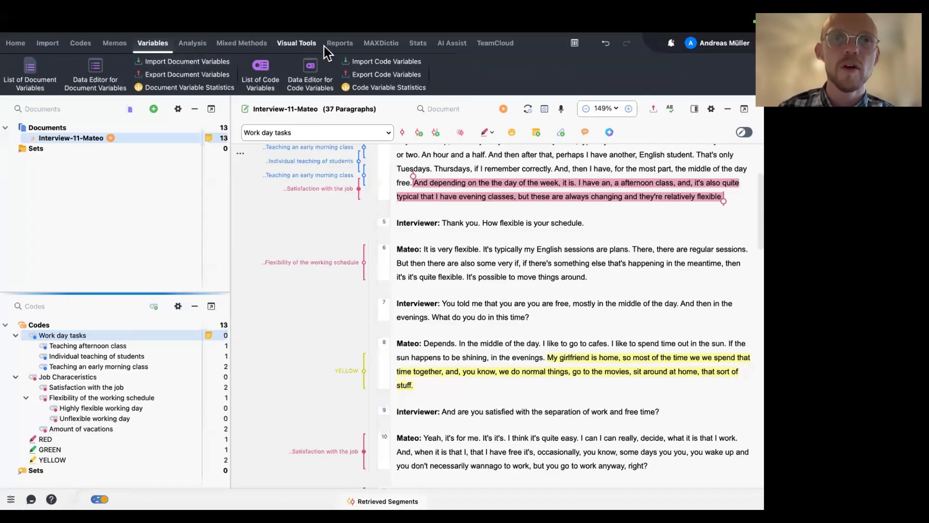
- Display the report commands, and switch to PowerPoint to read the "Step 4: Analysis" slide before returning to the MAXQDA project
click(335, 45)
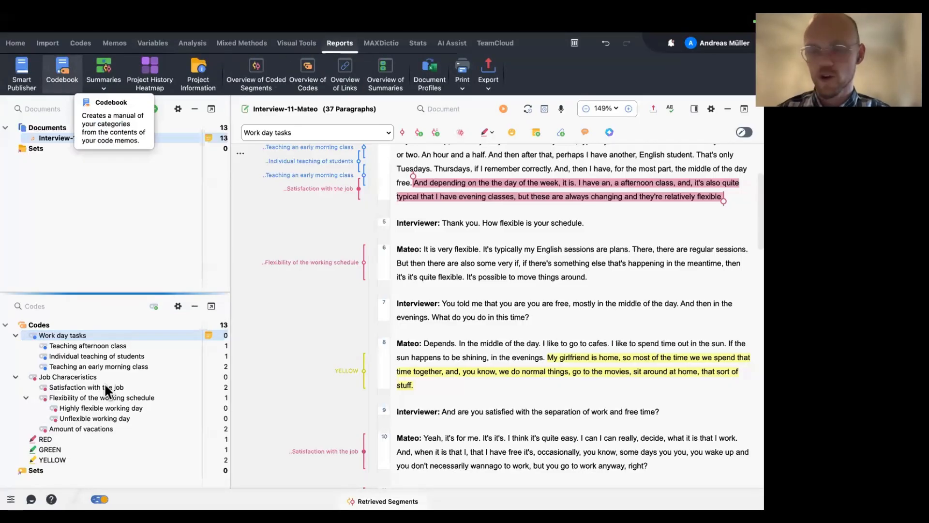
mouse_move(194, 506)
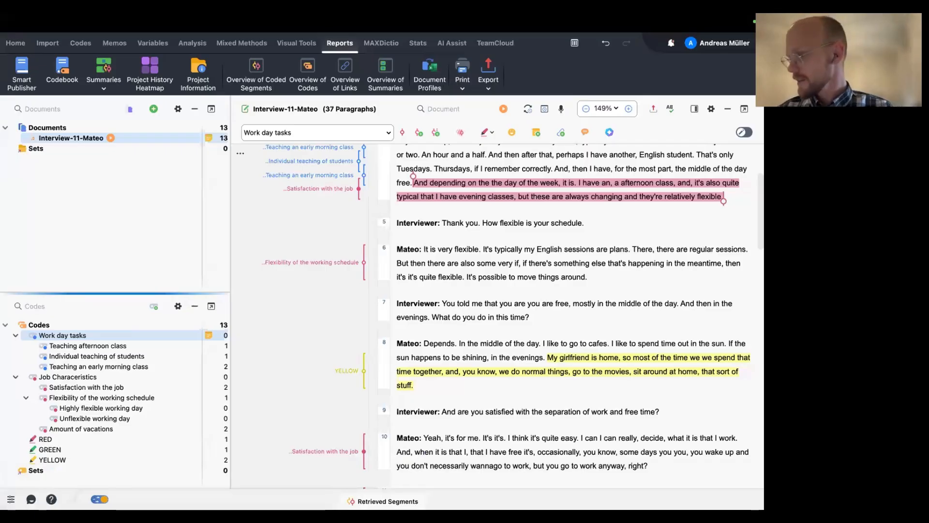
key(ctrl+Left)
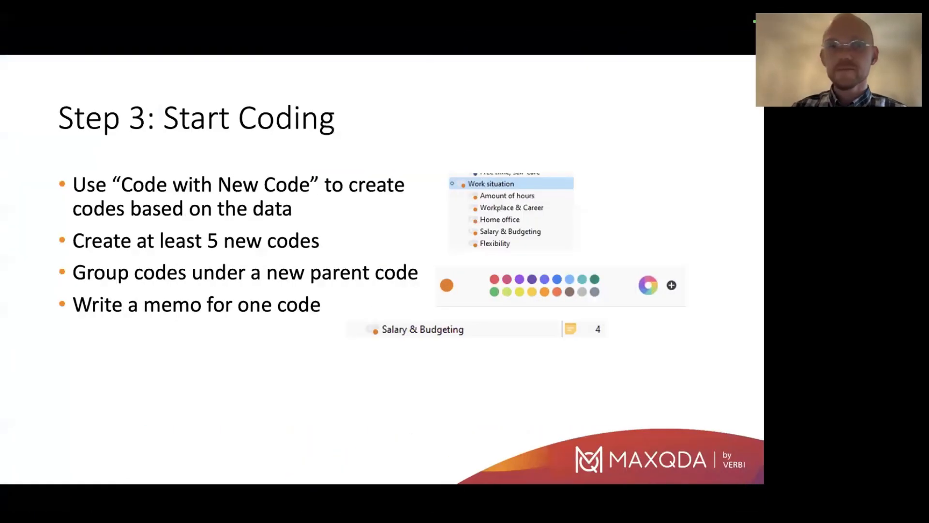
click(409, 262)
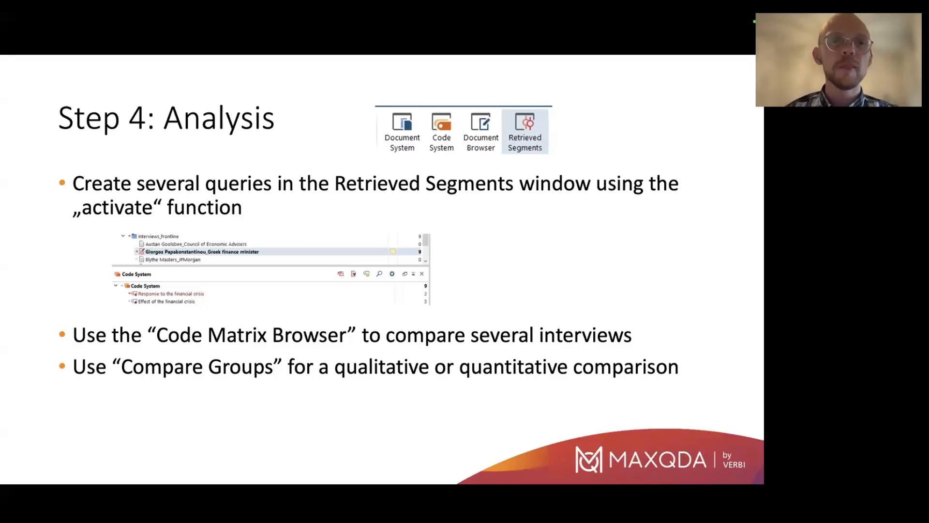
key(Escape)
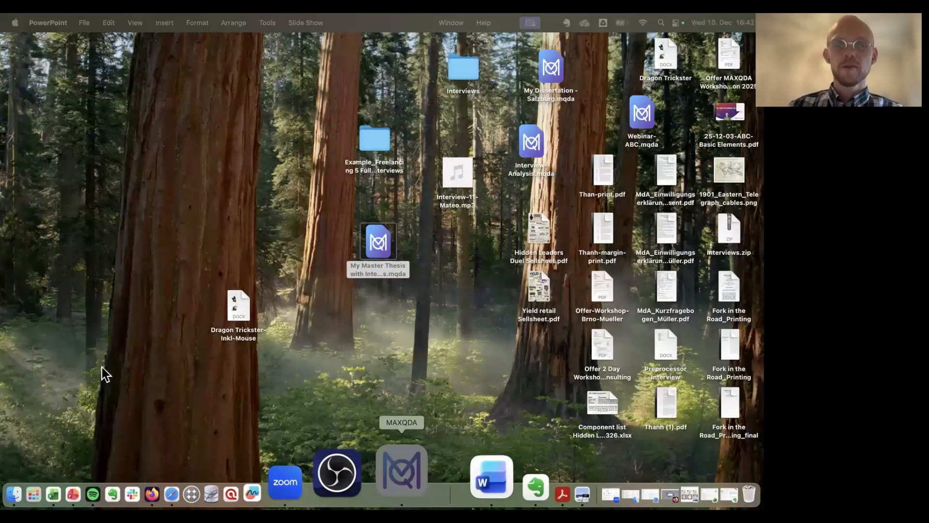
click(395, 491)
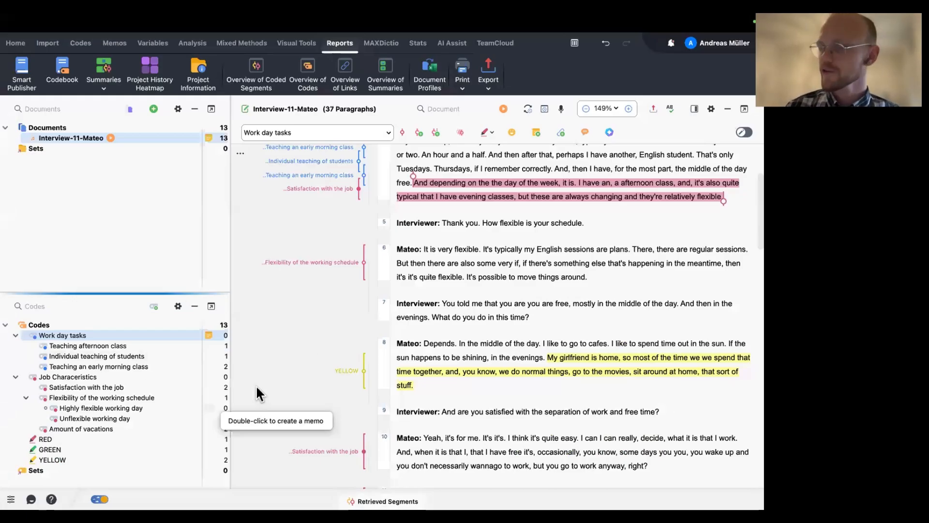
- Review both coded segments of the "Satisfaction with the job" code in its segment overview, and close the overview
click(94, 387)
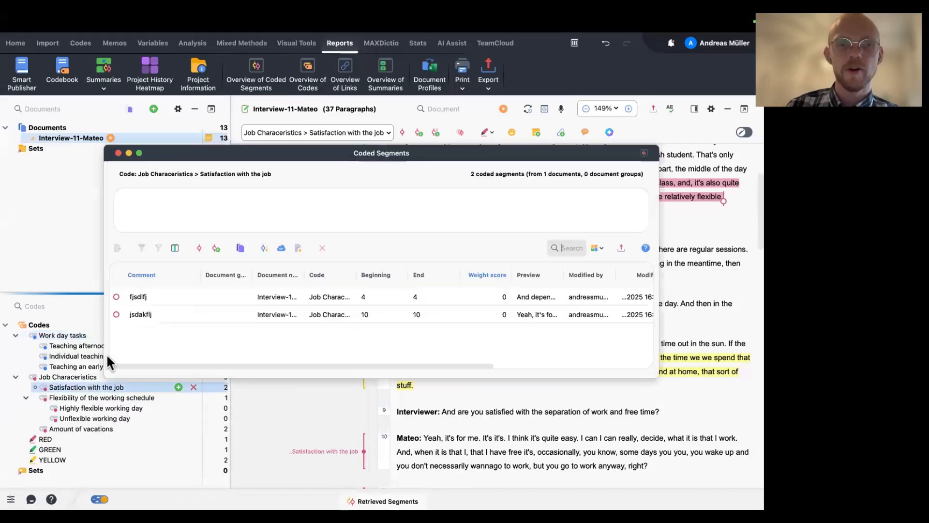
click(348, 296)
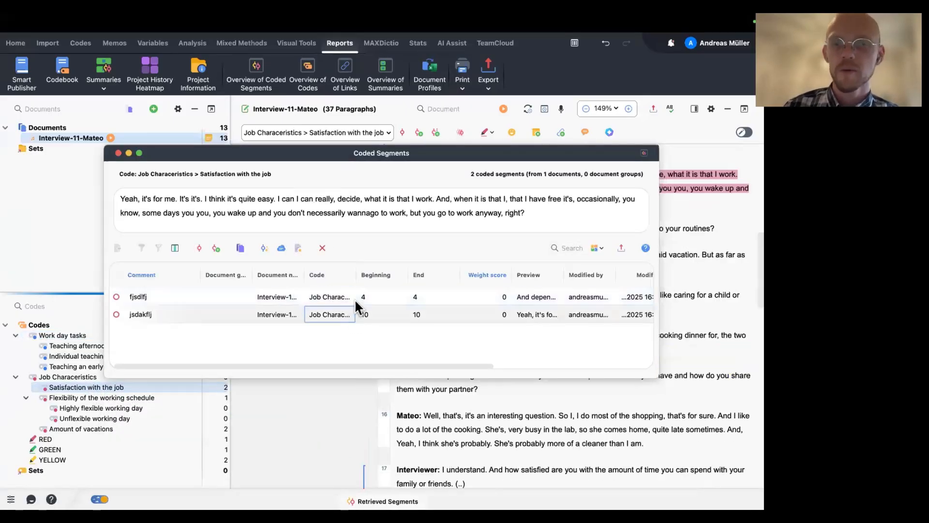
click(354, 315)
click(358, 298)
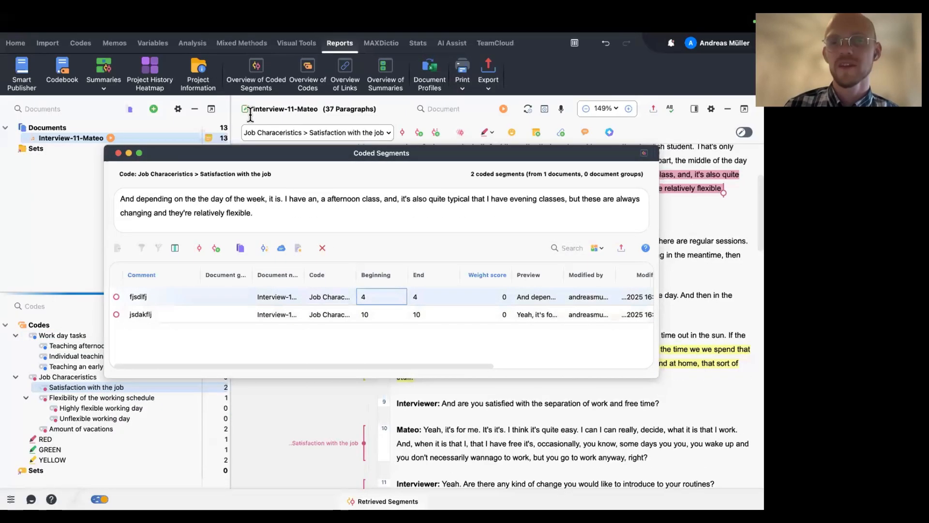
click(119, 153)
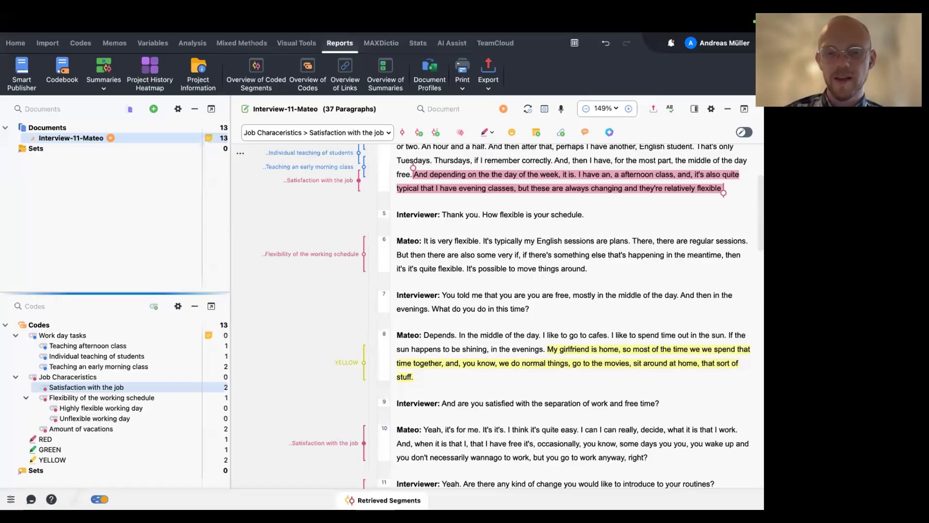
- Show the Retrieved Segments window, try hiding and restoring it, and enlarge its share of the workspace
click(387, 499)
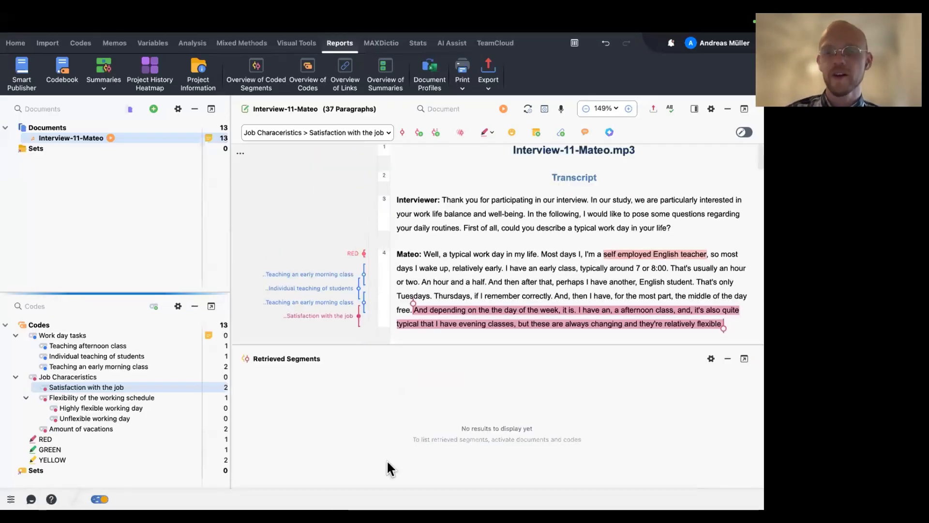
click(727, 358)
click(353, 499)
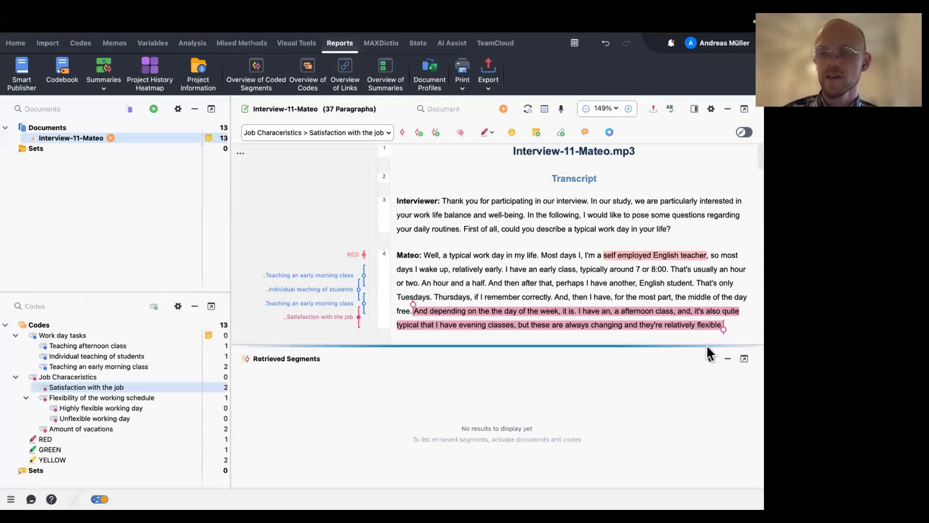
click(728, 359)
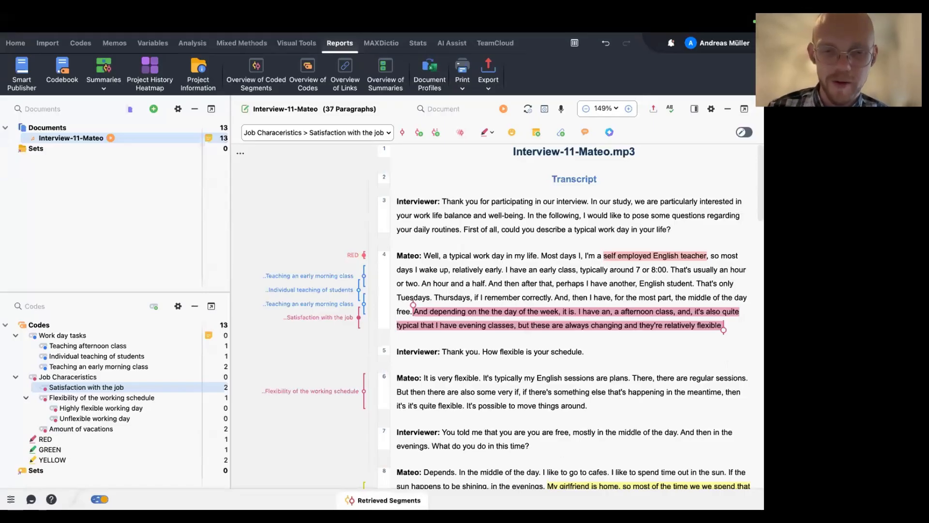
click(368, 501)
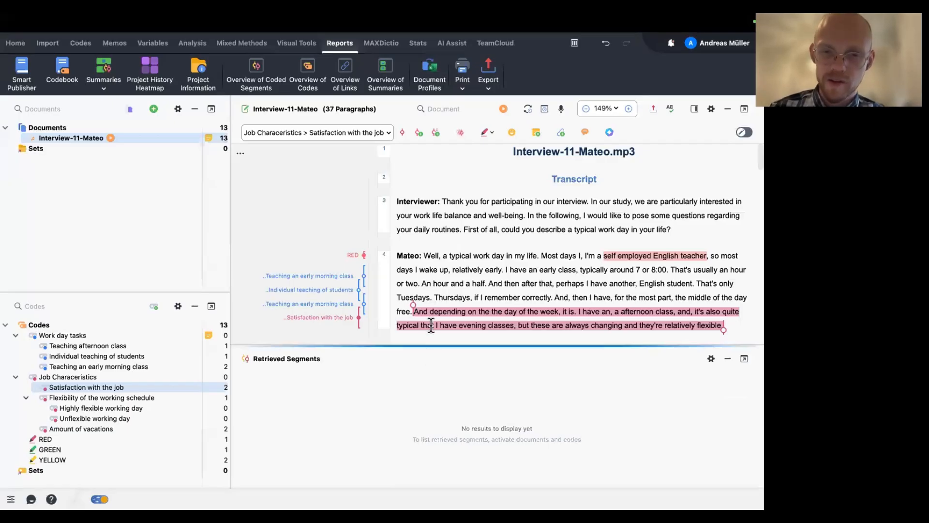
drag(426, 343, 427, 303)
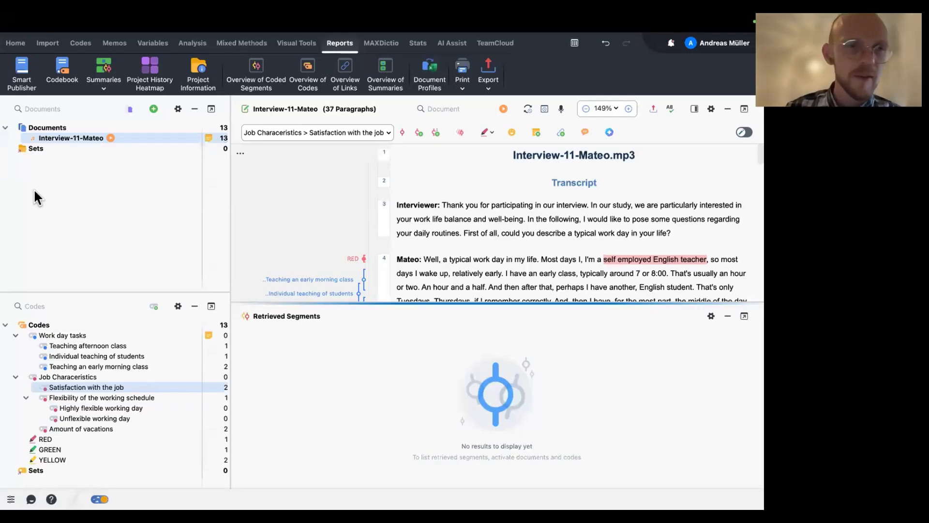
- Activate the interview document and the "Satisfaction with the job" code to retrieve the matching coded segments
click(25, 138)
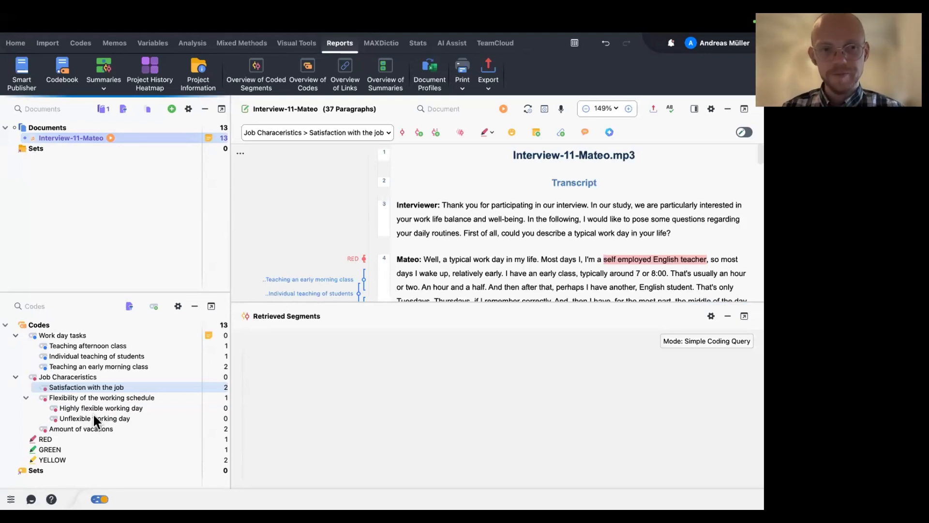
mouse_move(35, 386)
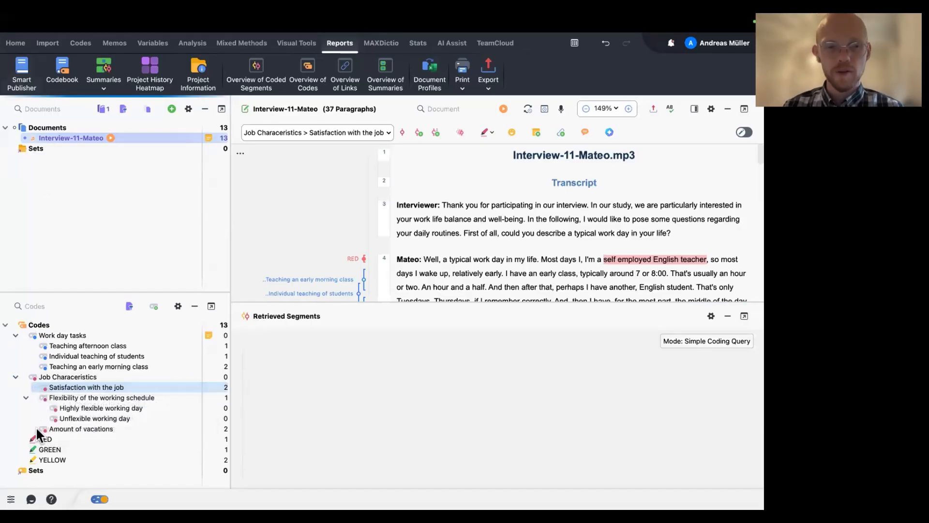
click(34, 387)
mouse_move(373, 467)
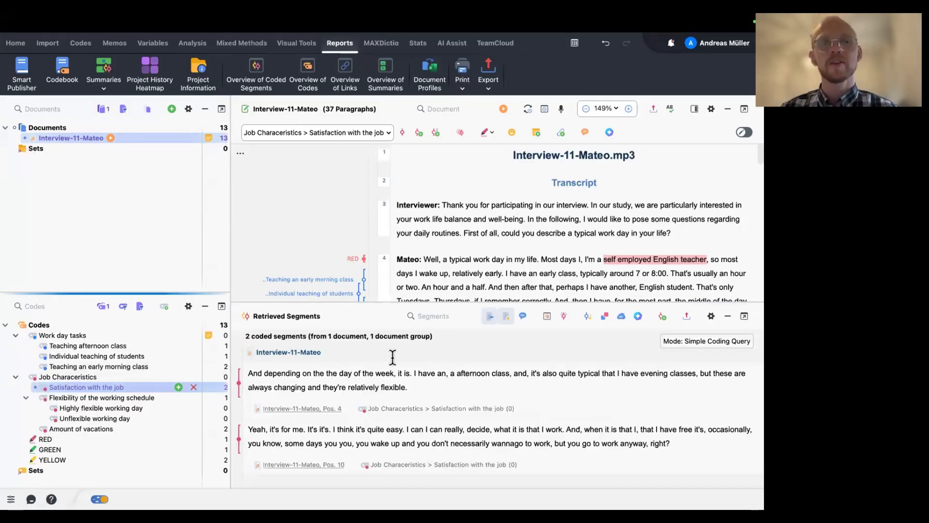
- Deactivate "Satisfaction with the job", activate "Work day tasks" with its subcodes, and read through the retrieved segments
click(37, 387)
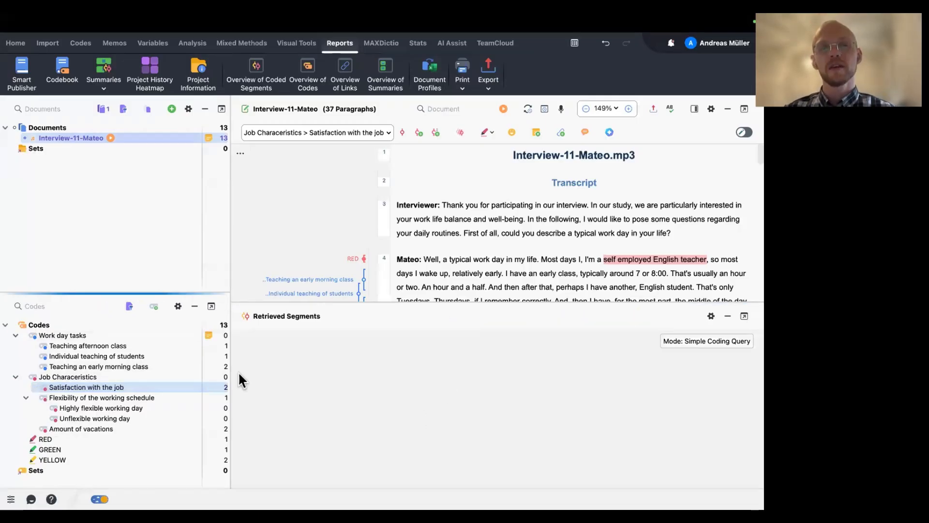
click(25, 334)
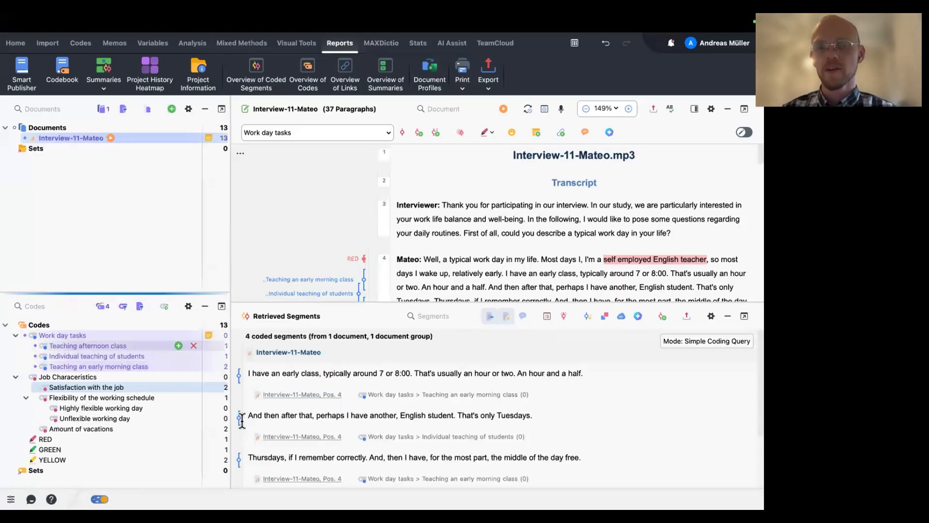
scroll(437, 422, down, 3)
scroll(439, 423, up, 3)
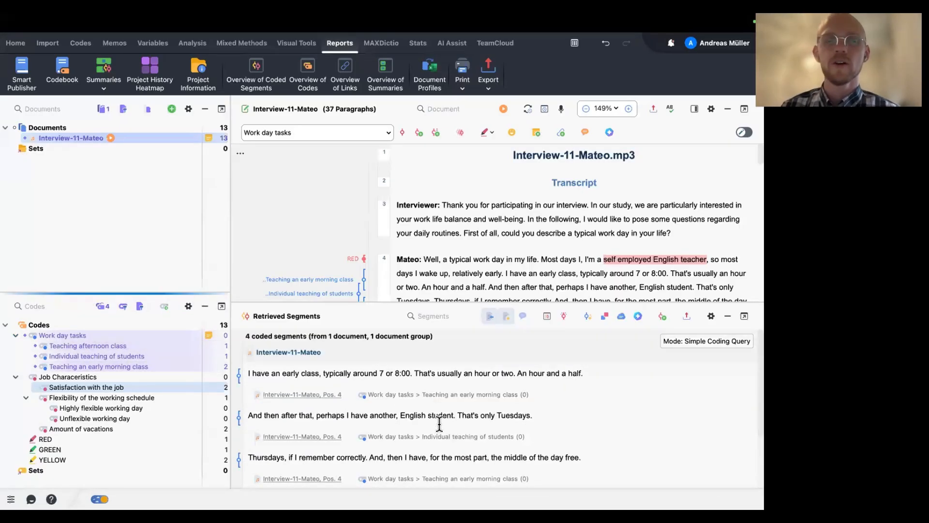
scroll(439, 423, down, 3)
scroll(439, 423, up, 3)
scroll(439, 423, down, 3)
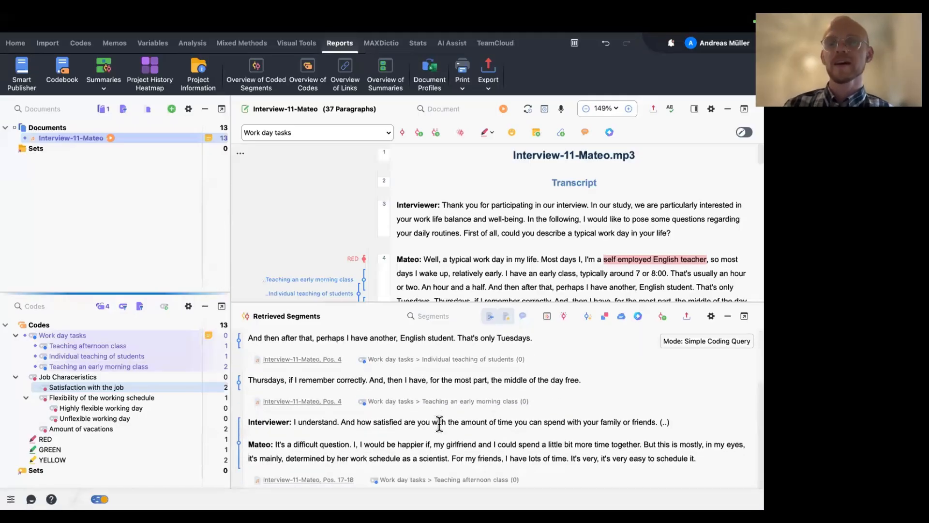
scroll(439, 422, up, 3)
scroll(439, 423, down, 3)
scroll(435, 418, up, 3)
- Open the English example project "ENG/Work-Life Balance.mqda"
click(22, 47)
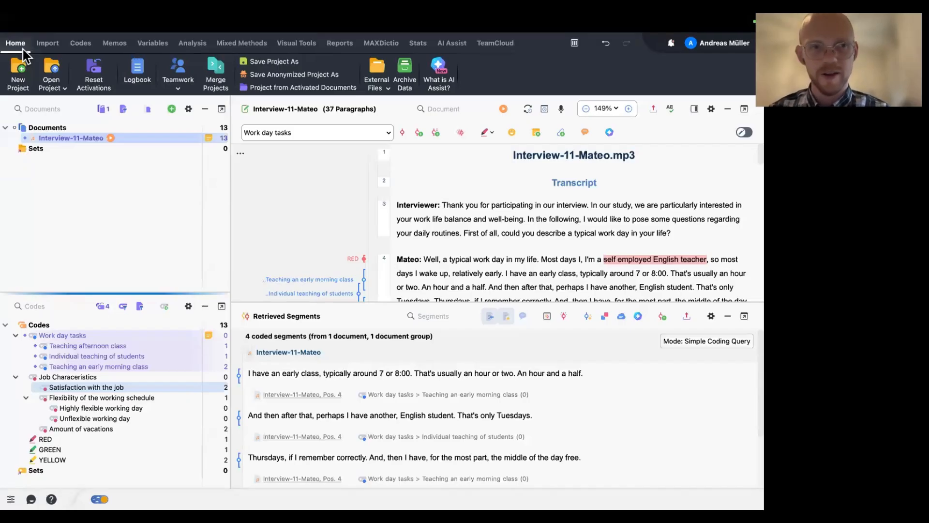
click(55, 83)
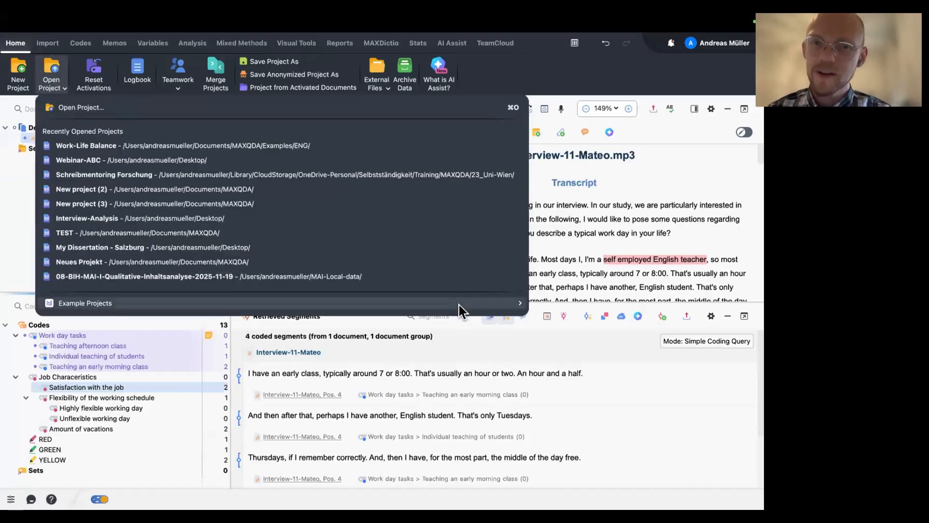
mouse_move(460, 304)
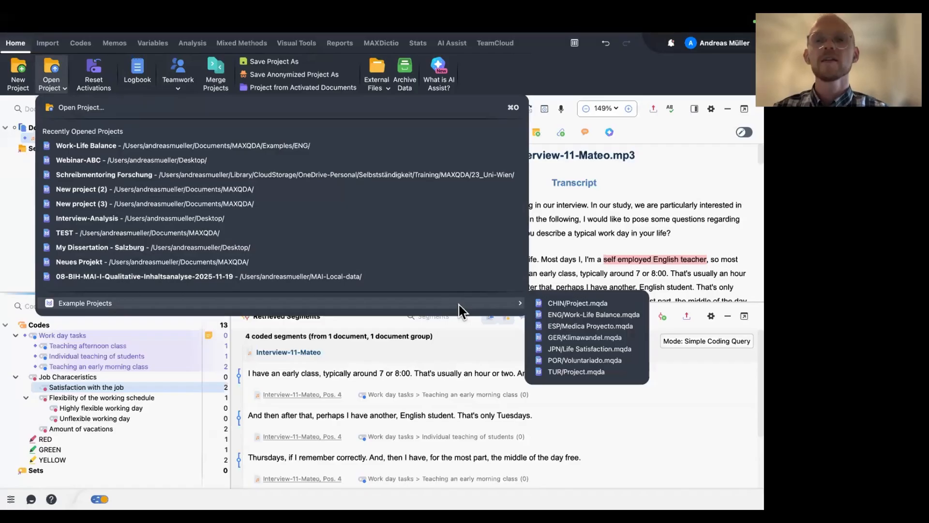
click(632, 315)
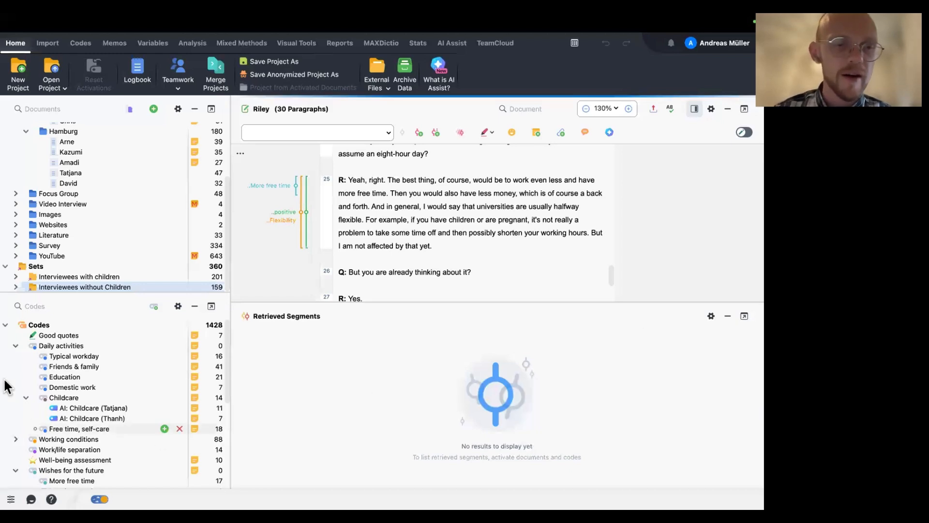
- Collapse the "Childcare" code, open the first interview in the Berlin group, and look through its coded transcript
click(26, 397)
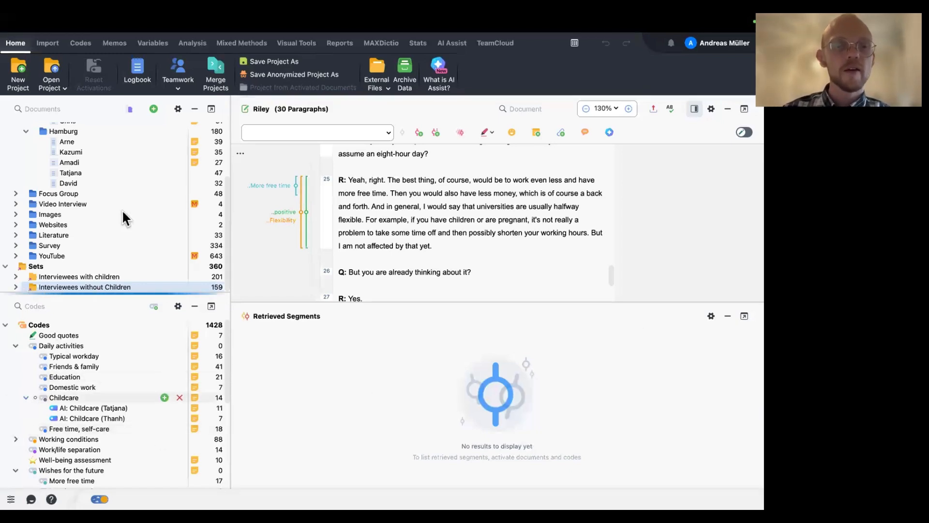
scroll(122, 210, up, 5)
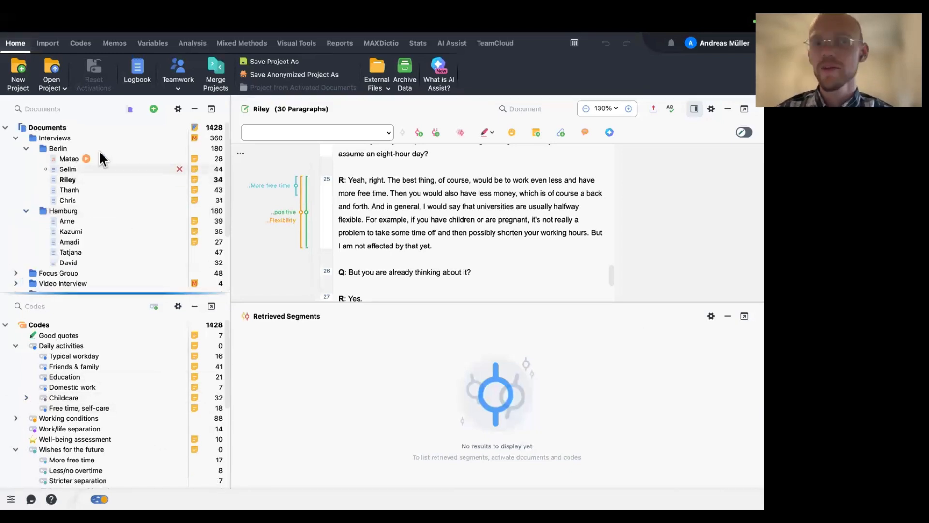
click(127, 158)
double_click(126, 159)
scroll(336, 201, up, 10)
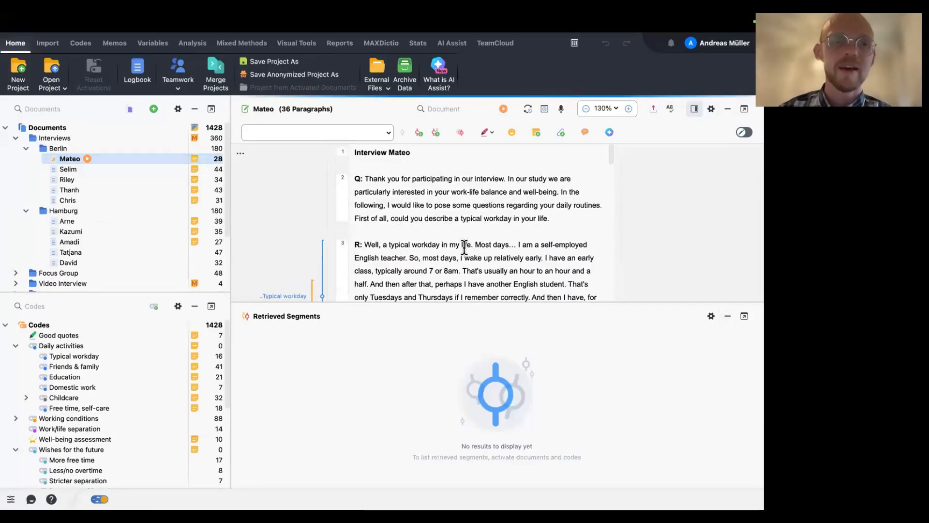
scroll(404, 244, down, 5)
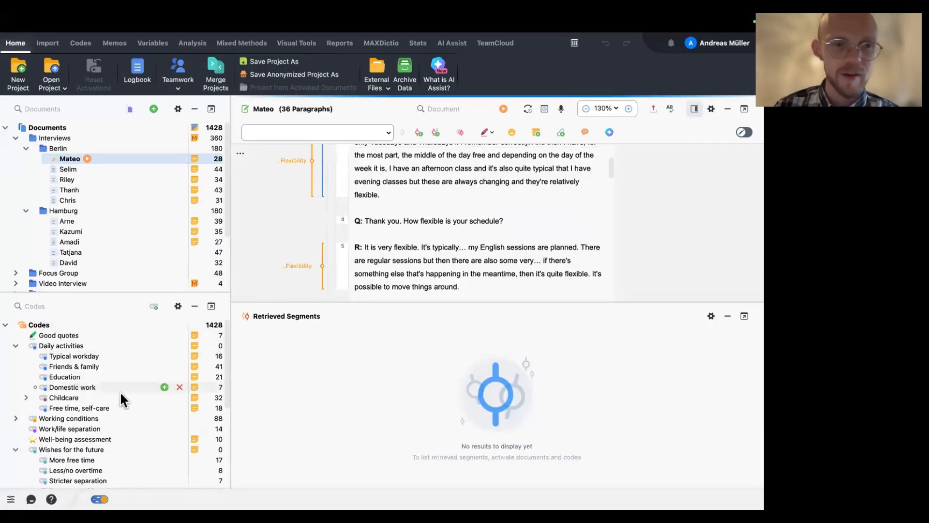
- Look through the coded segments of the "Friends & family" code in its segment overview, and close the overview
double_click(90, 367)
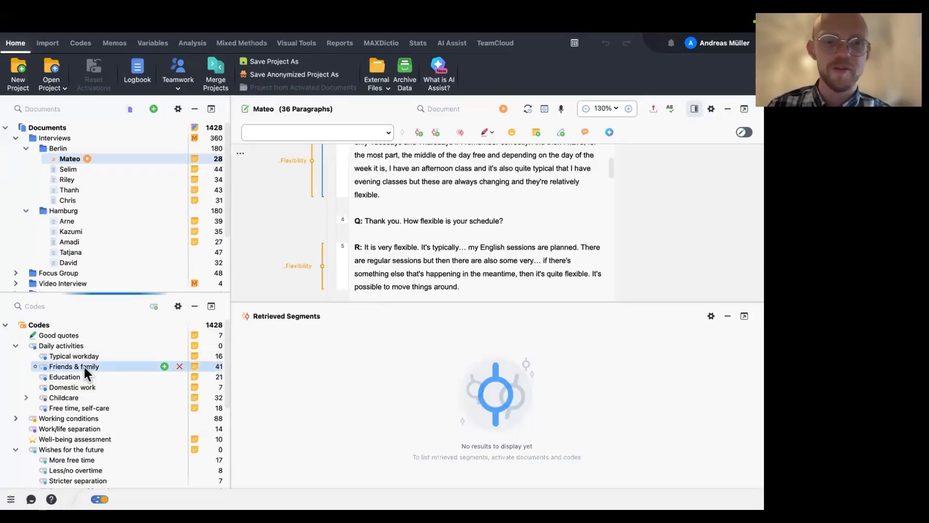
scroll(356, 281, down, 10)
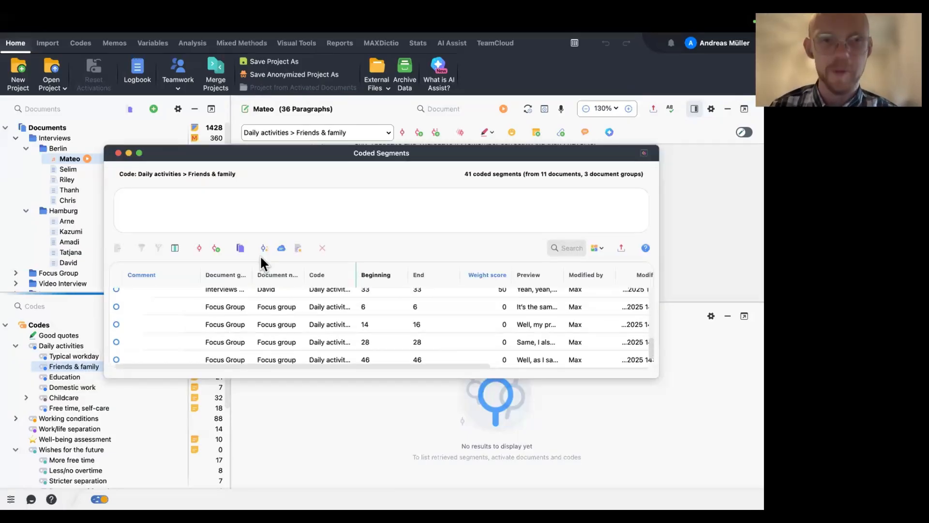
click(118, 153)
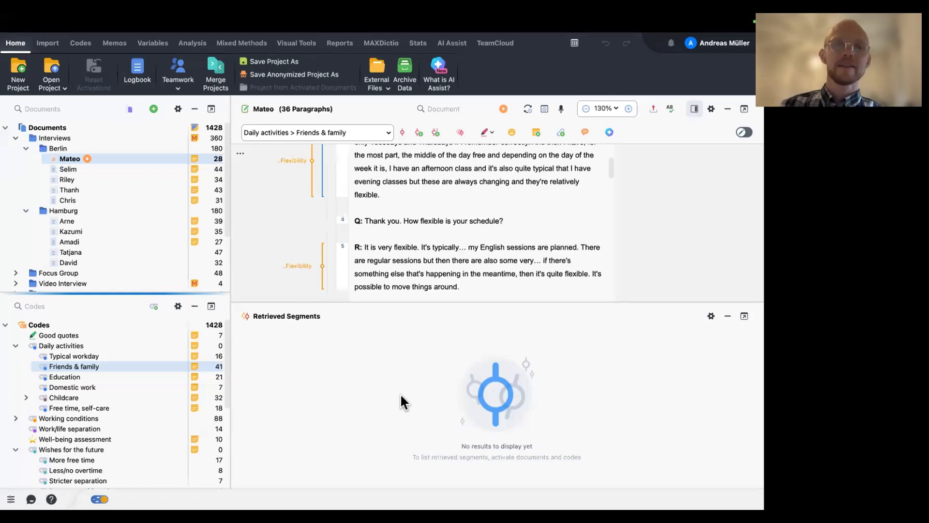
- Activate the last two interviews in the Berlin group and the "Education" code, and skim the retrieved segments
click(46, 190)
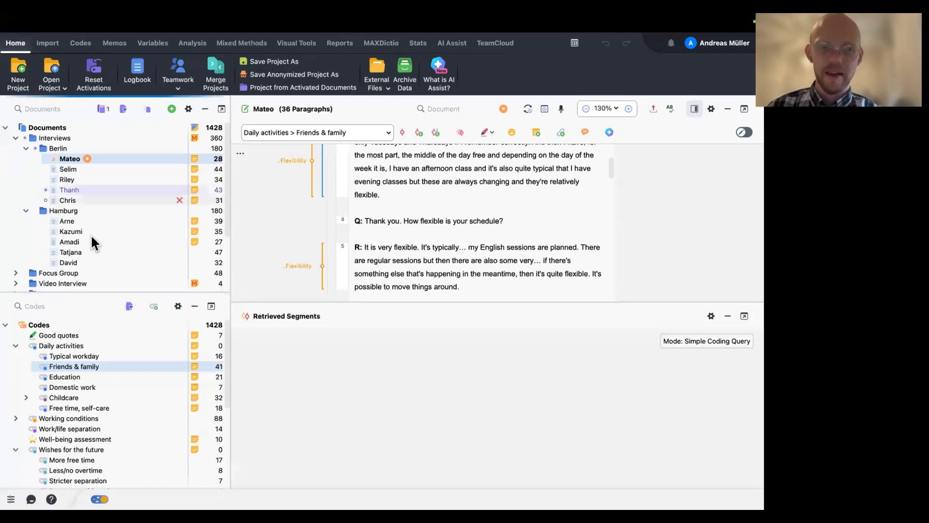
click(45, 200)
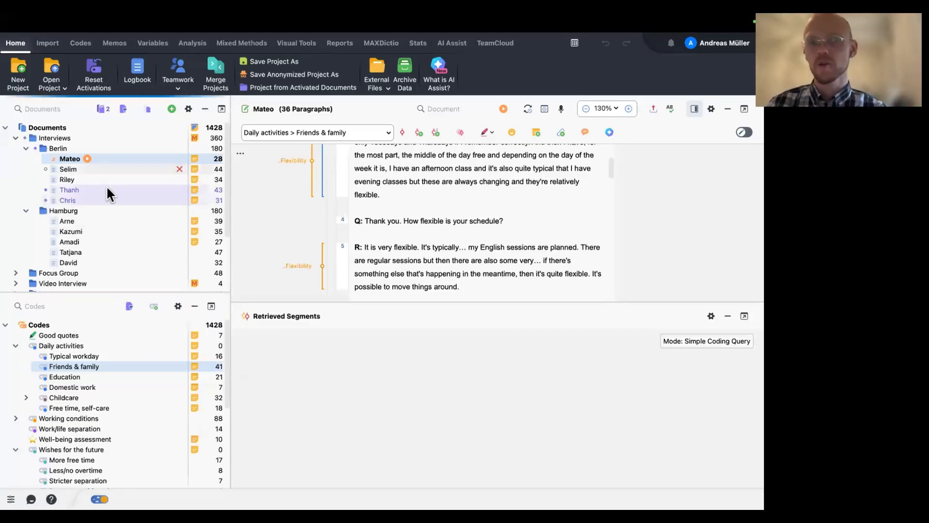
click(35, 377)
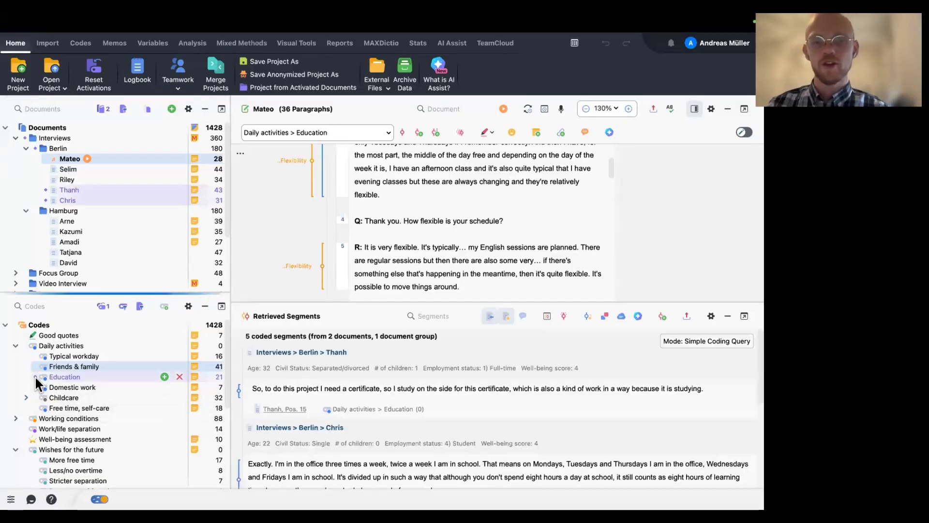
scroll(473, 384, down, 6)
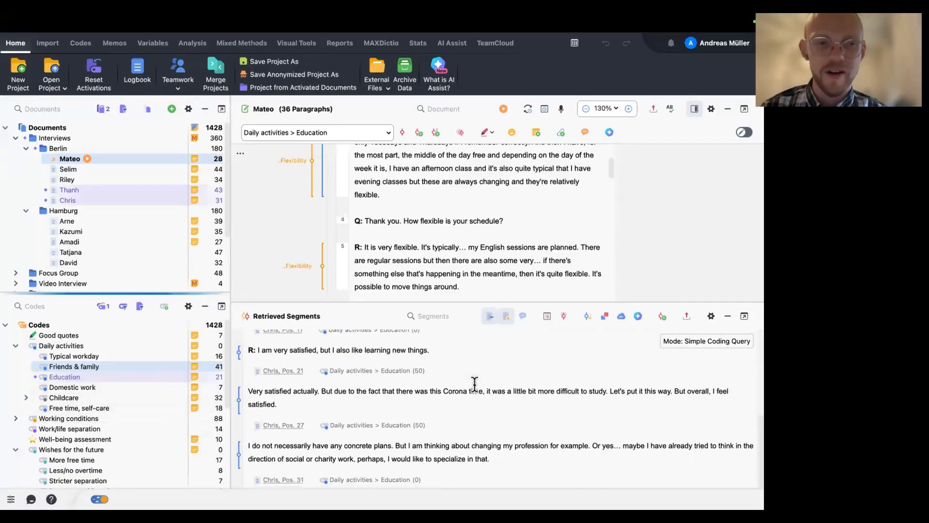
scroll(474, 384, up, 6)
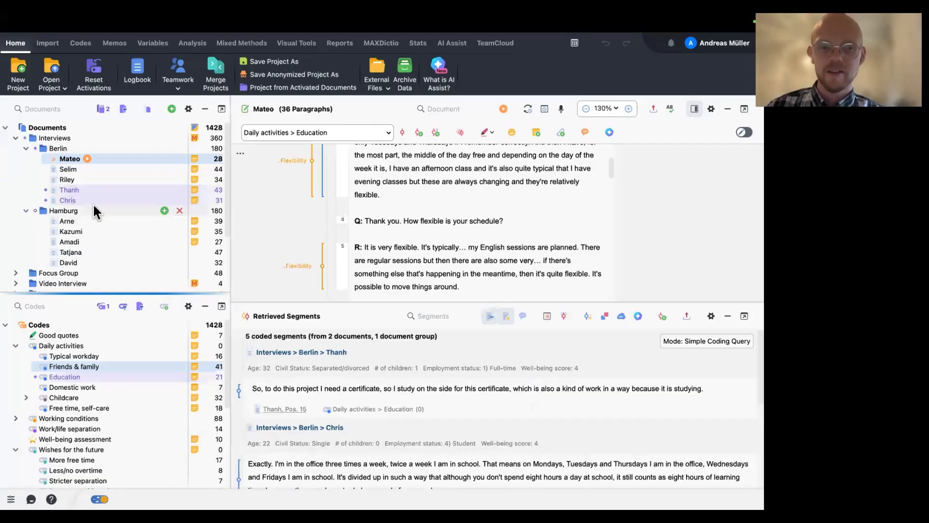
- Enlarge the Retrieved Segments area upward into the document area and look through the "Education" segments
mouse_move(118, 426)
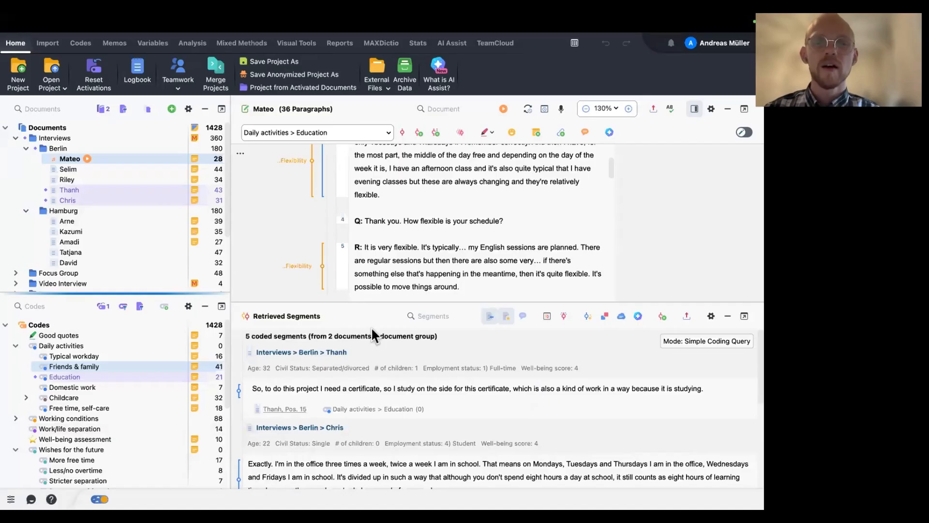
drag(360, 301, 361, 253)
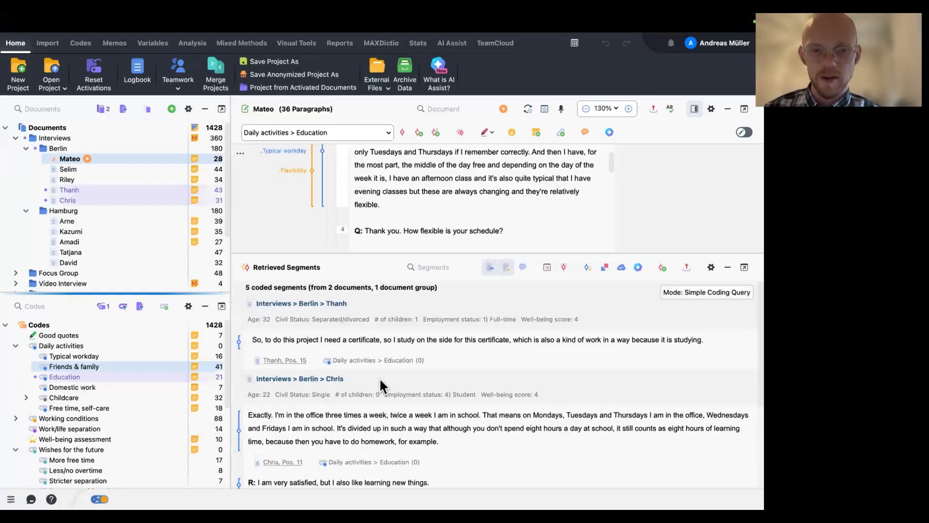
scroll(380, 385, down, 5)
scroll(380, 385, up, 5)
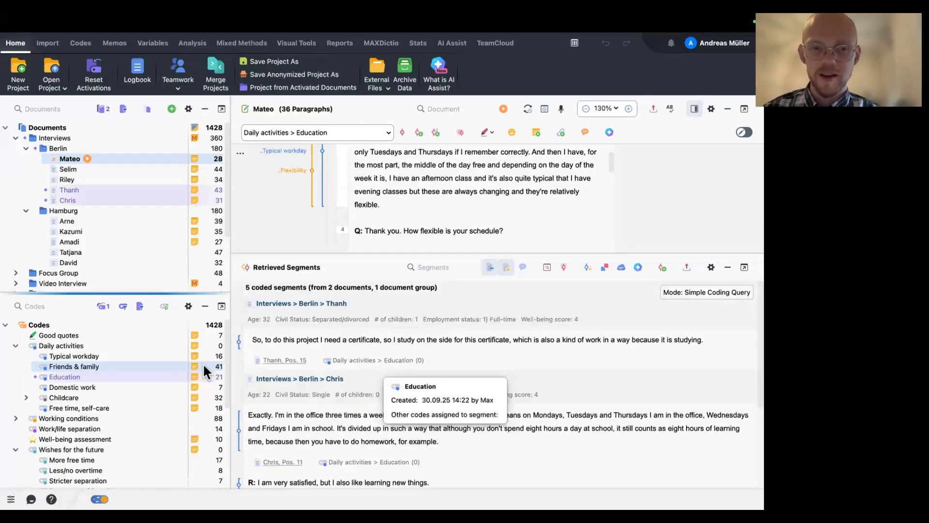
- Open the source passages of the first three retrieved "Education" segments, and deactivate the code and both interviews
click(241, 344)
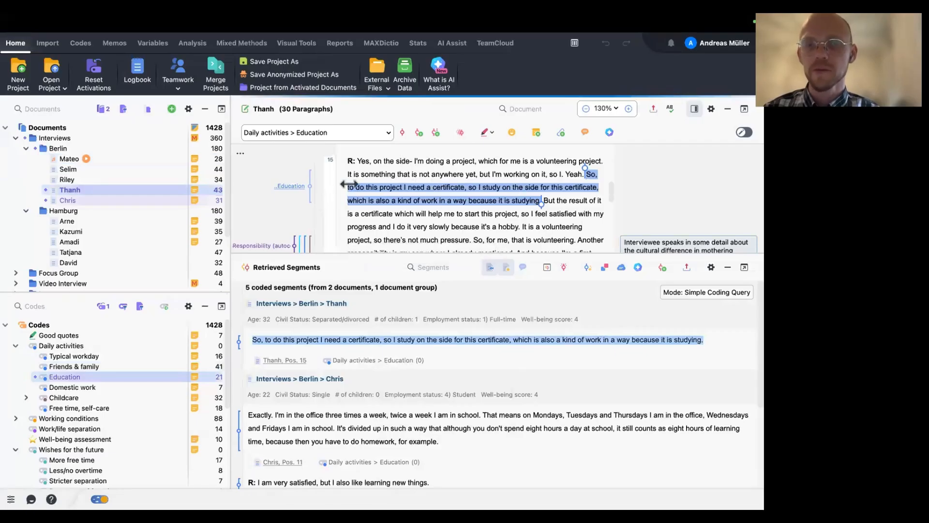
click(241, 434)
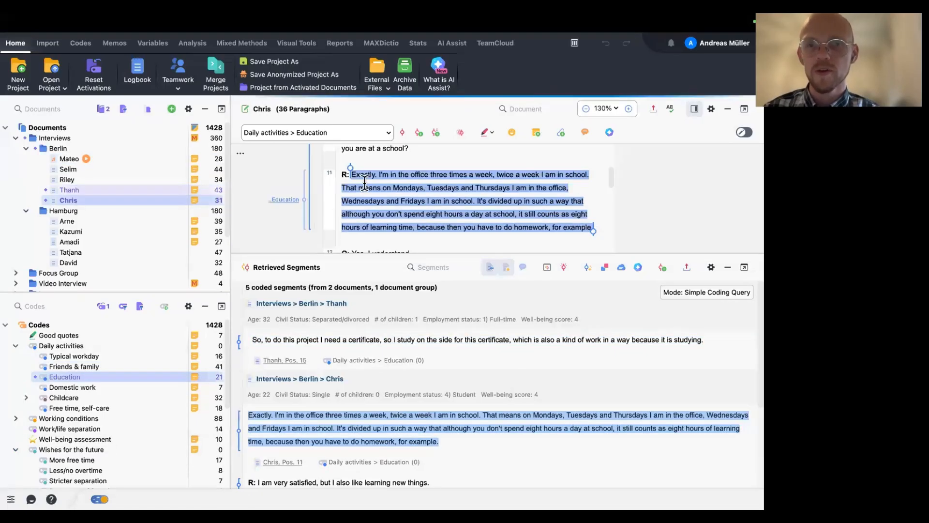
scroll(351, 402, down, 3)
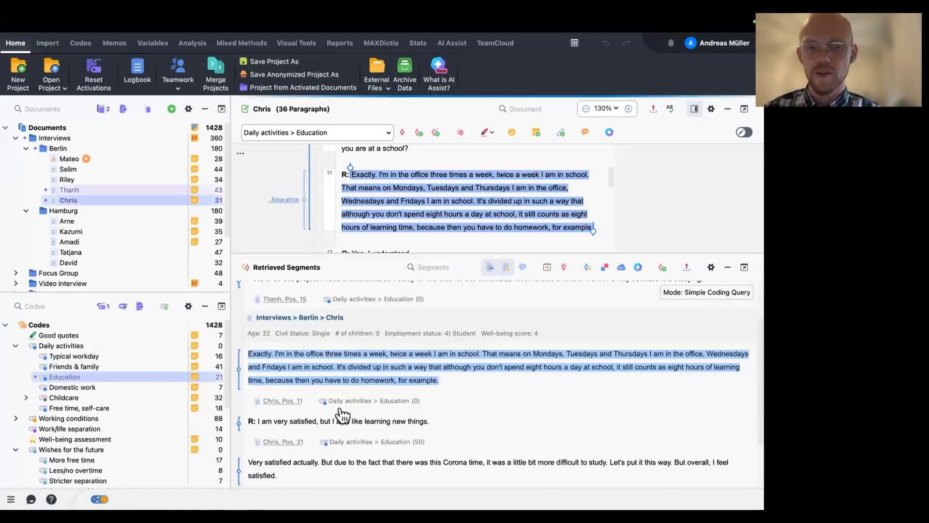
click(237, 389)
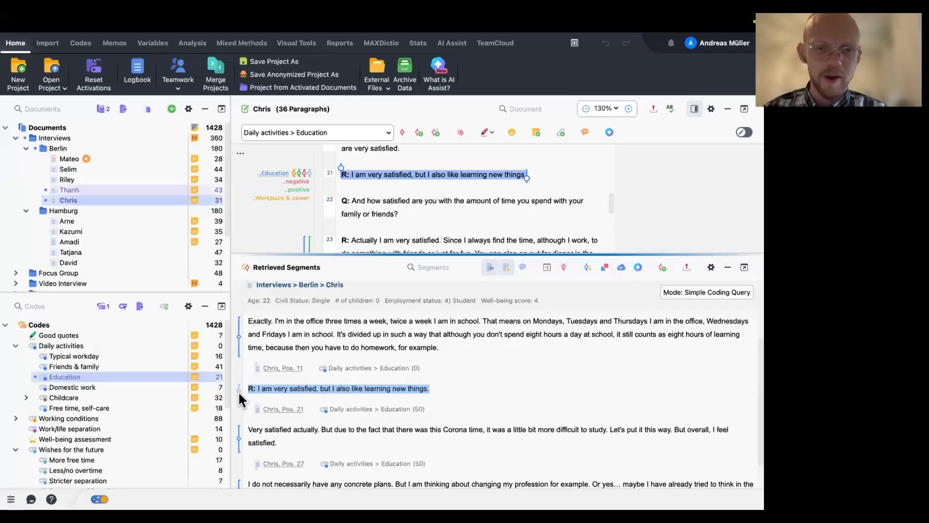
scroll(357, 210, up, 1)
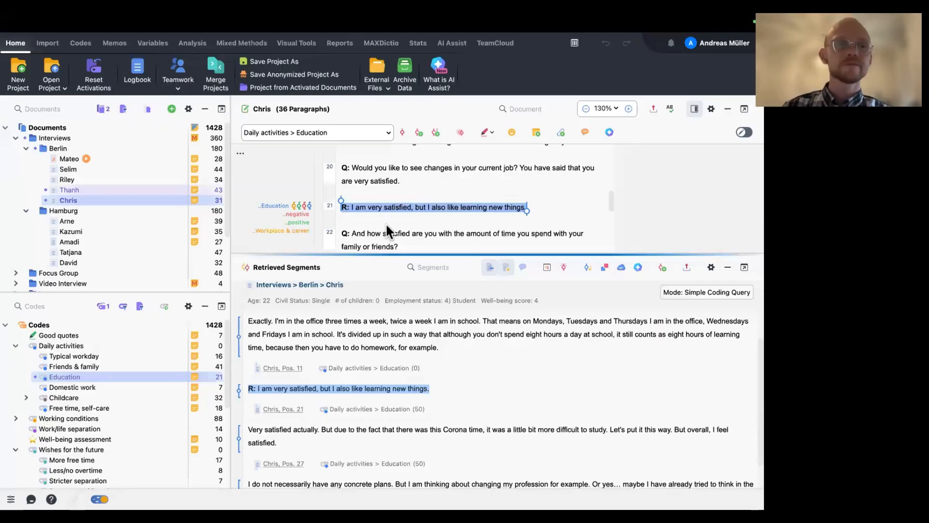
click(104, 306)
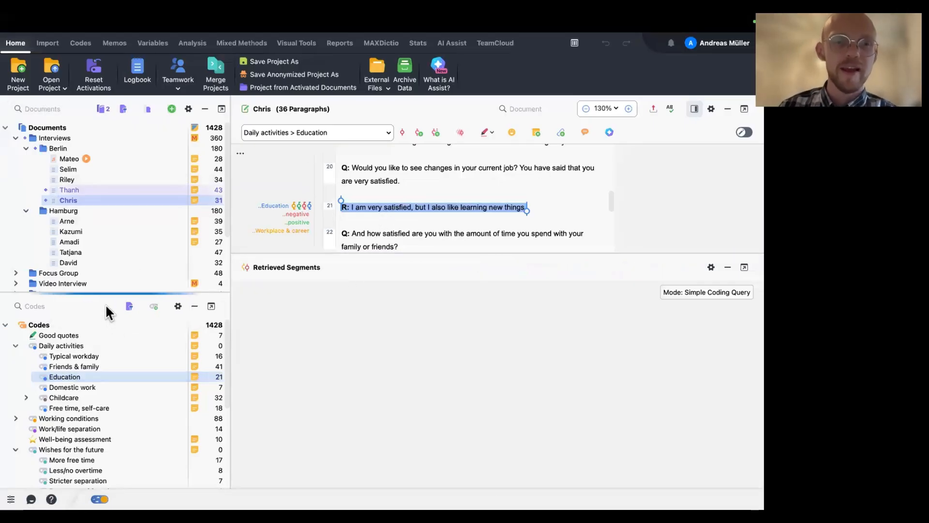
click(100, 108)
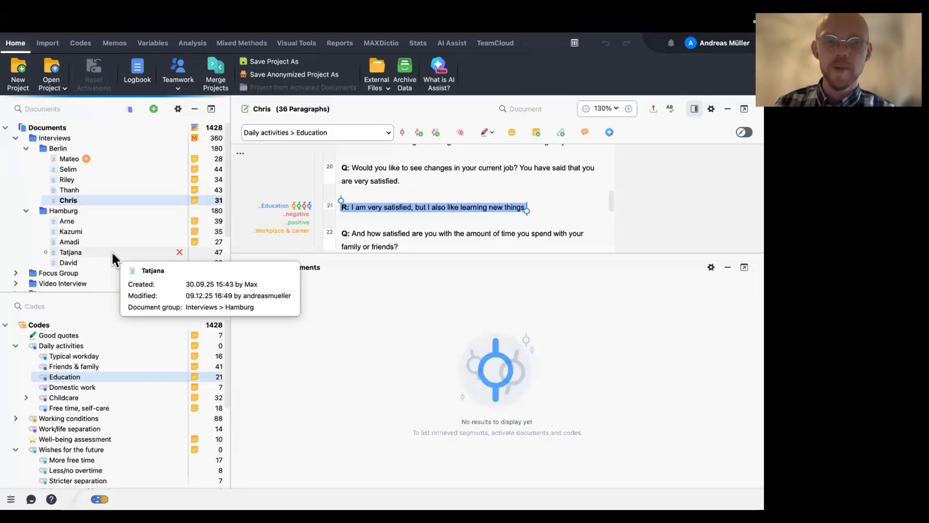
click(52, 211)
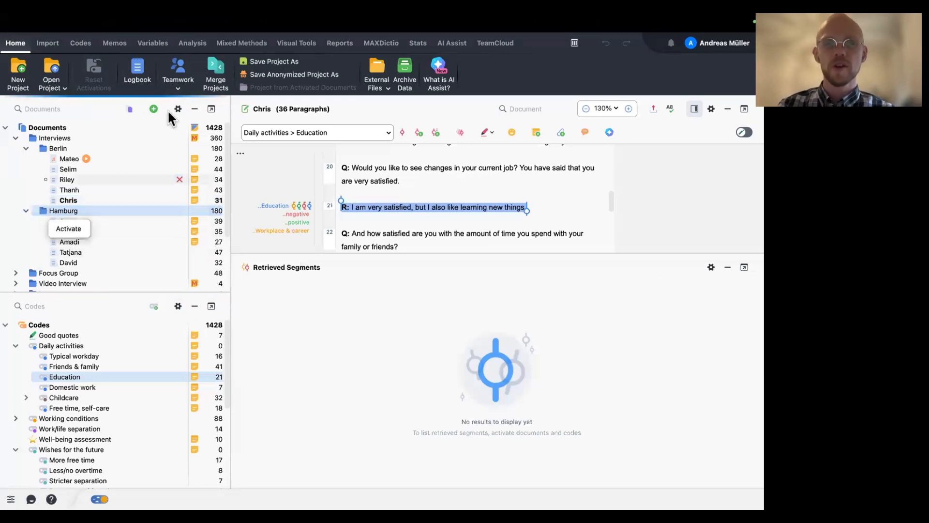
click(153, 108)
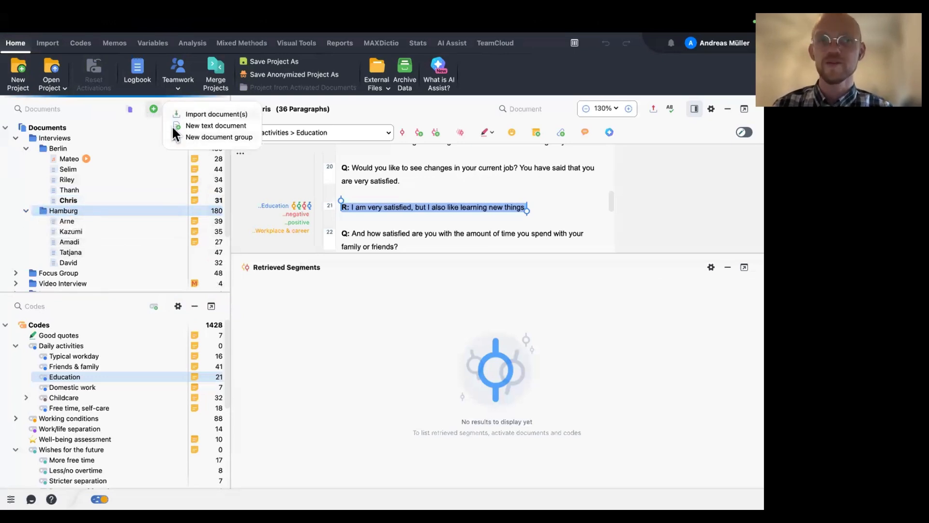
click(85, 108)
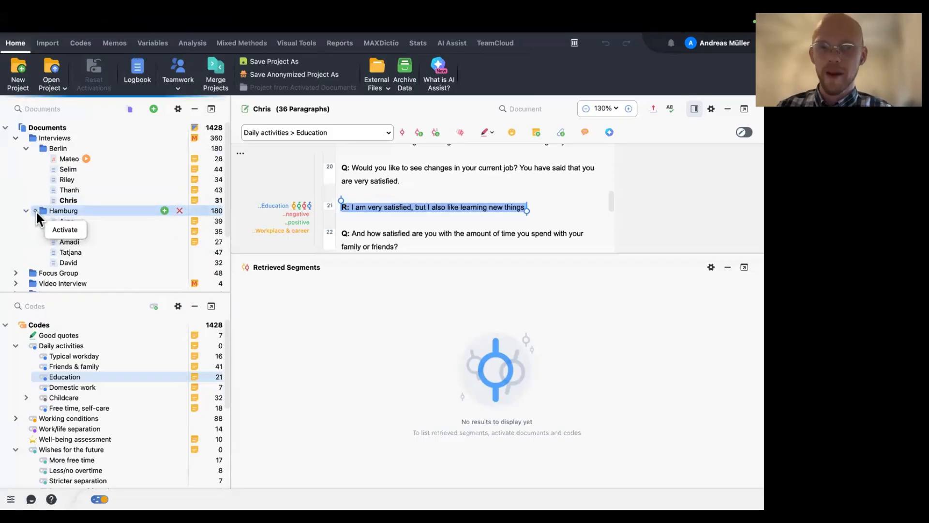
- Activate the Hamburg interview group with the codes "Friends & family" and "Childcare" including subcodes, and look through the retrieved segments
click(36, 210)
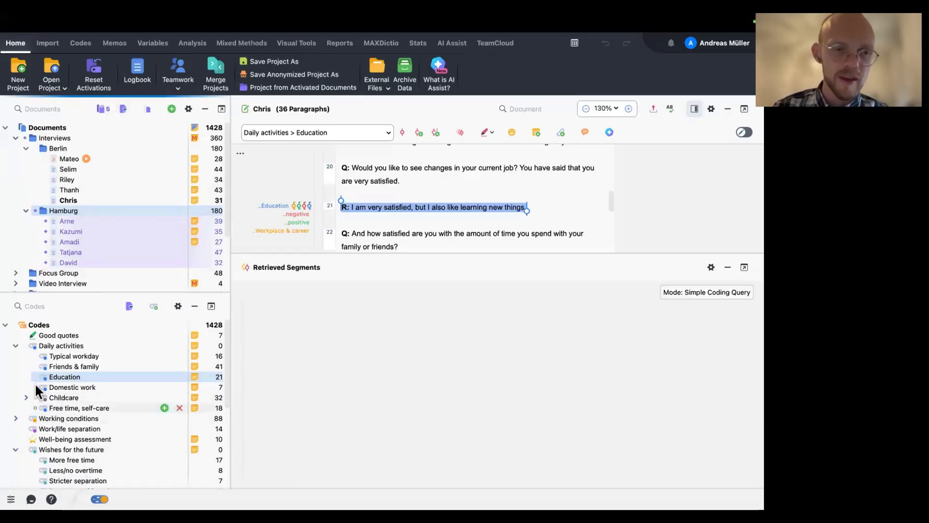
click(35, 366)
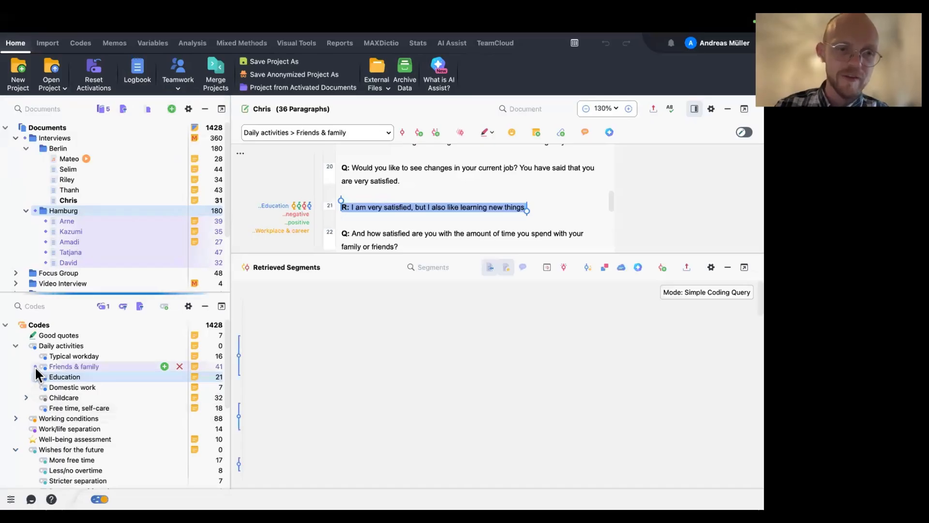
click(35, 397)
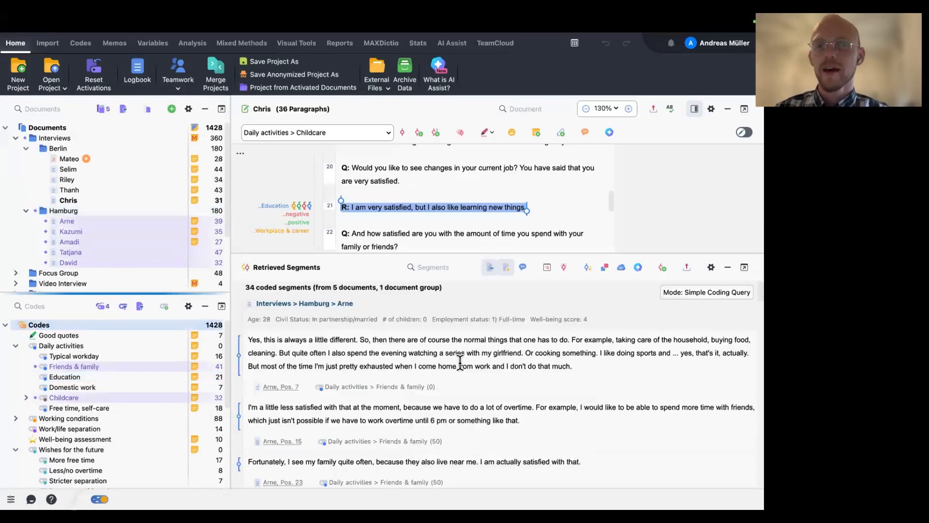
scroll(459, 362, down, 5)
scroll(460, 362, up, 3)
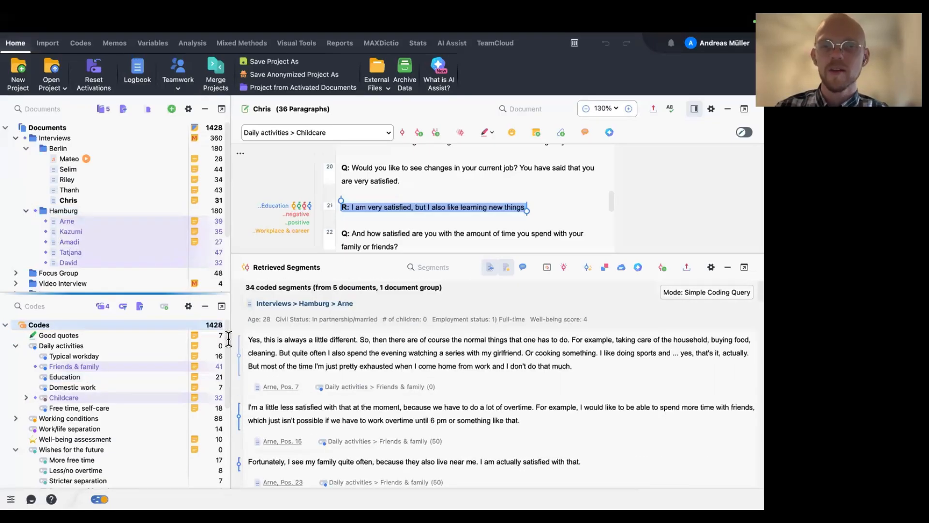
mouse_move(437, 444)
scroll(437, 444, down, 15)
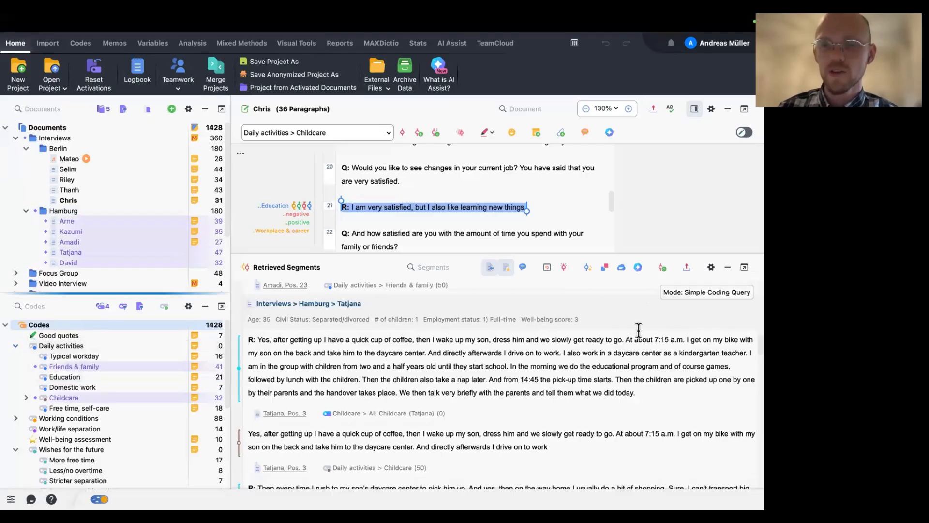
- Open the source passage of the AI-coded childcare segment in a Hamburg interview, and display comments beside the retrieved segments
click(686, 268)
click(232, 397)
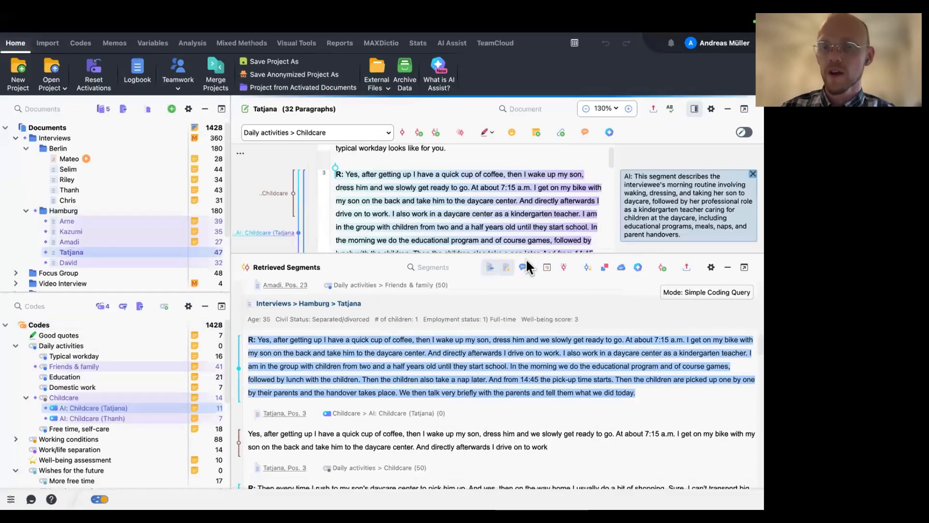
click(523, 267)
scroll(593, 394, down, 3)
scroll(594, 393, up, 3)
- Look at the available export formats for the retrieved segments without exporting
click(687, 268)
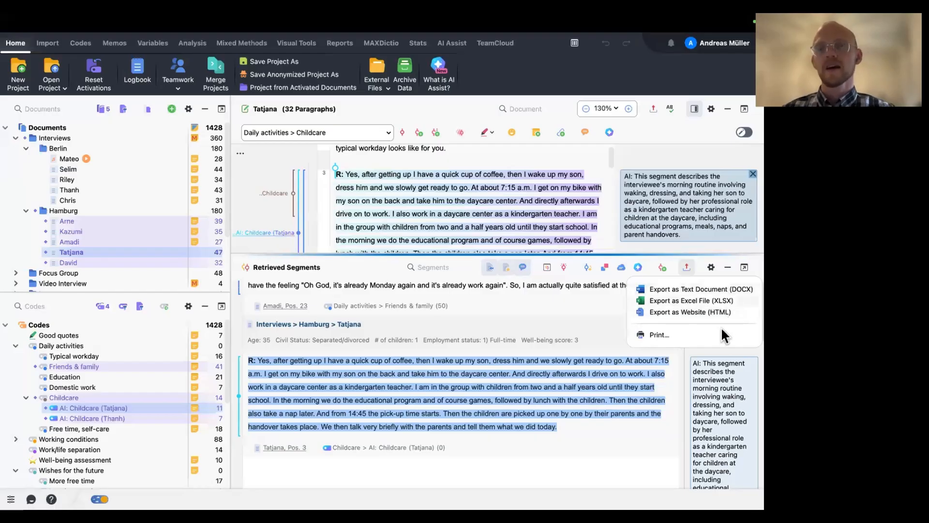
click(503, 421)
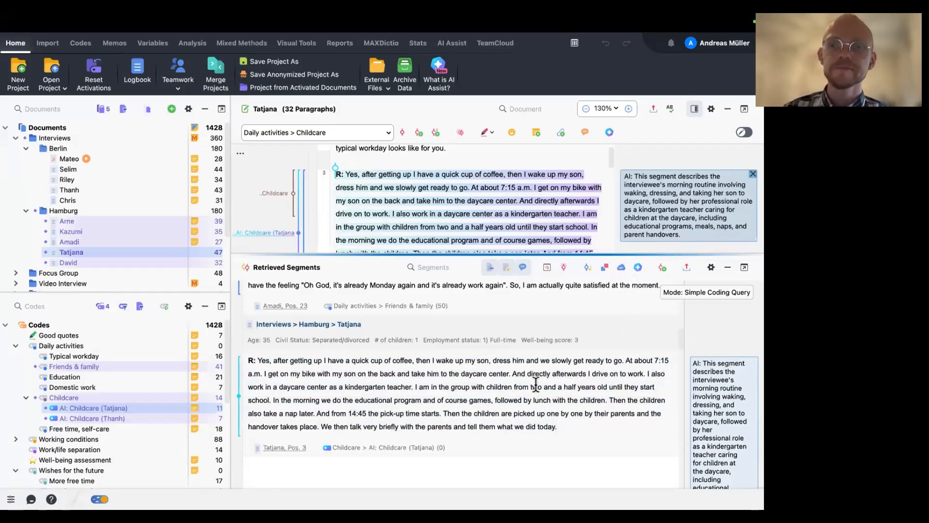
- Minimize the Retrieved Segments area and deactivate all codes and documents
click(728, 267)
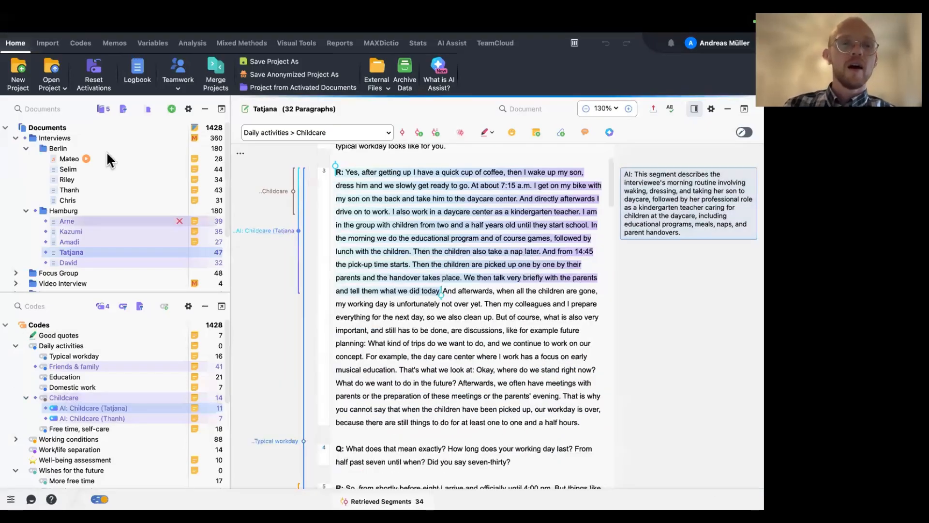
click(99, 303)
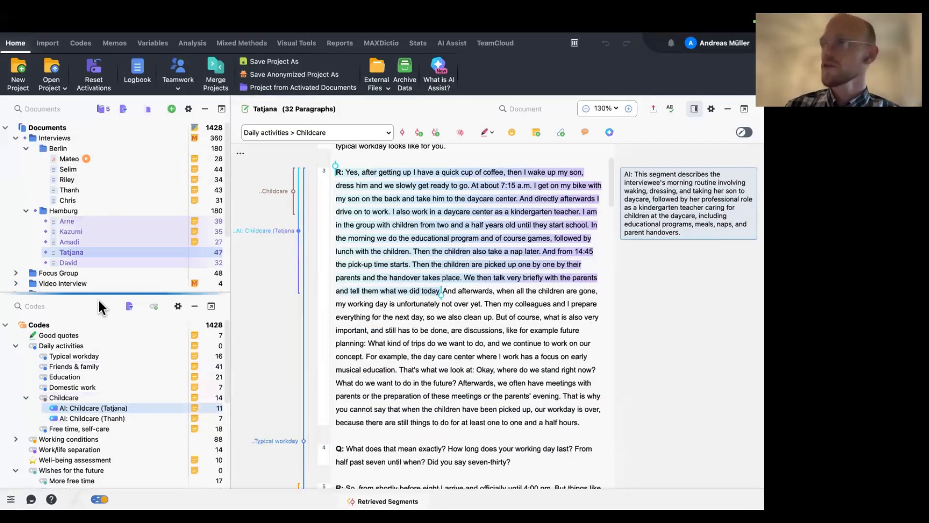
click(102, 106)
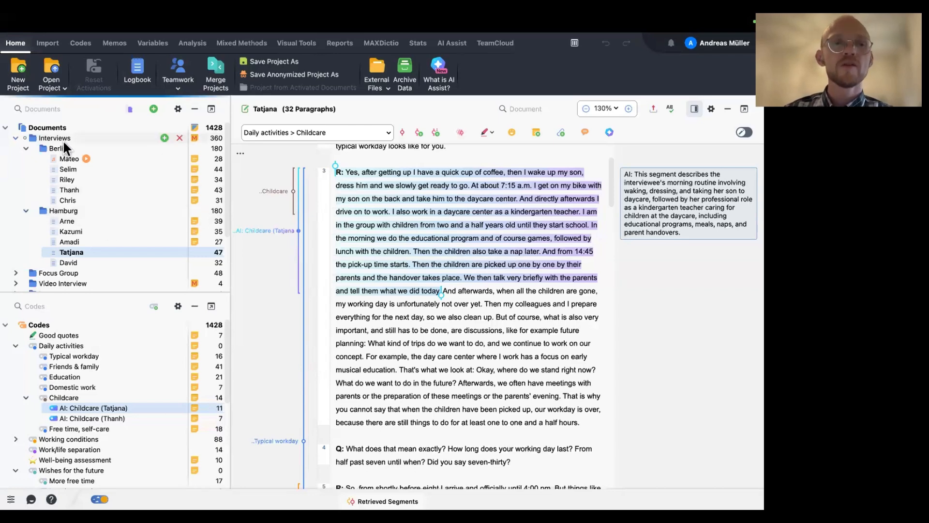
click(86, 147)
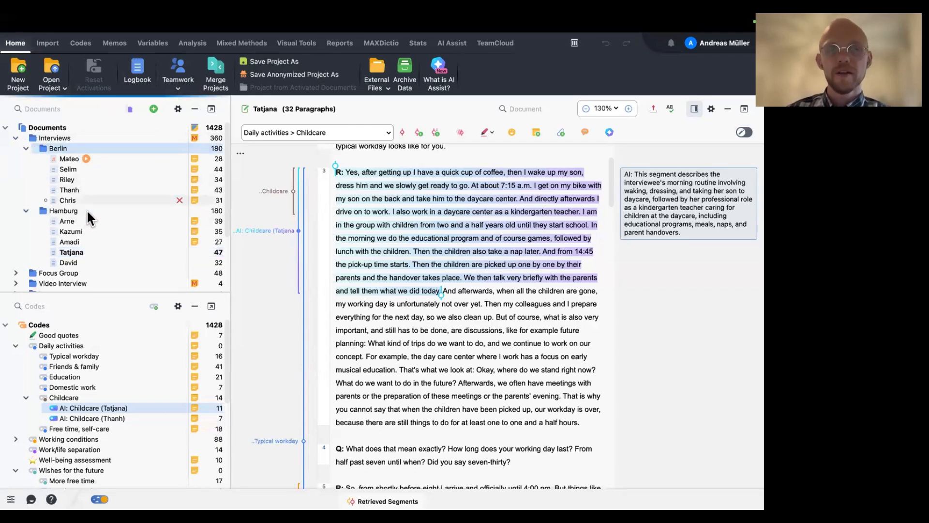
click(27, 149)
click(27, 149)
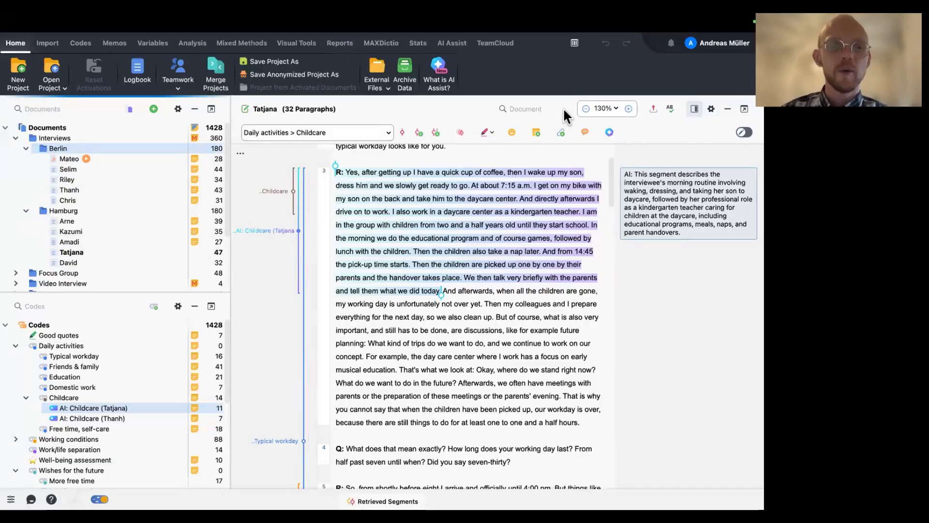
- Delete both AI-generated subcodes under "Childcare" together with their coded segments
click(184, 406)
click(419, 318)
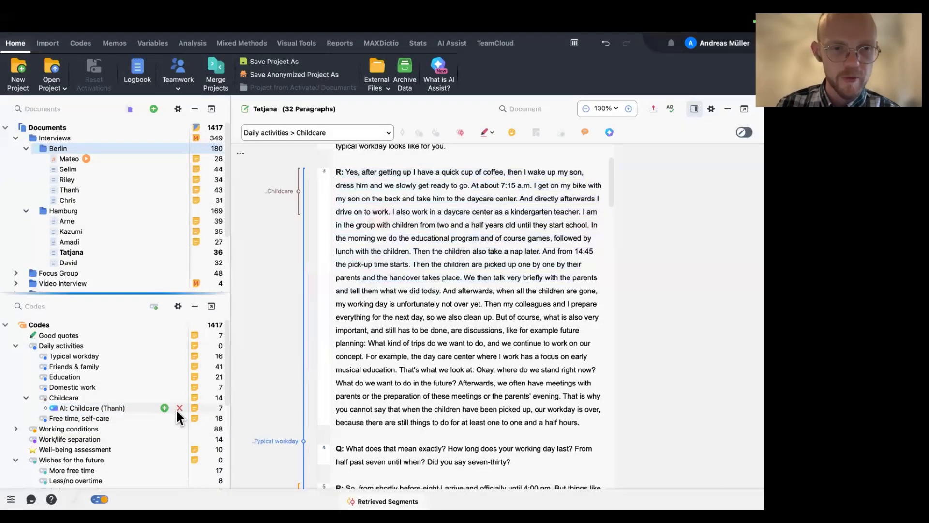
click(177, 408)
click(405, 318)
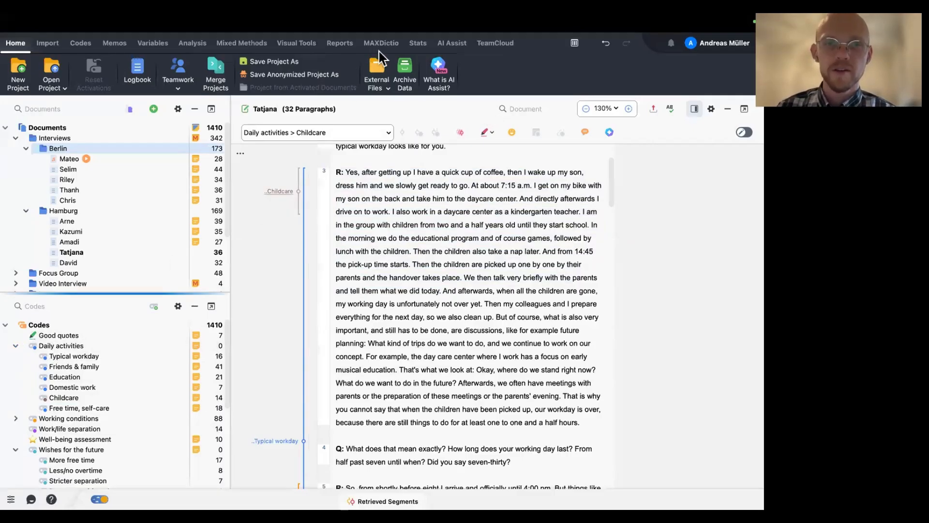
- Start a quantitative comparison of cases and groups with the Berlin and Hamburg interview groups
click(207, 47)
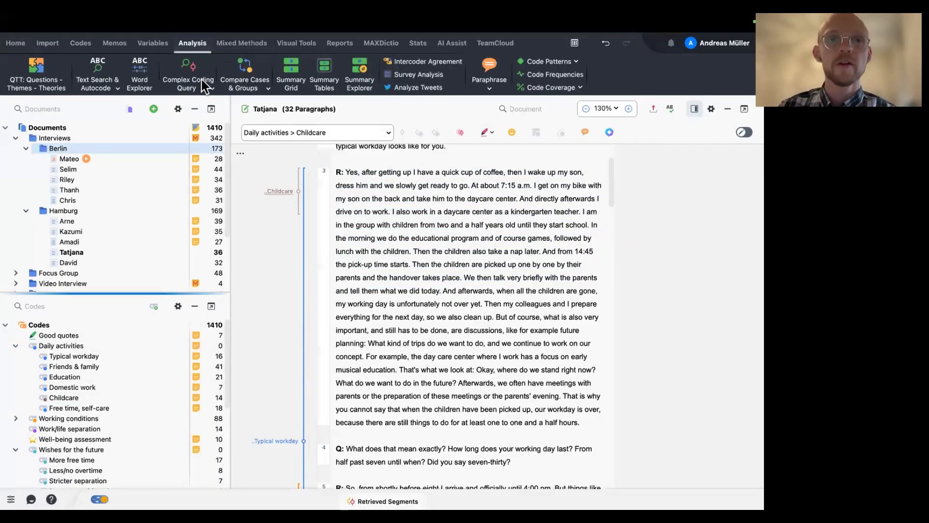
click(245, 85)
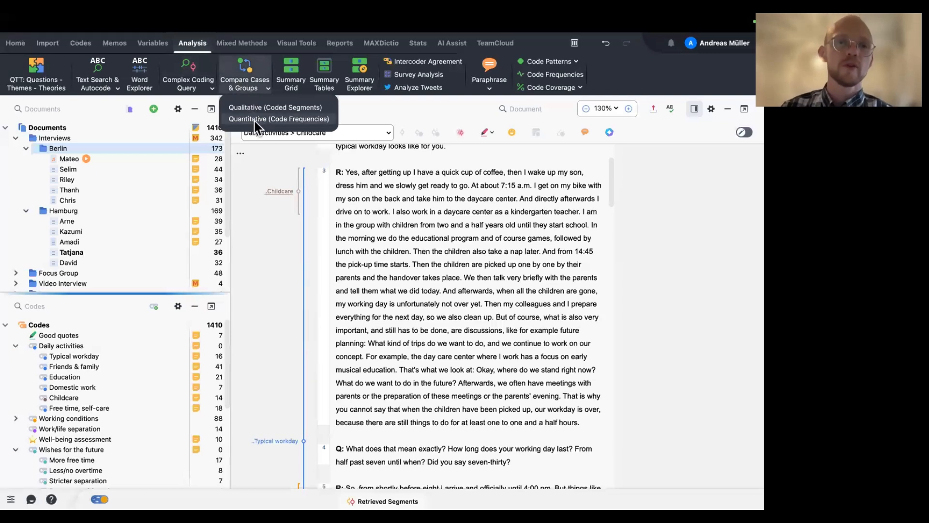
click(255, 120)
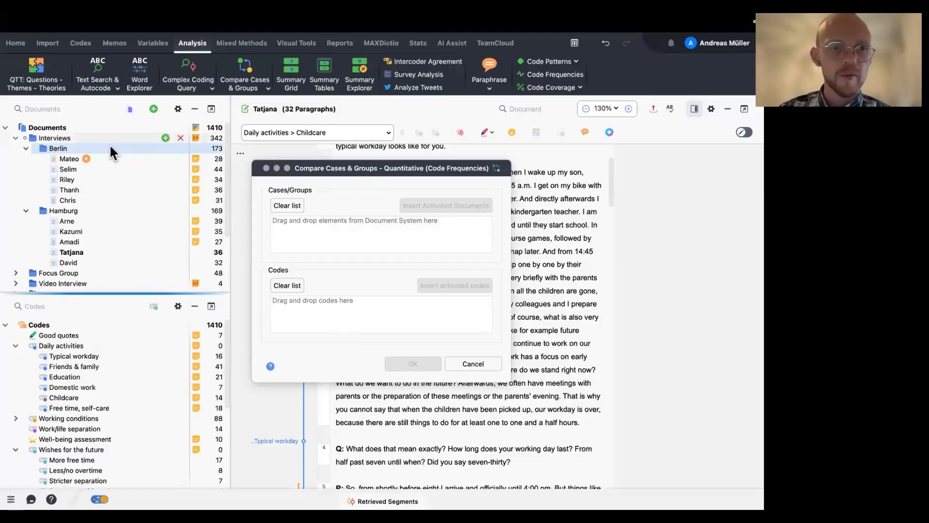
drag(91, 149, 358, 234)
drag(93, 212, 353, 236)
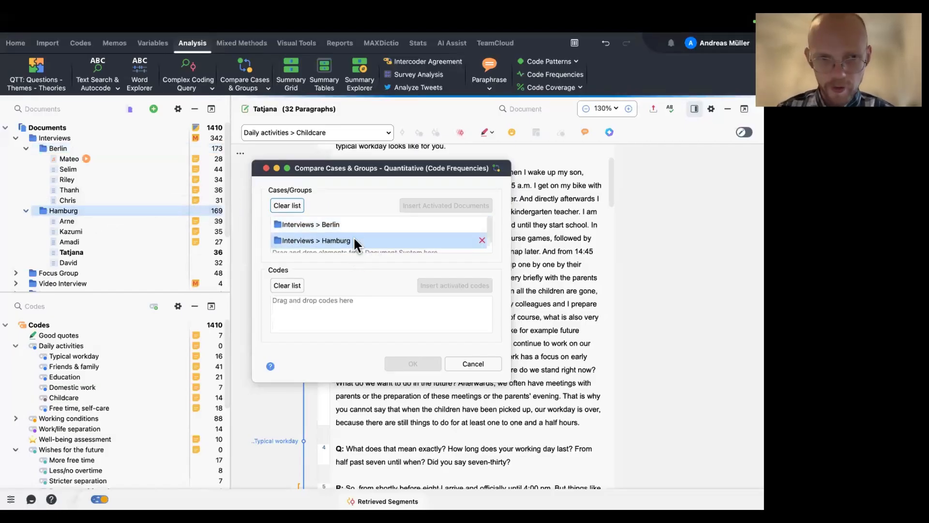
- Add all six "Daily activities" subcodes to the quantitative comparison and generate the crosstab
click(81, 356)
shift+click(70, 405)
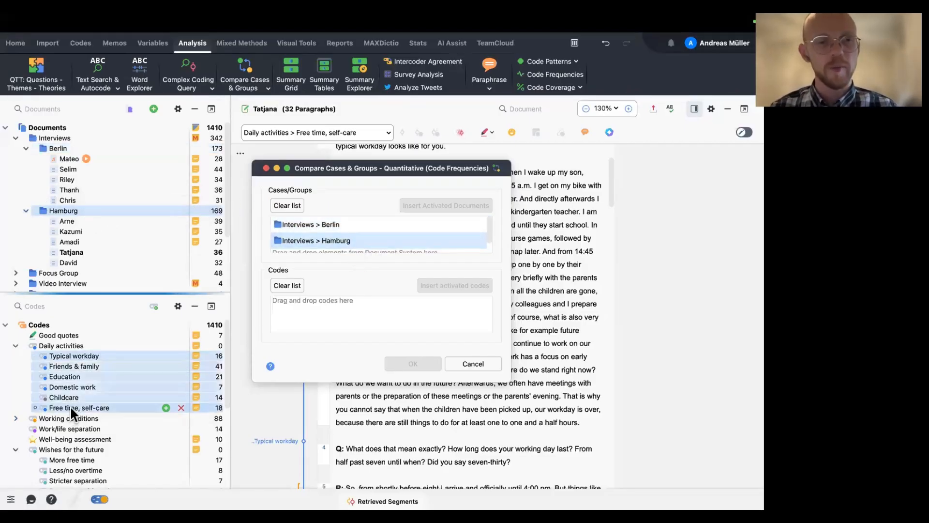
drag(60, 380, 332, 312)
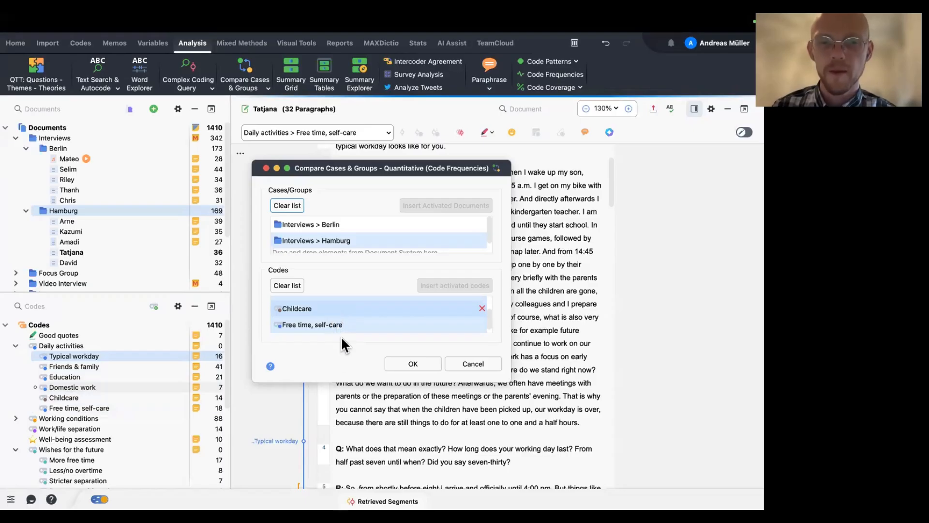
drag(333, 382, 397, 438)
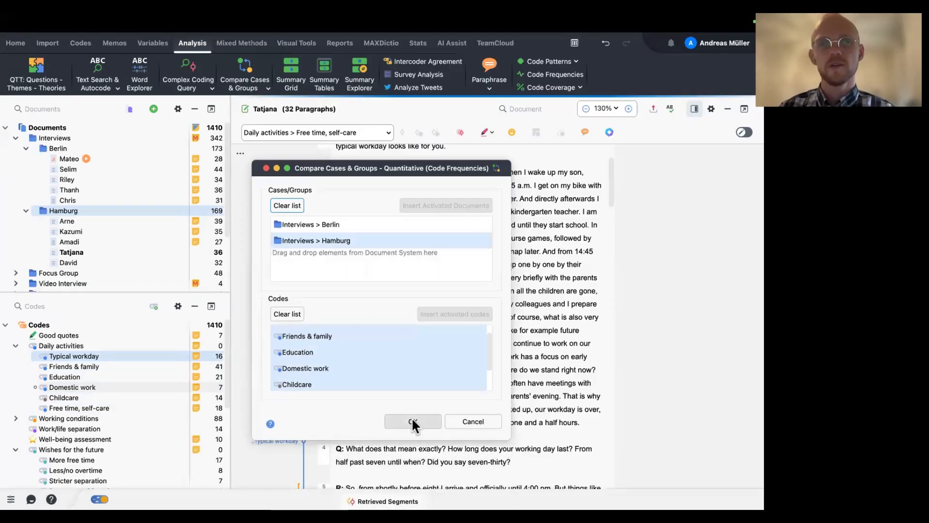
click(414, 420)
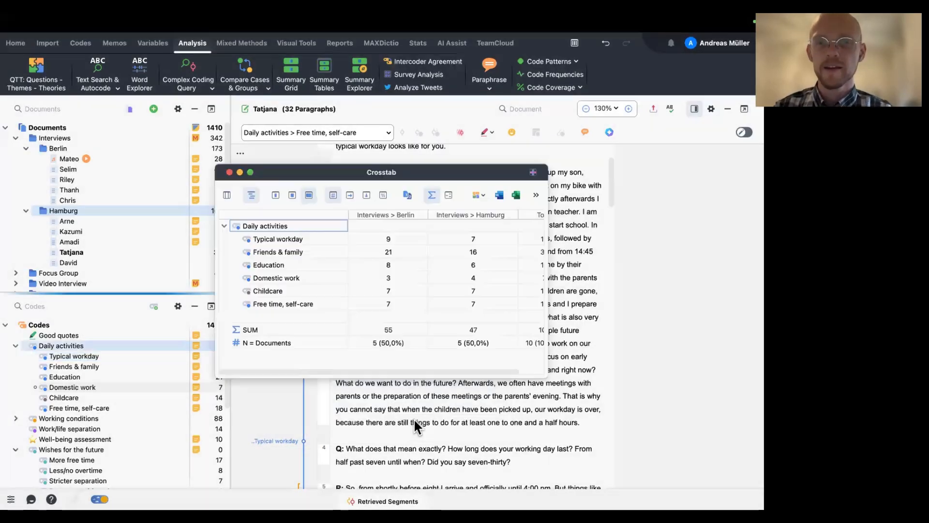
- Color the crosstab cells by frequency, inspect the Berlin "Friends & family" and Hamburg "Domestic work" values, and close the crosstab
click(448, 195)
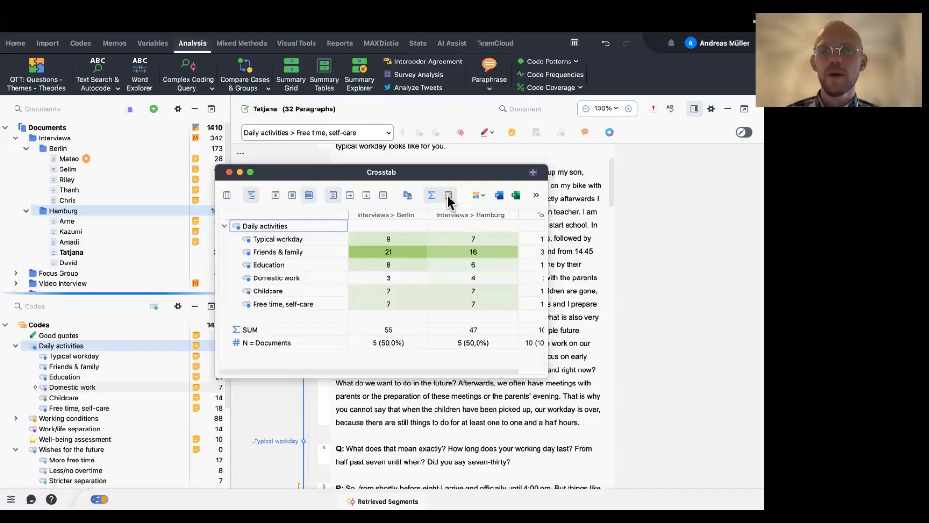
click(377, 252)
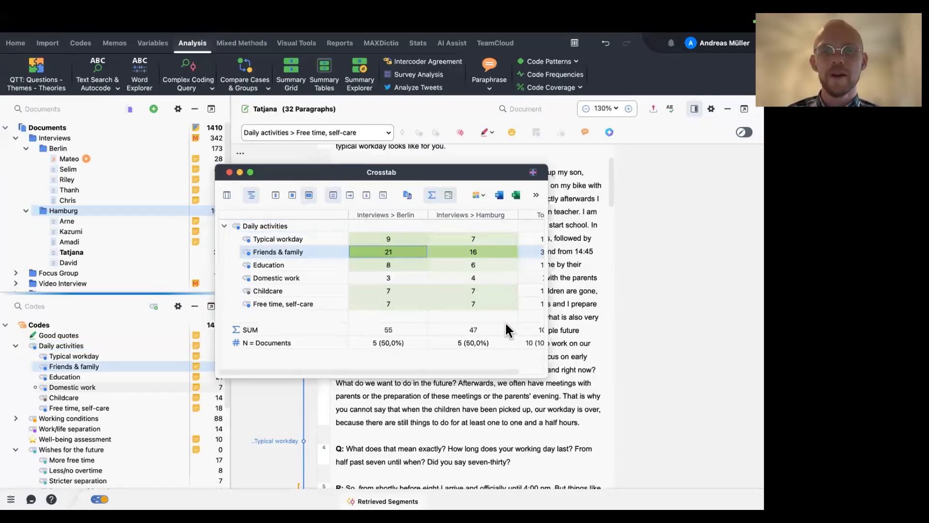
click(479, 276)
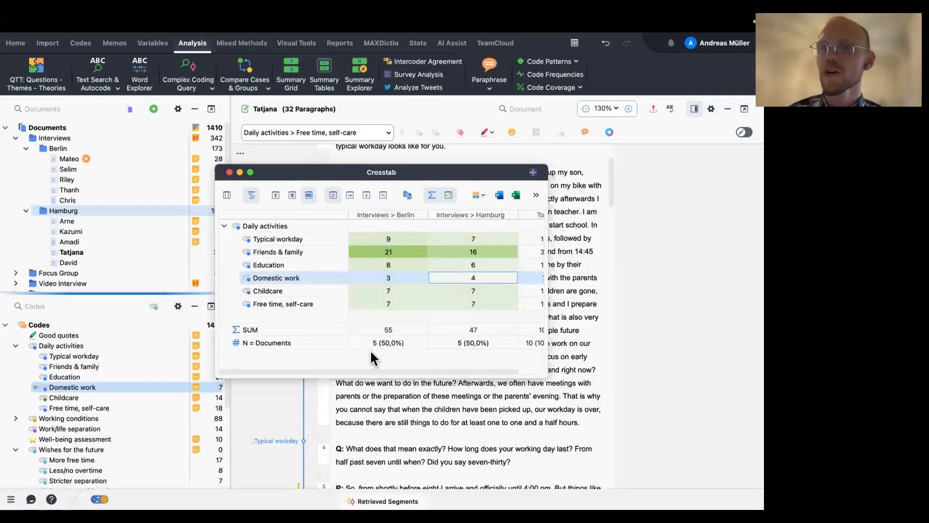
click(229, 172)
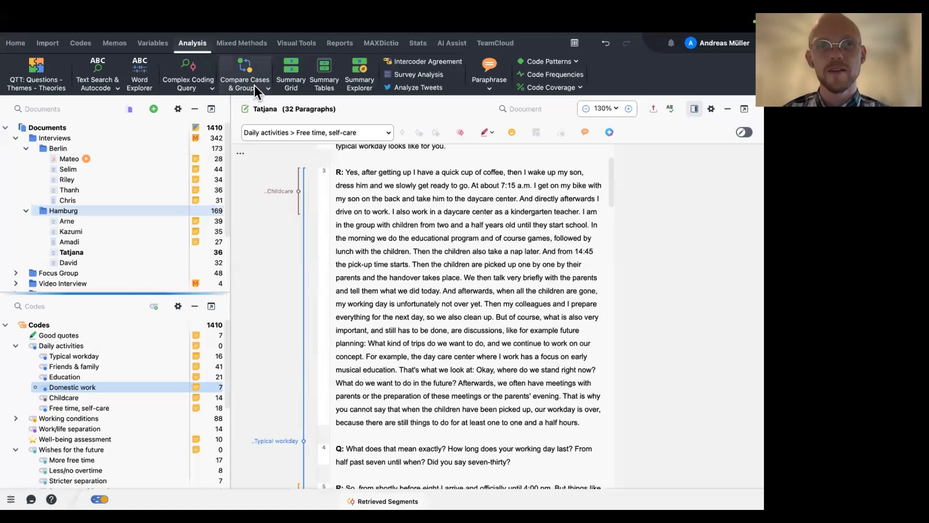
- Generate a qualitative comparison of coded segments for the Berlin and Hamburg groups across all six "Daily activities" subcodes
click(255, 87)
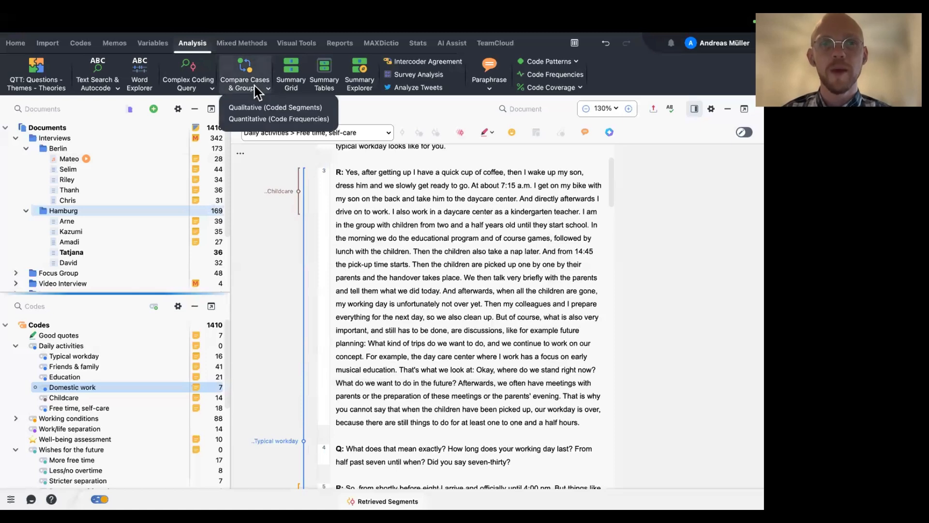
click(270, 107)
drag(89, 148, 282, 194)
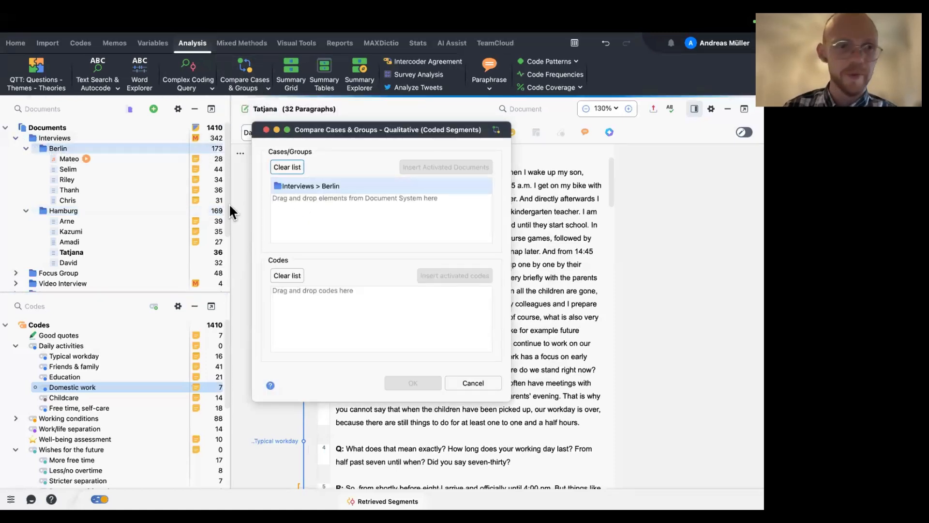
drag(100, 211, 358, 223)
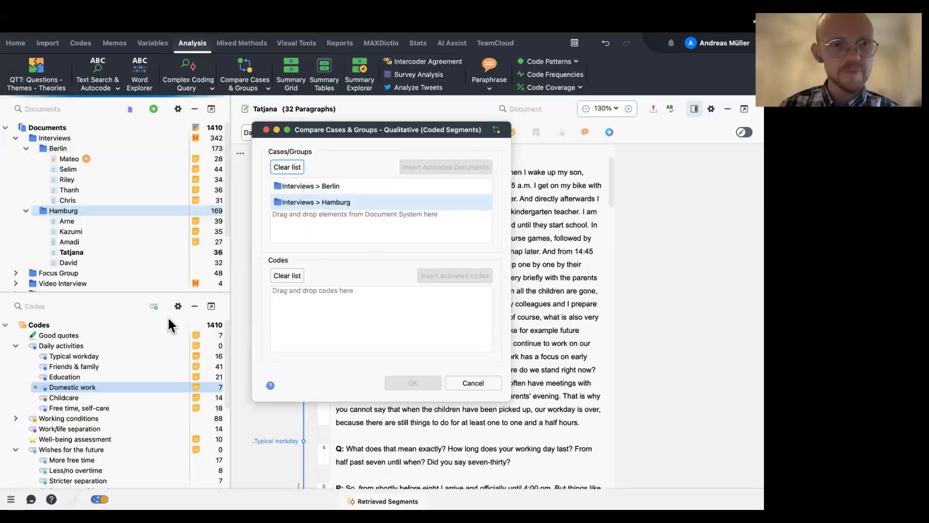
click(73, 356)
shift+click(74, 407)
drag(81, 390, 310, 319)
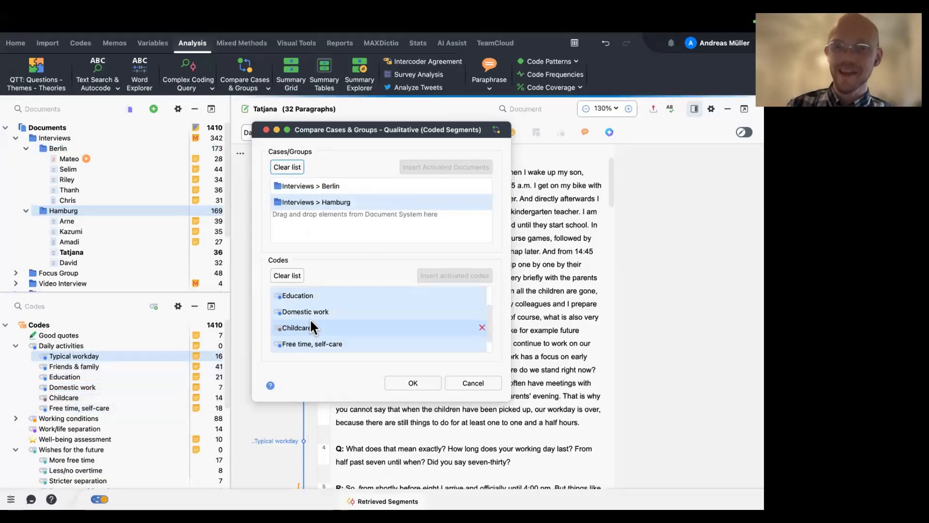
click(414, 383)
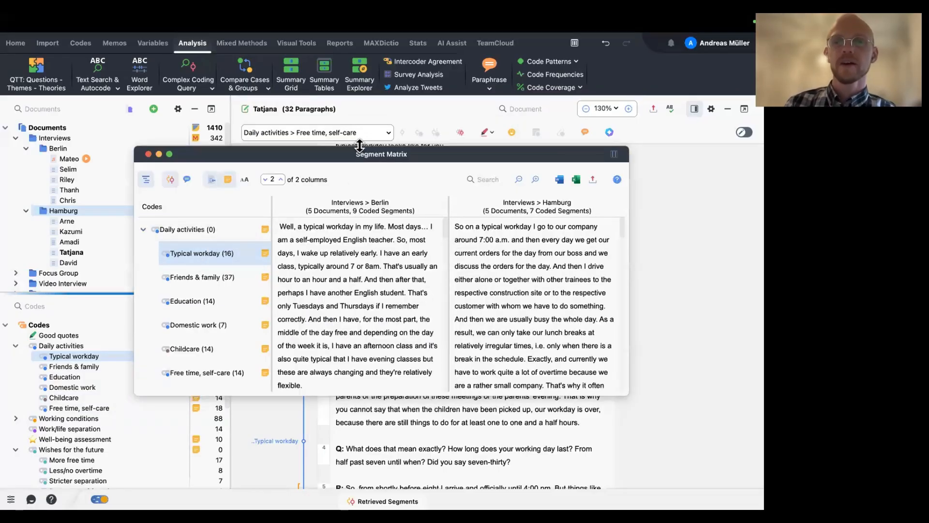
- Widen the Segment Matrix window and read through the "Typical workday" segments of the Berlin and Hamburg groups
drag(363, 154, 252, 126)
drag(521, 212, 747, 217)
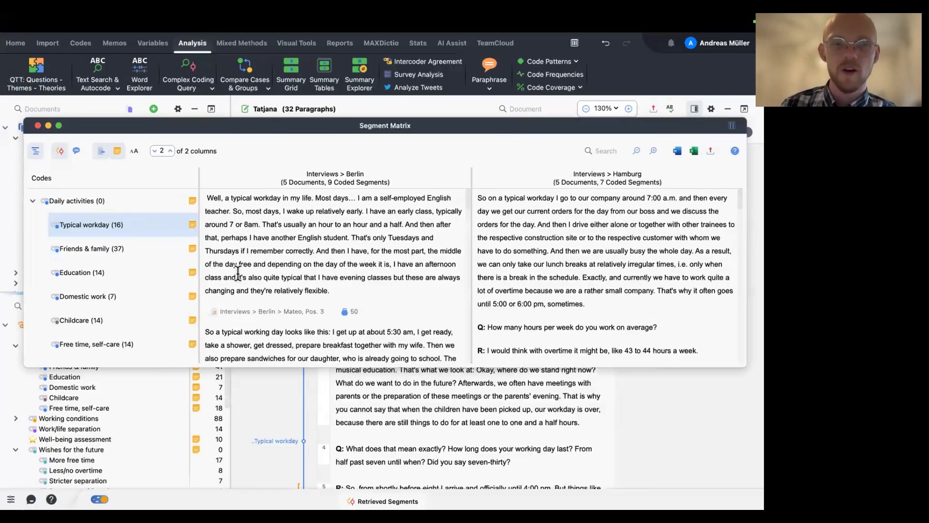
scroll(302, 271, down, 5)
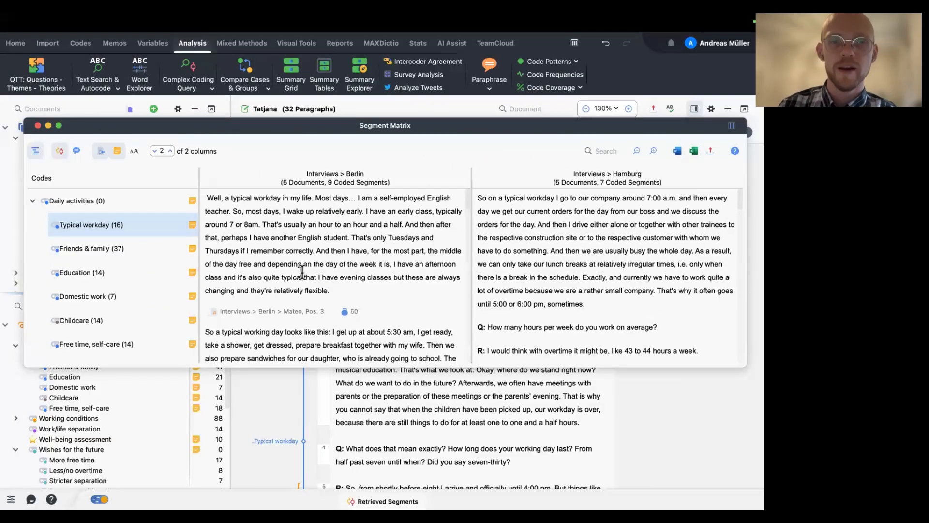
scroll(302, 271, up, 4)
scroll(302, 272, up, 1)
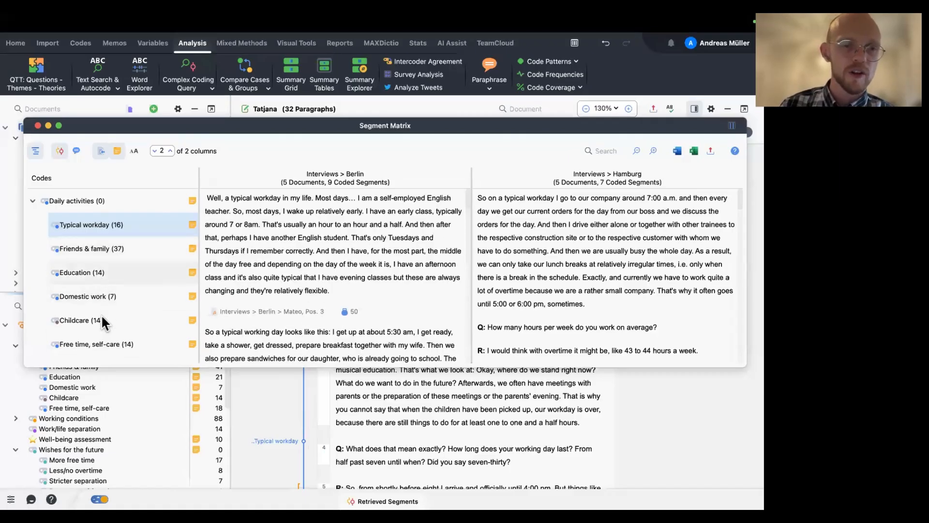
- Display the "Education" segments of both groups in the Segment Matrix, review them, and close the matrix
click(89, 274)
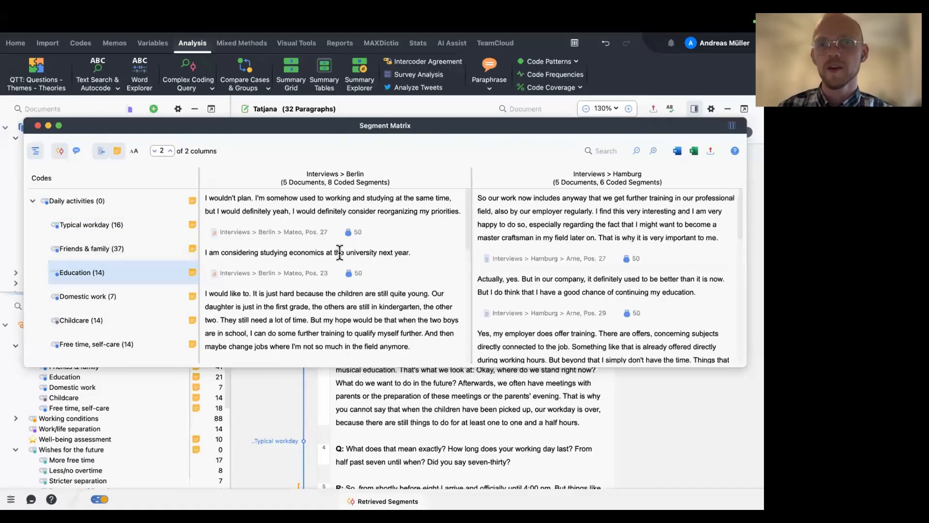
scroll(338, 252, down, 5)
scroll(340, 252, up, 5)
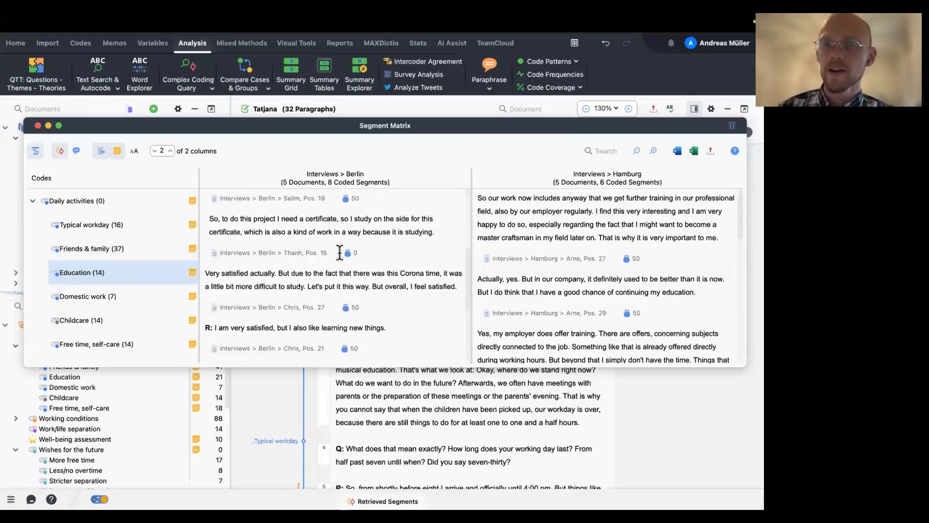
scroll(640, 194, down, 6)
scroll(639, 194, up, 5)
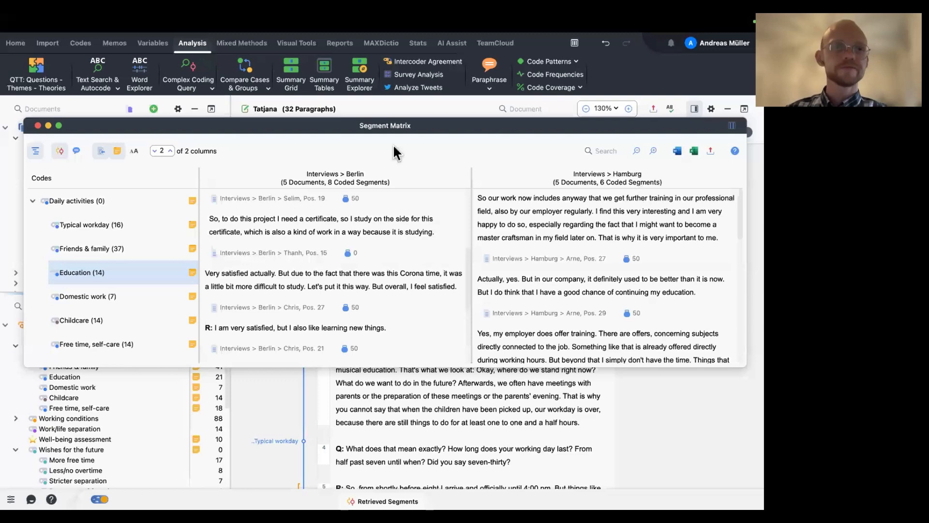
click(38, 126)
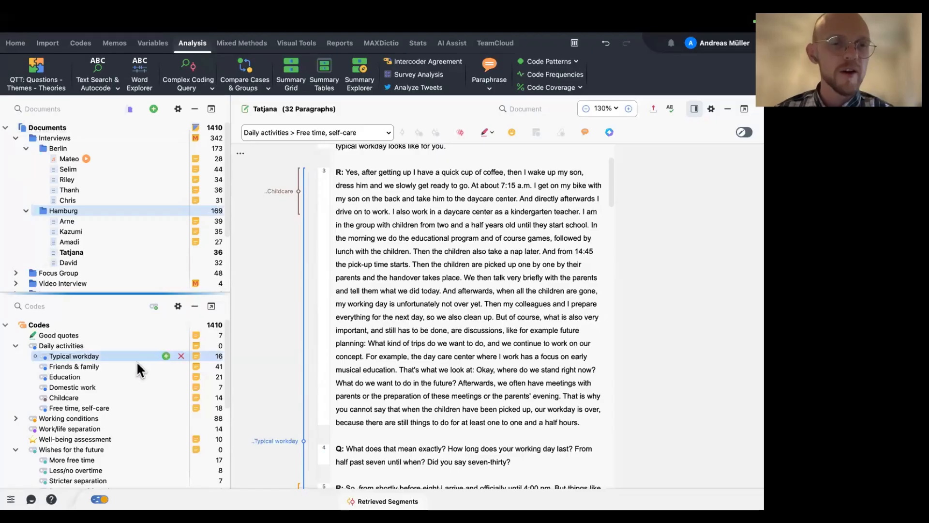
- Reset the code activations and generate a Code Matrix Browser with individual documents as columns
click(24, 341)
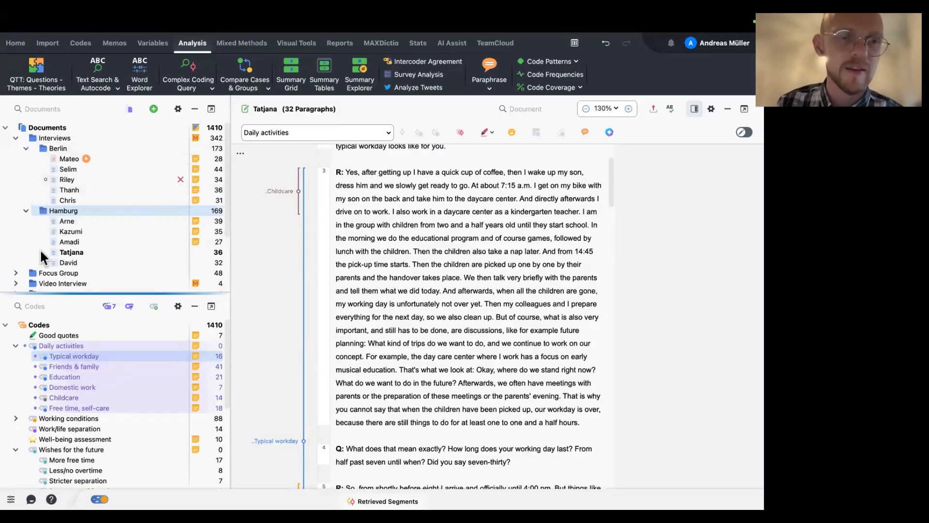
click(110, 307)
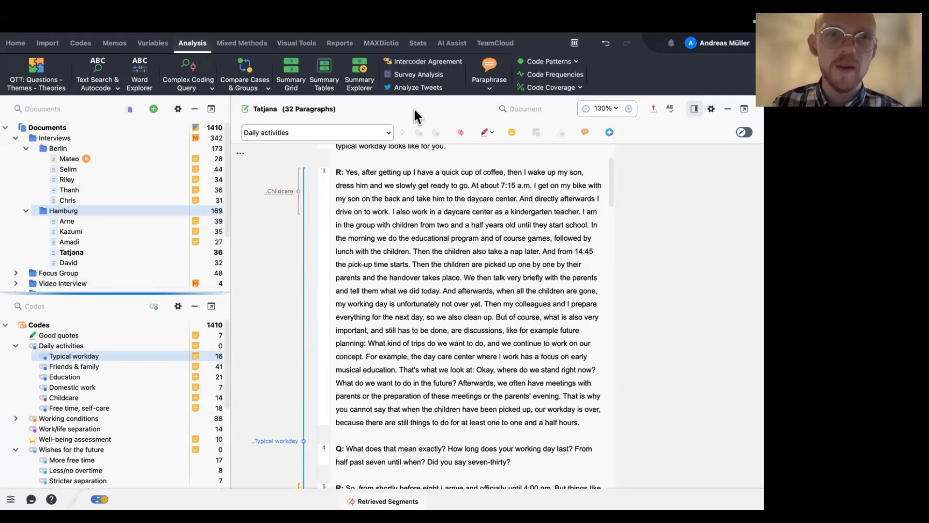
click(307, 45)
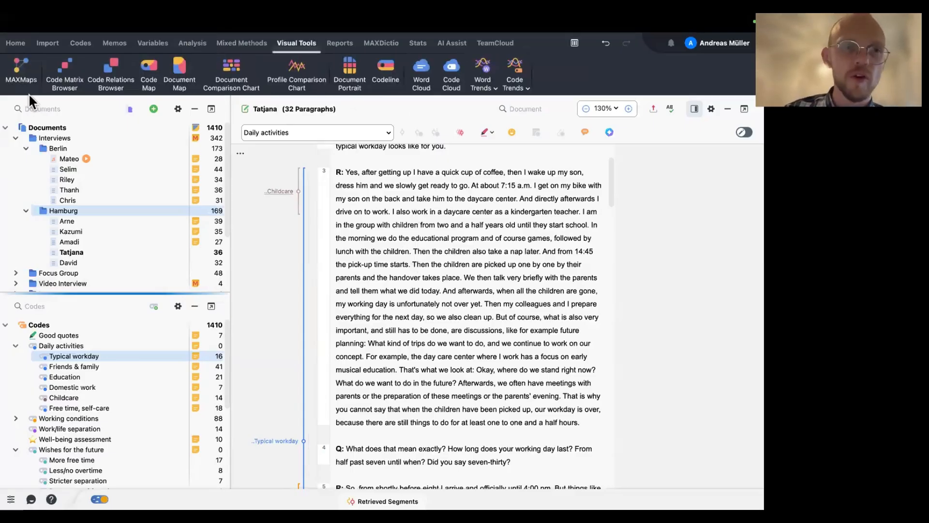
click(63, 80)
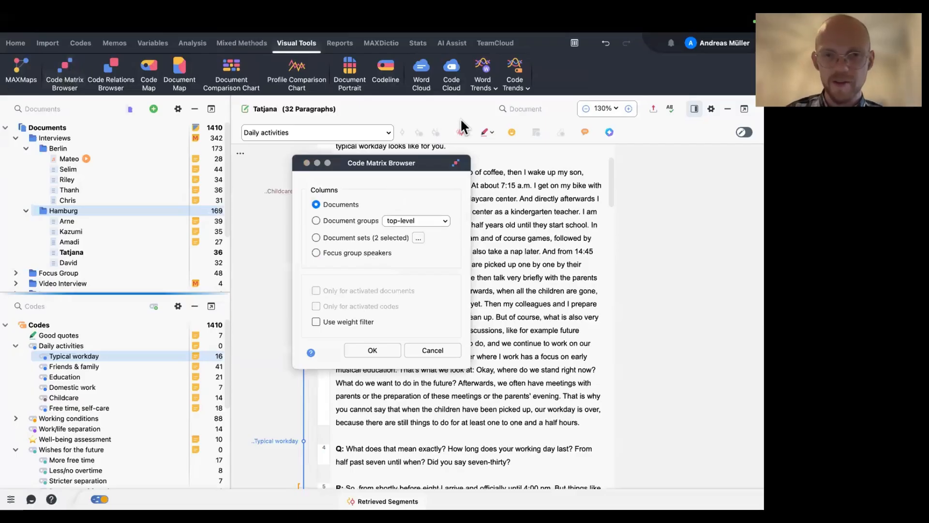
click(376, 348)
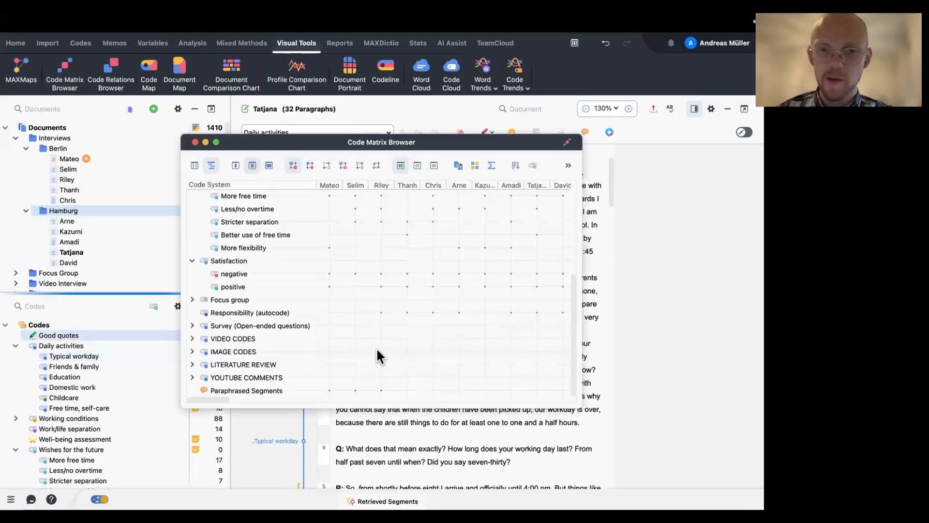
- Look across all document columns of the code matrix and close it
scroll(376, 348, right, 15)
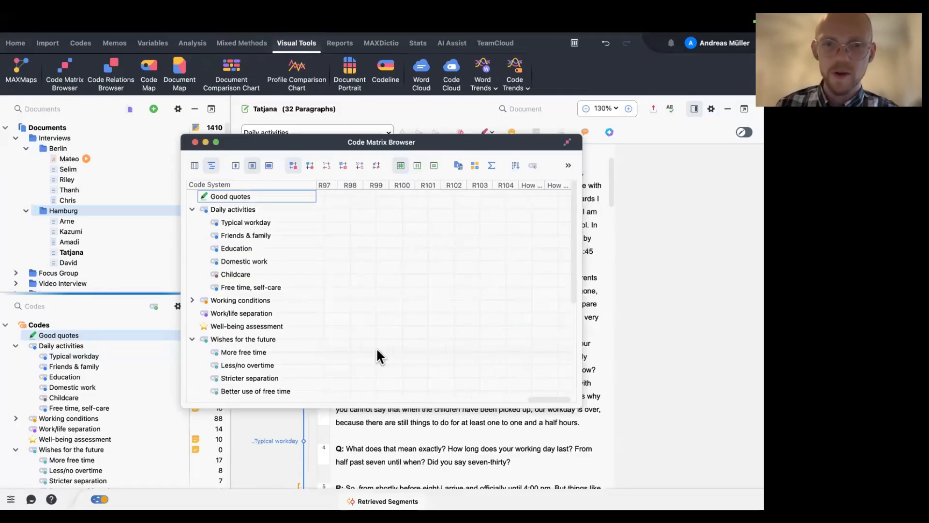
scroll(376, 347, left, 10)
scroll(376, 347, left, 10)
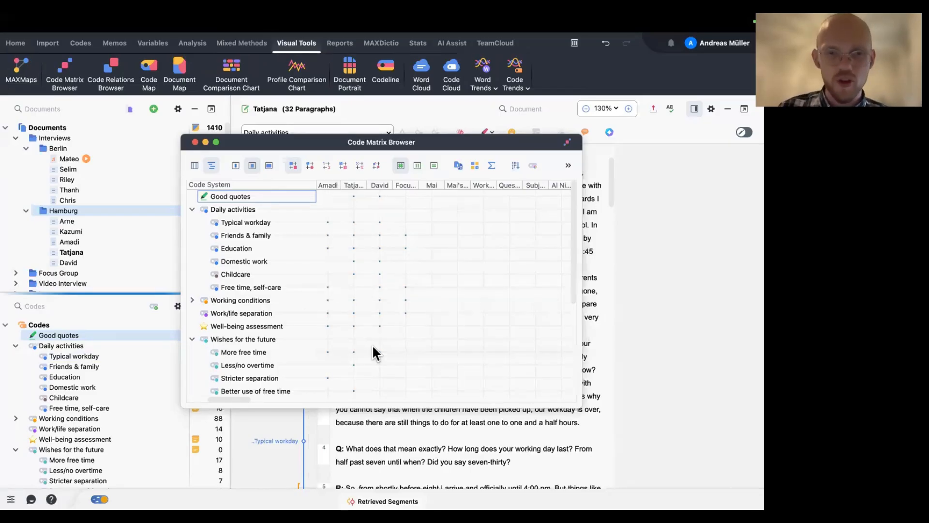
click(195, 142)
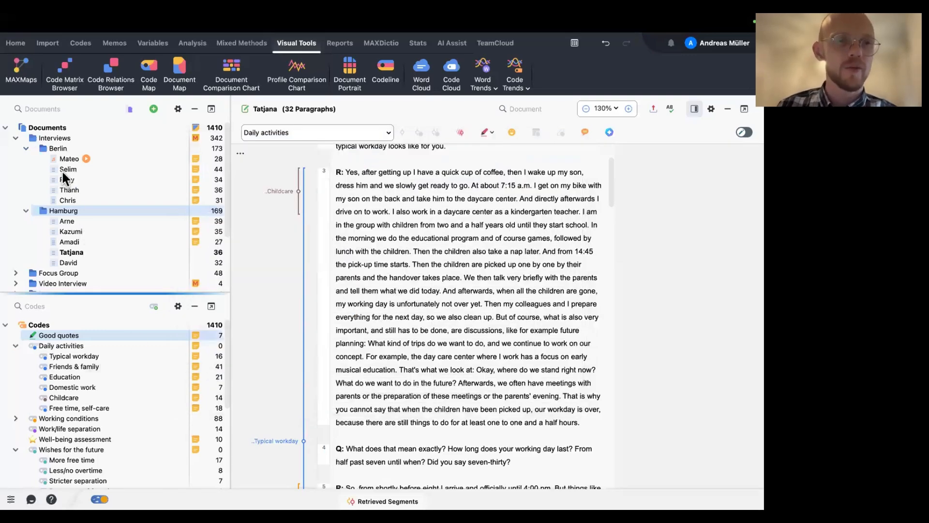
- Activate all Berlin interviews and the "Daily activities" code with its subcodes
click(36, 147)
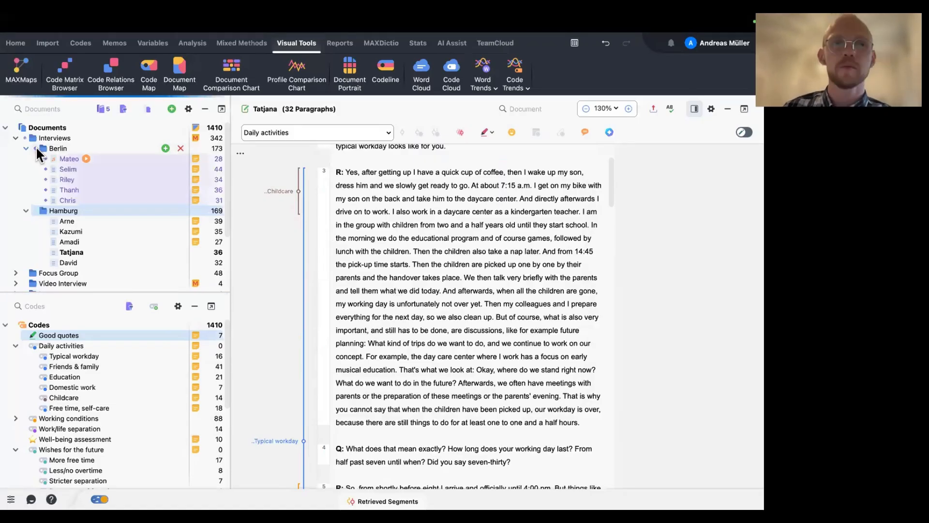
click(28, 345)
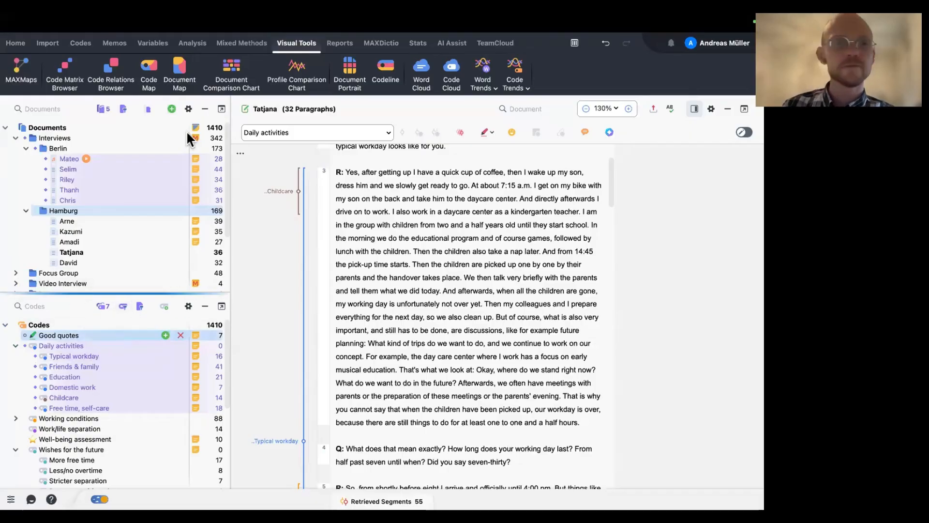
click(327, 231)
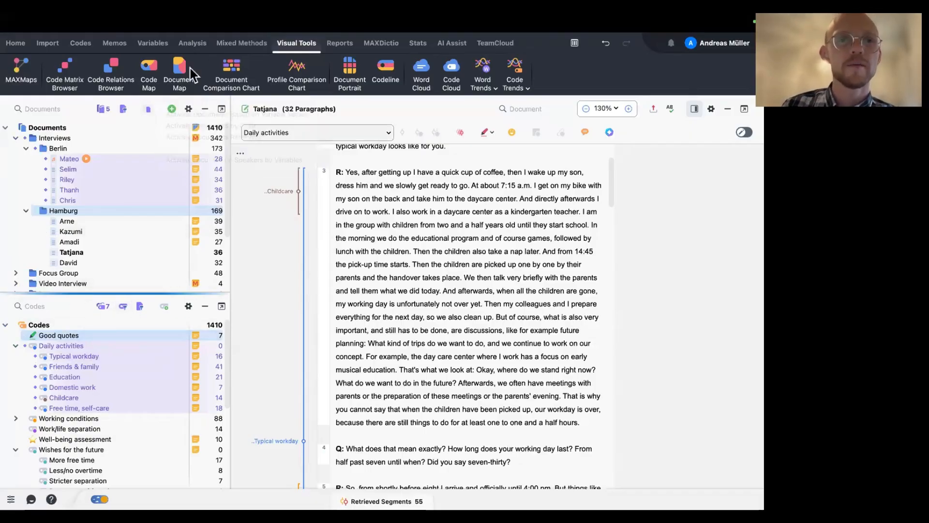
- Generate a Code Matrix Browser with documents as columns, limited to activated documents and codes, and fit its window around the matrix
click(64, 75)
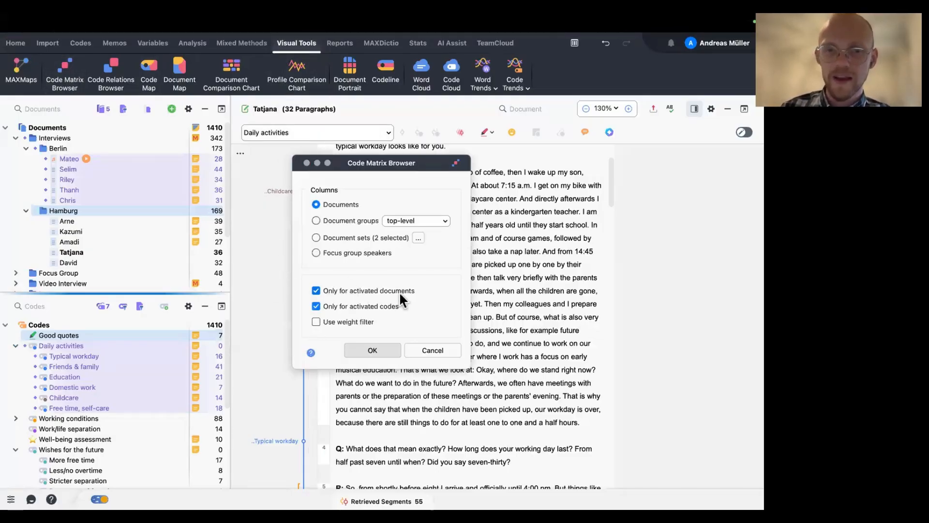
click(369, 351)
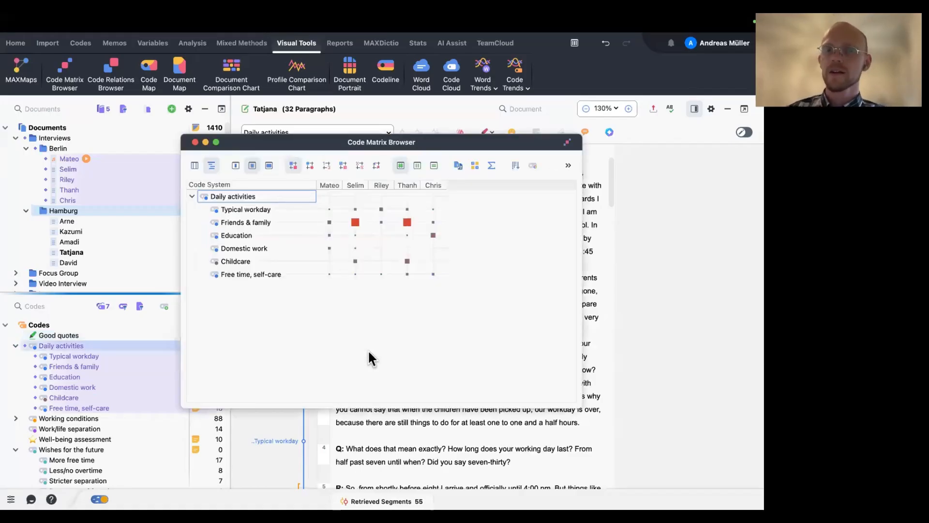
drag(582, 405, 472, 301)
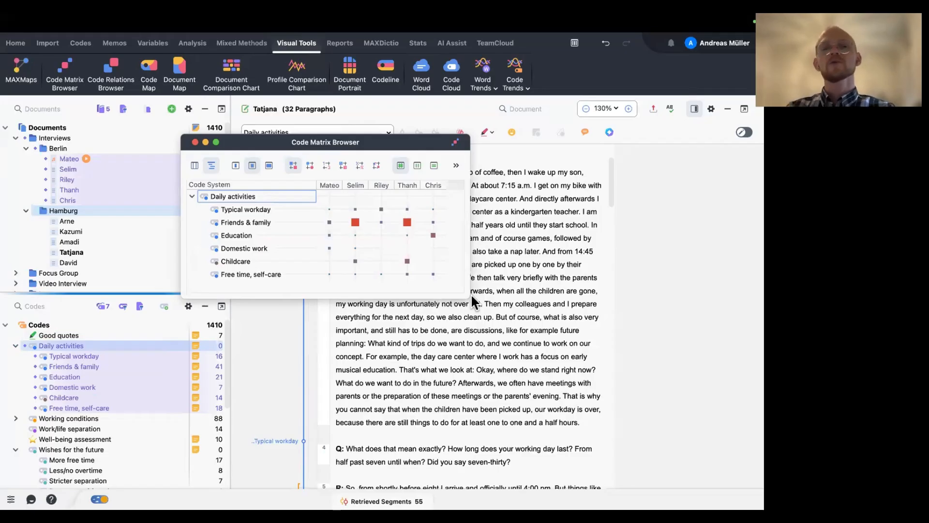
drag(470, 293, 493, 310)
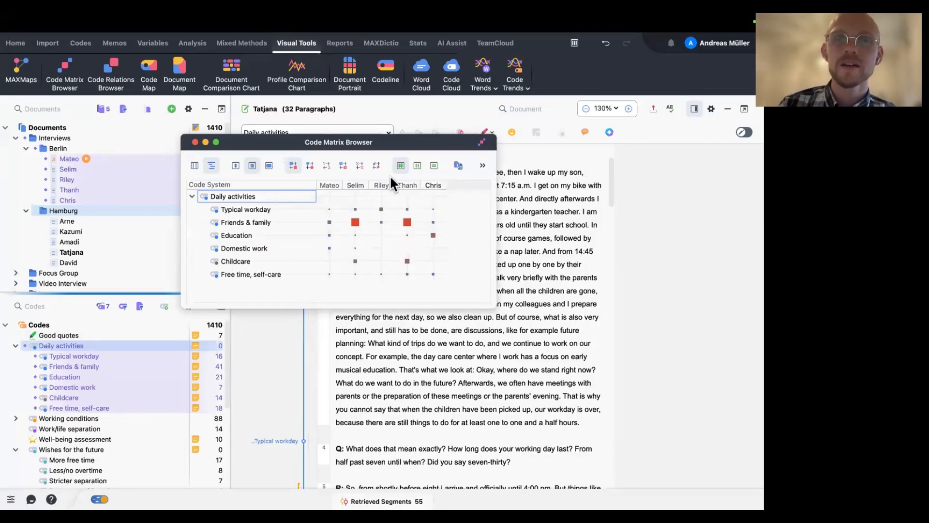
drag(342, 139, 280, 146)
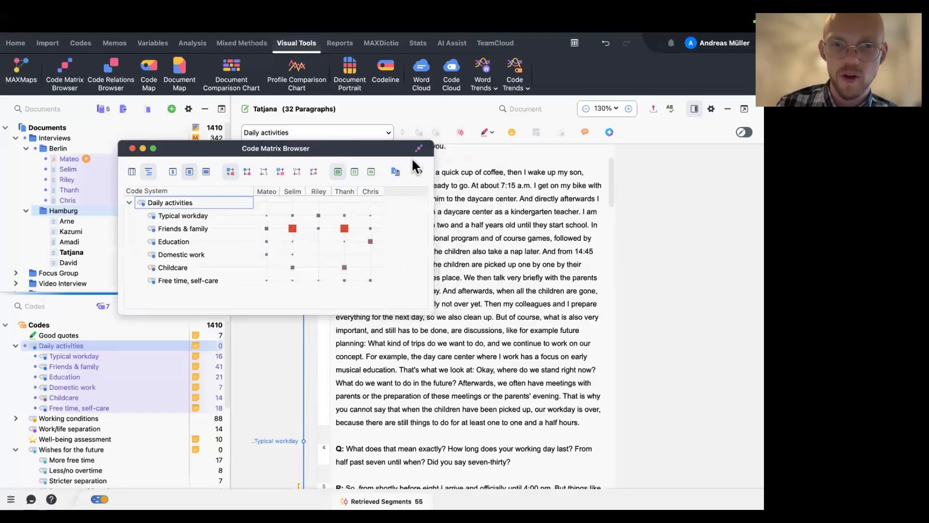
drag(435, 182, 583, 183)
- Add row and column sums to the code matrix and display its cells as numbers with heat-map colouring
click(428, 171)
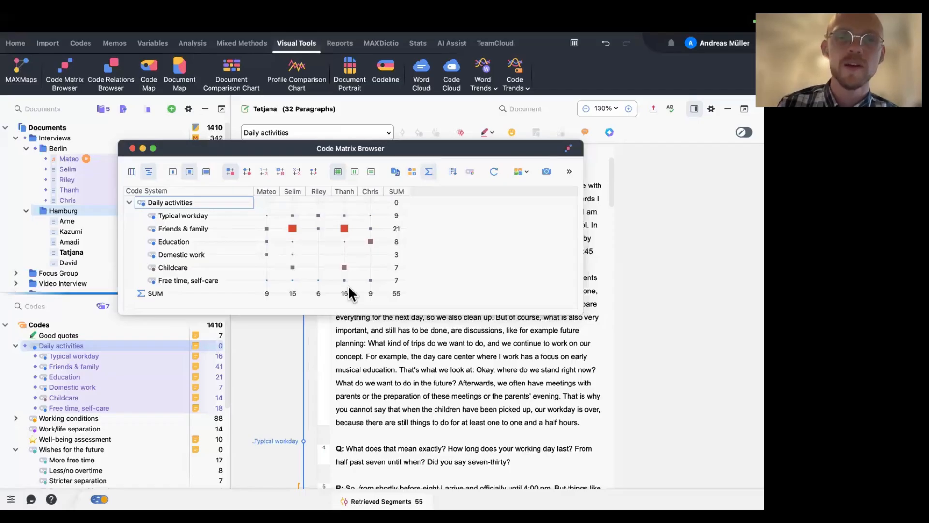
click(400, 234)
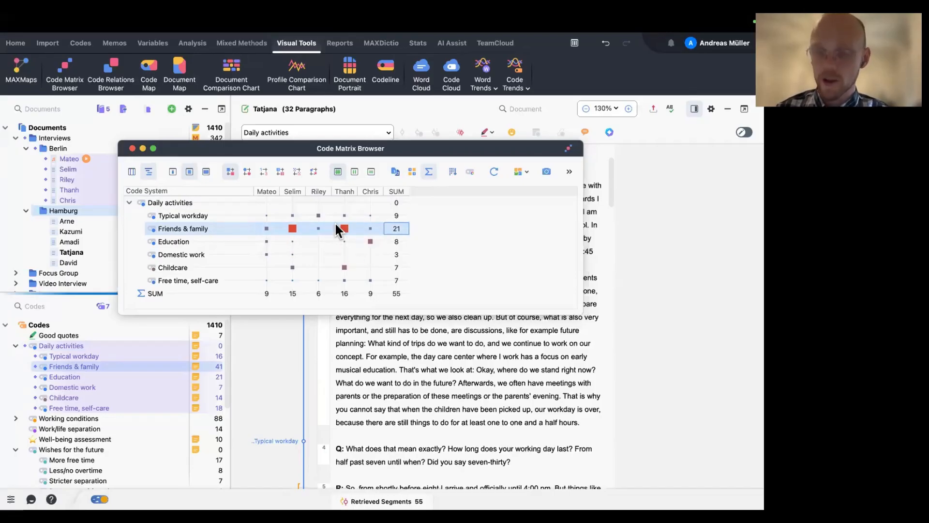
mouse_move(278, 227)
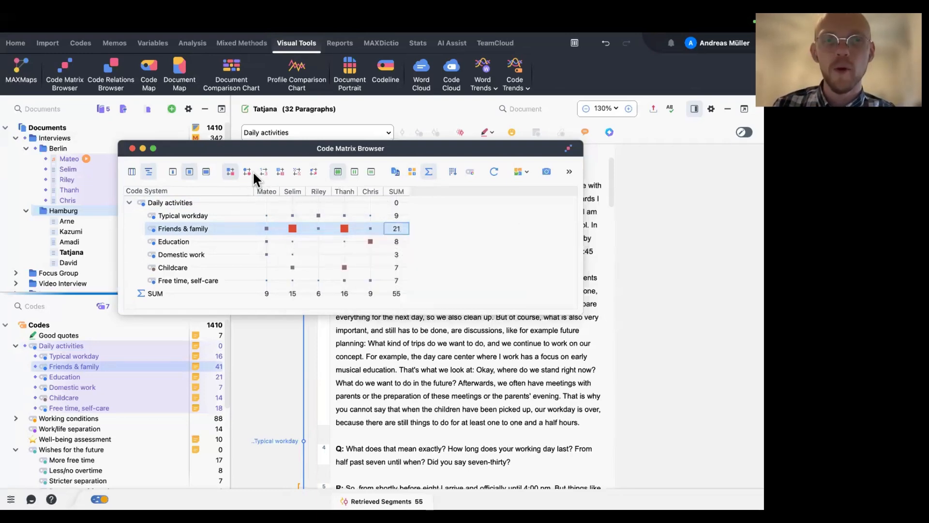
click(281, 171)
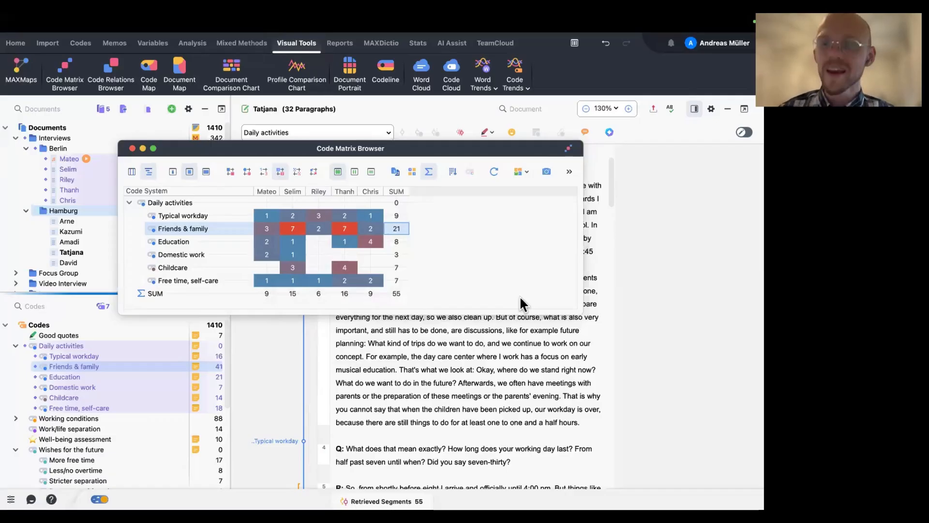
click(315, 241)
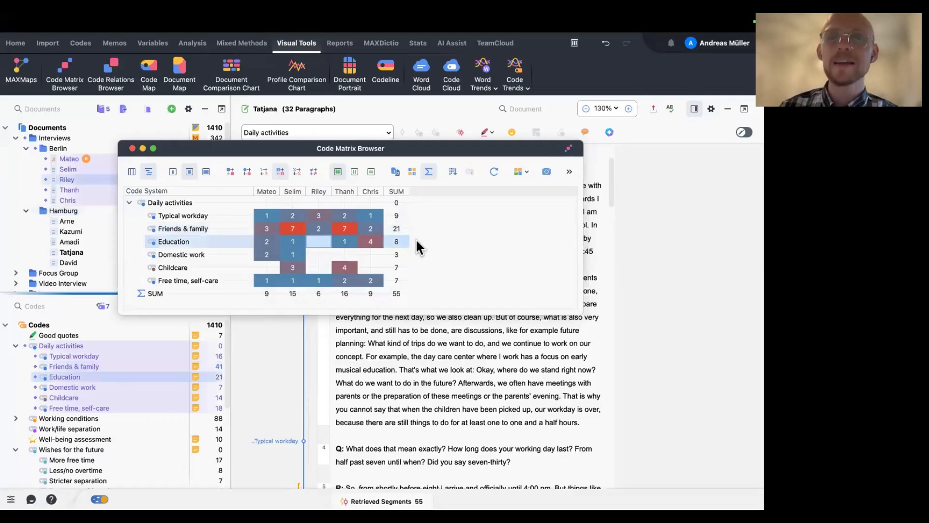
click(229, 172)
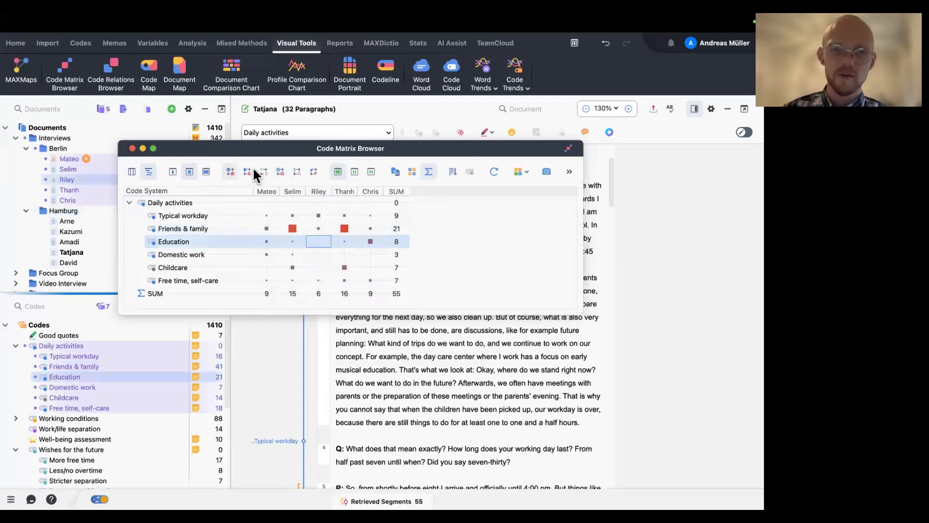
click(280, 171)
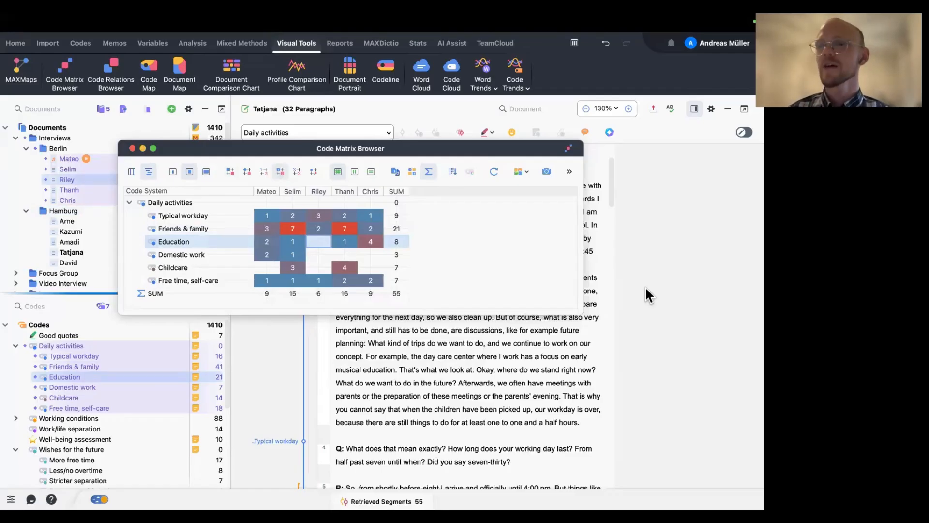
- Look through the export file formats offered for the code matrix and leave the export dialog without exporting
click(568, 174)
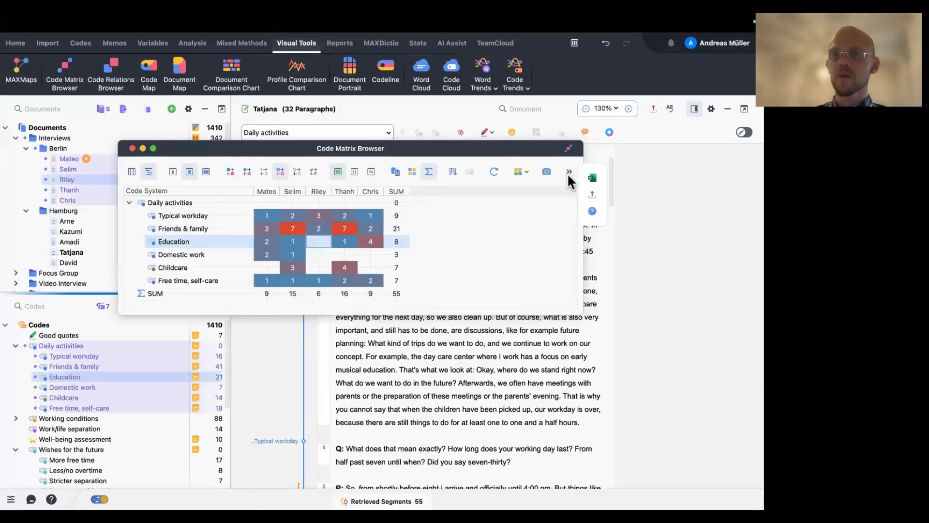
click(592, 195)
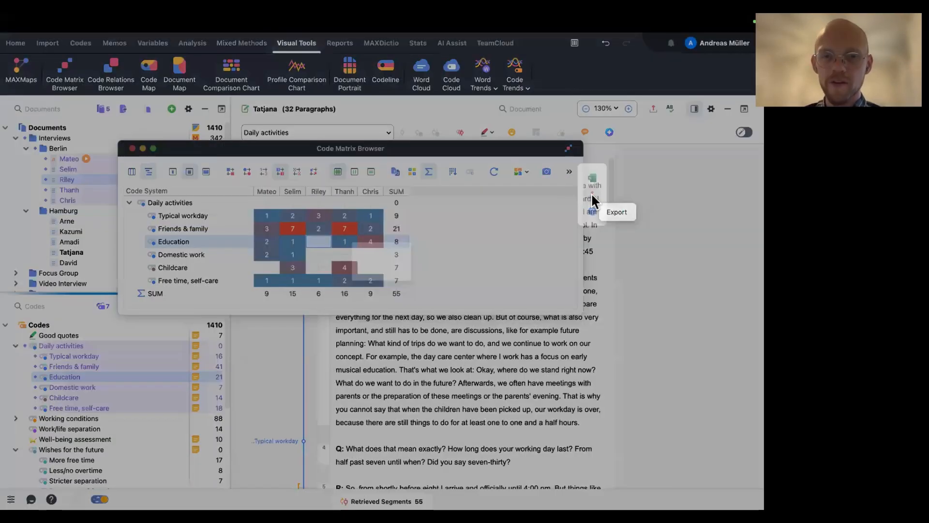
click(419, 228)
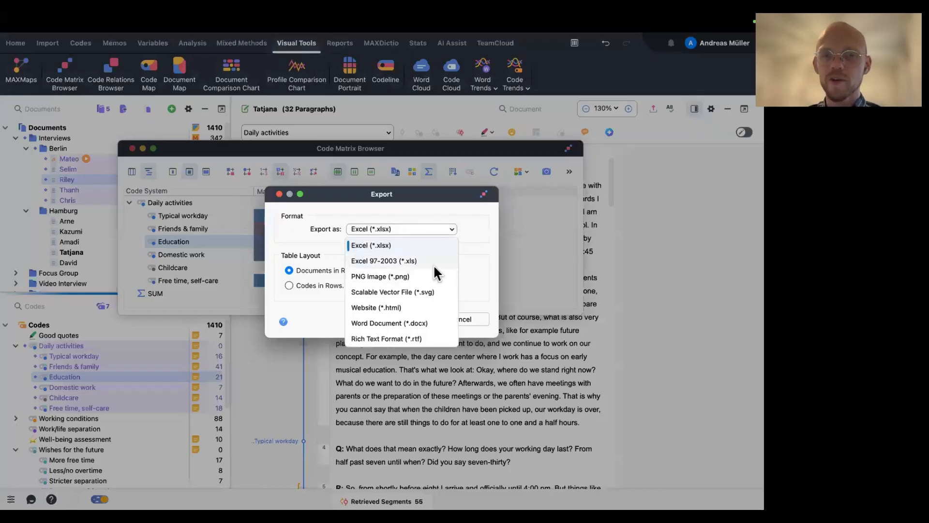
click(382, 228)
click(456, 318)
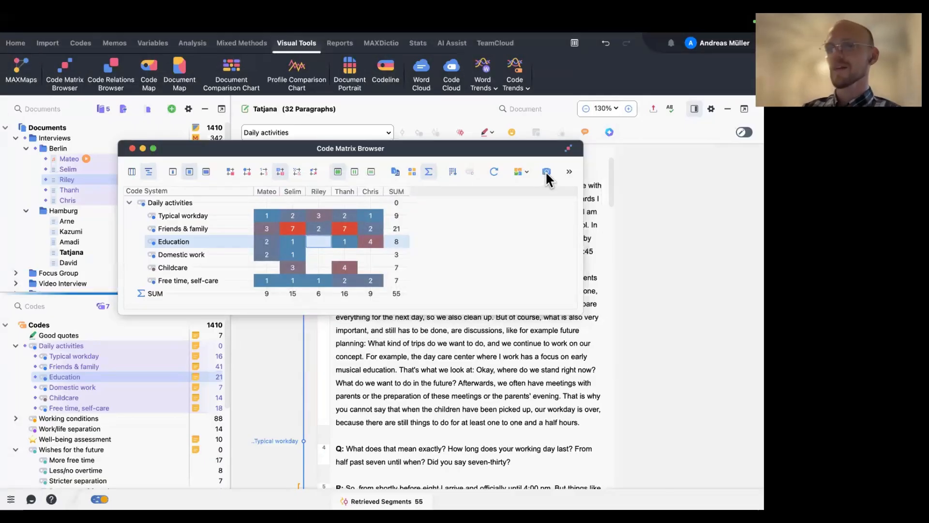
click(569, 171)
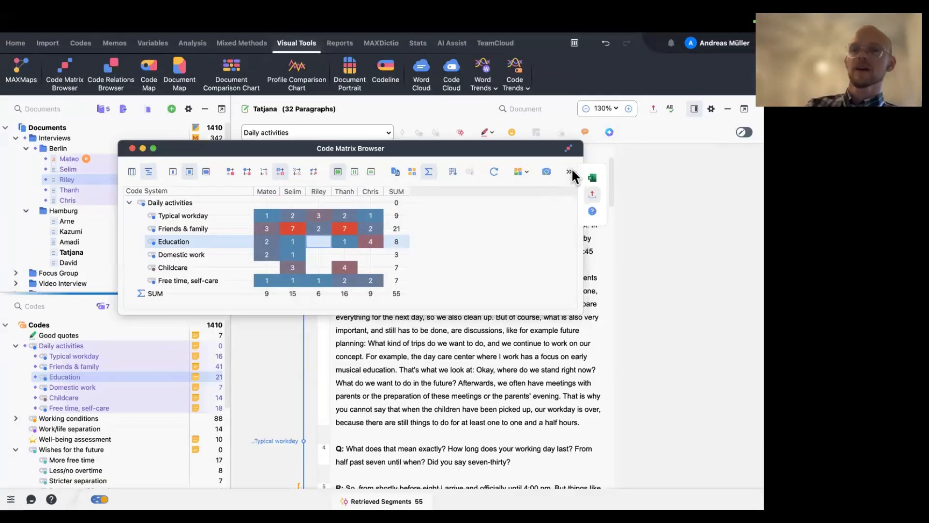
click(592, 194)
click(452, 321)
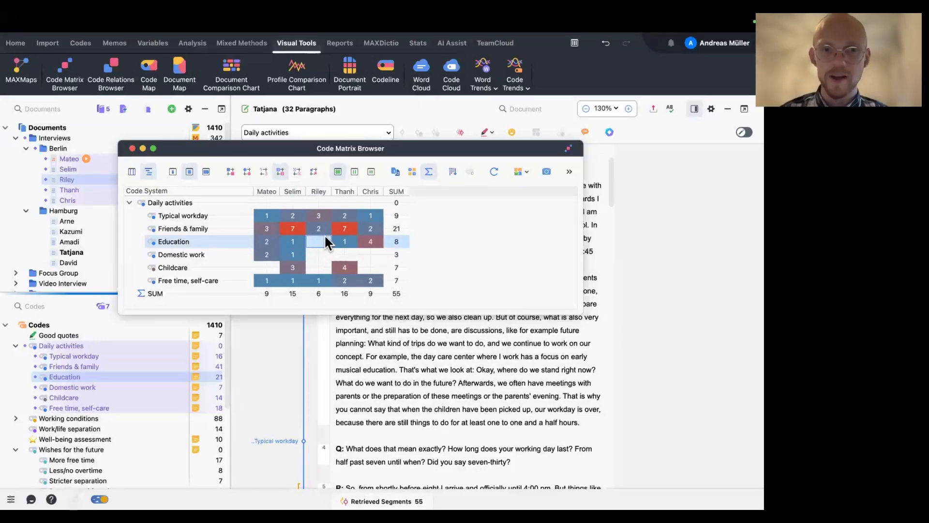
- Examine the "Childcare" cells of the second and fourth Berlin interviews, comparing the symbol, plain-number and heat-map displays
click(294, 268)
click(341, 268)
click(301, 264)
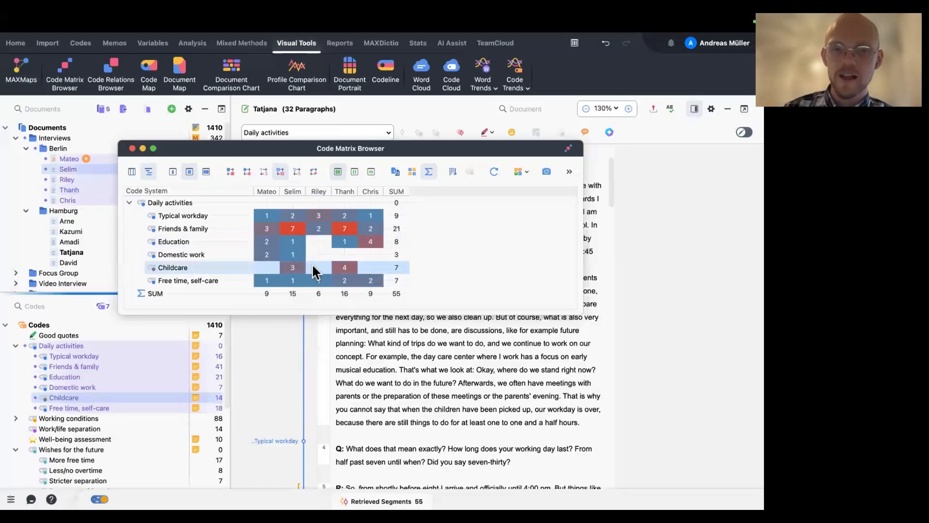
click(346, 269)
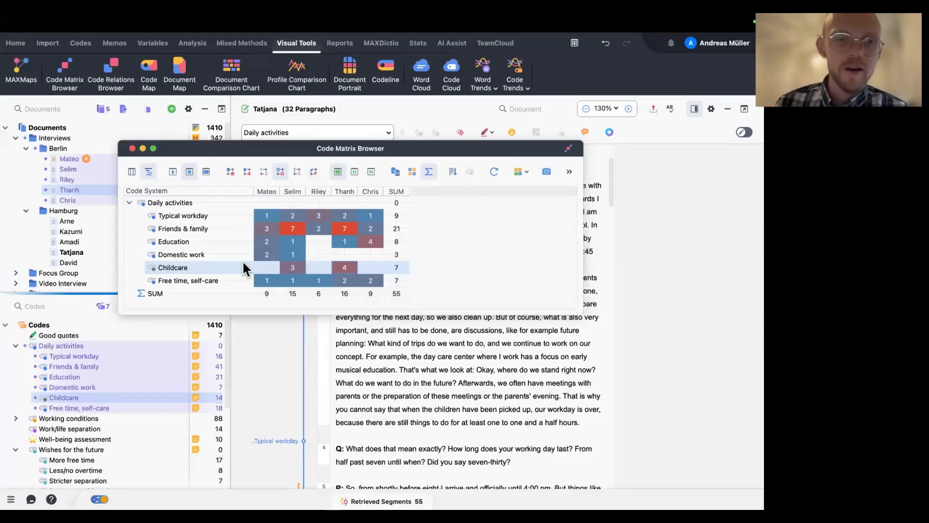
click(235, 170)
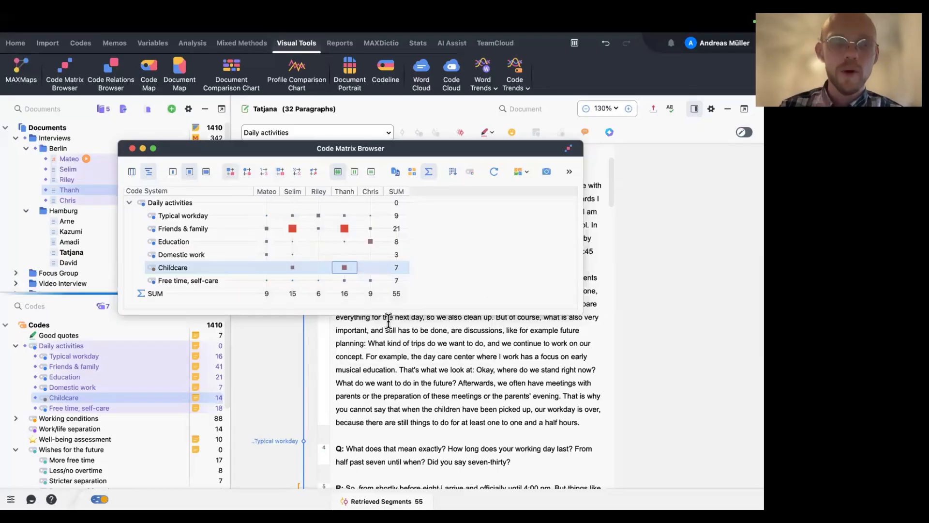
click(265, 171)
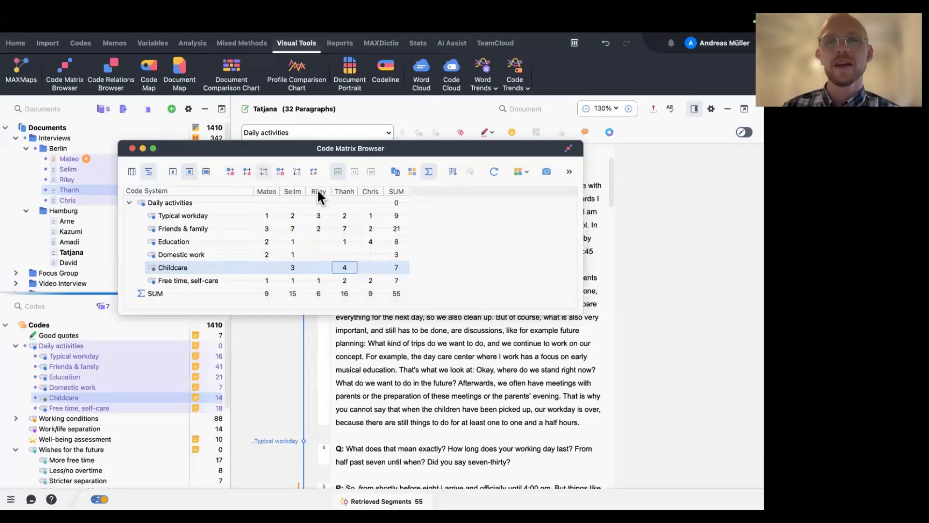
click(280, 172)
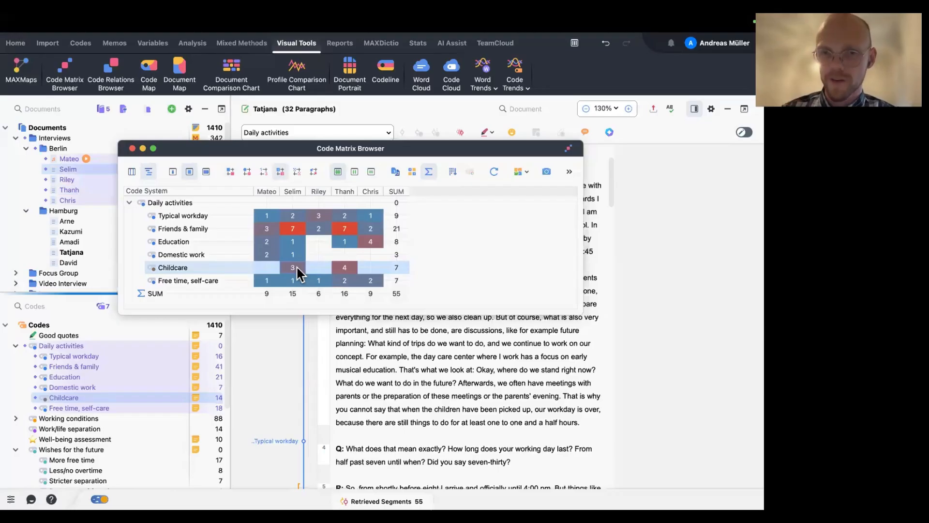
- Read the summary in the second Berlin interview's "Childcare" cell, retrieve its coded segments and review them beside the matrix
mouse_move(296, 265)
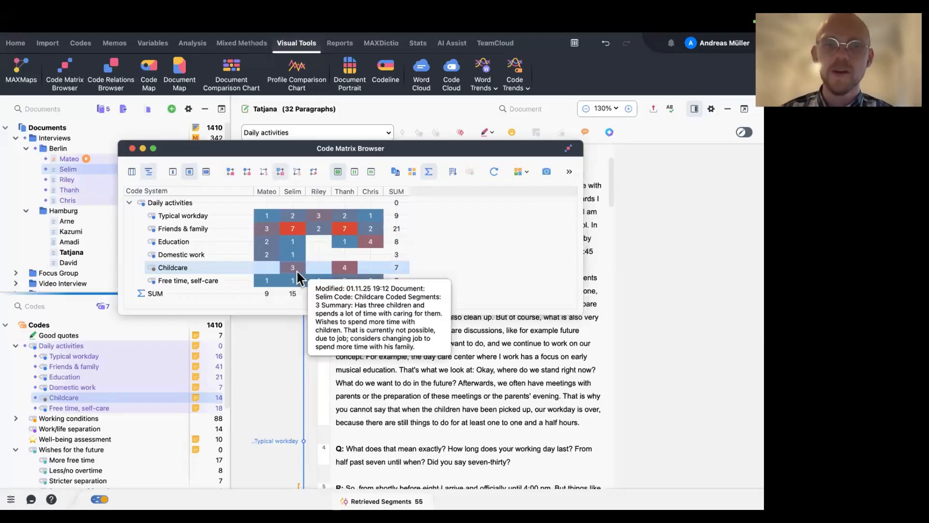
double_click(293, 273)
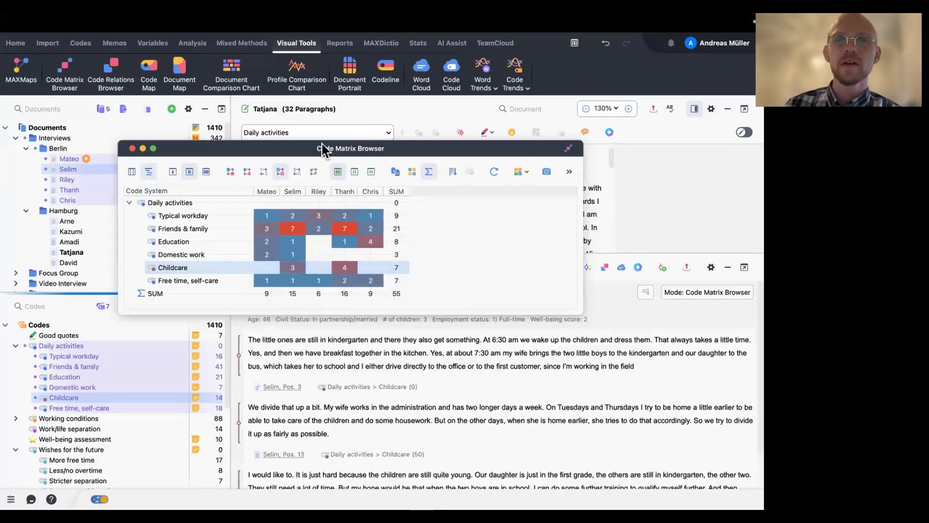
drag(327, 145, 230, 38)
scroll(425, 345, down, 2)
scroll(425, 345, up, 2)
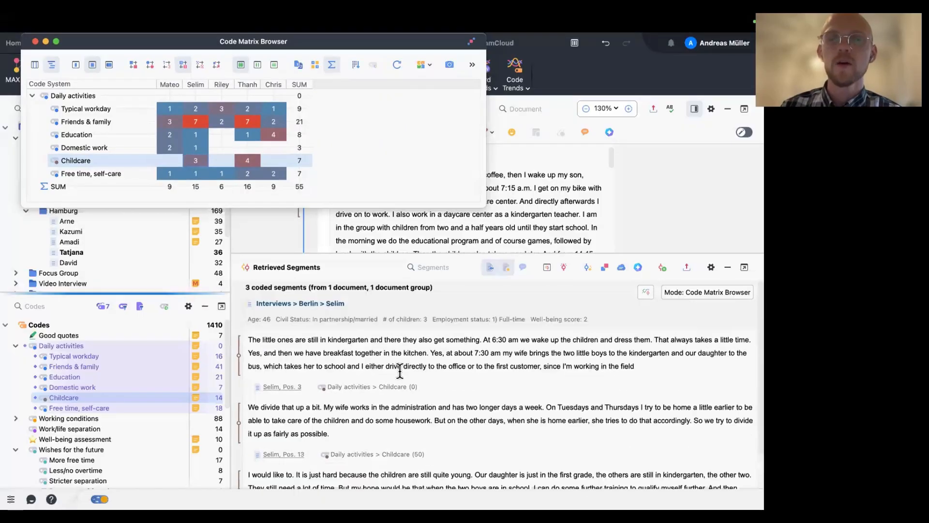
scroll(442, 398, down, 2)
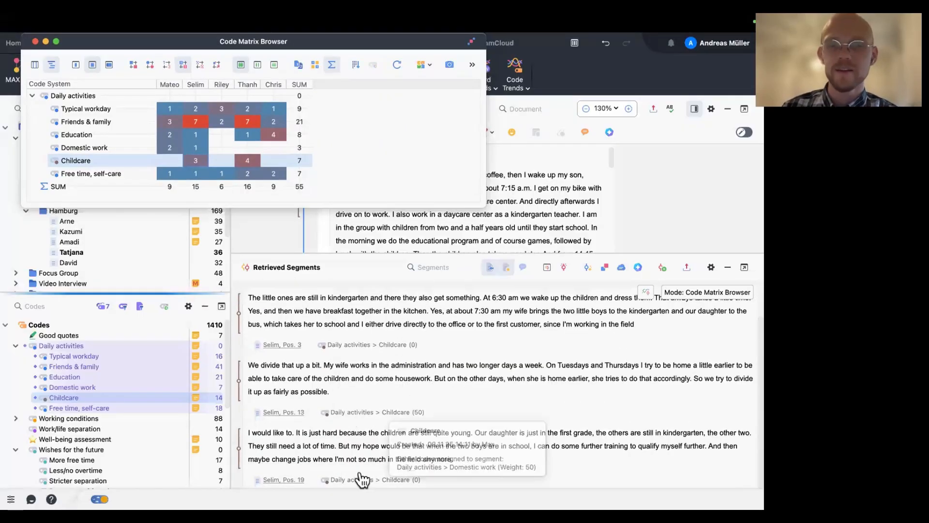
mouse_move(426, 406)
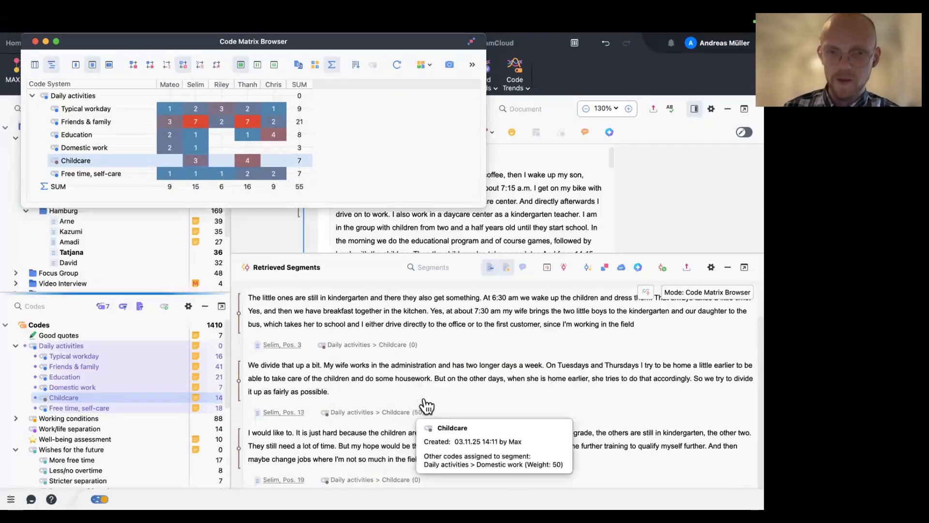
scroll(427, 406, up, 1)
- Retrieve the fourth Berlin interview's "Childcare" segments from the matrix and close the Code Matrix Browser
click(243, 159)
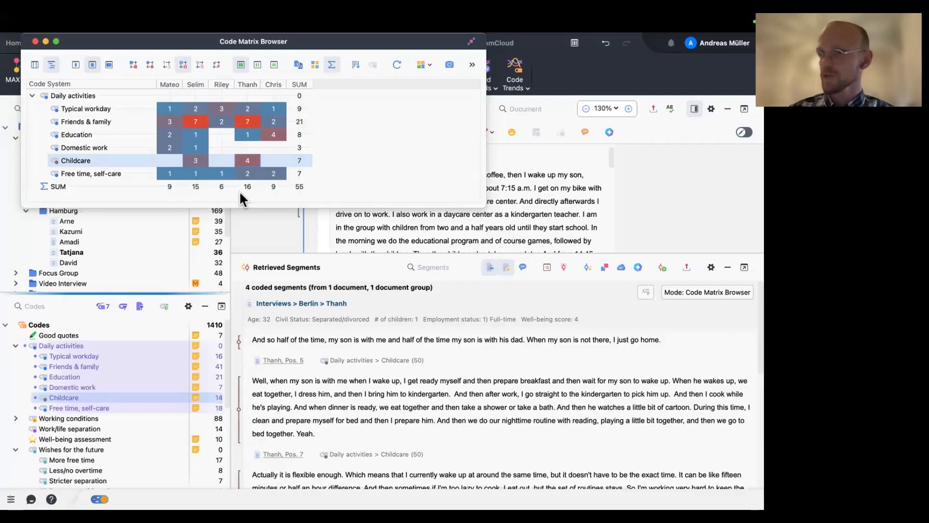
click(34, 41)
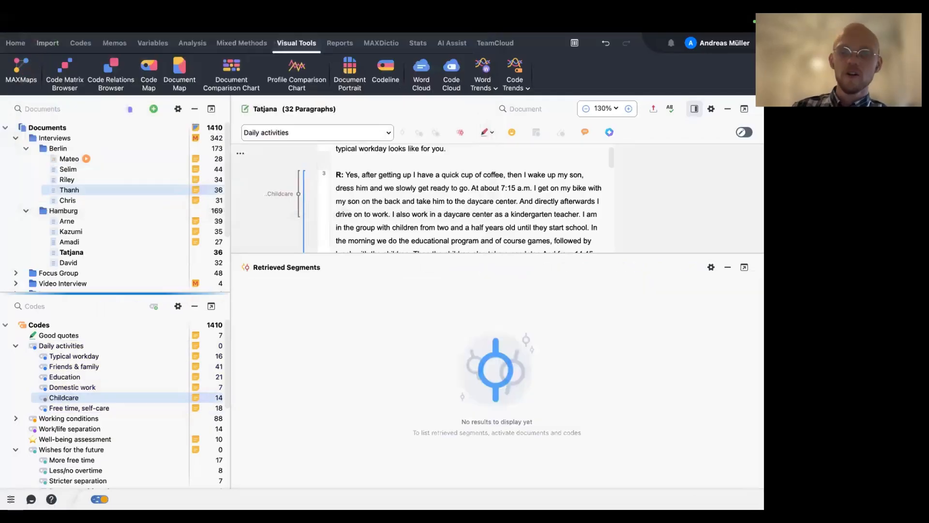
mouse_move(335, 484)
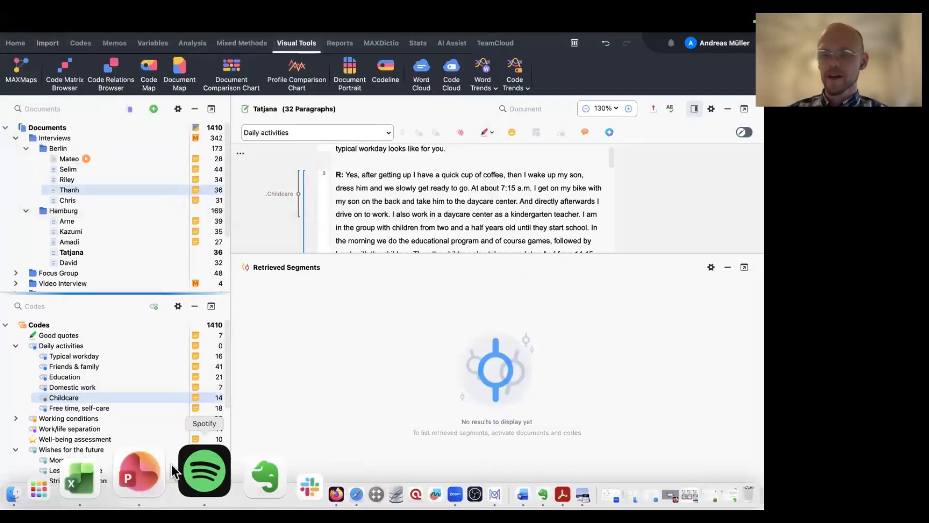